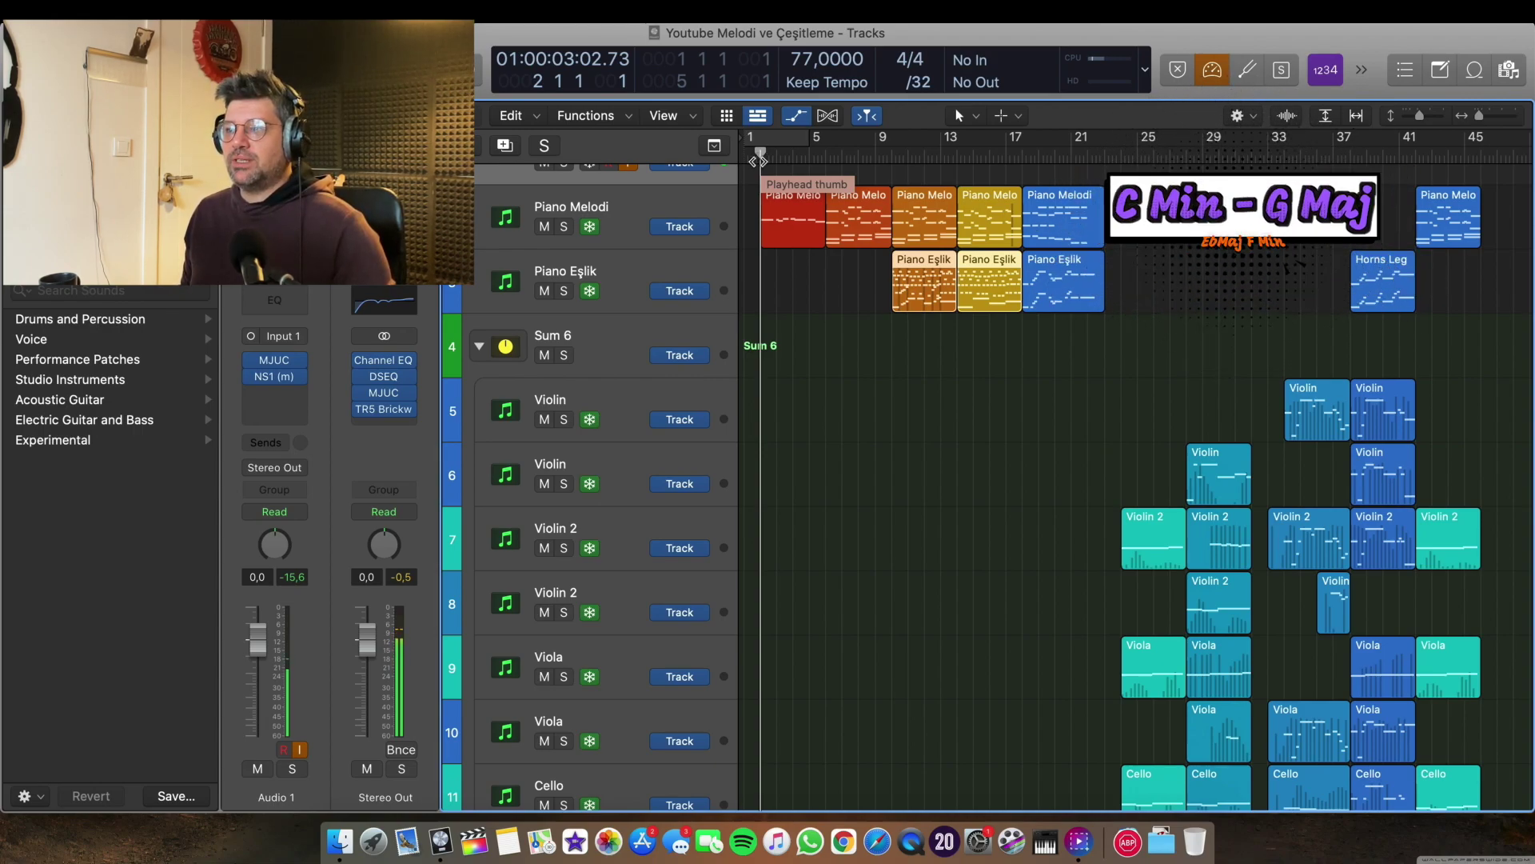
Open the first Piano Melodi region in the Piano Roll, enlarge the tracks area above it and play the region from bar 2.
double_click(800, 211)
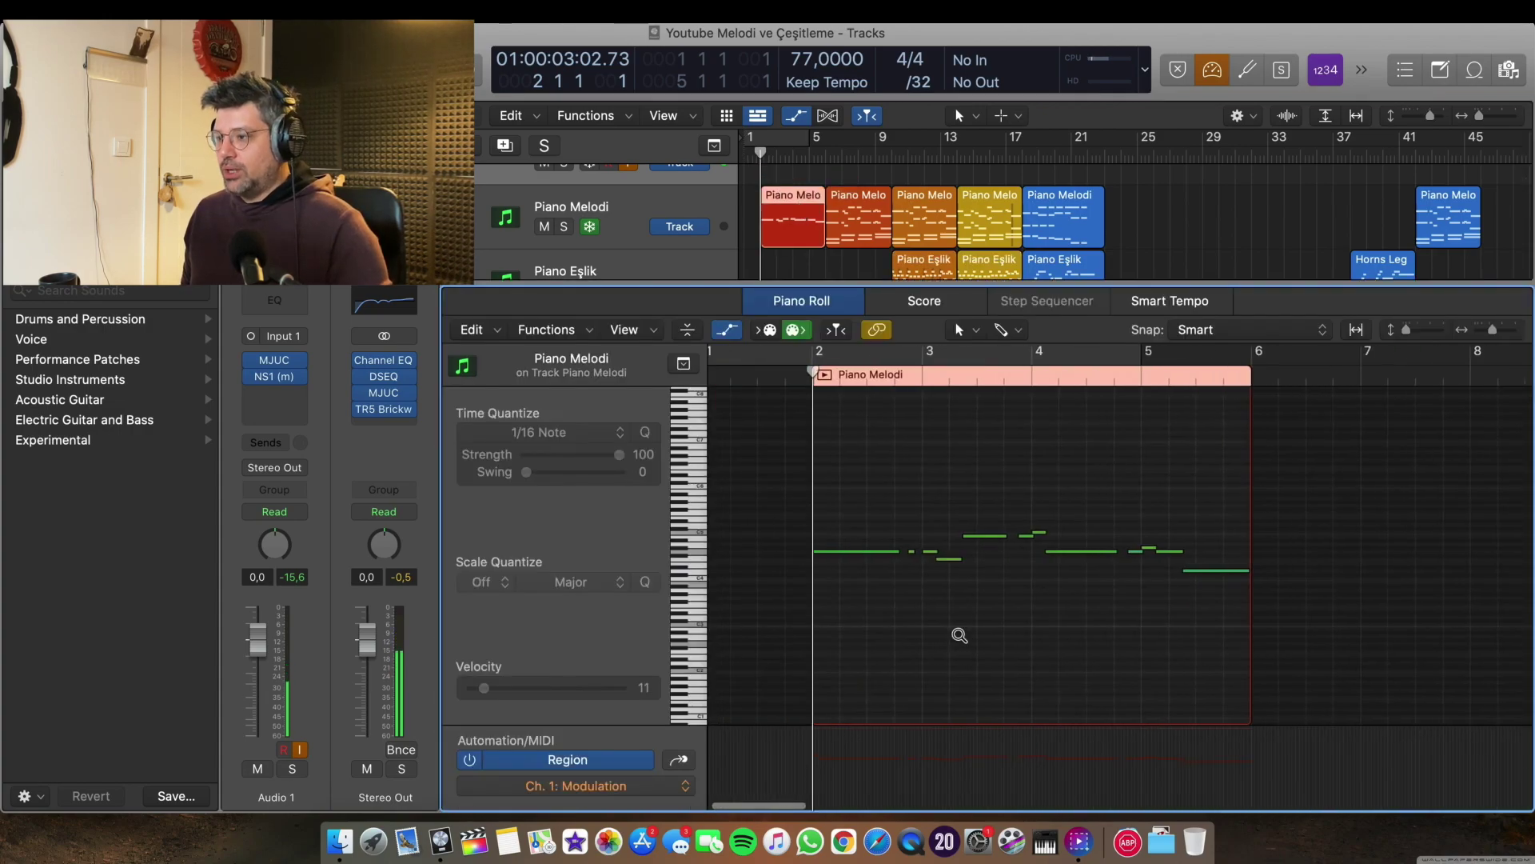
drag(925, 286, 923, 481)
scroll(993, 672, down, 4)
scroll(992, 672, up, 1)
click(811, 200)
scroll(792, 188, left, 1)
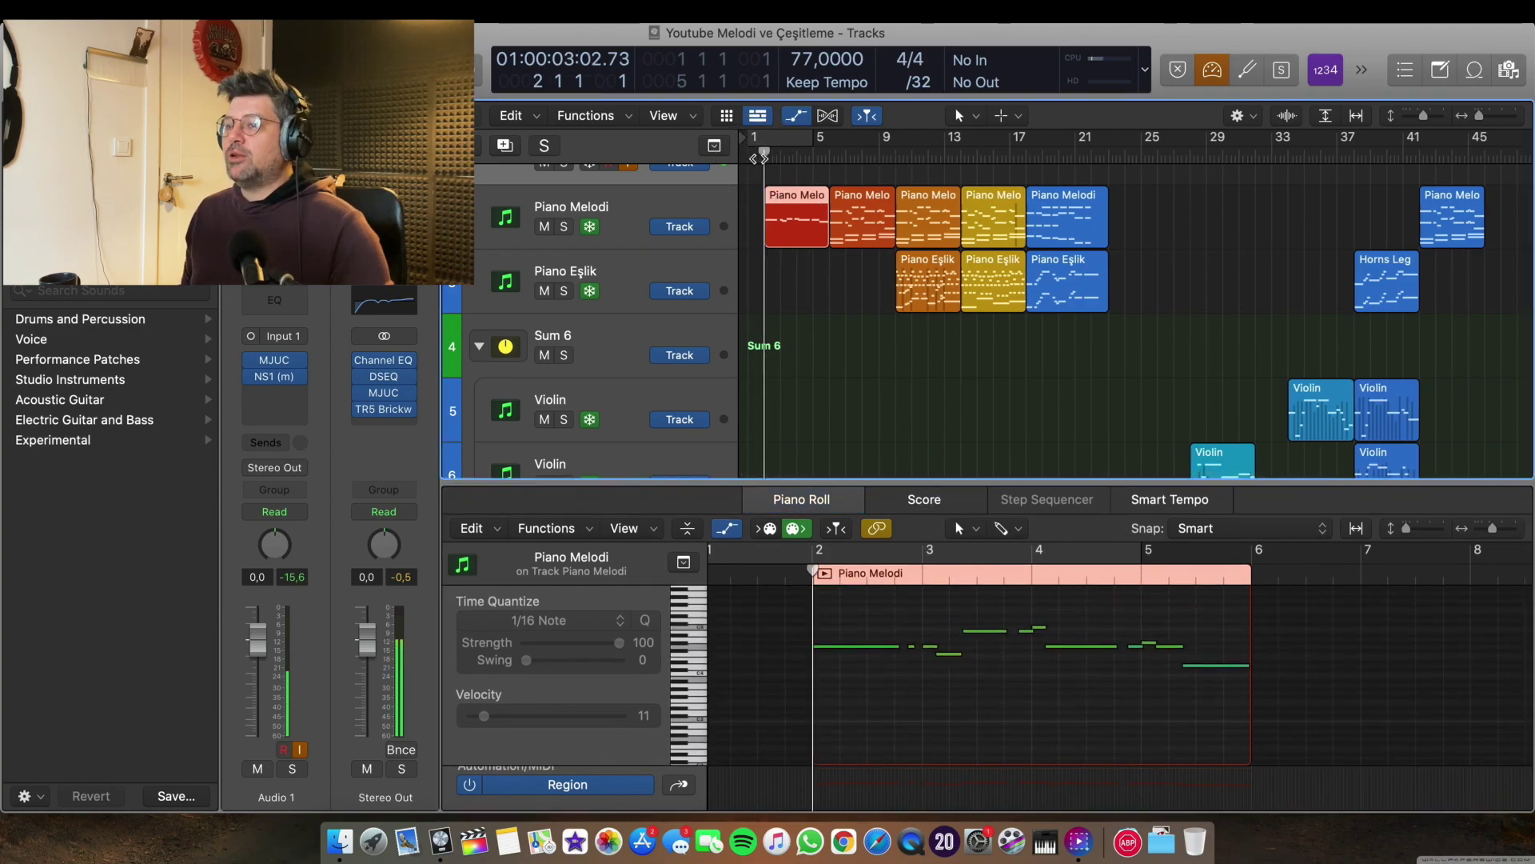
key(space)
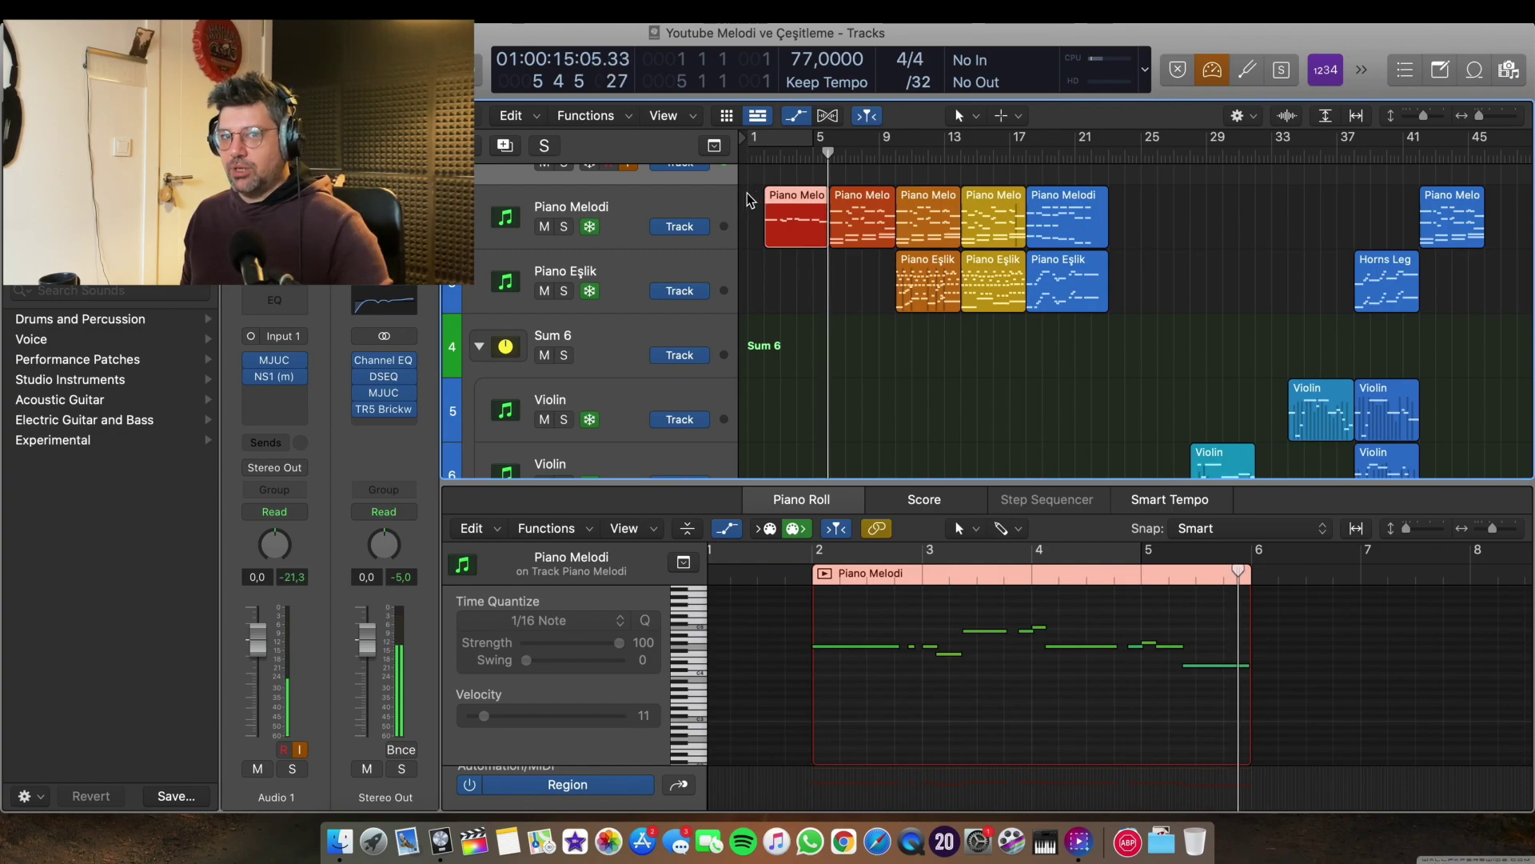
Open the second Piano Melodi region in the Piano Roll and play it from bar 6.
key(p)
drag(827, 152, 831, 155)
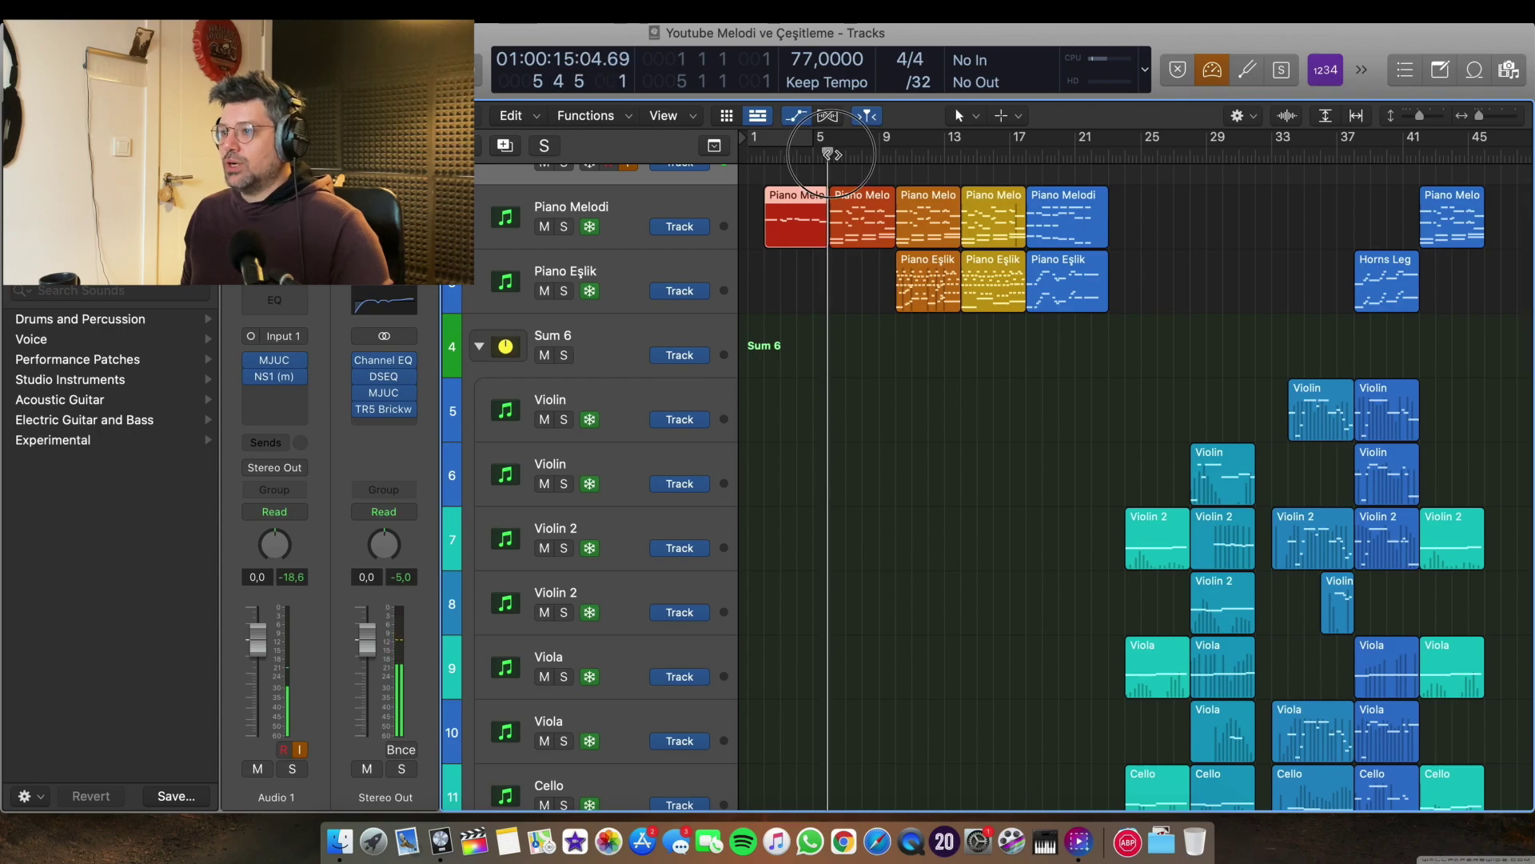
double_click(854, 183)
key(space)
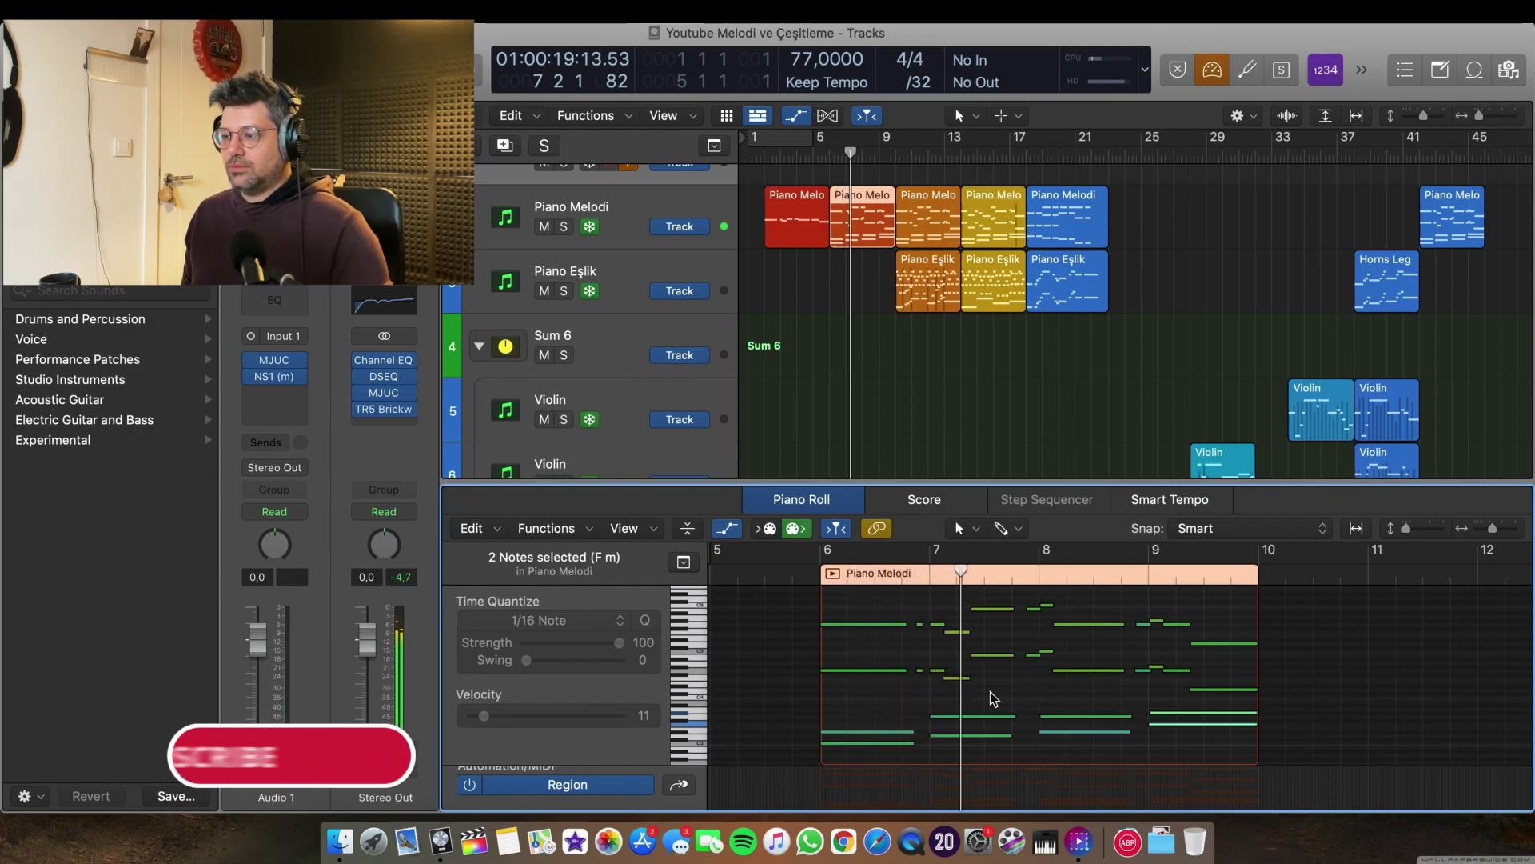
scroll(992, 699, right, 2)
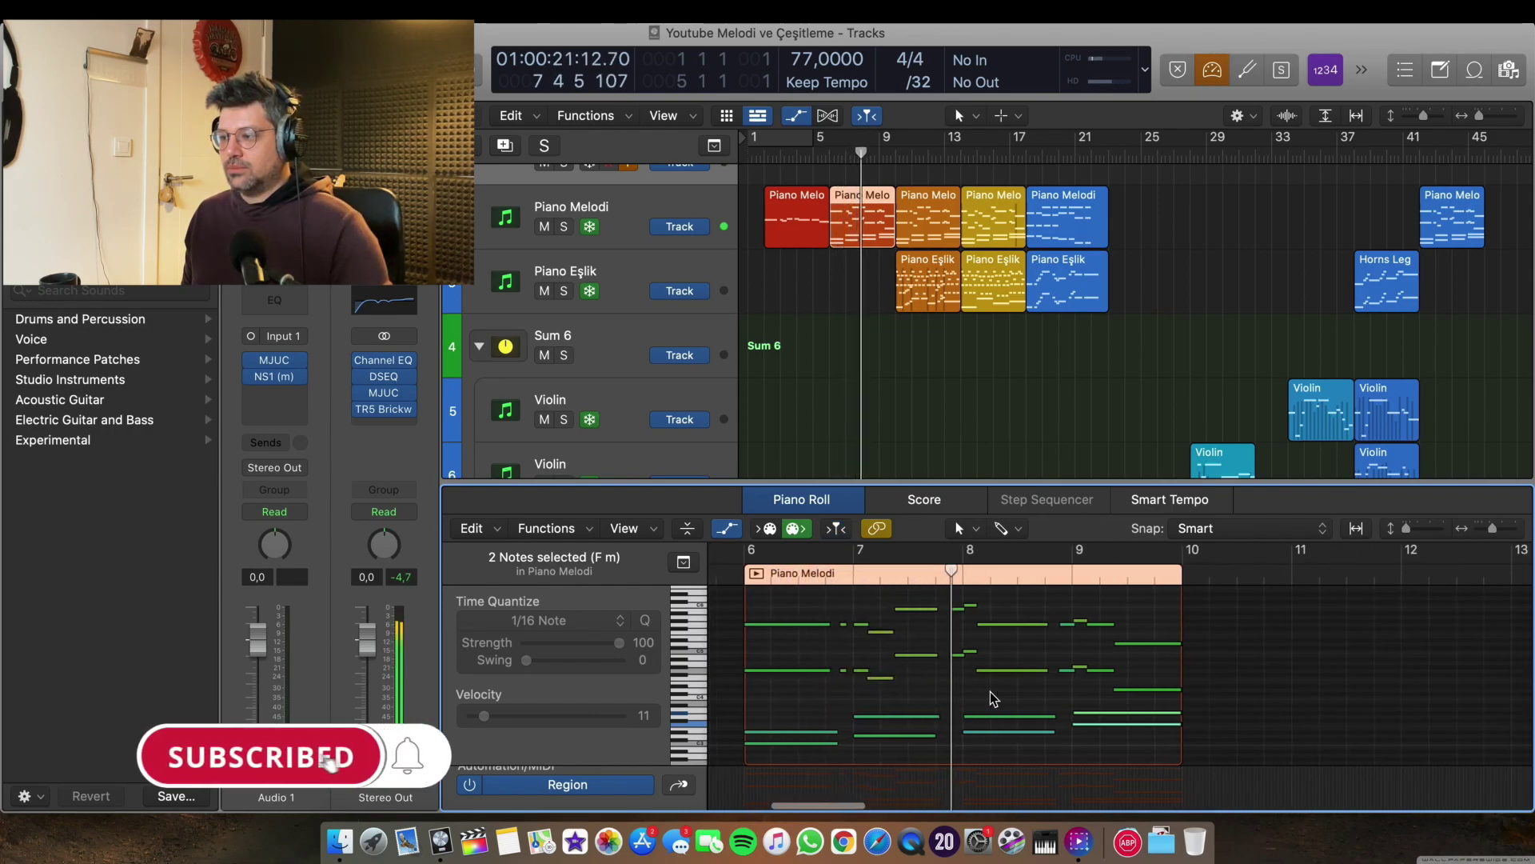
scroll(992, 699, right, 1)
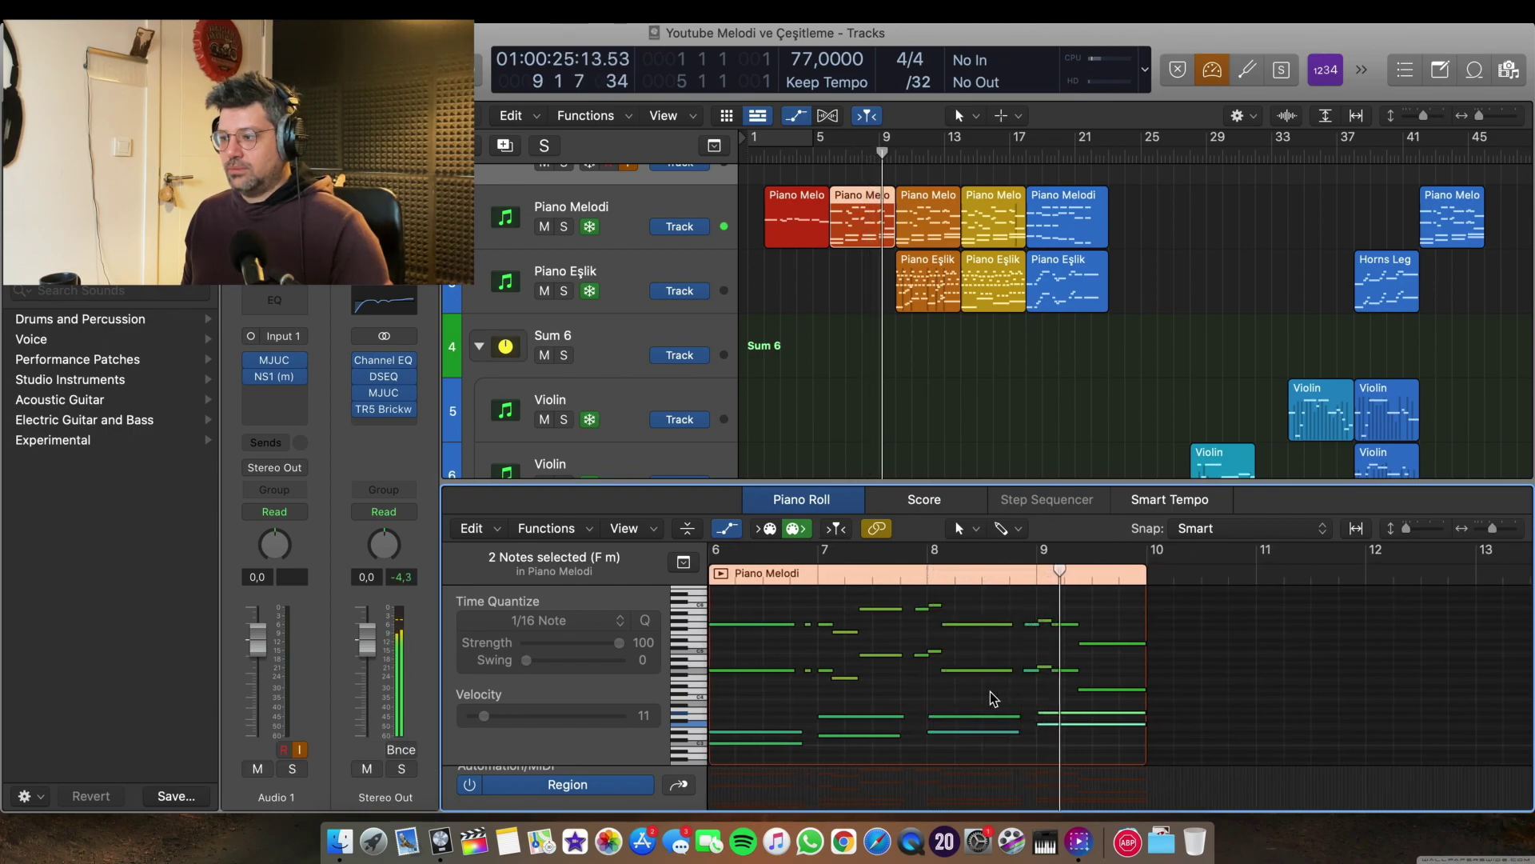
key(space)
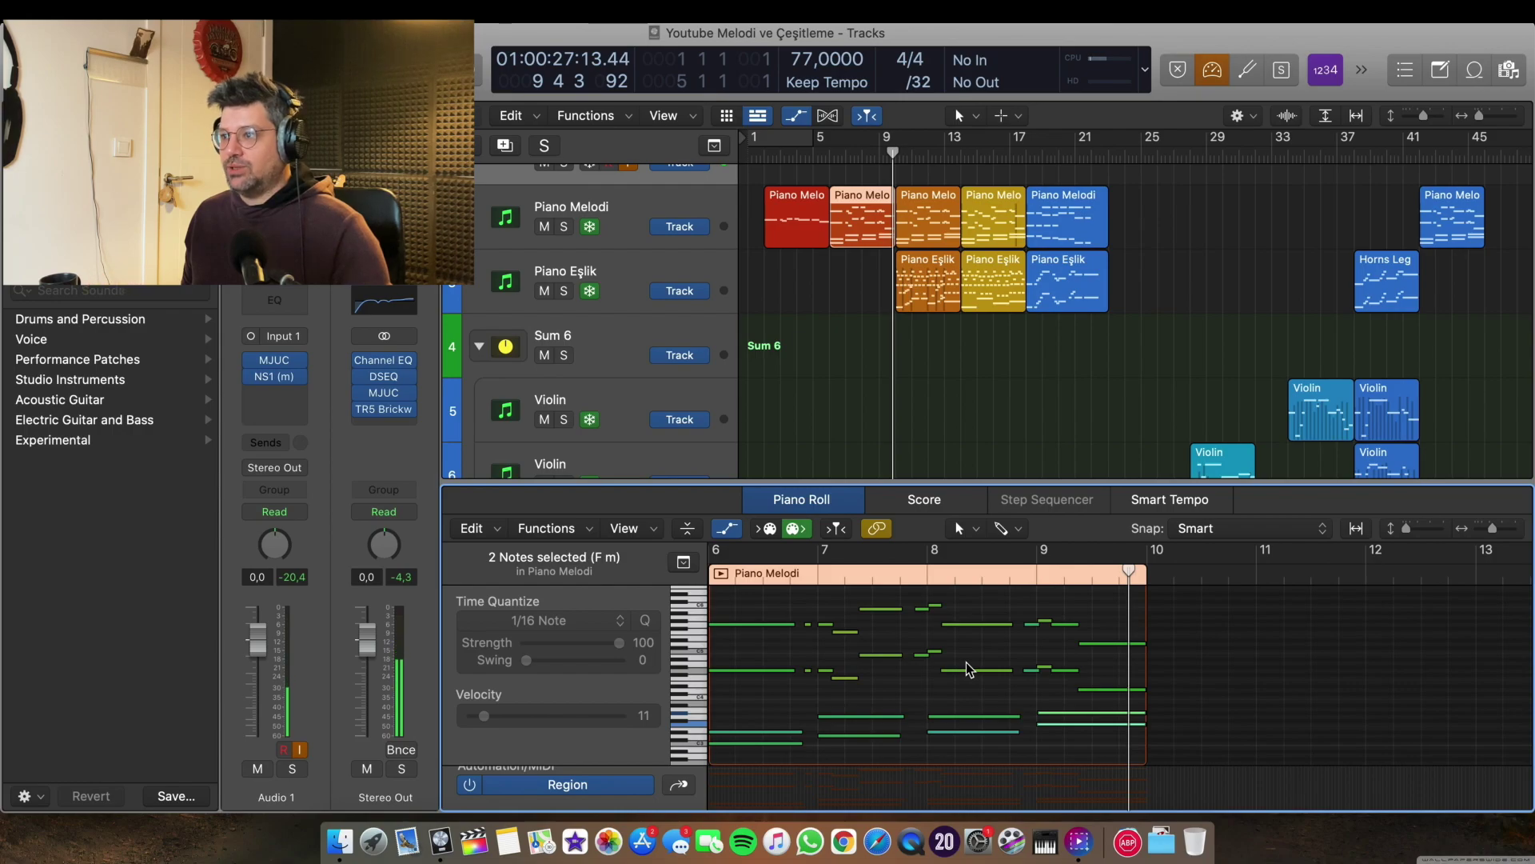
Play from bar 9 and show the Piano Melodi and Piano Eşlik regions at bar 10 together in an enlarged Piano Roll.
click(1357, 151)
drag(1357, 152, 897, 169)
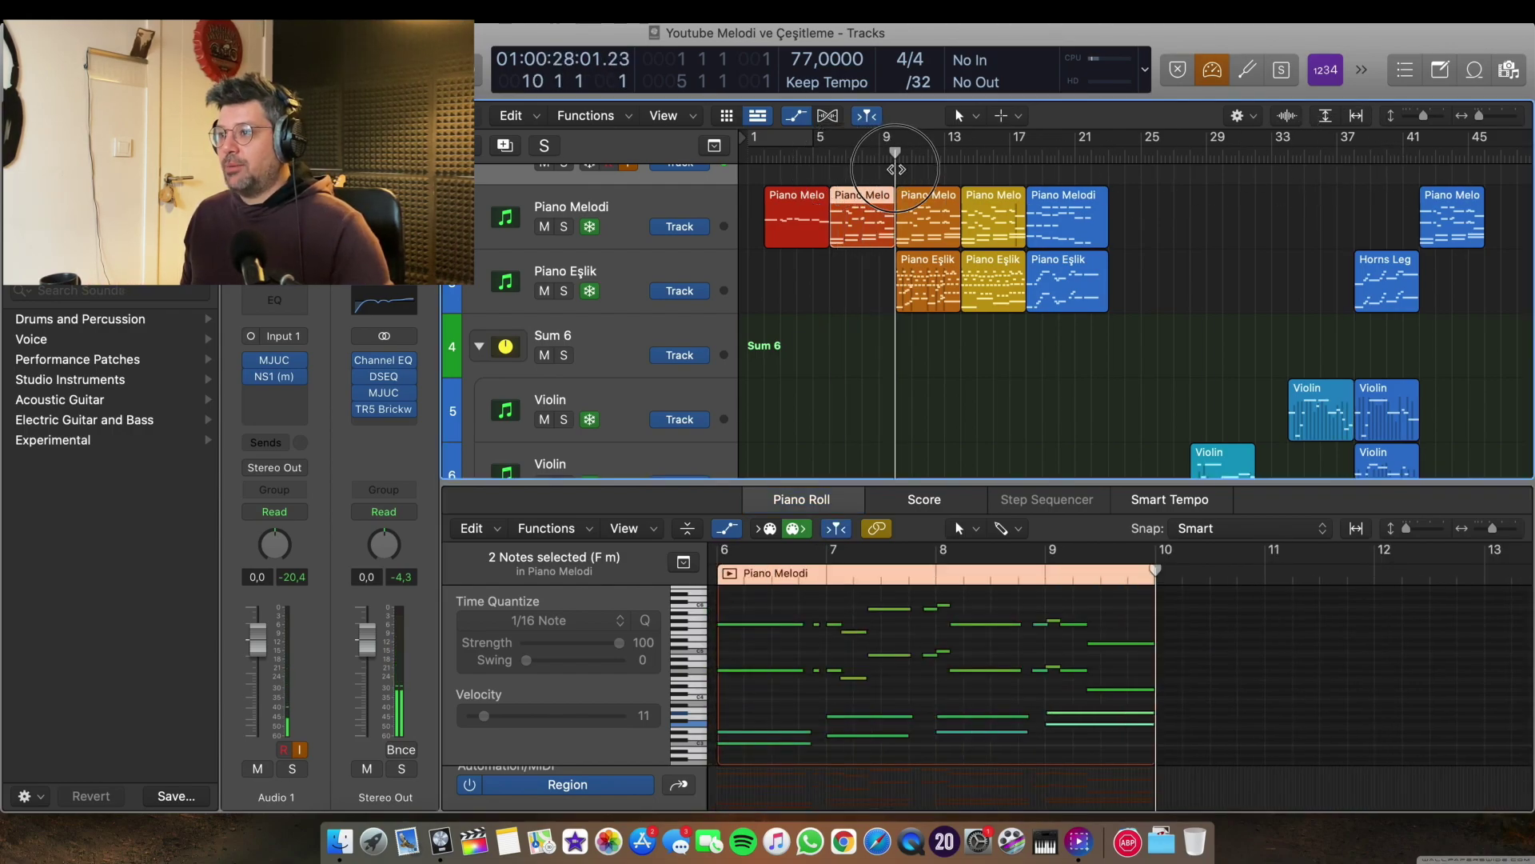
click(877, 152)
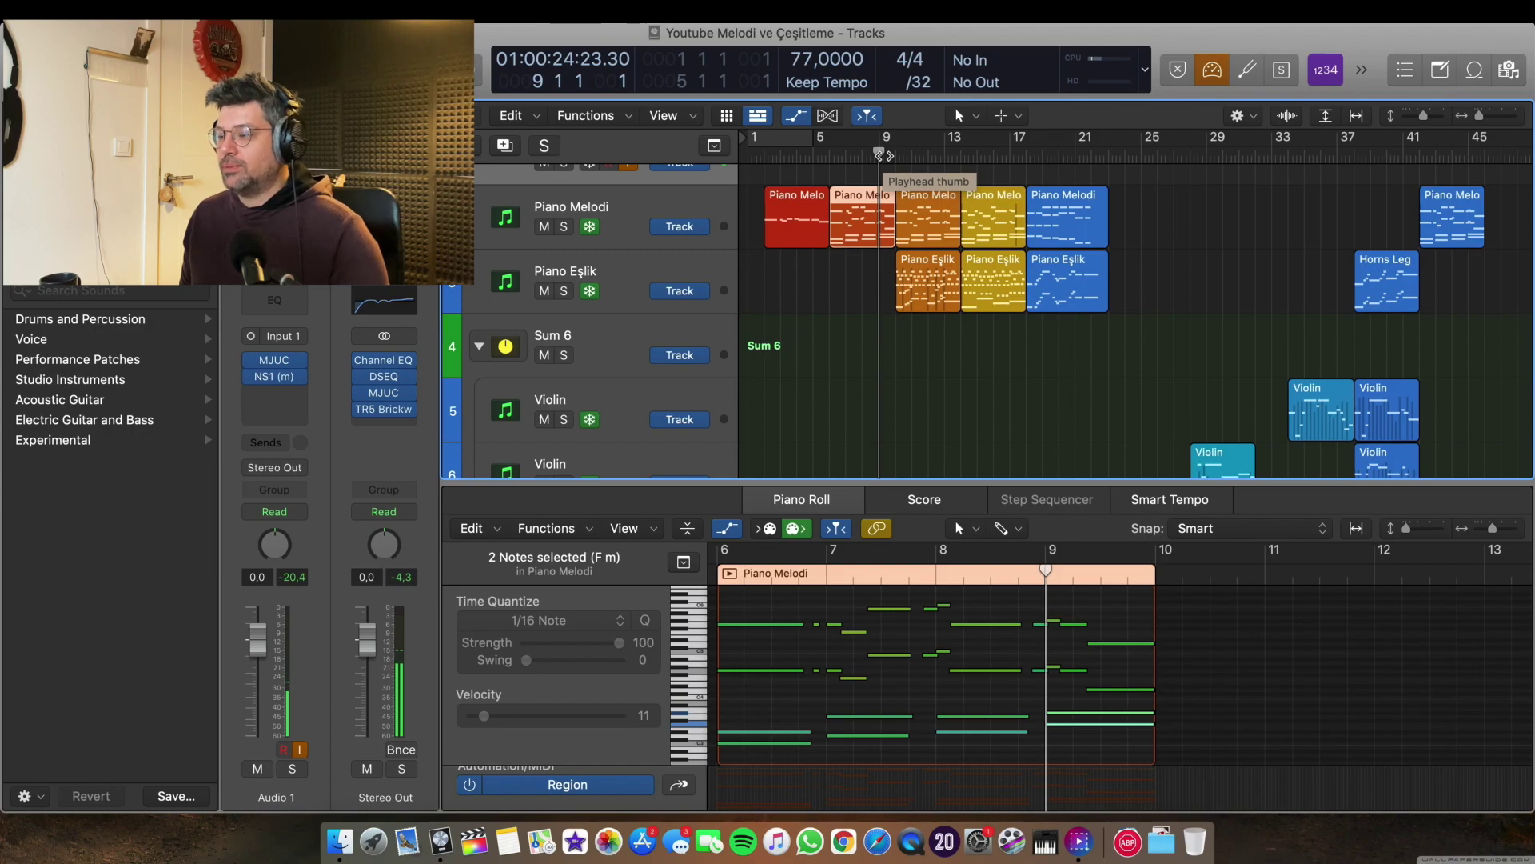
key(space)
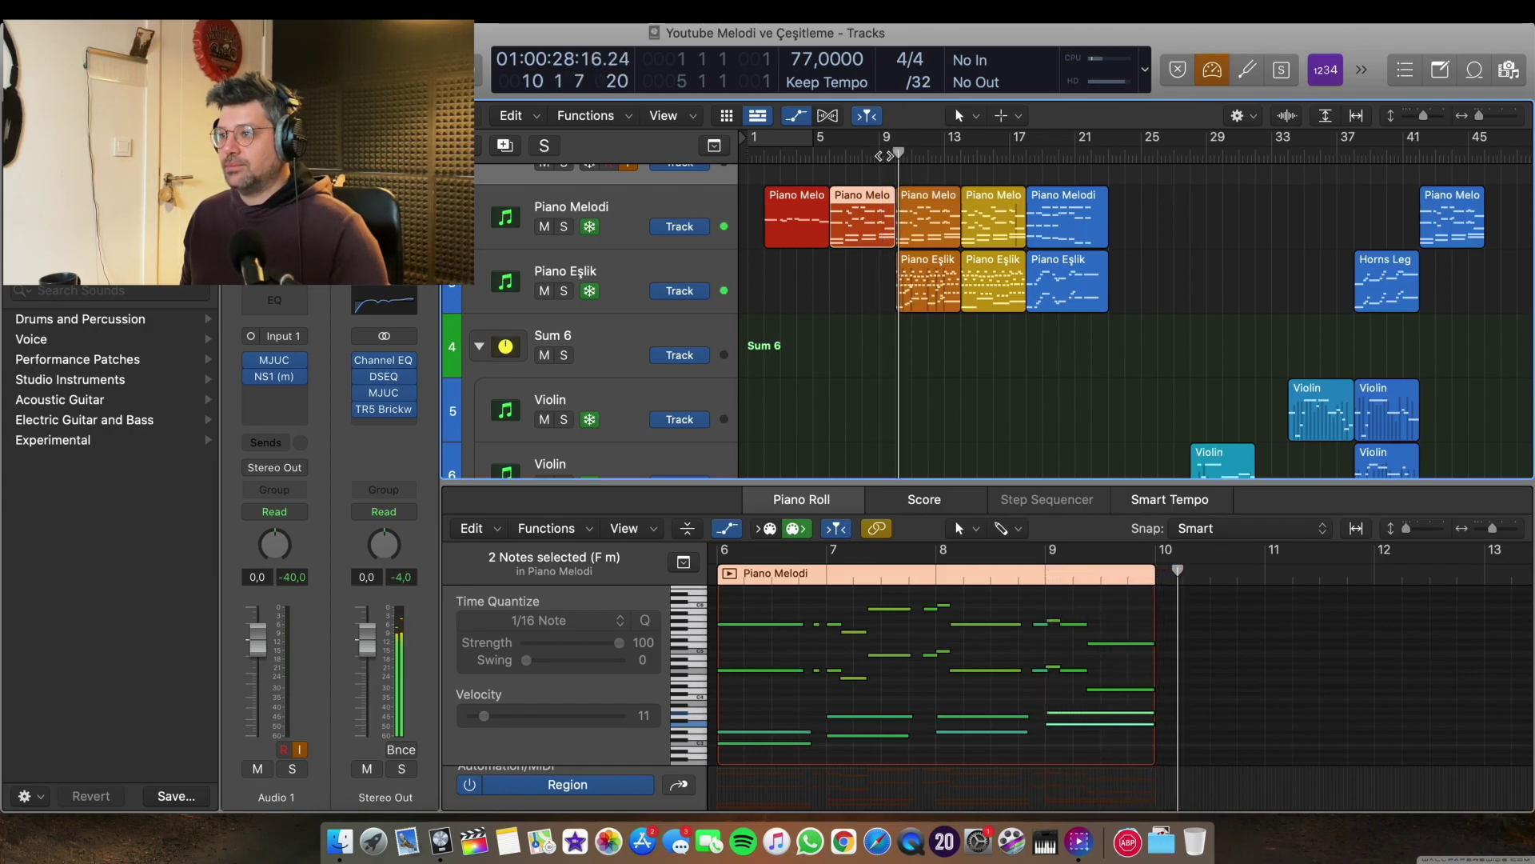
click(924, 200)
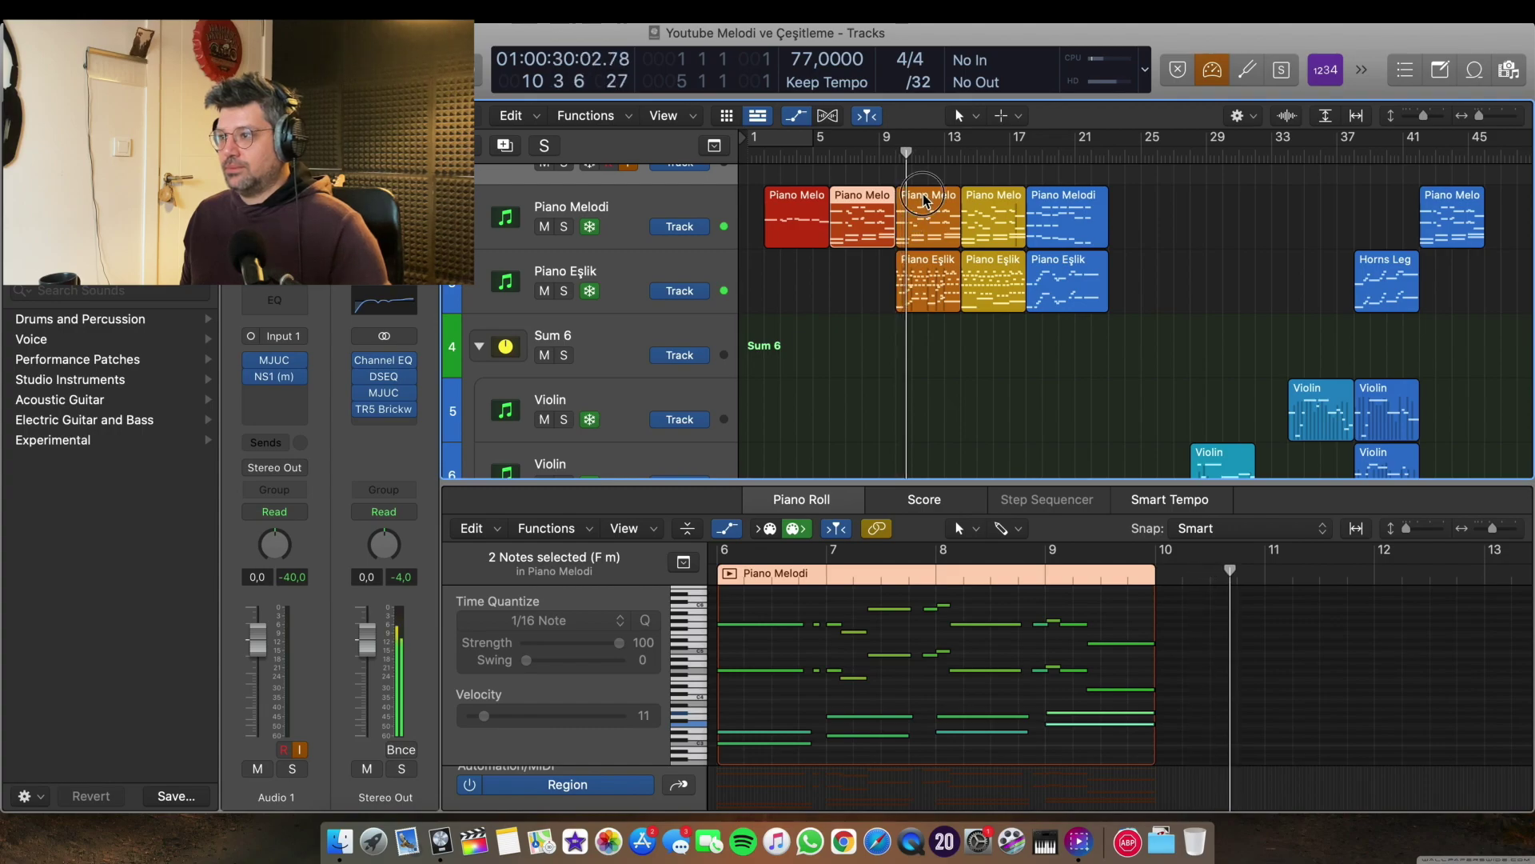
shift+click(927, 276)
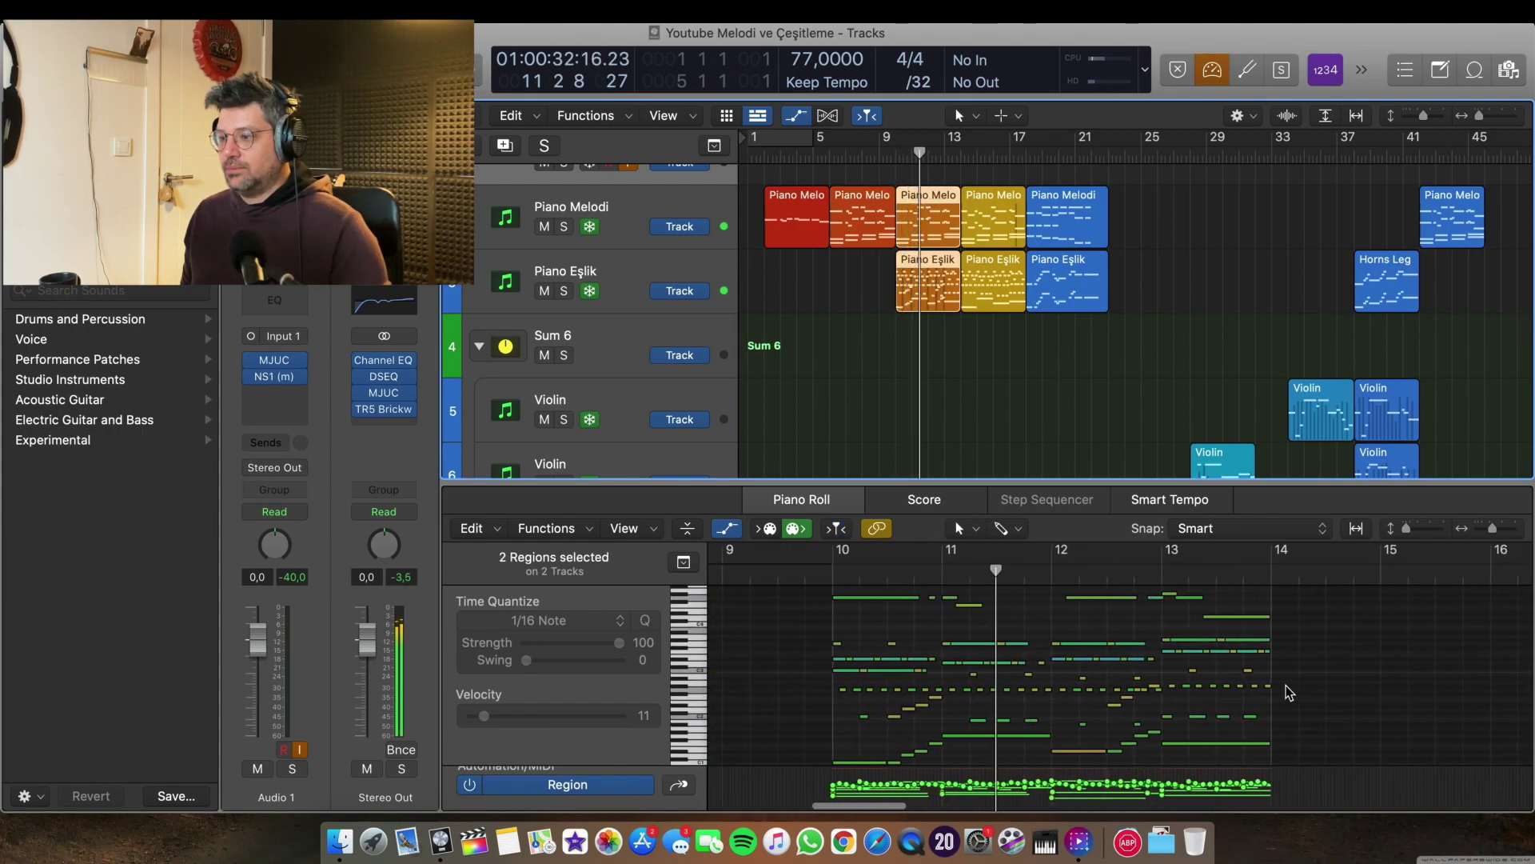
drag(984, 479, 982, 398)
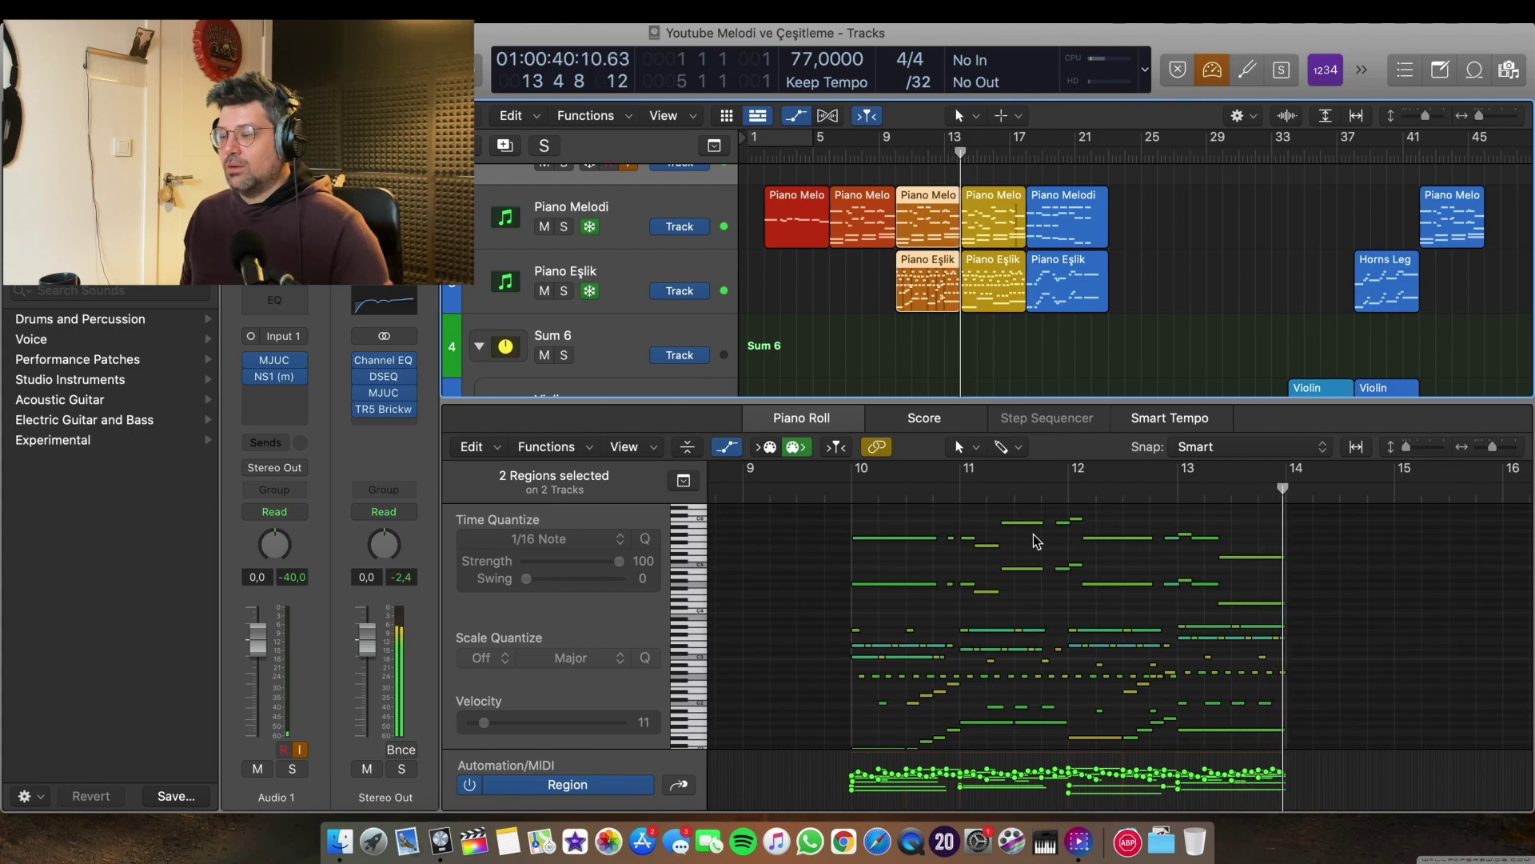
key(space)
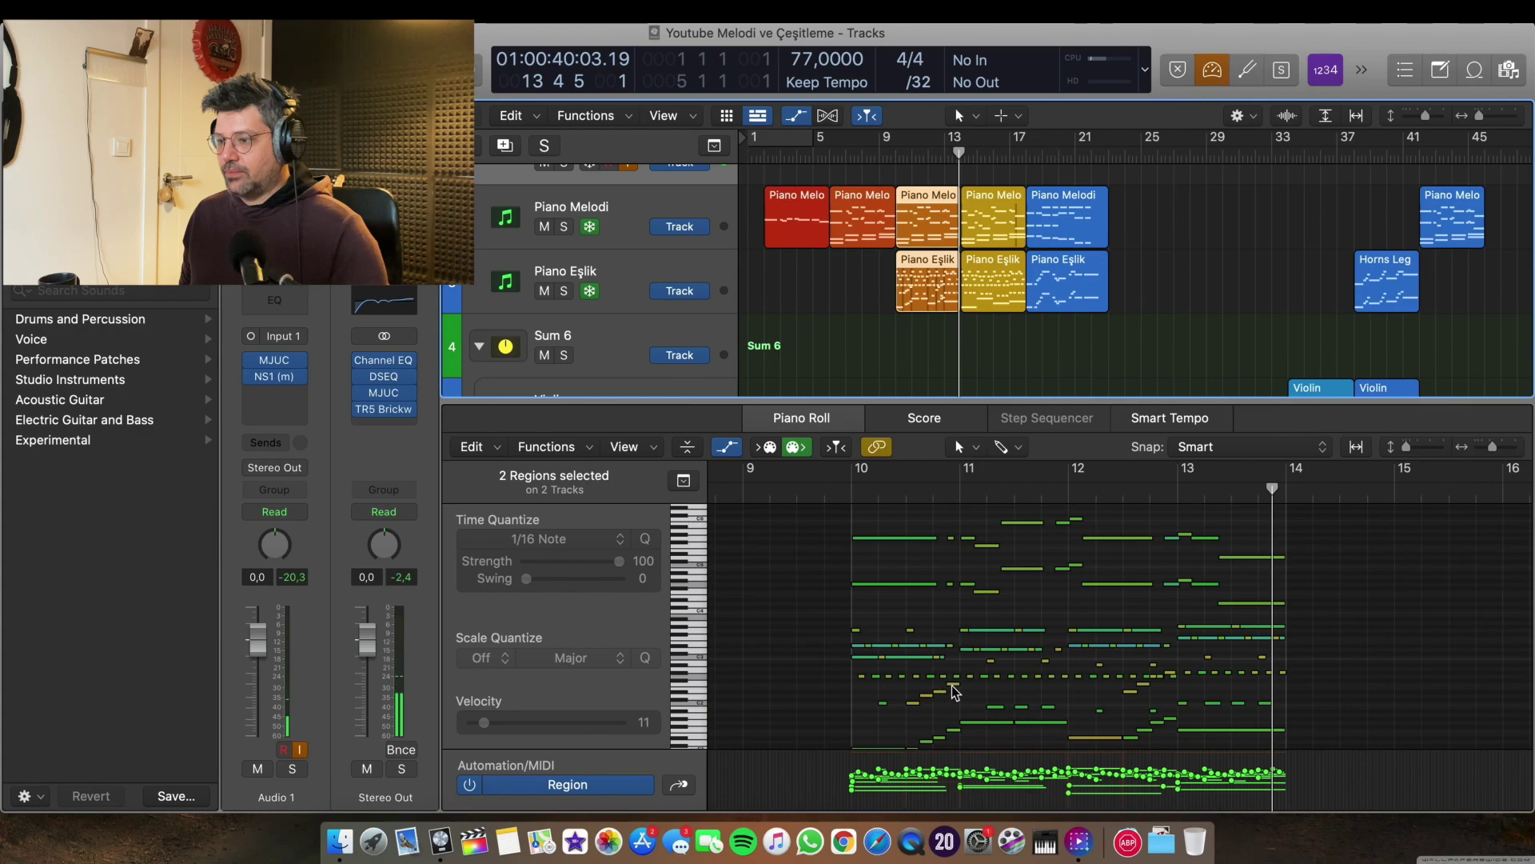
Open the Piano Melodi region at bar 14 in the Piano Roll and place the playhead at its start.
key(e)
key(period)
key(period)
double_click(986, 199)
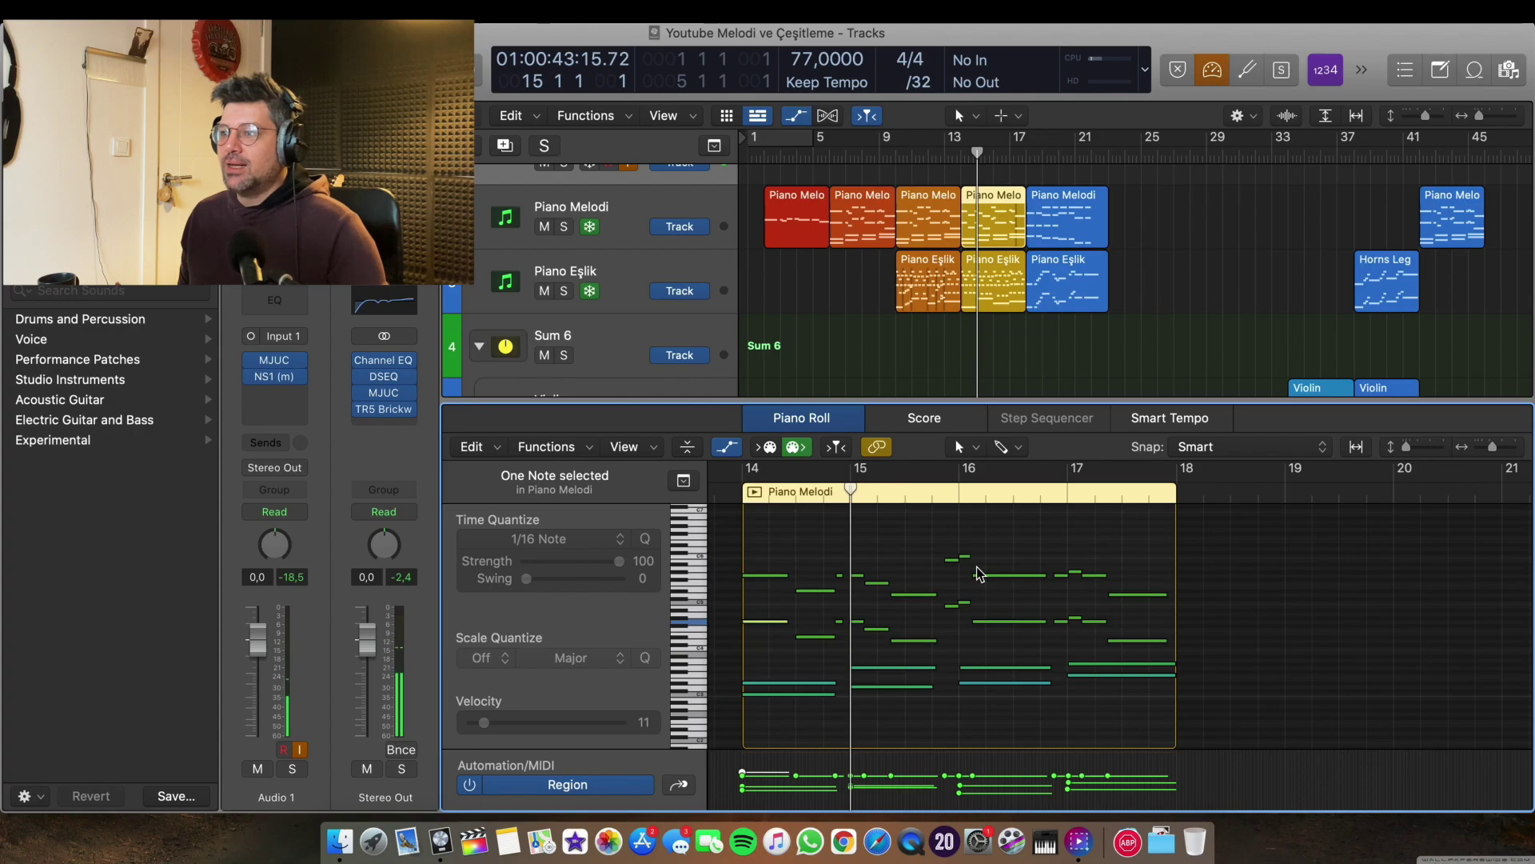
scroll(984, 571, left, 2)
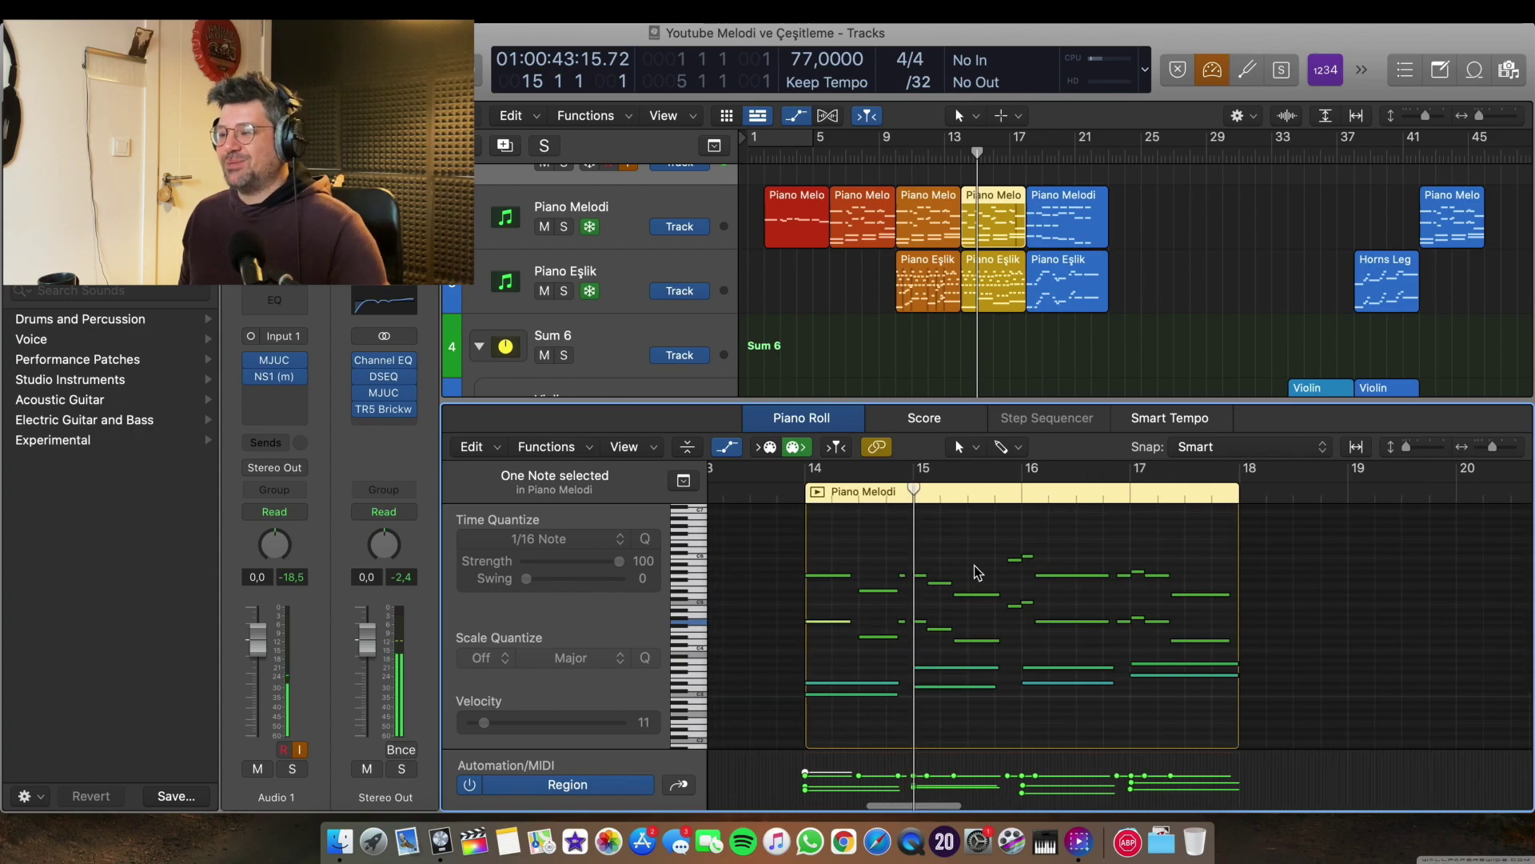
click(810, 494)
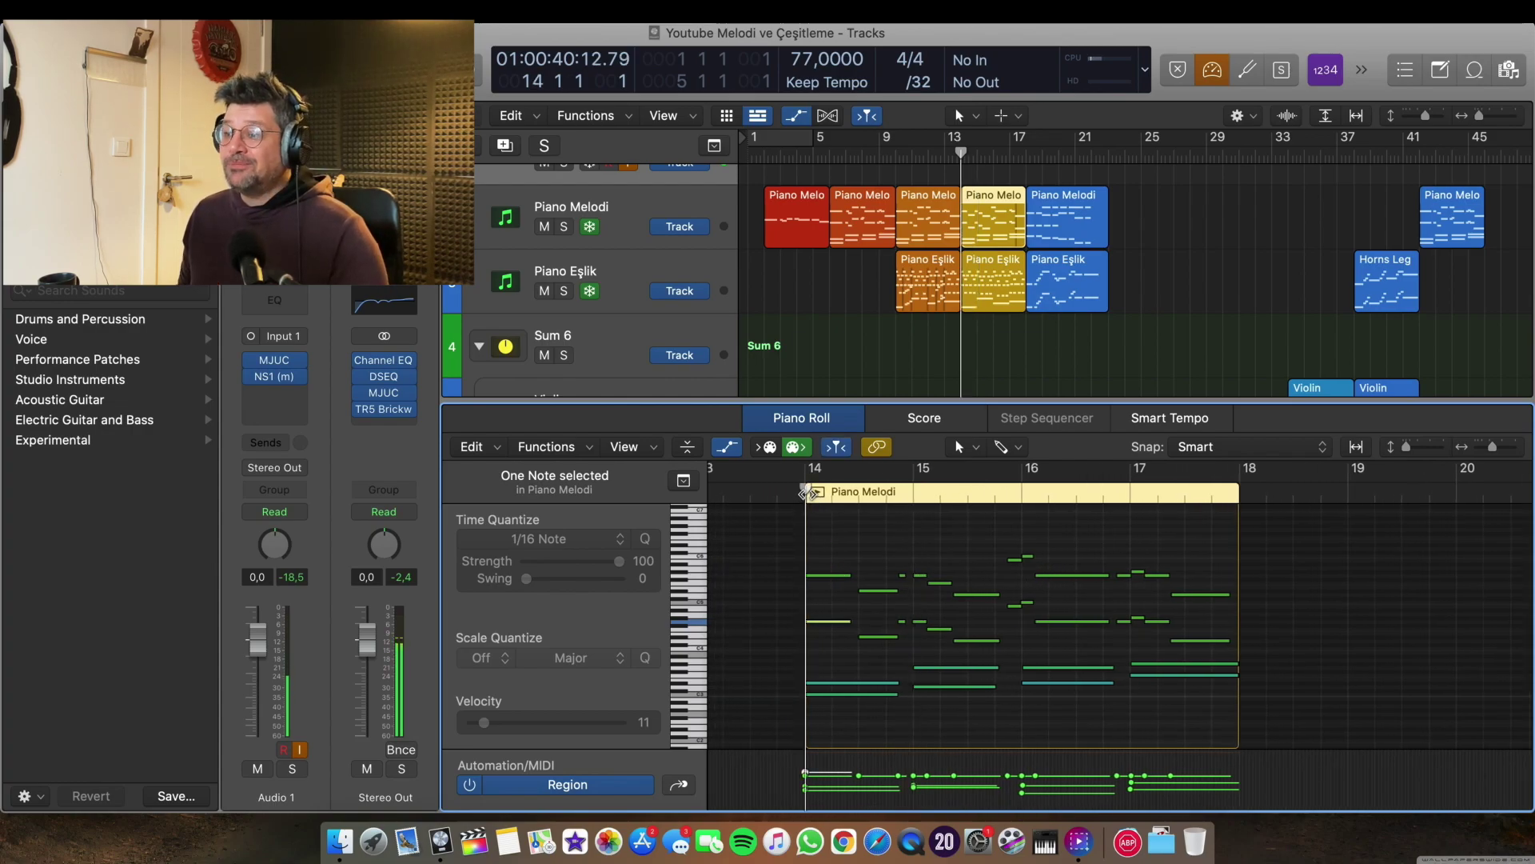
Show the Piano Eşlik region at bar 14 in the Piano Roll and play it together with the melody.
click(979, 256)
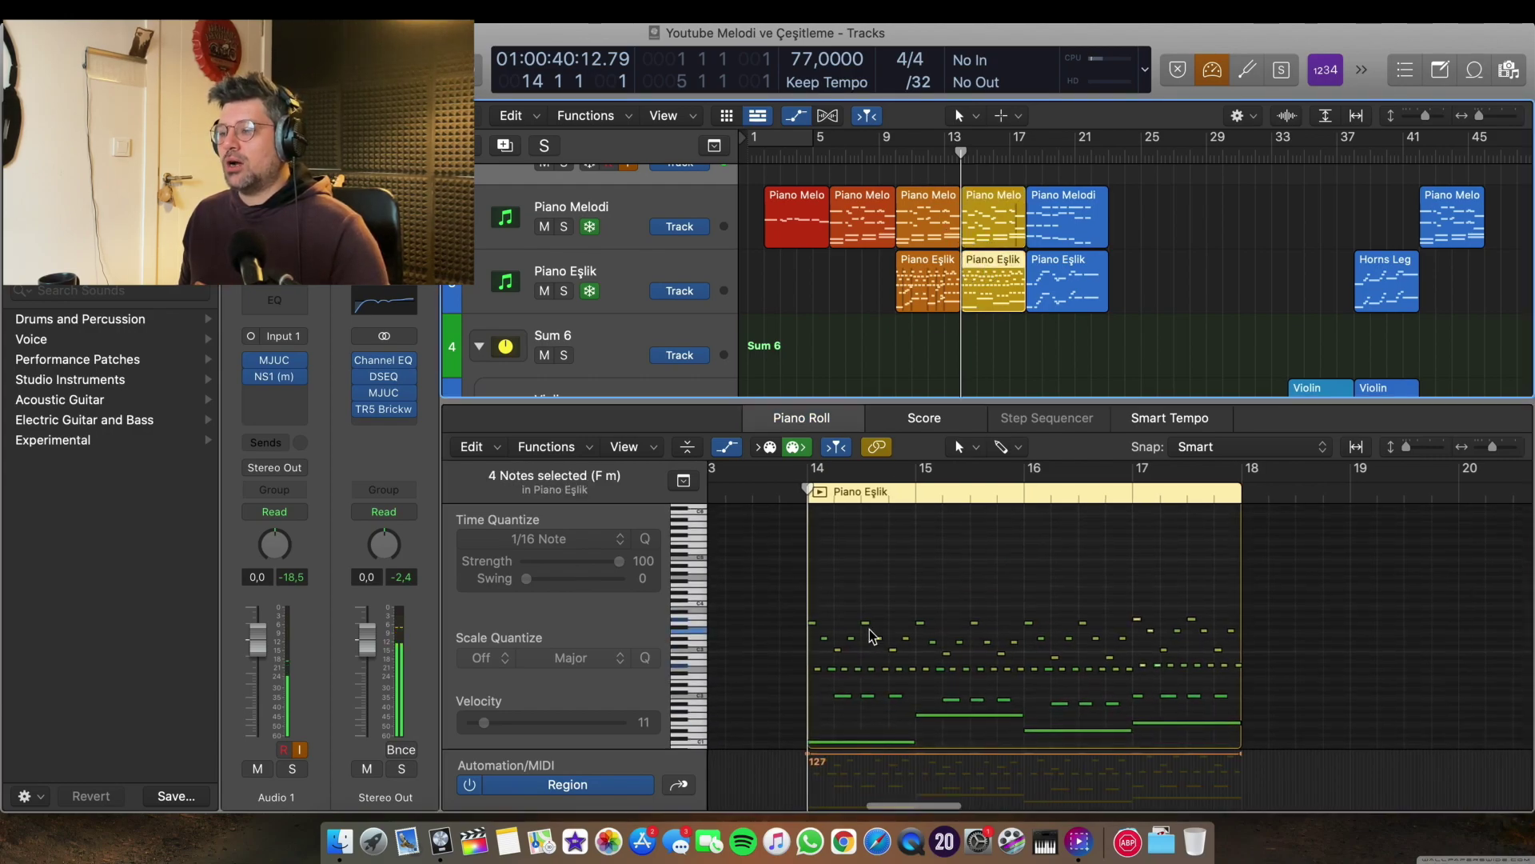
scroll(874, 607, down, 3)
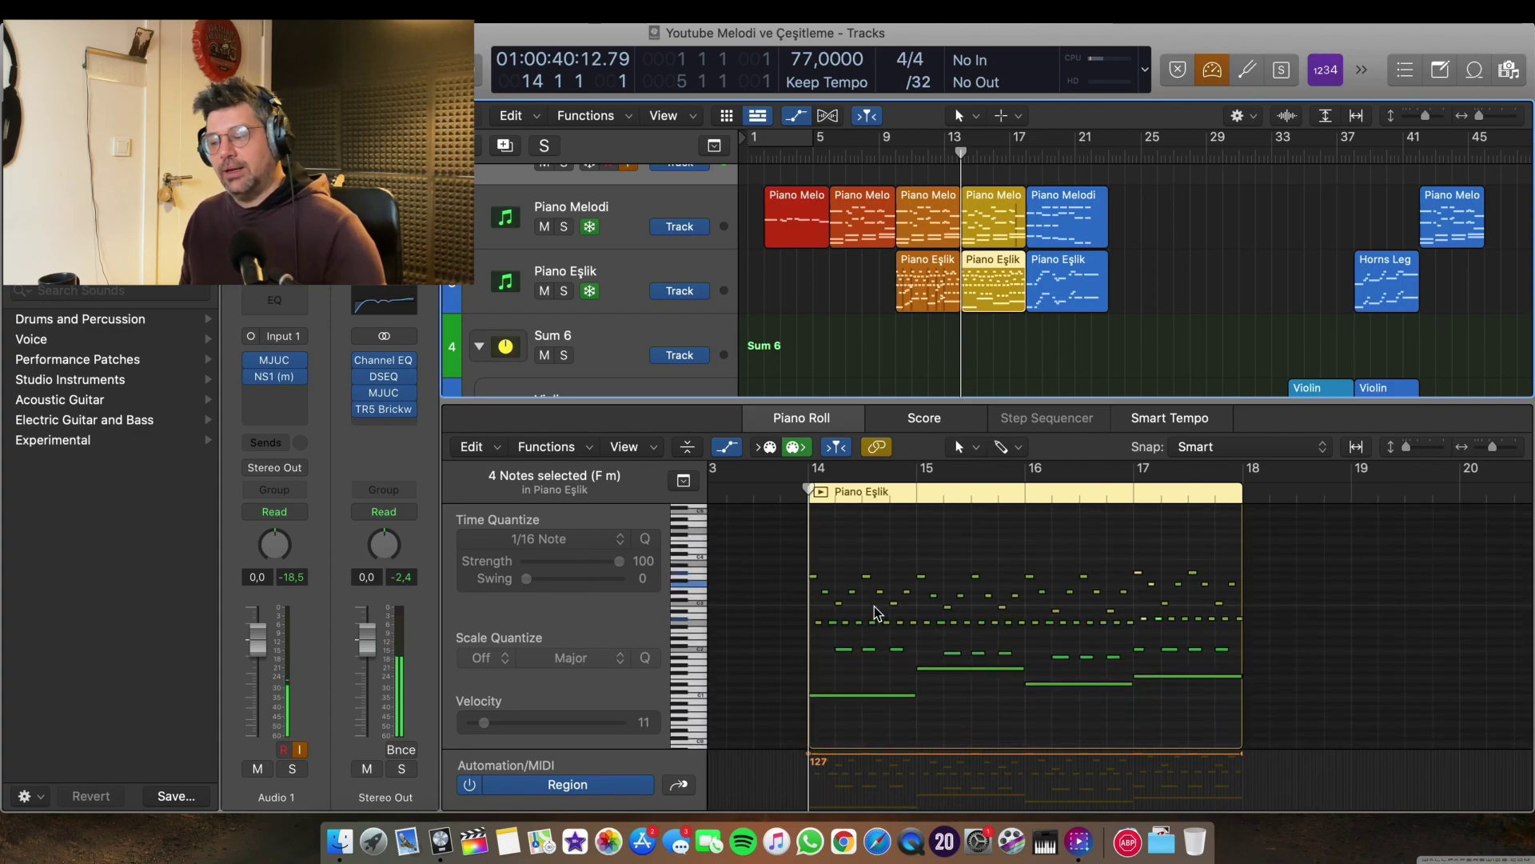
key(space)
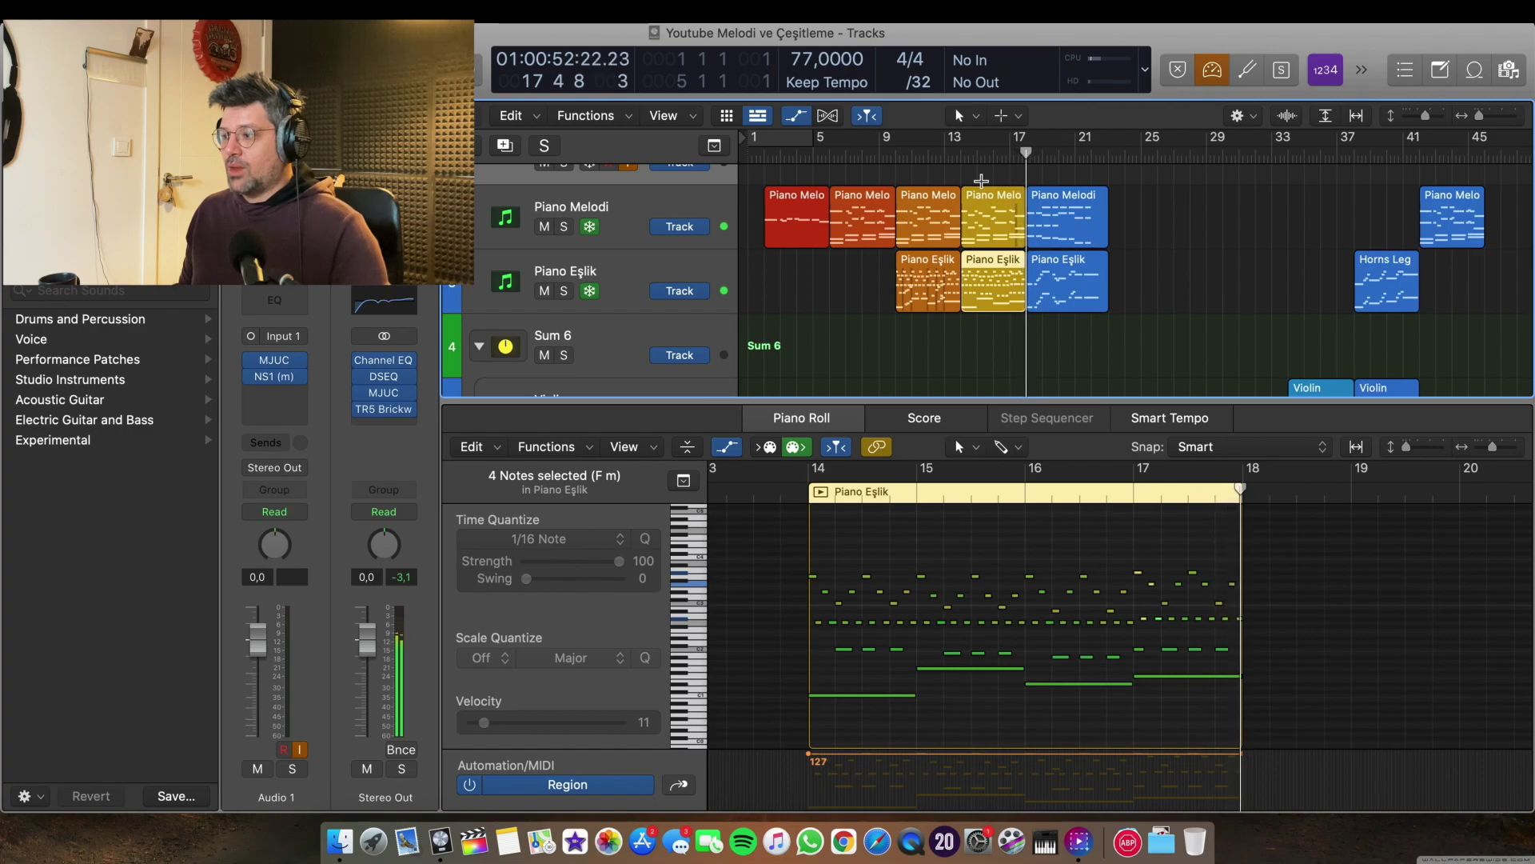
Show the bar 14 Piano Melodi region again and select its four melody notes around the start of bar 16.
click(983, 198)
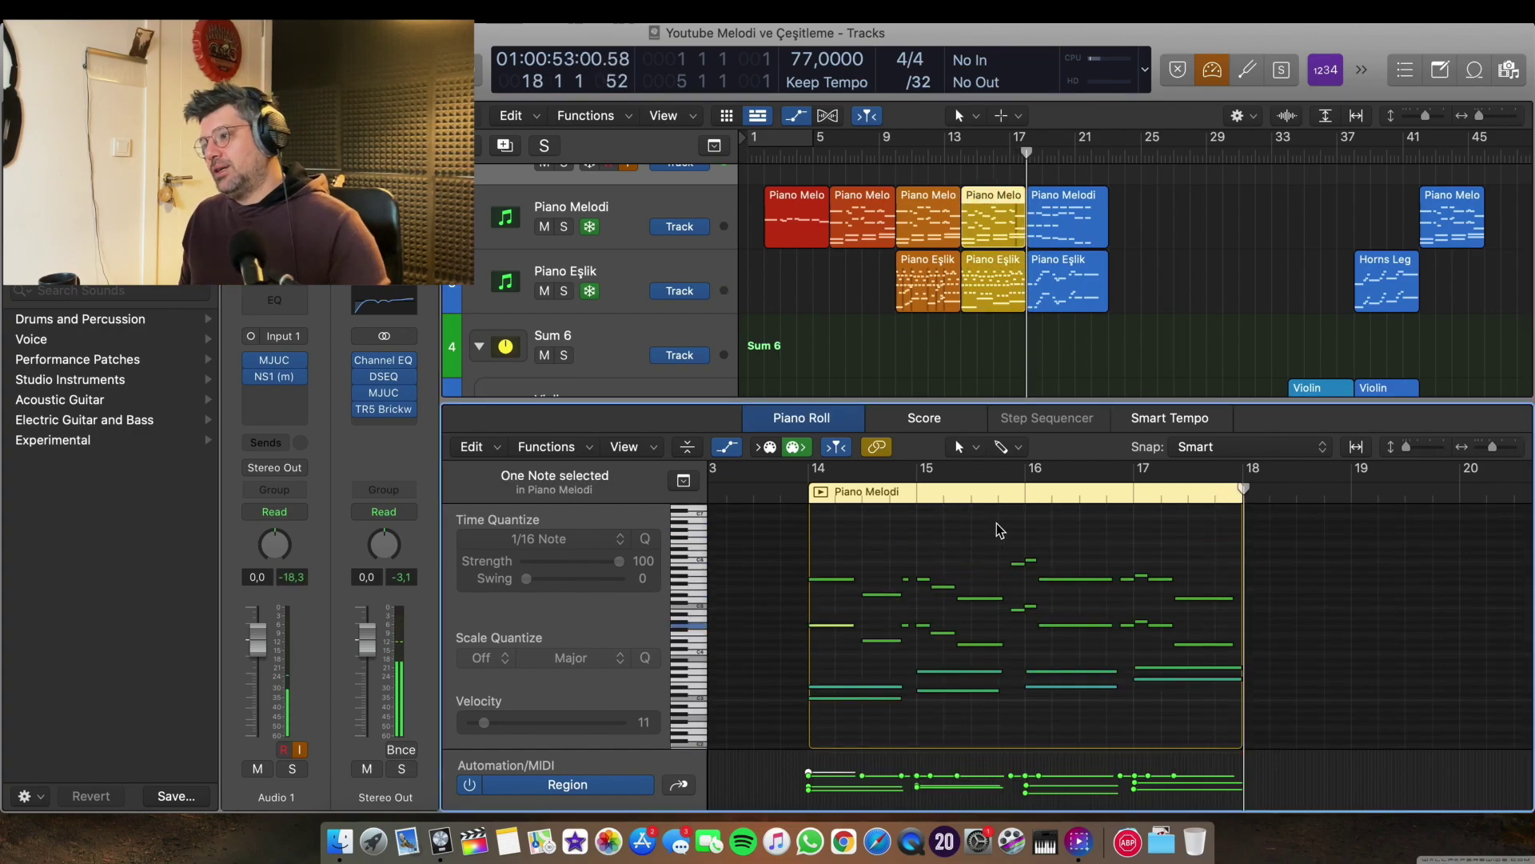
click(1008, 593)
click(810, 489)
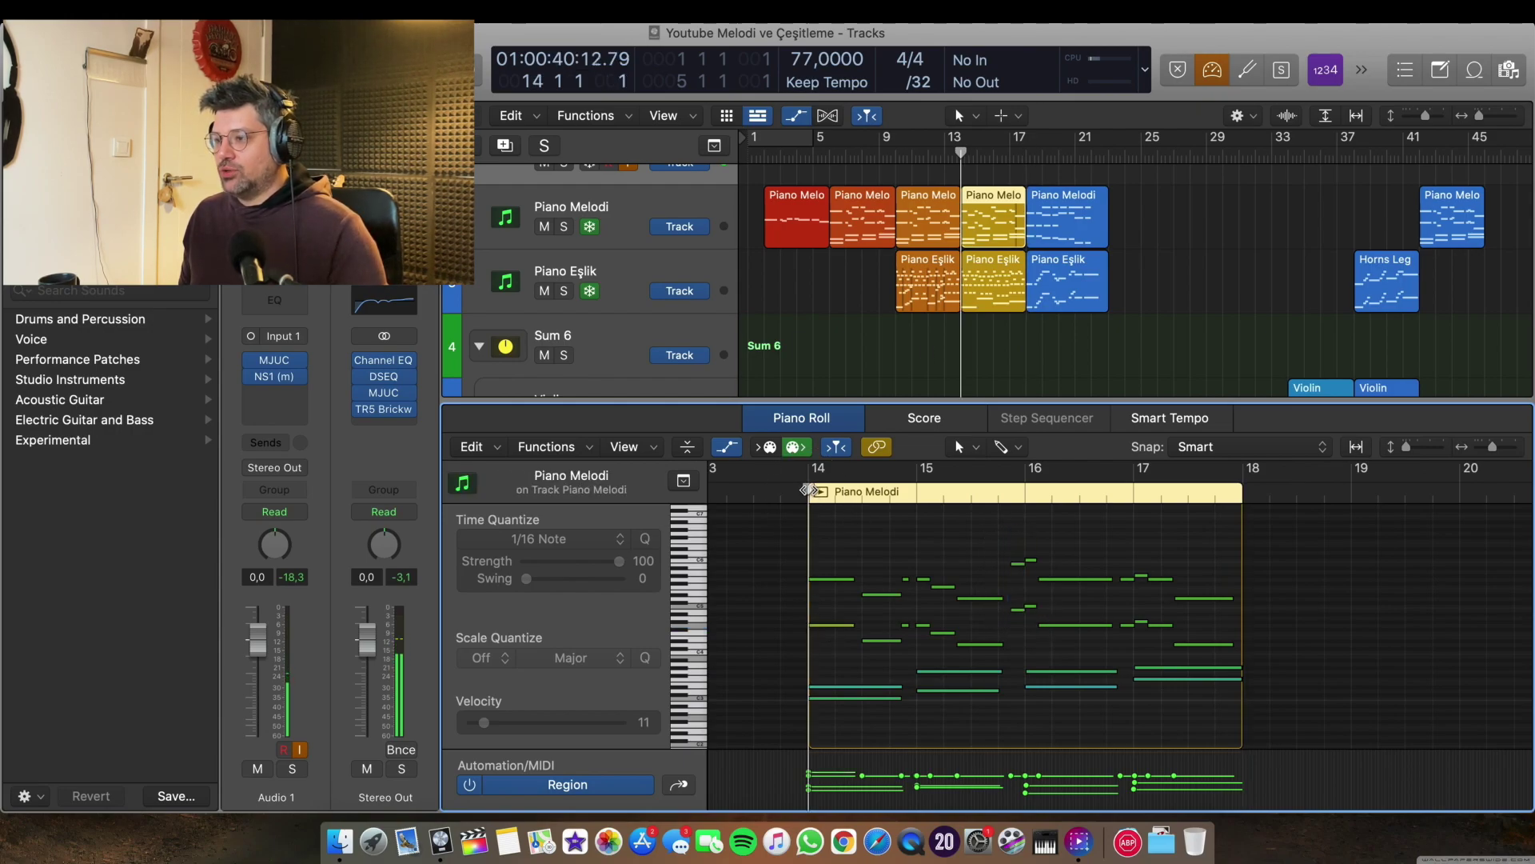
drag(780, 520, 1283, 630)
drag(809, 489, 1026, 491)
drag(767, 558, 964, 652)
mouse_move(1027, 490)
mouse_down()
mouse_move(1172, 507)
mouse_move(1015, 491)
mouse_up()
drag(1014, 552, 1038, 628)
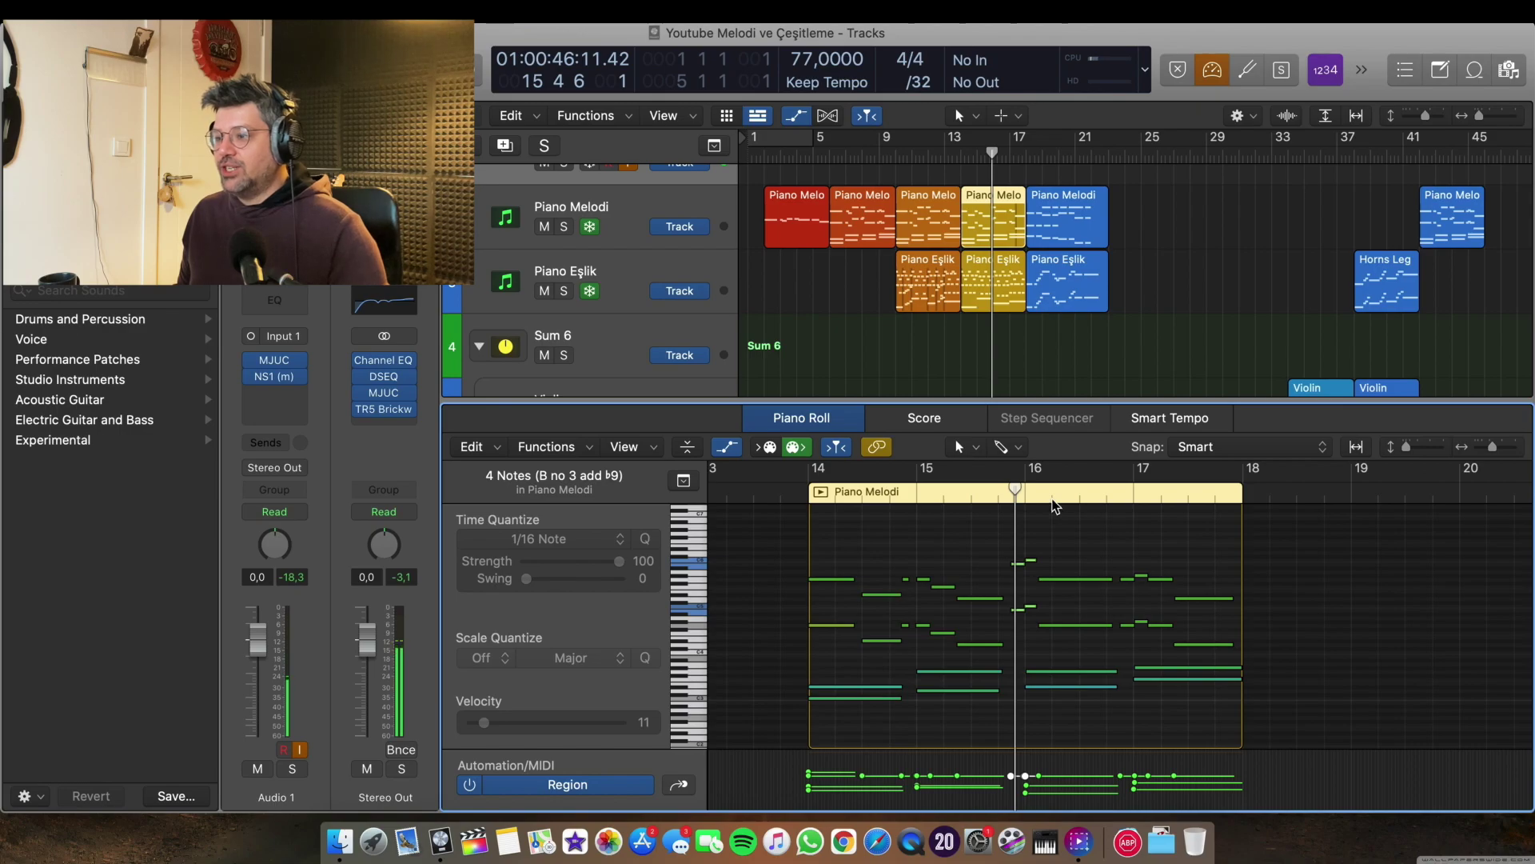
Play the varied melody from bar 14 past the selected notes, then stop playback.
click(802, 495)
key(space)
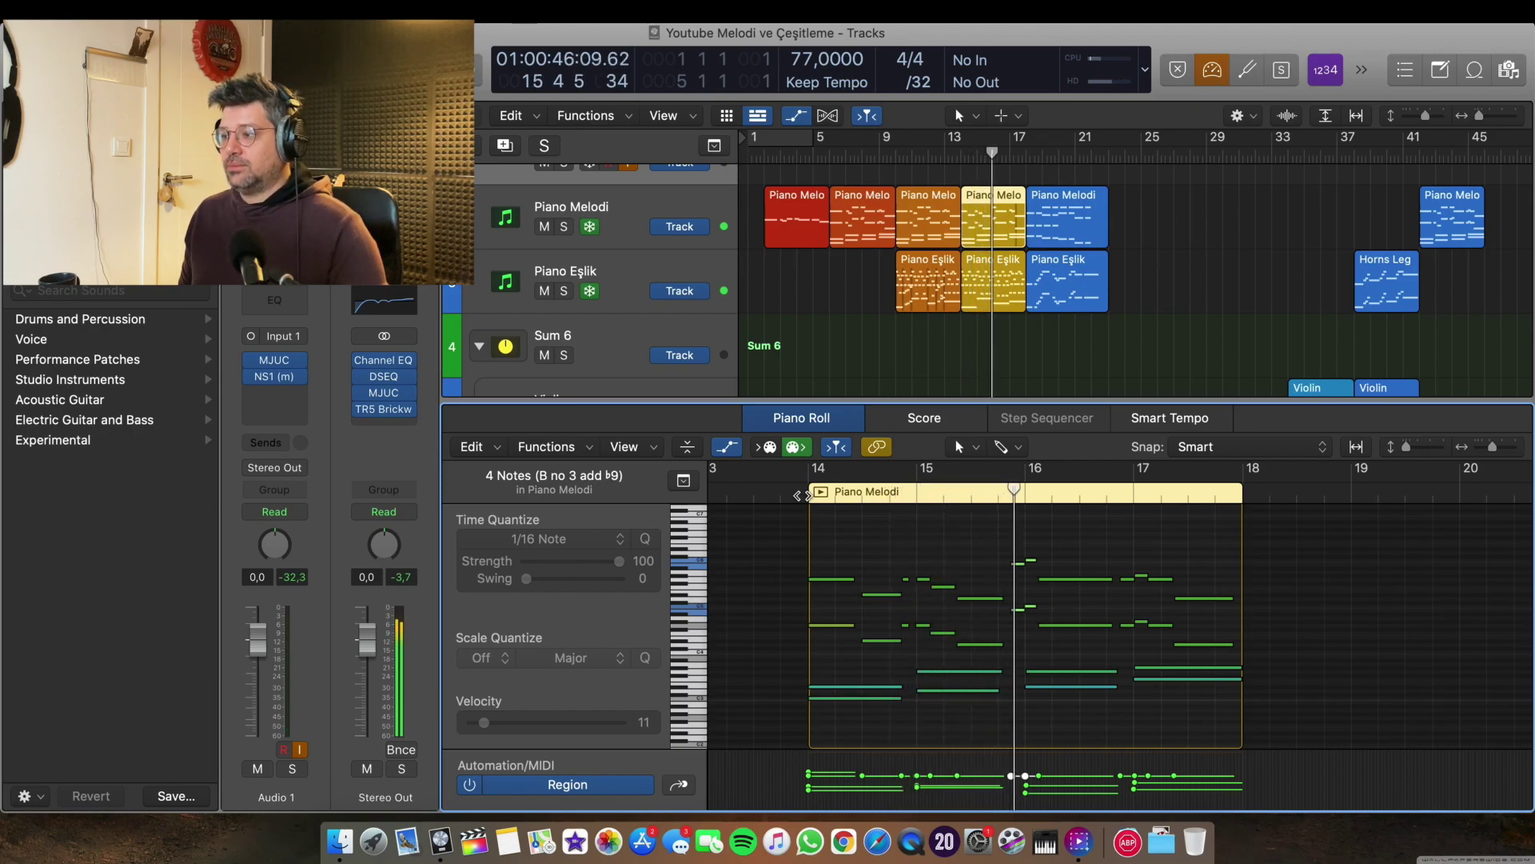
key(space)
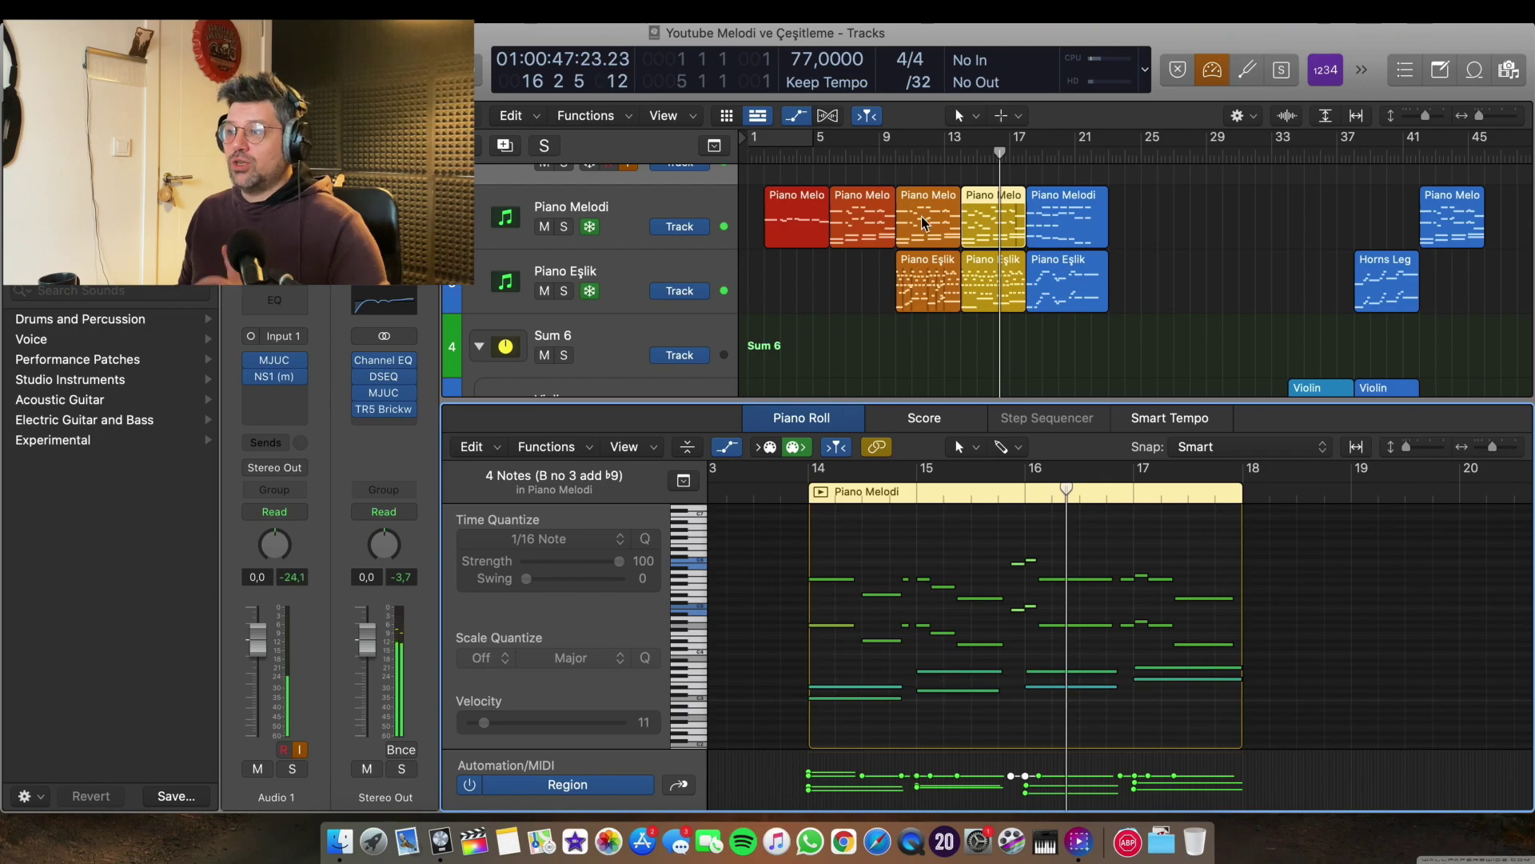
Return the playhead to bar 2, select the first Piano Melodi region and move the playhead to bar 18.
click(766, 161)
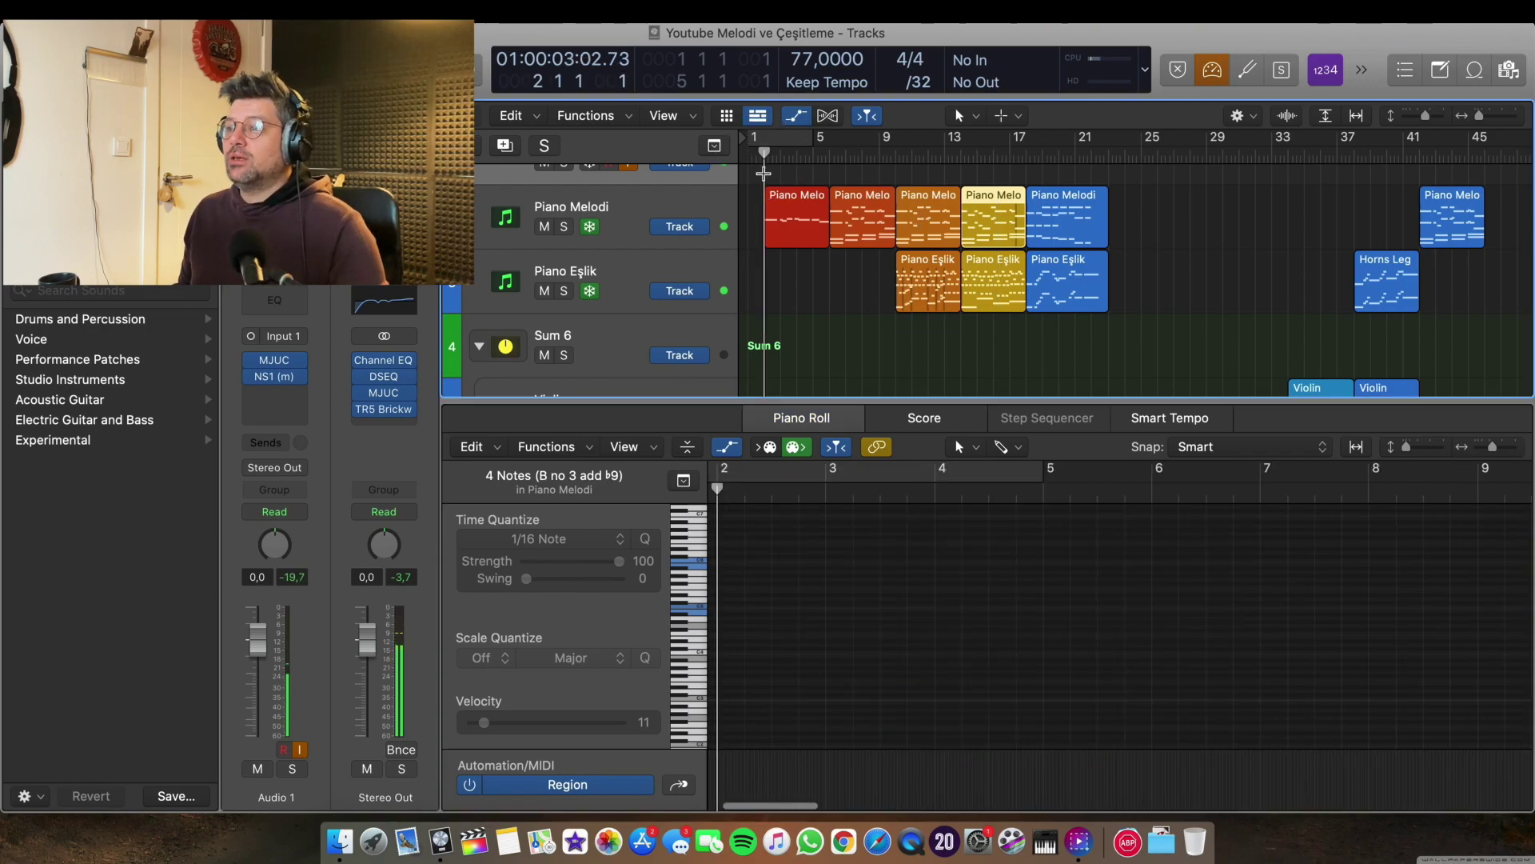
click(787, 203)
drag(800, 163, 1024, 152)
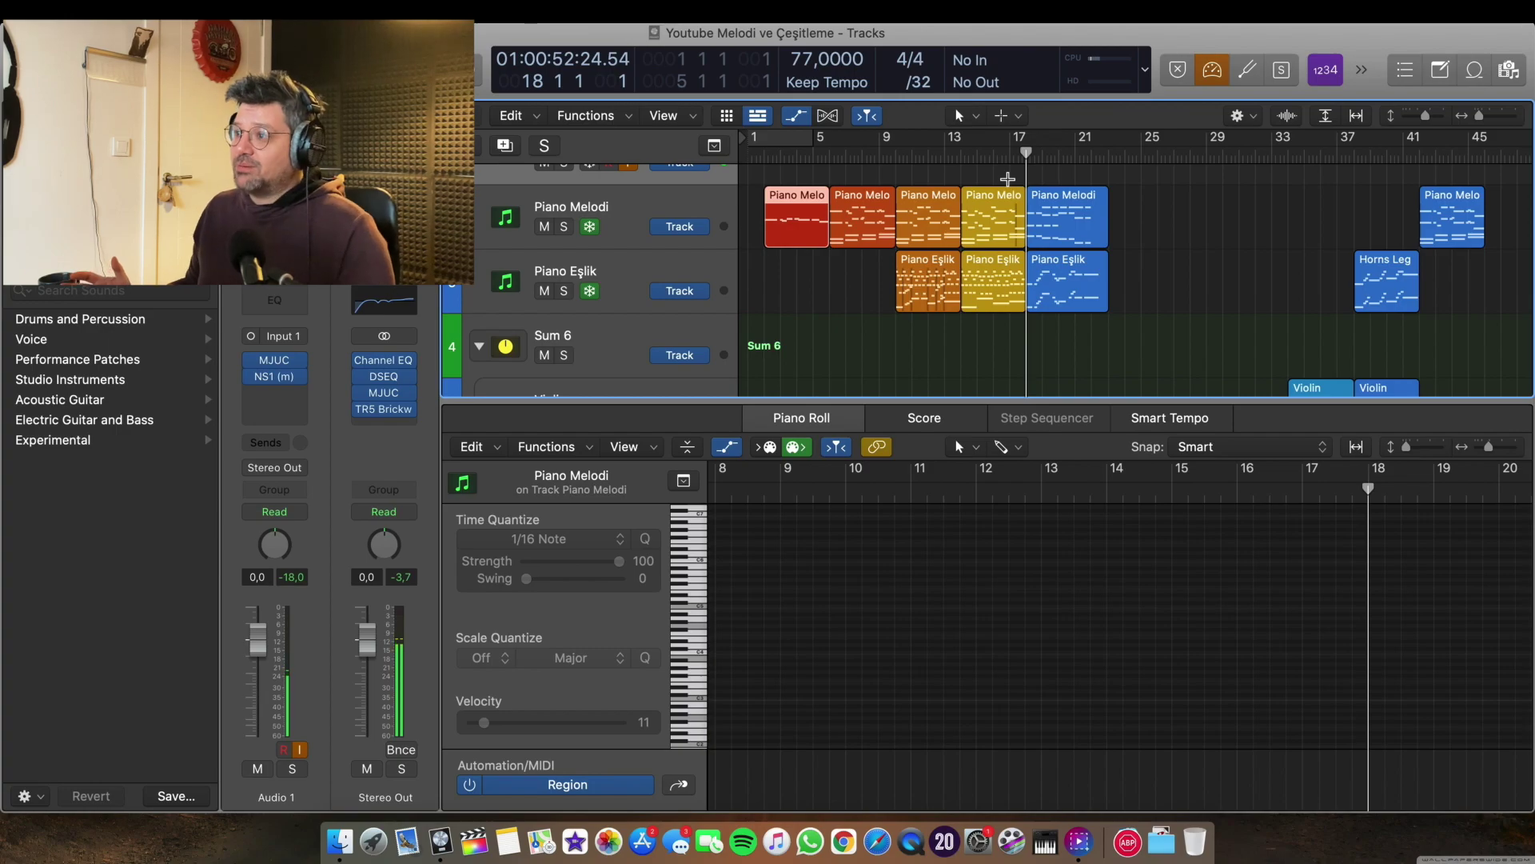
Select the Piano Melodi and Piano Eşlik regions at bar 18, show their notes in the Piano Roll and play them together.
drag(1142, 204, 1081, 313)
scroll(1096, 224, right, 3)
scroll(1210, 594, right, 4)
scroll(1212, 600, right, 5)
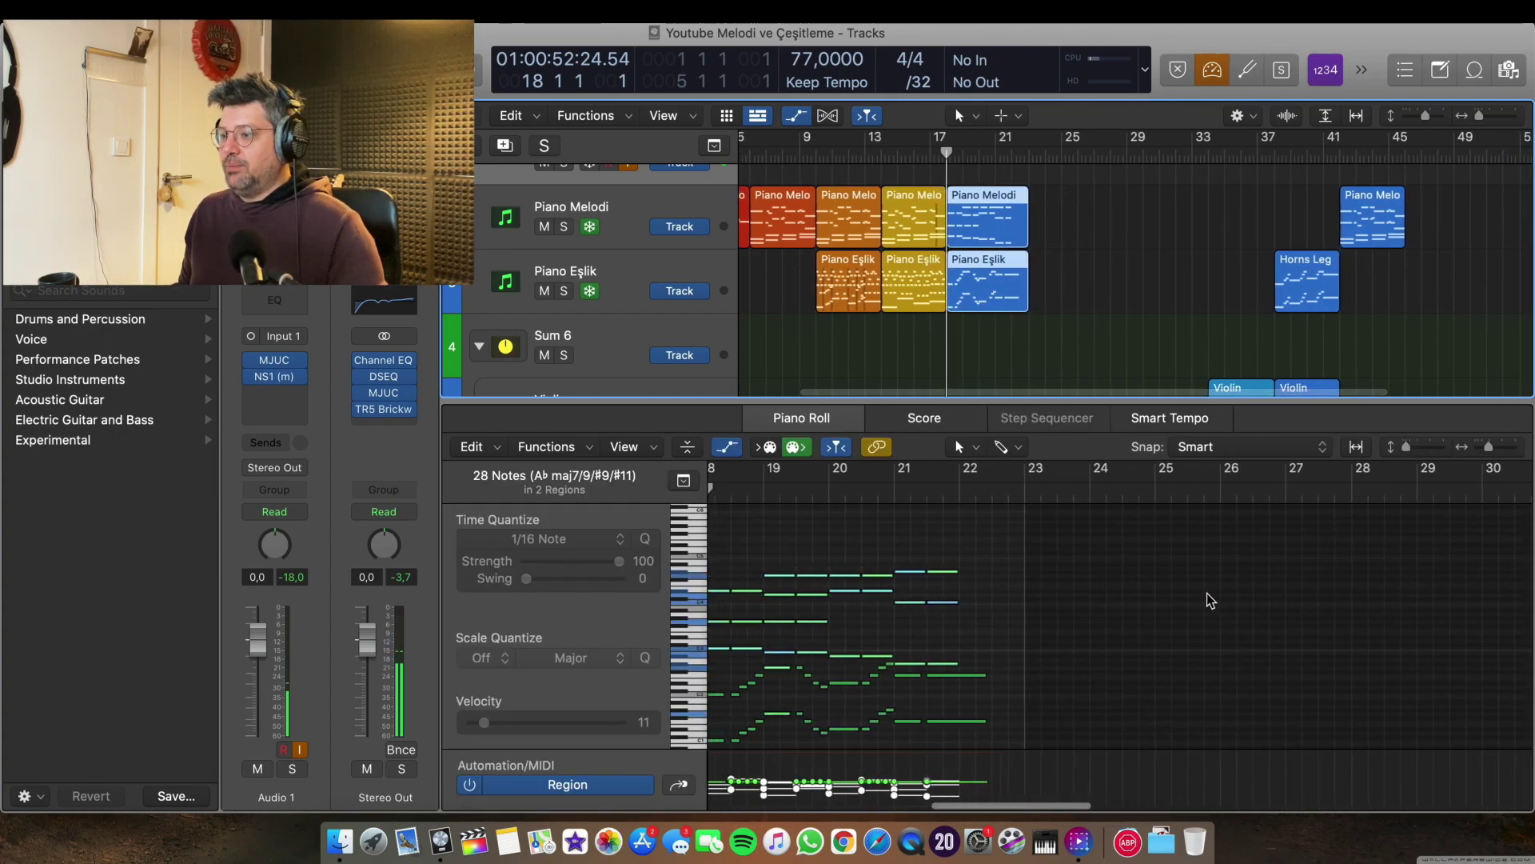
key(space)
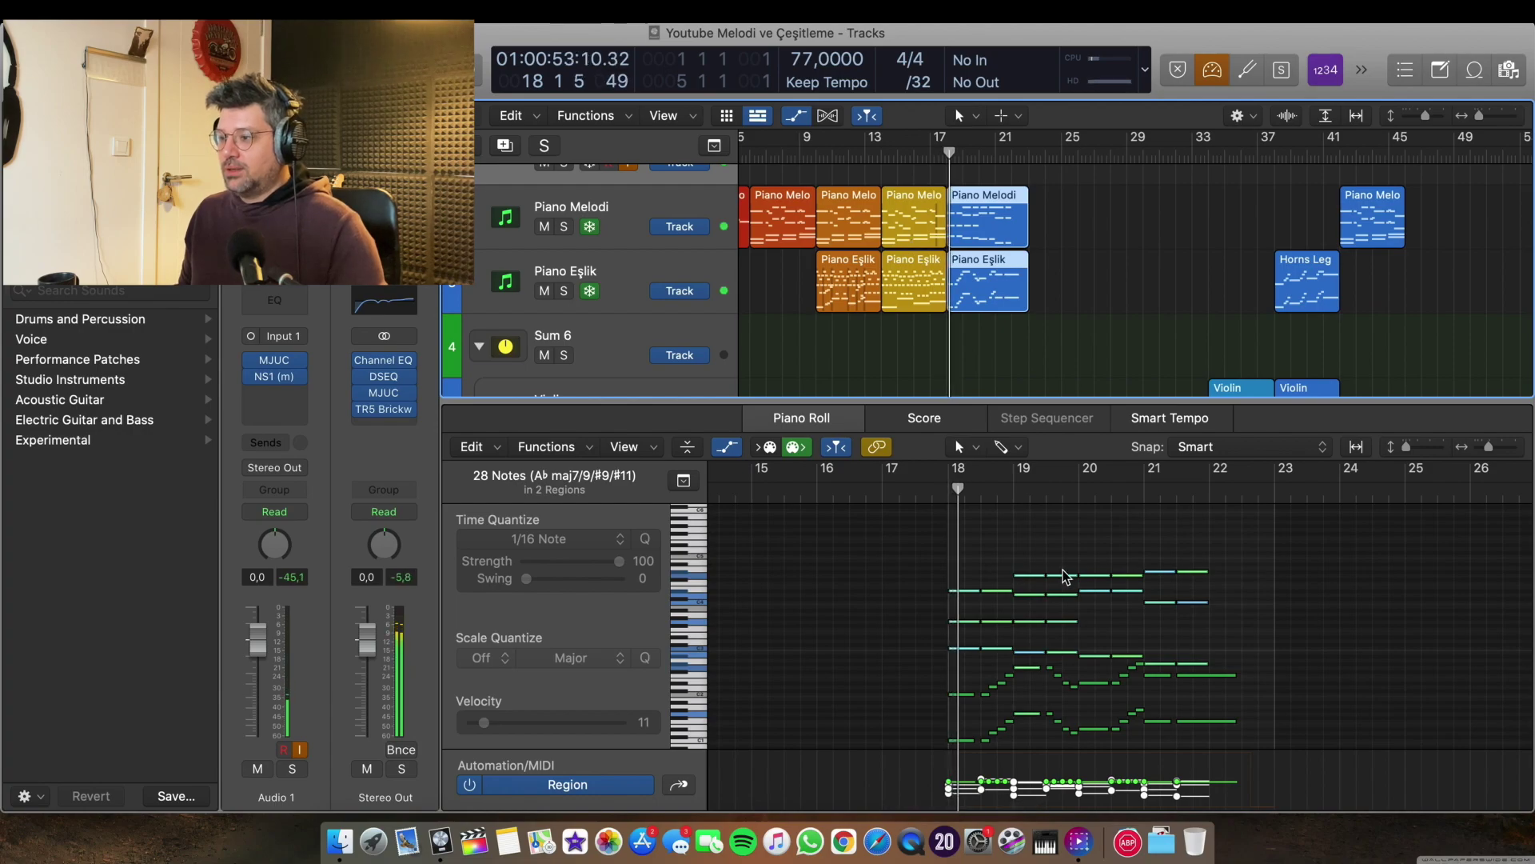
scroll(1064, 576, down, 1)
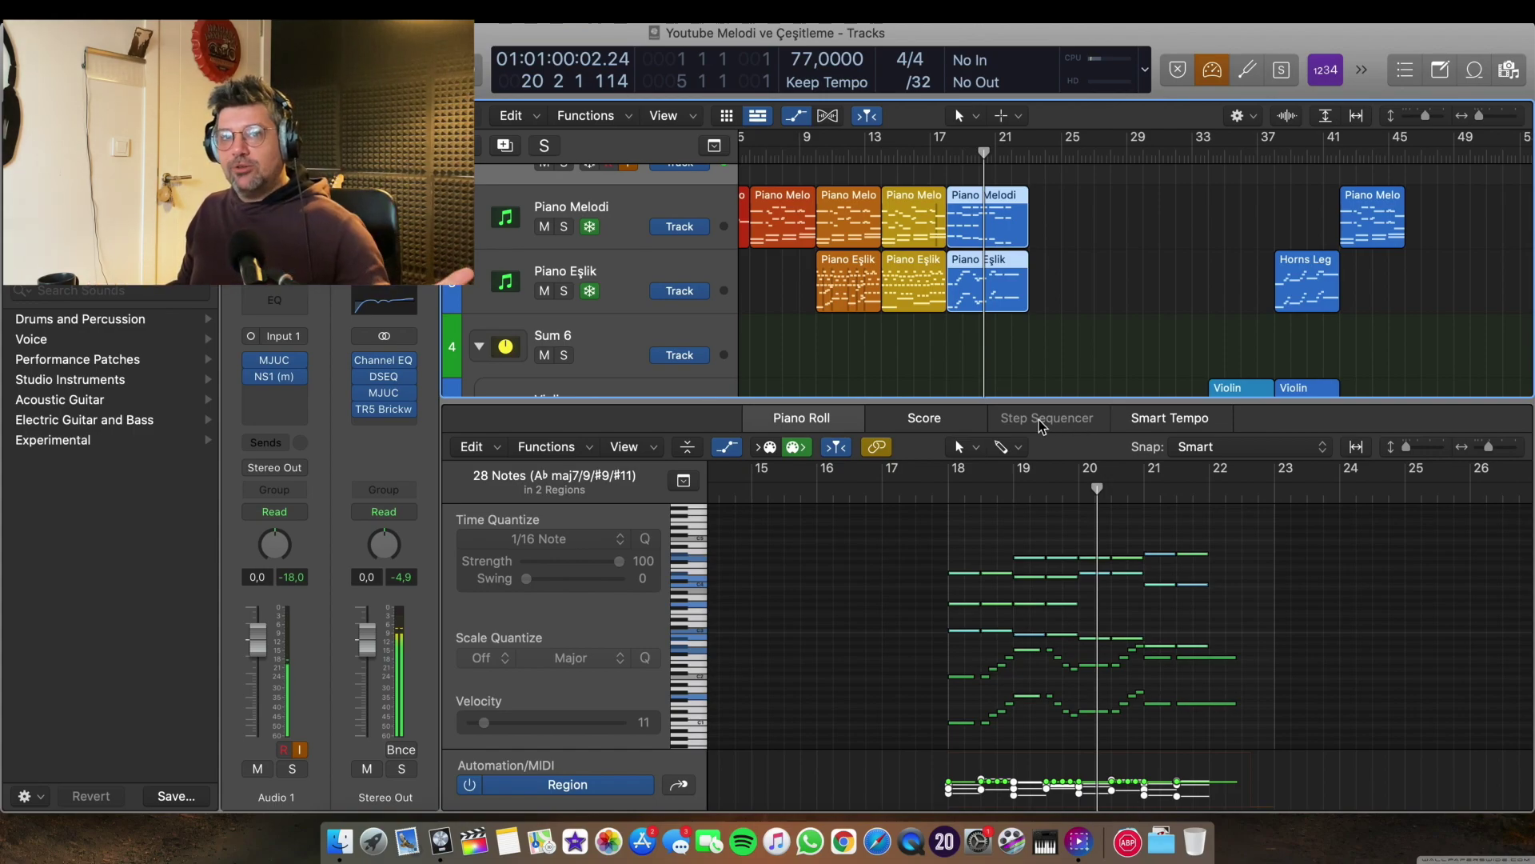
Return the playhead to bar 18 and select four notes of the first rising accompaniment line in the Piano Eşlik region.
click(949, 490)
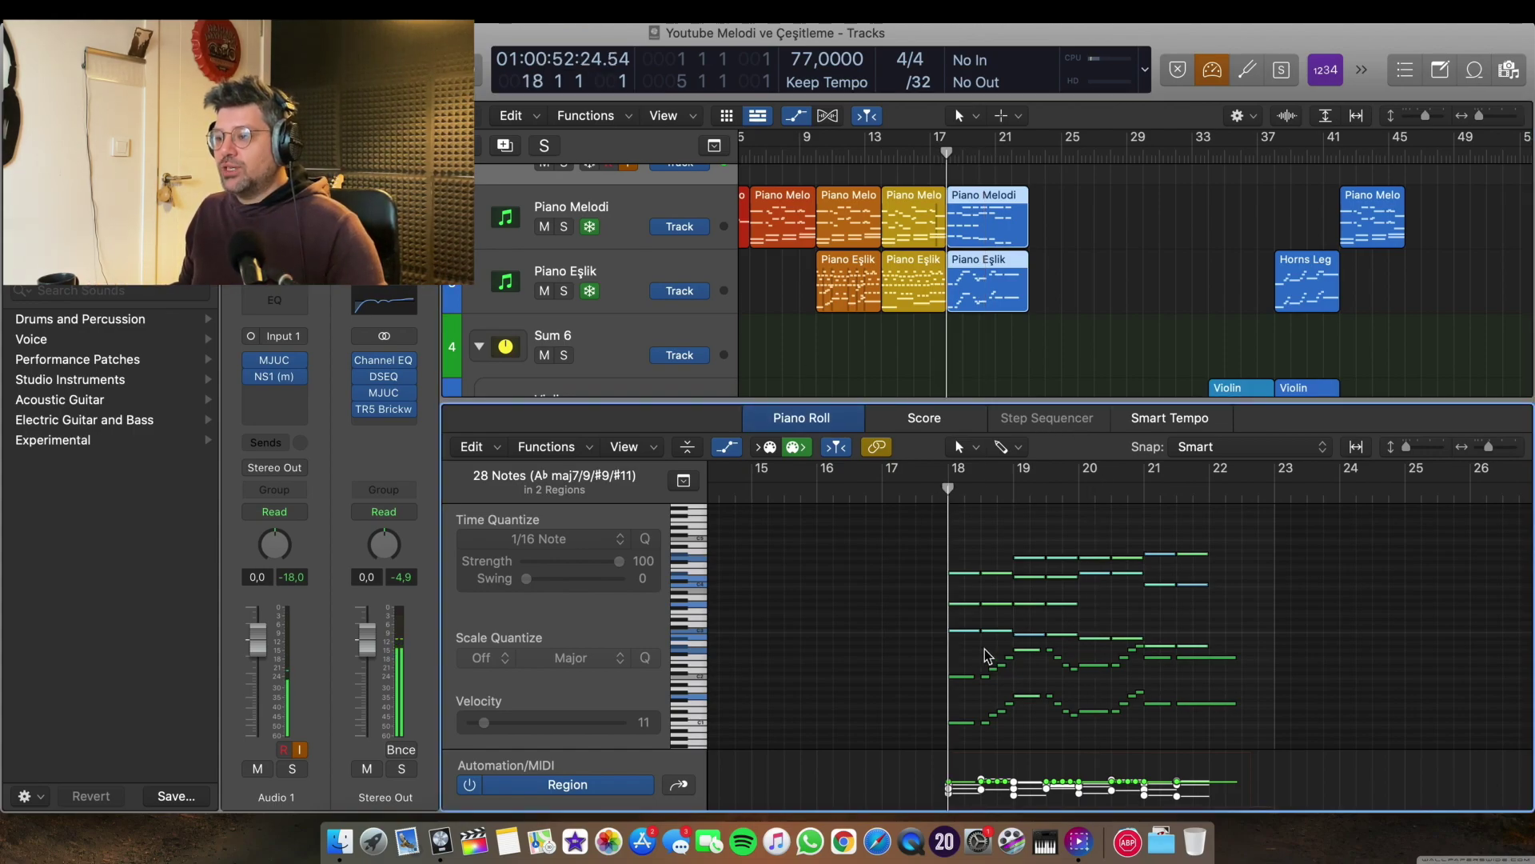
click(997, 682)
drag(997, 682, 1010, 686)
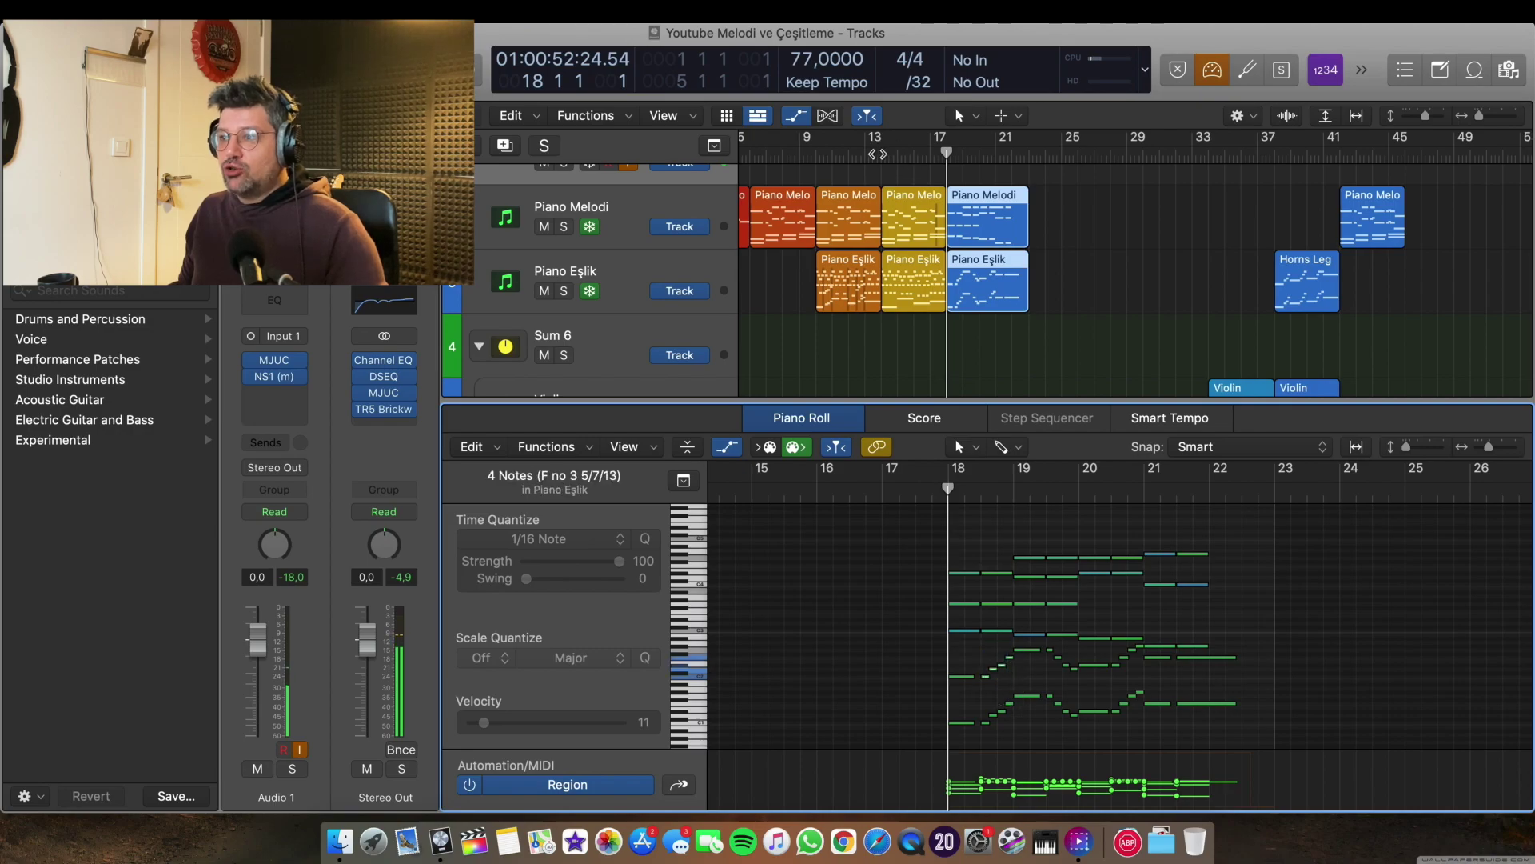
Move the playhead to bar 14 and view the bar 14 and bar 10 Piano Eşlik regions in turn for comparison.
click(881, 153)
click(920, 272)
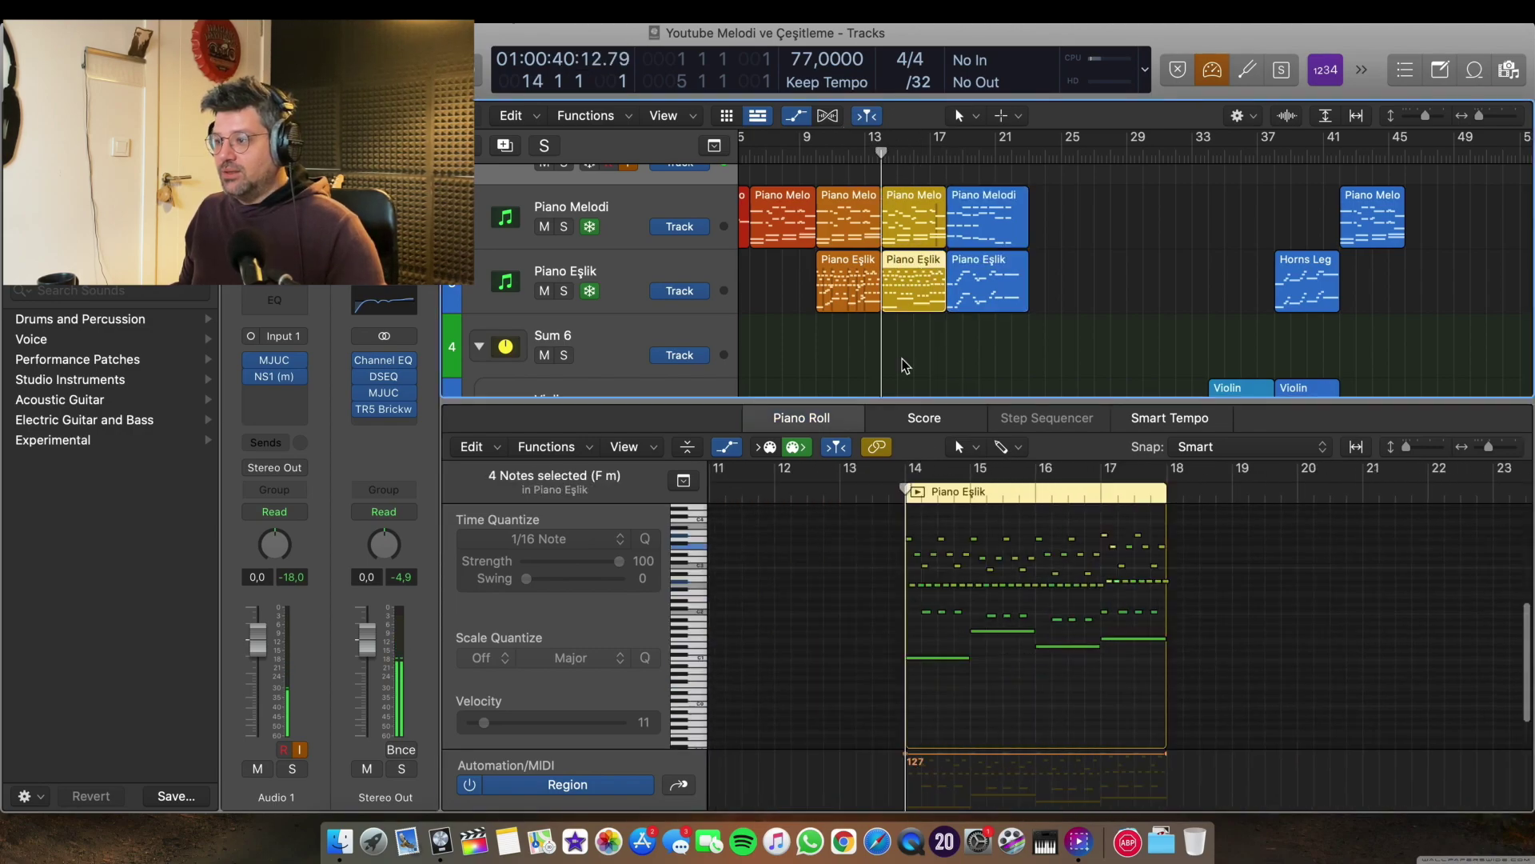
click(863, 272)
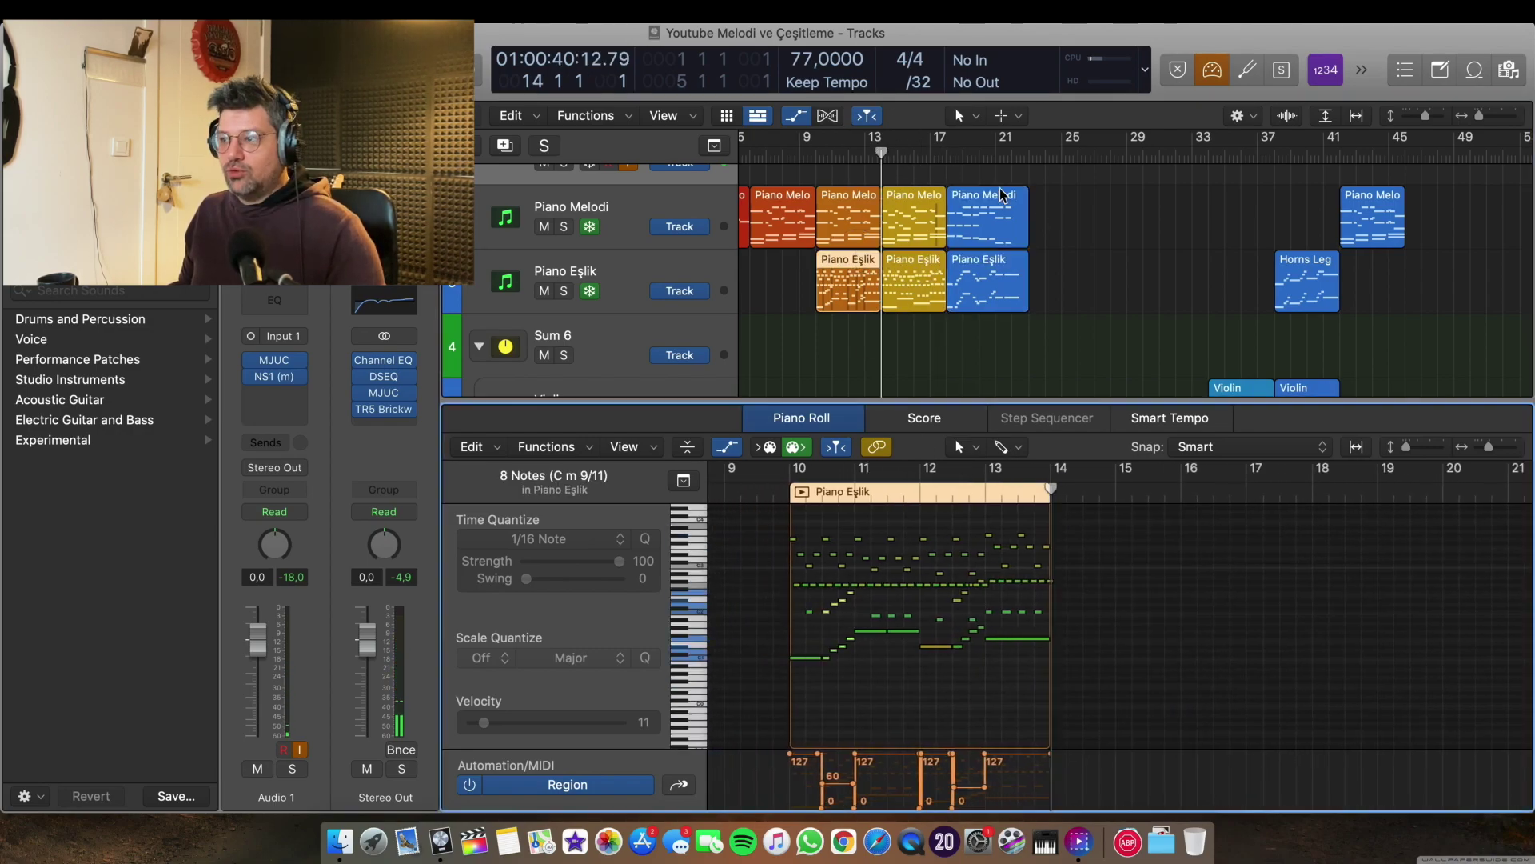
Play the selected Piano Melodi and Piano Eşlik regions from bar 18 and close the Piano Roll.
click(949, 156)
key(space)
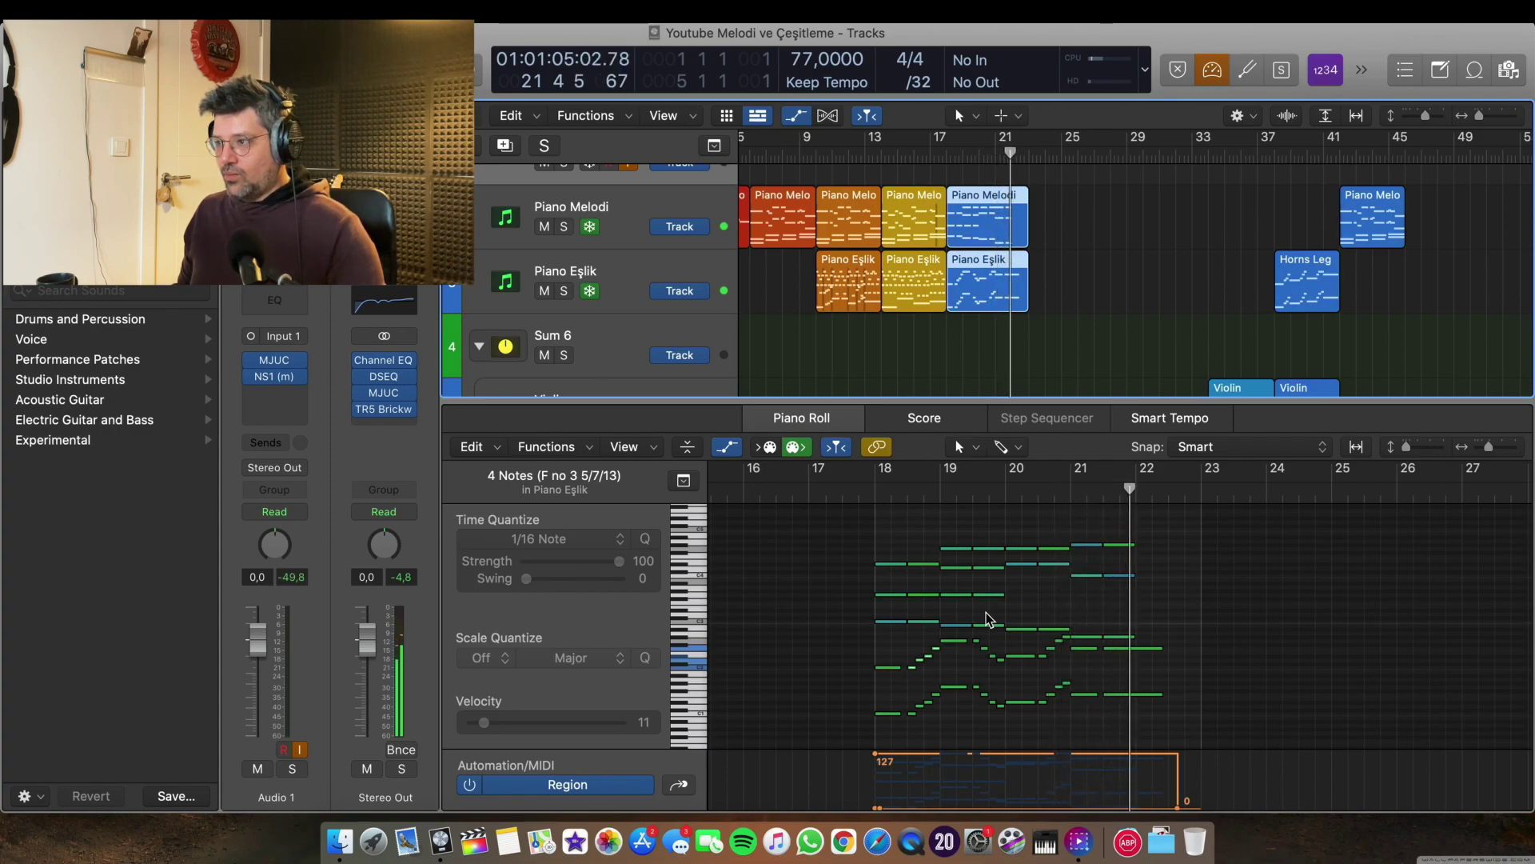
key(e)
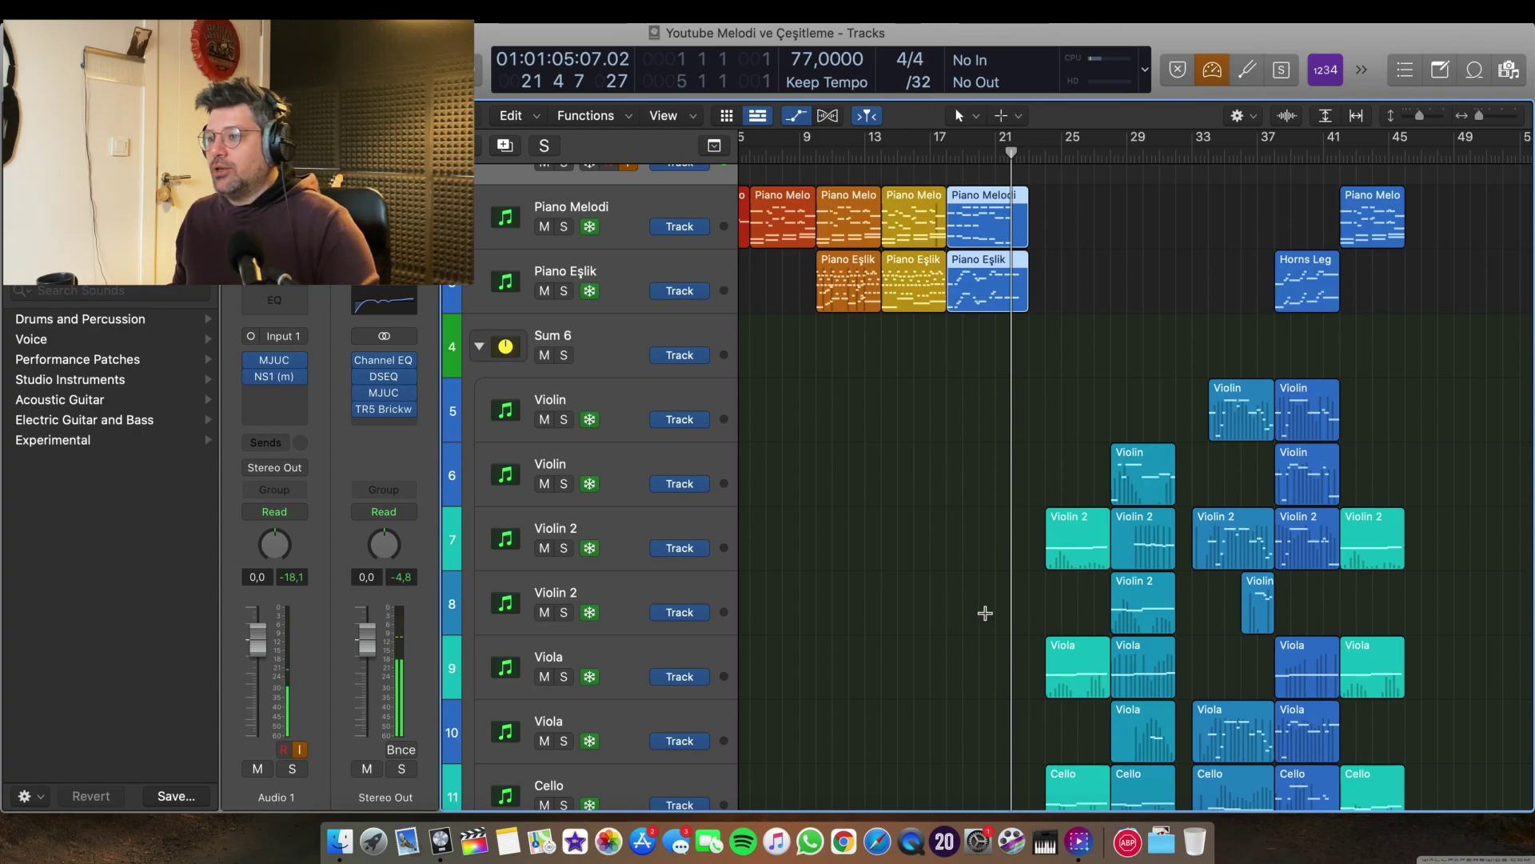
Move the playhead to bar 24, where the string regions begin.
scroll(1034, 632, down, 5)
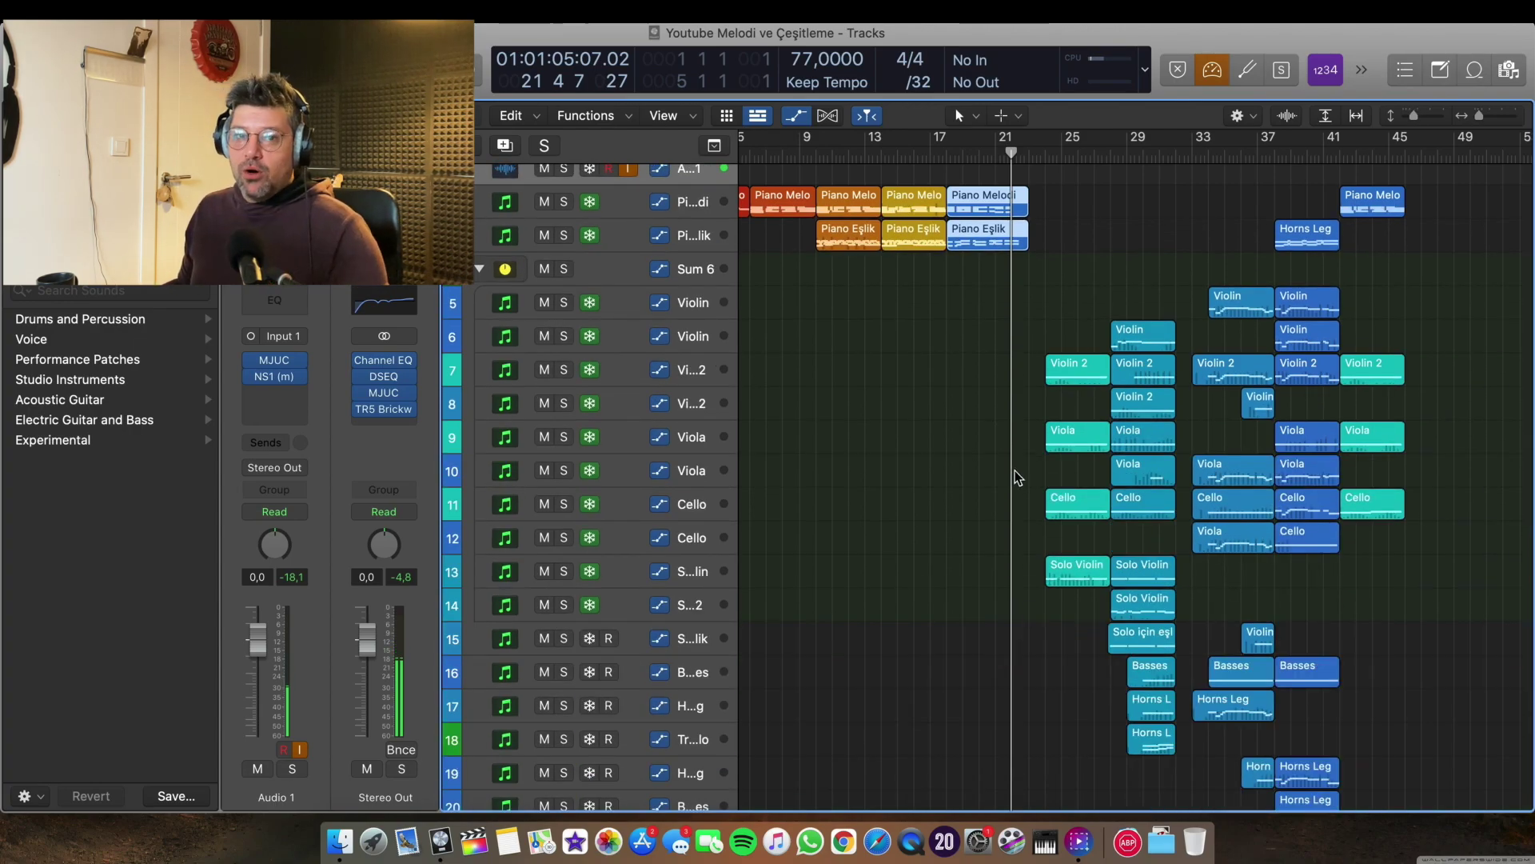
click(1046, 151)
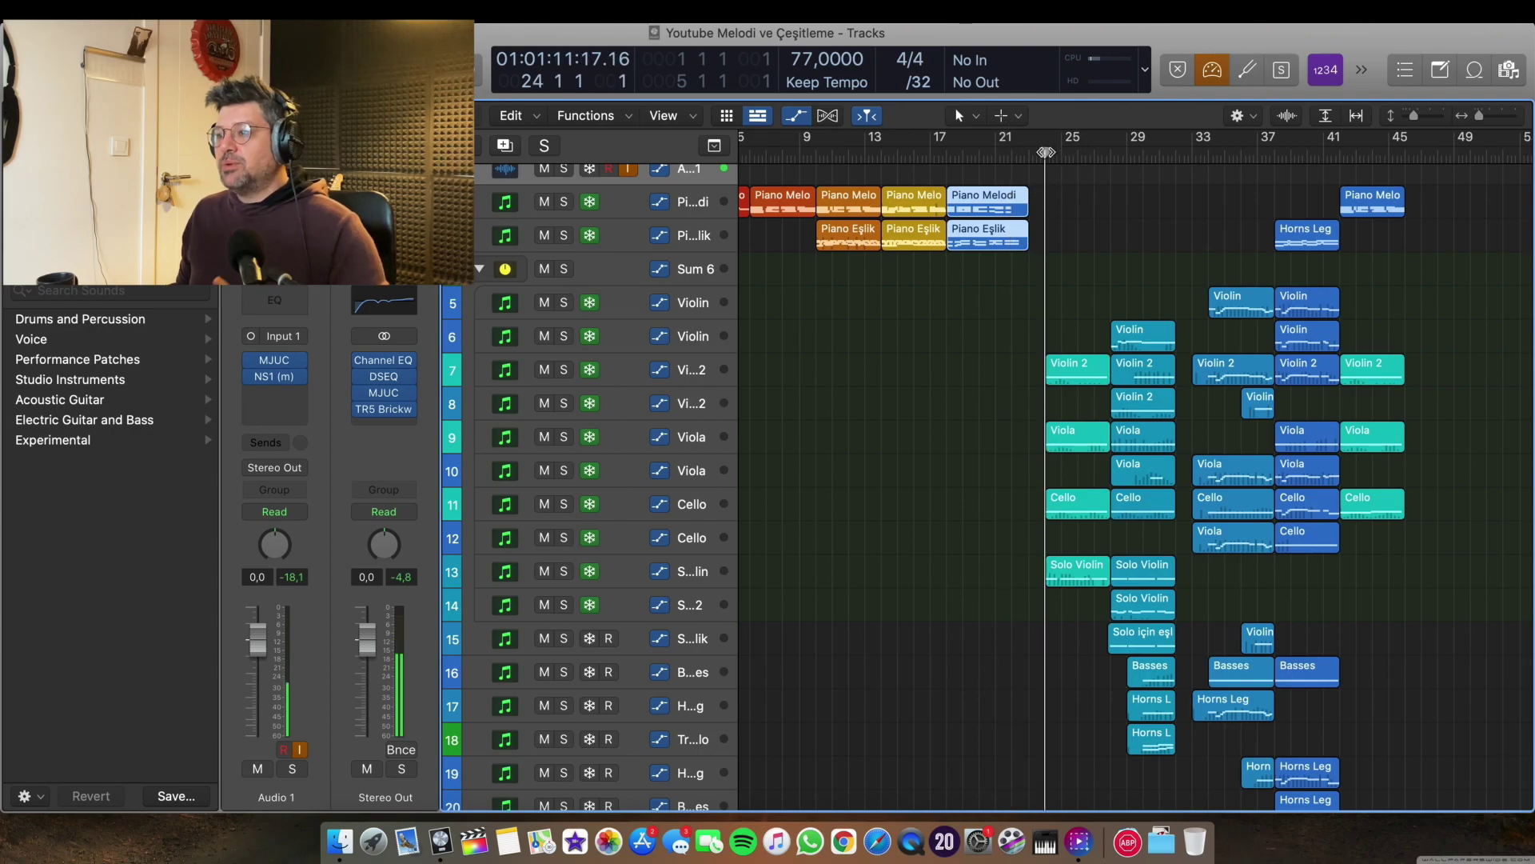
scroll(1031, 184, left, 3)
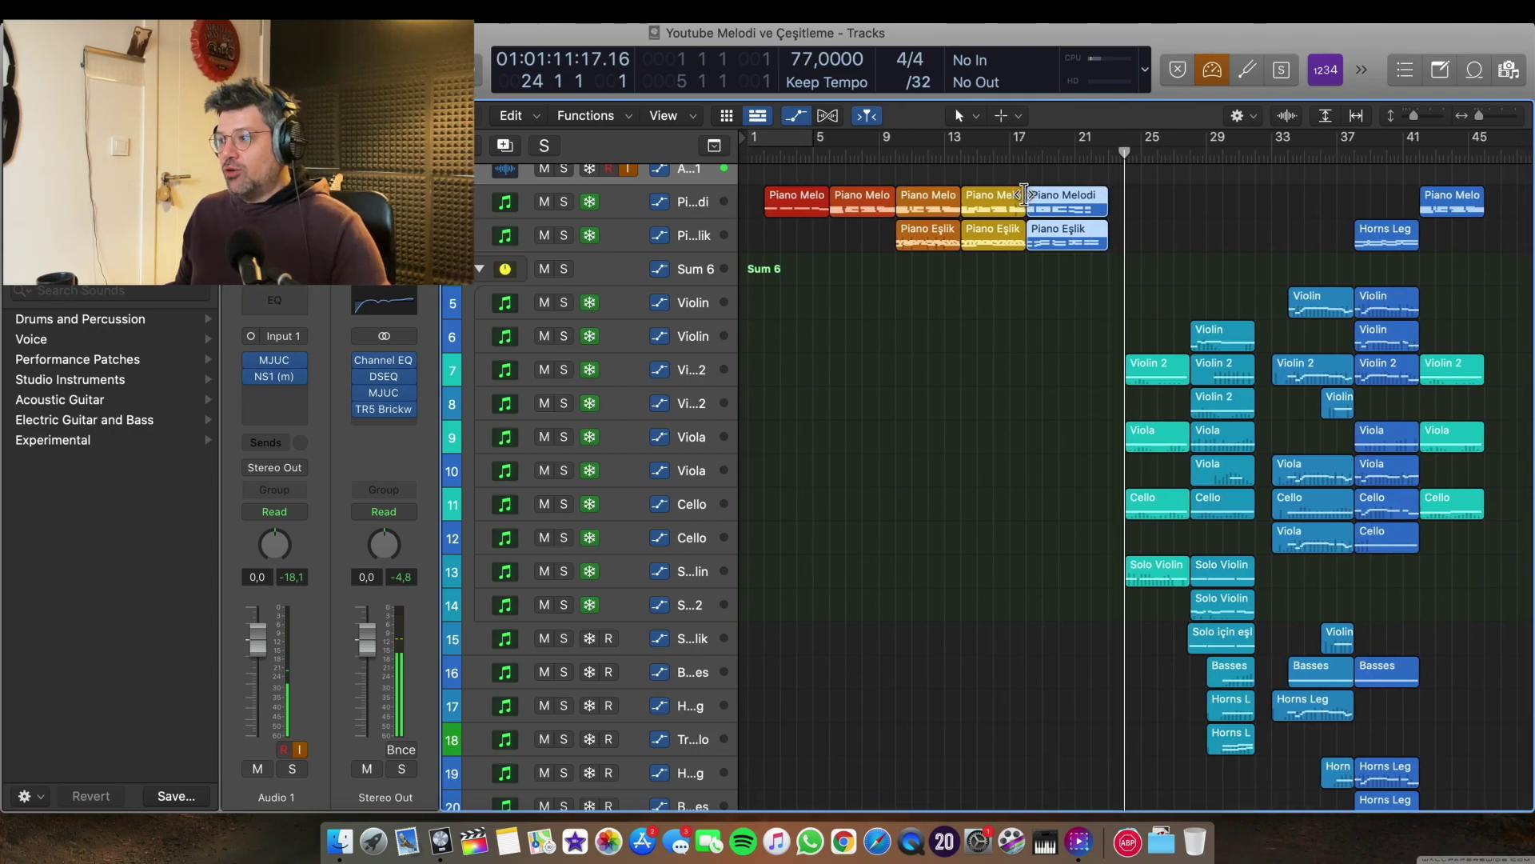
scroll(1024, 195, right, 2)
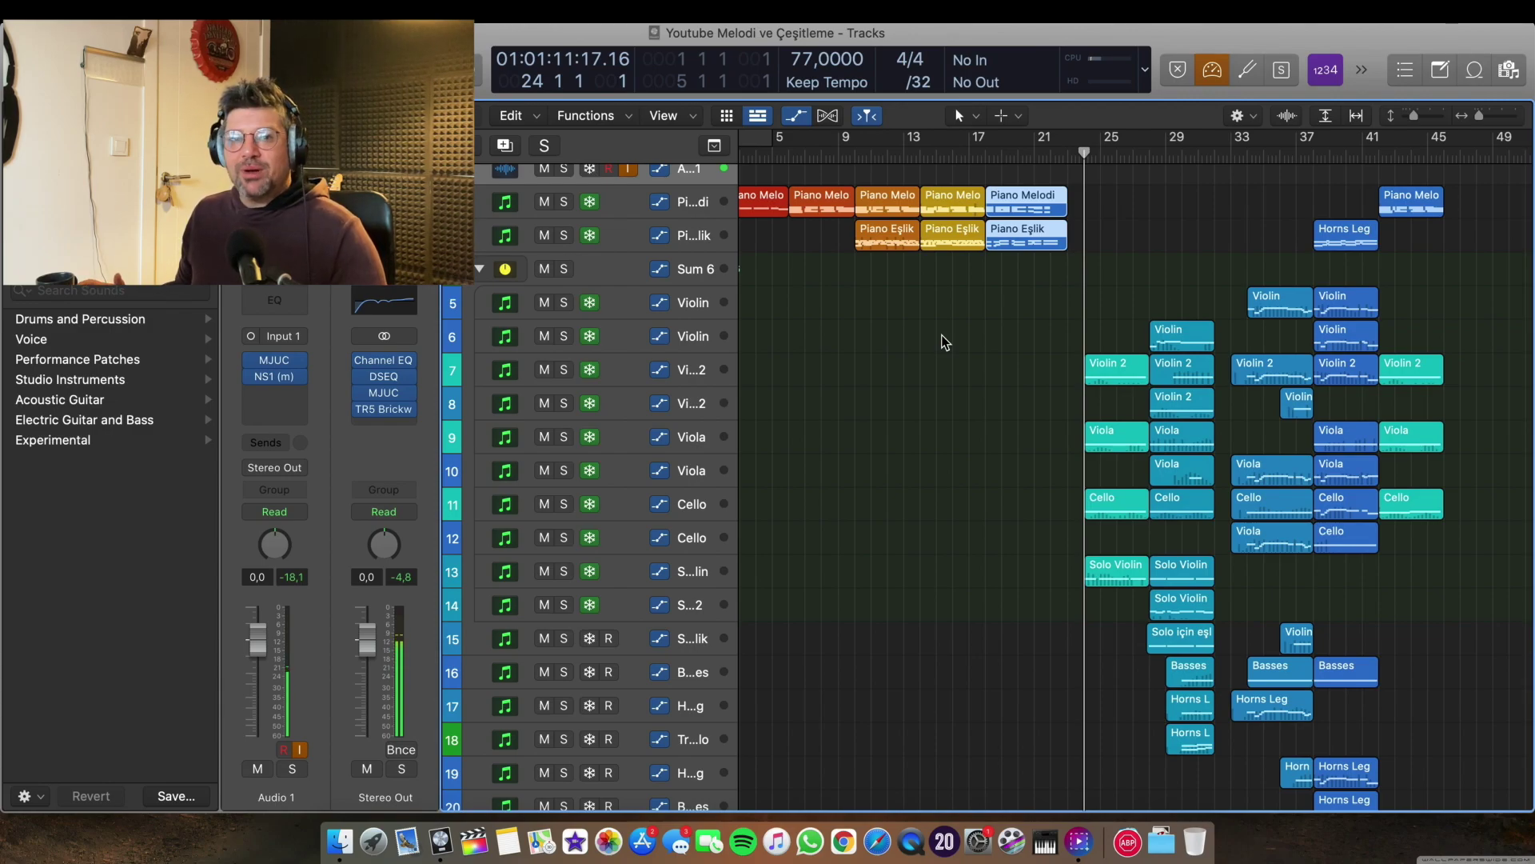
scroll(946, 342, right, 2)
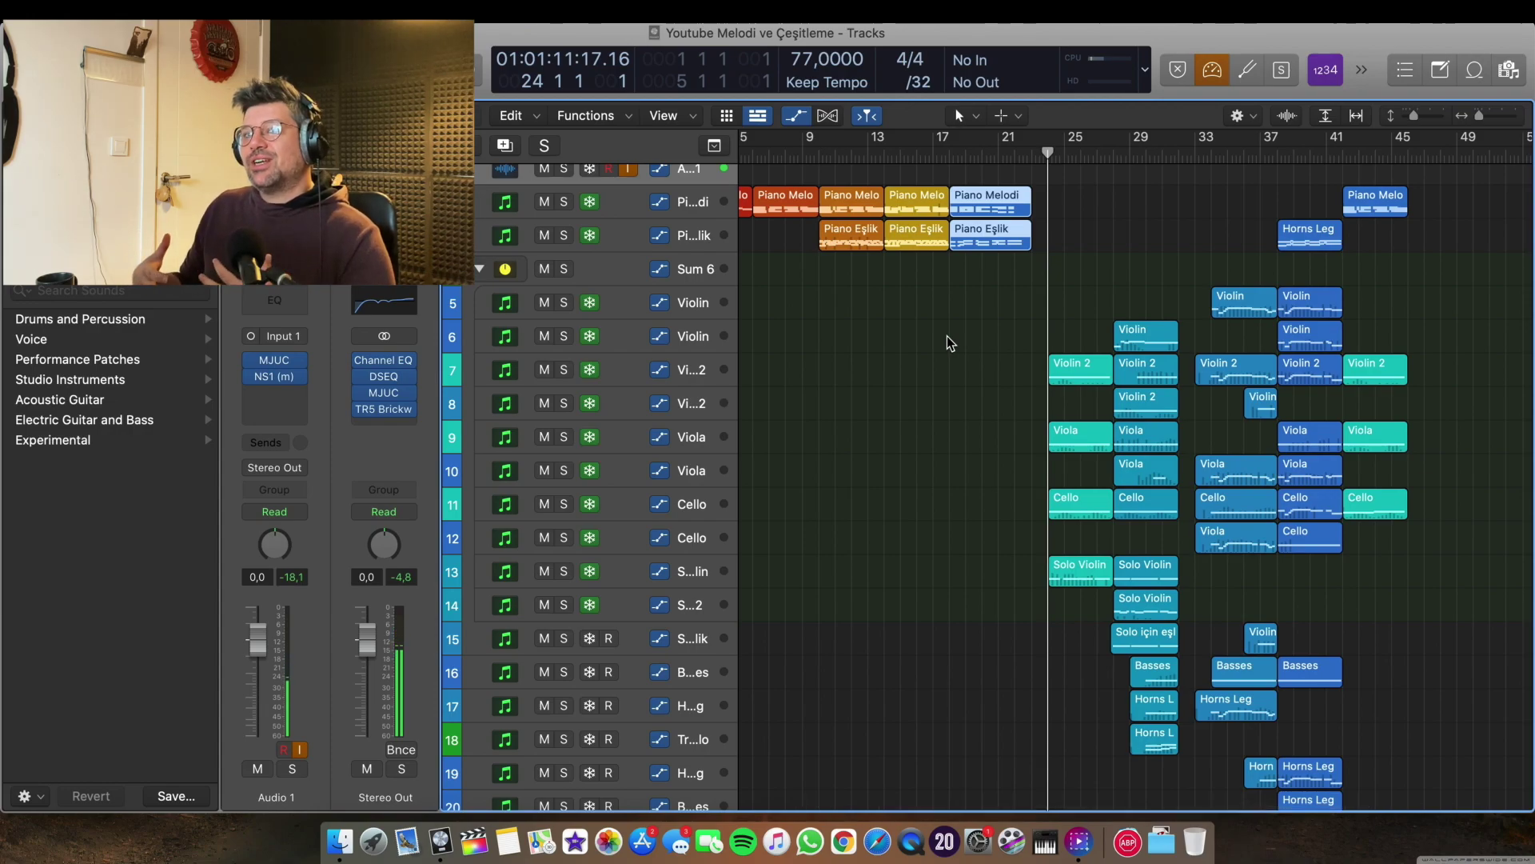
scroll(949, 335, right, 3)
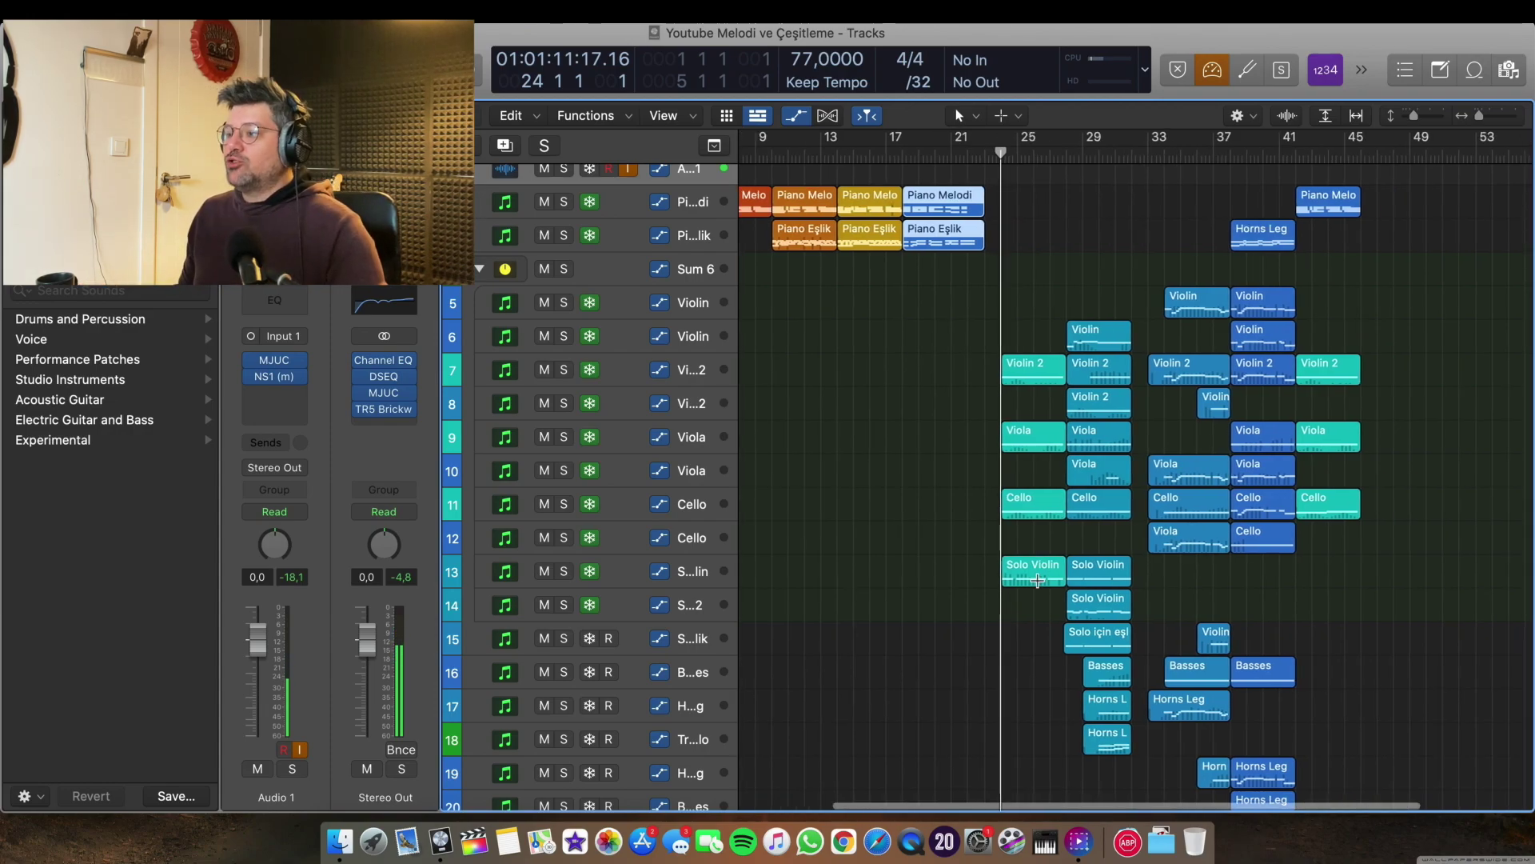
Select the Violin 2, Viola and Cello regions at bar 24 and play the string arrangement.
click(1039, 572)
drag(979, 357, 1036, 517)
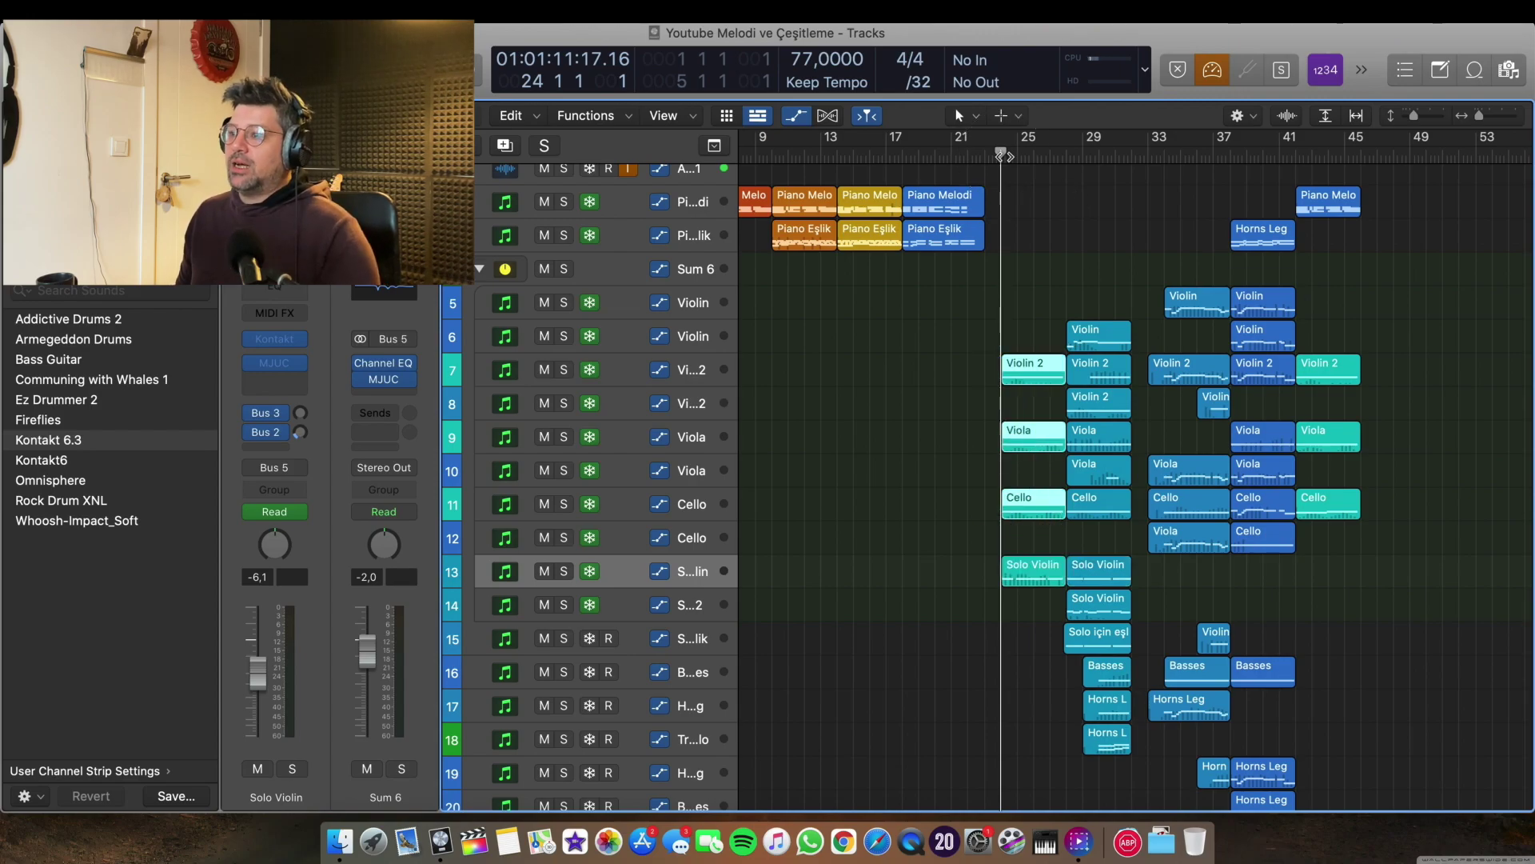
key(space)
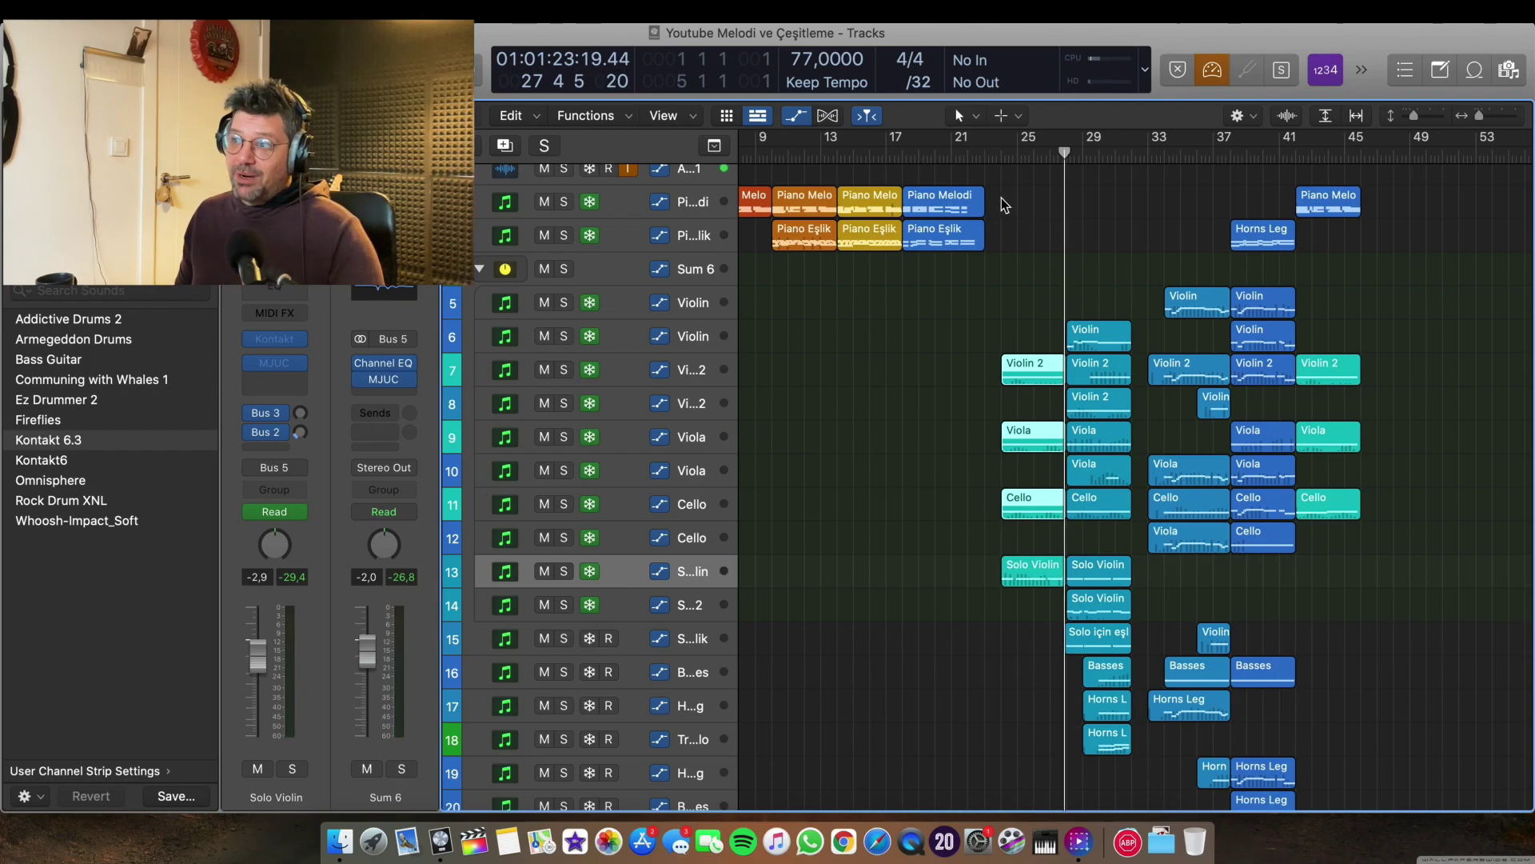
Return the playhead to bar 24, add the bar 28 string regions to the selection and show their notes in the Piano Roll.
click(1002, 157)
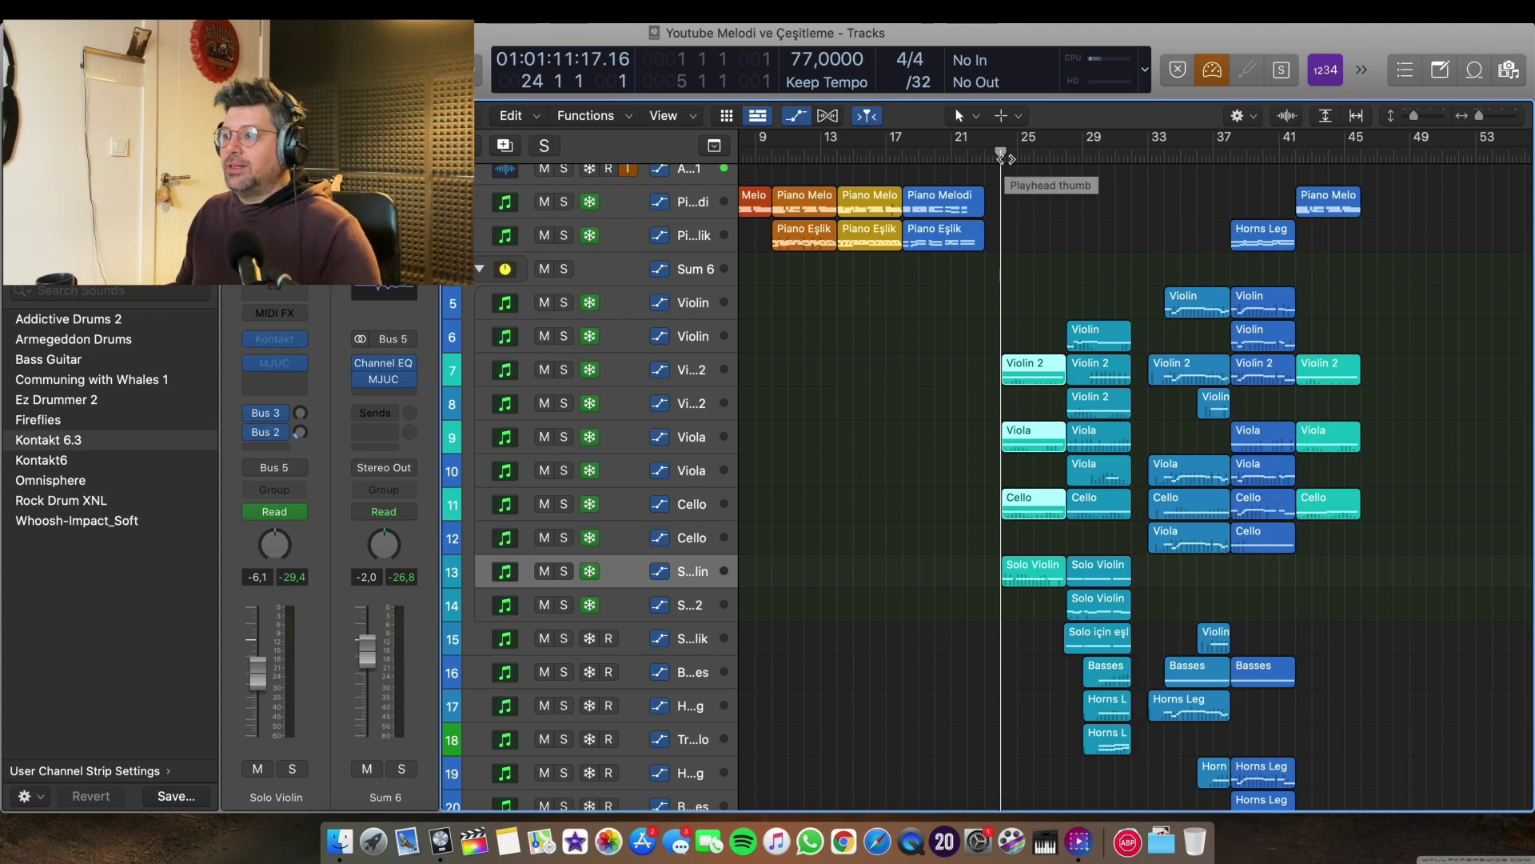
drag(1098, 334, 1081, 604)
super+click(1061, 238)
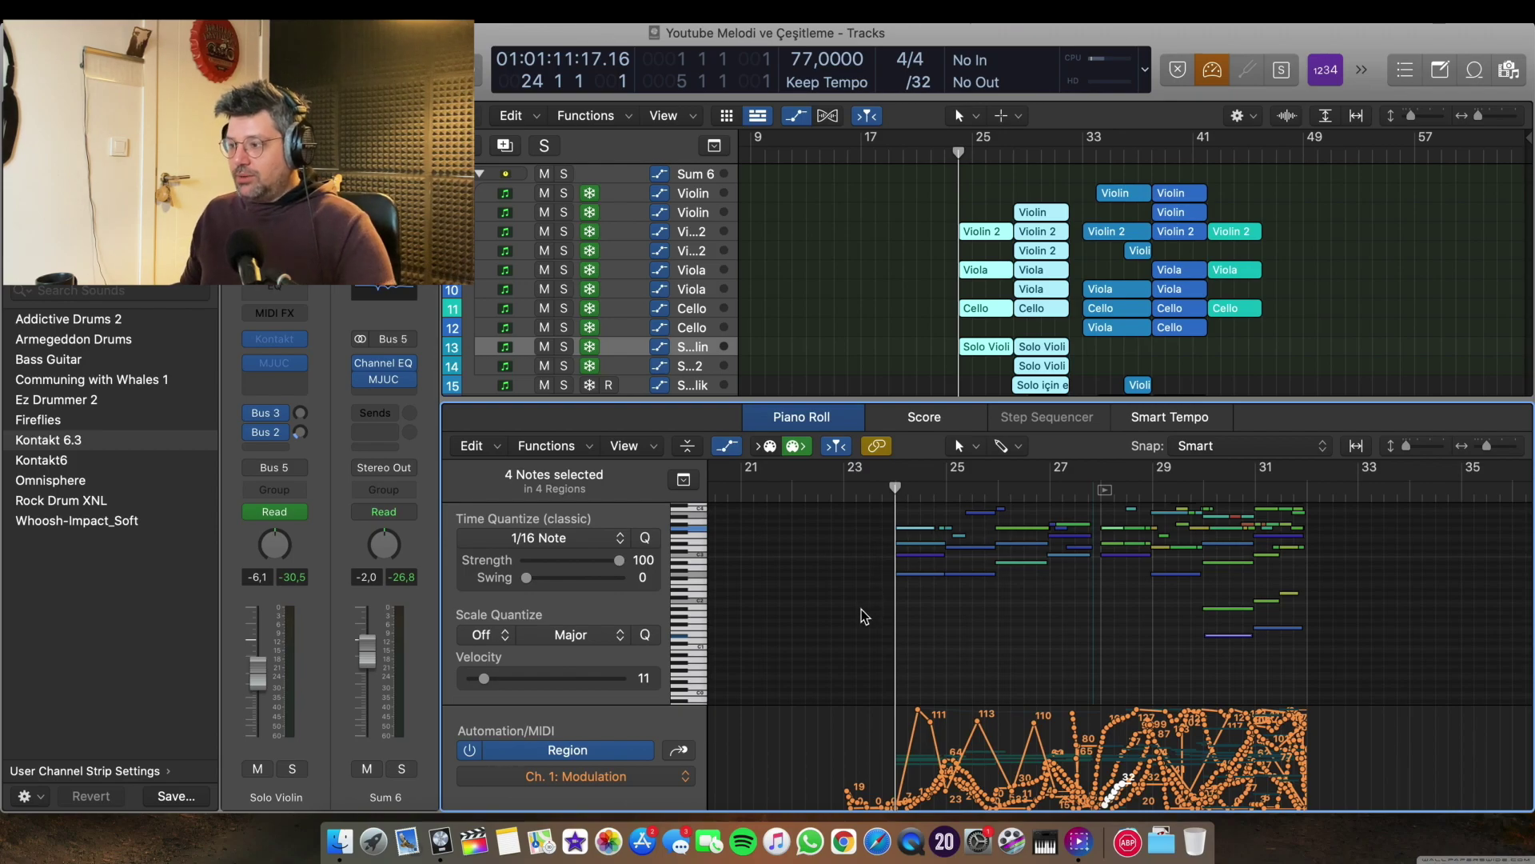
Play the string arrangement from bar 24 to bar 32, following its notes in the Piano Roll.
key(space)
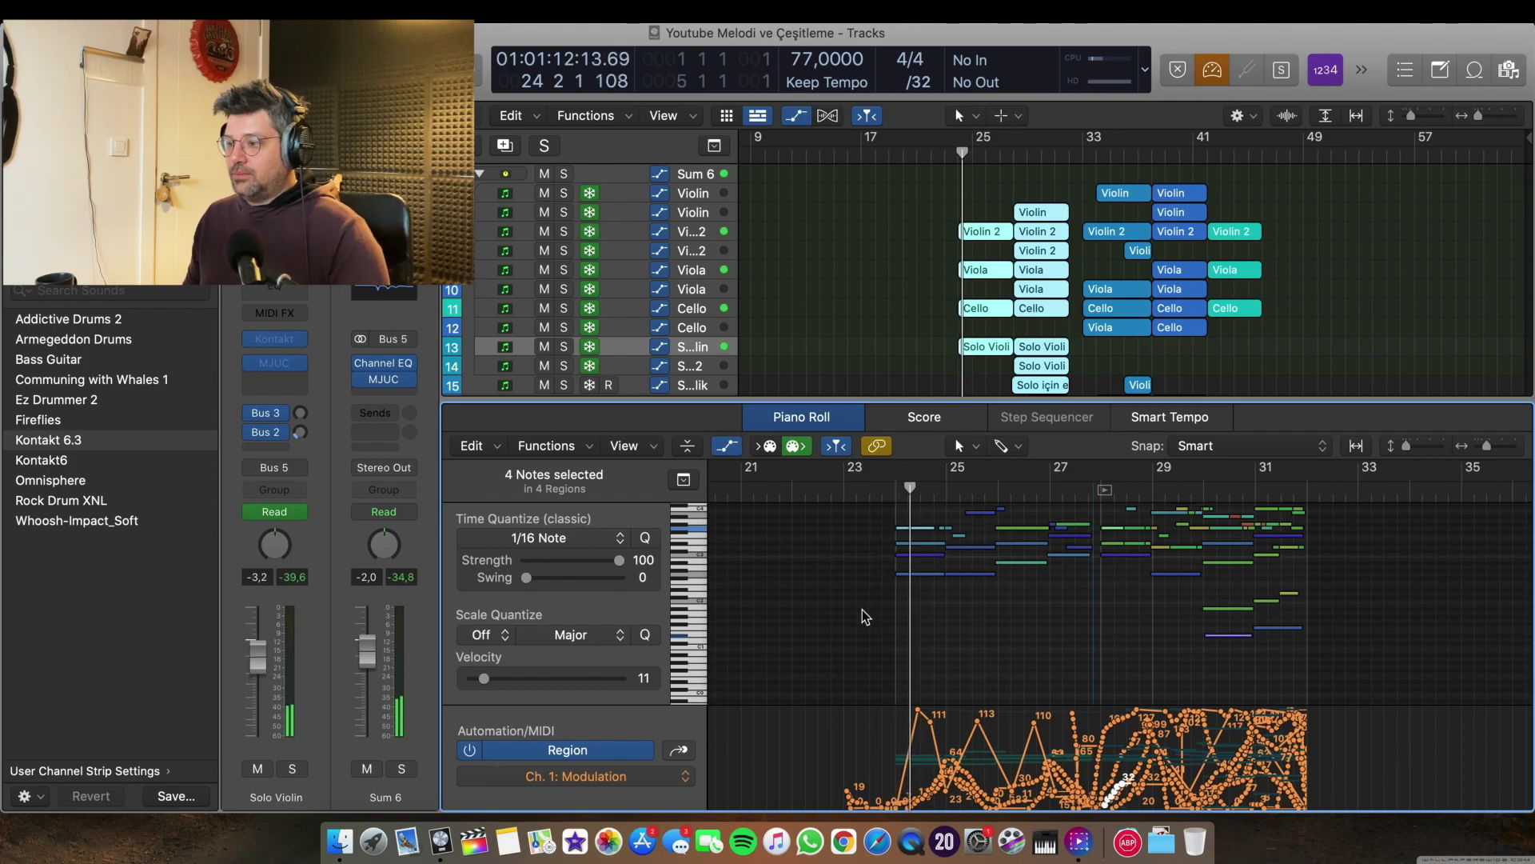
scroll(960, 602, up, 3)
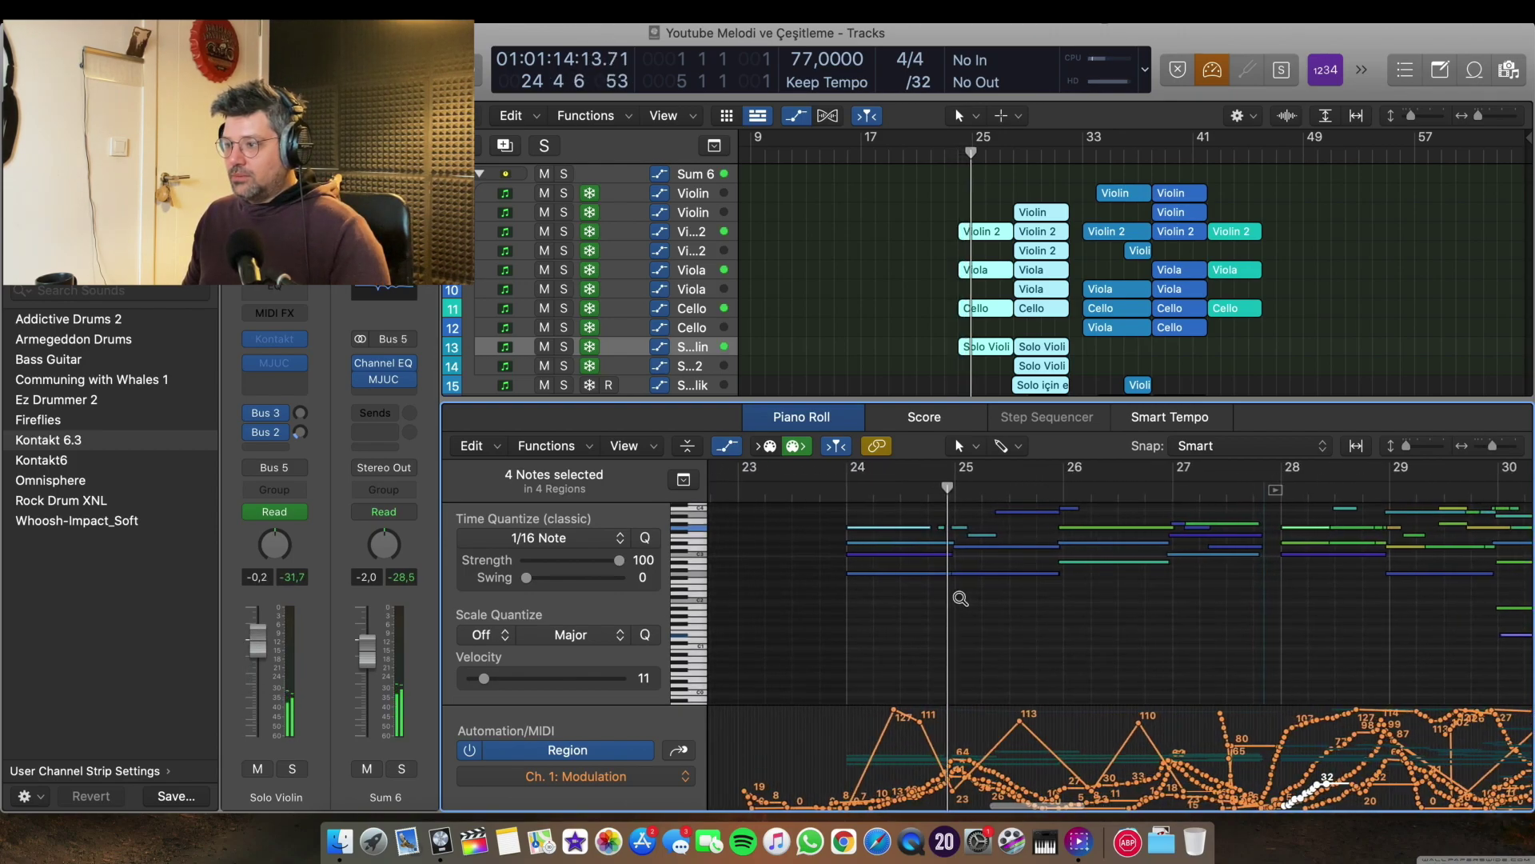
scroll(960, 601, up, 2)
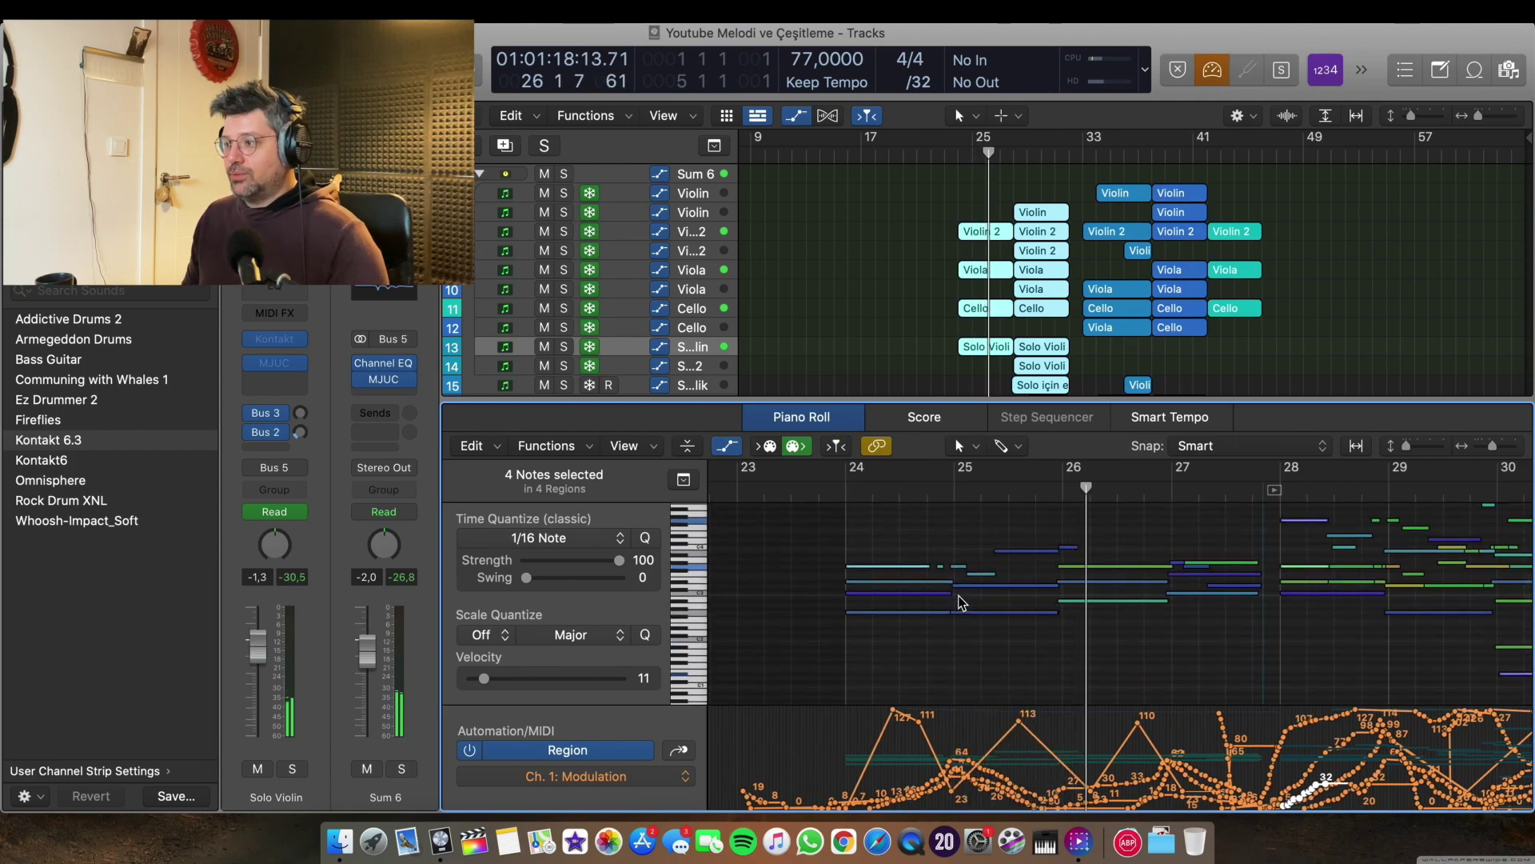
scroll(1173, 604, right, 5)
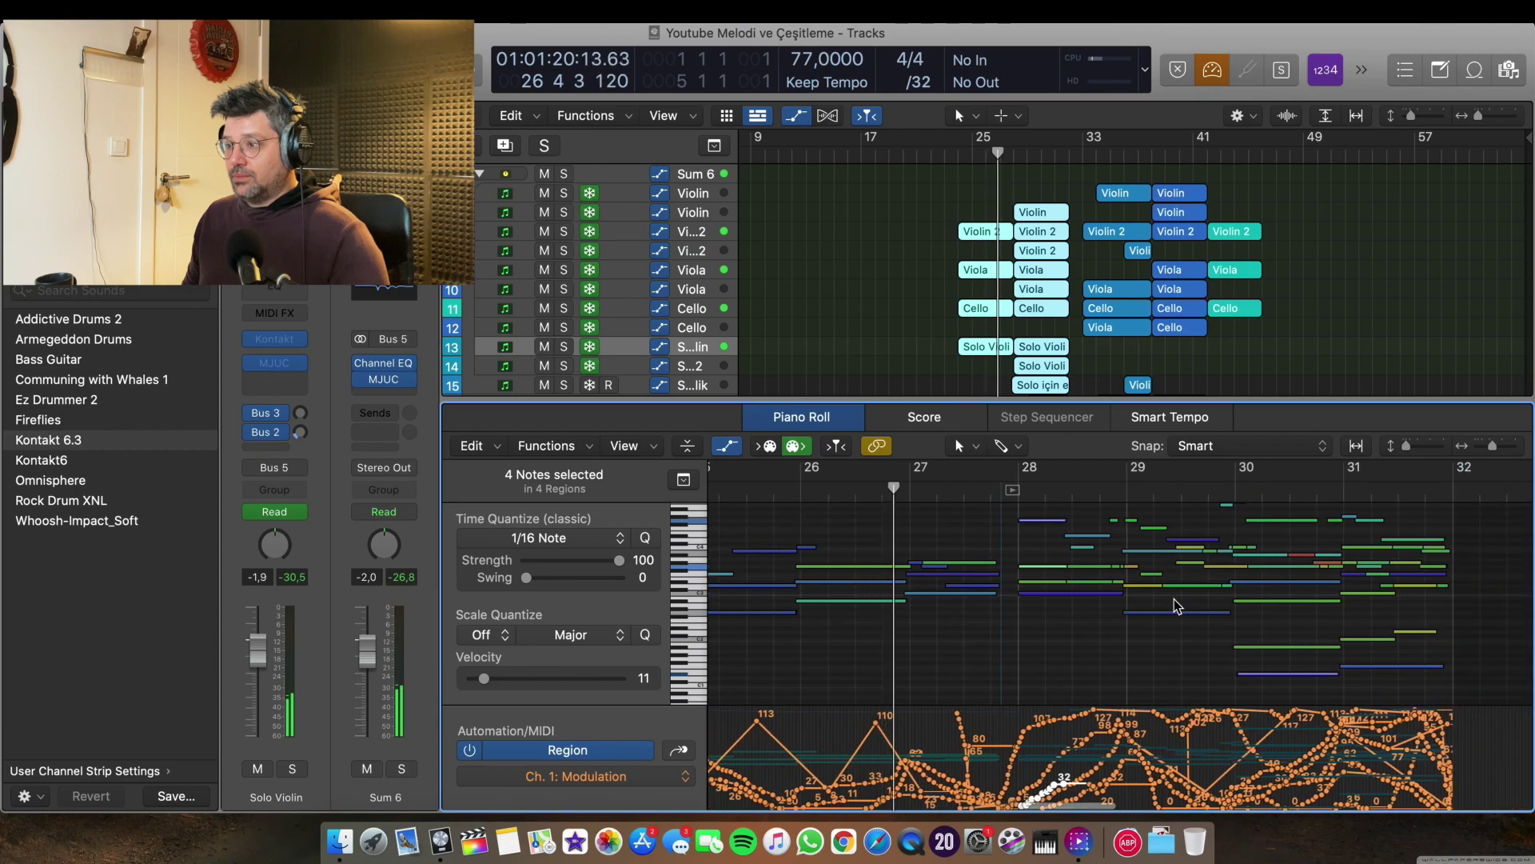
scroll(1140, 592, down, 2)
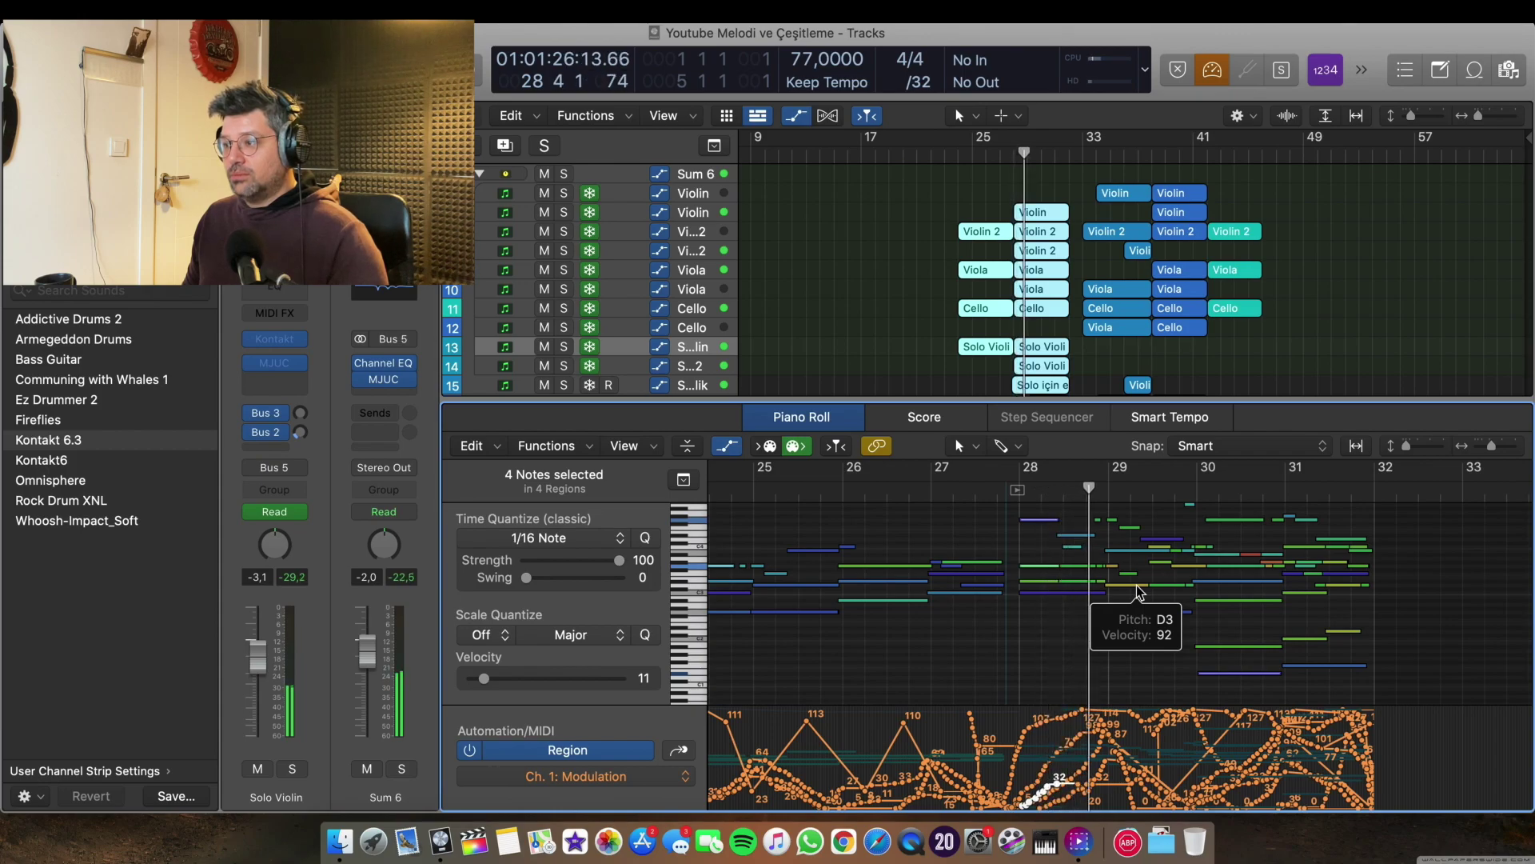
scroll(1140, 592, right, 5)
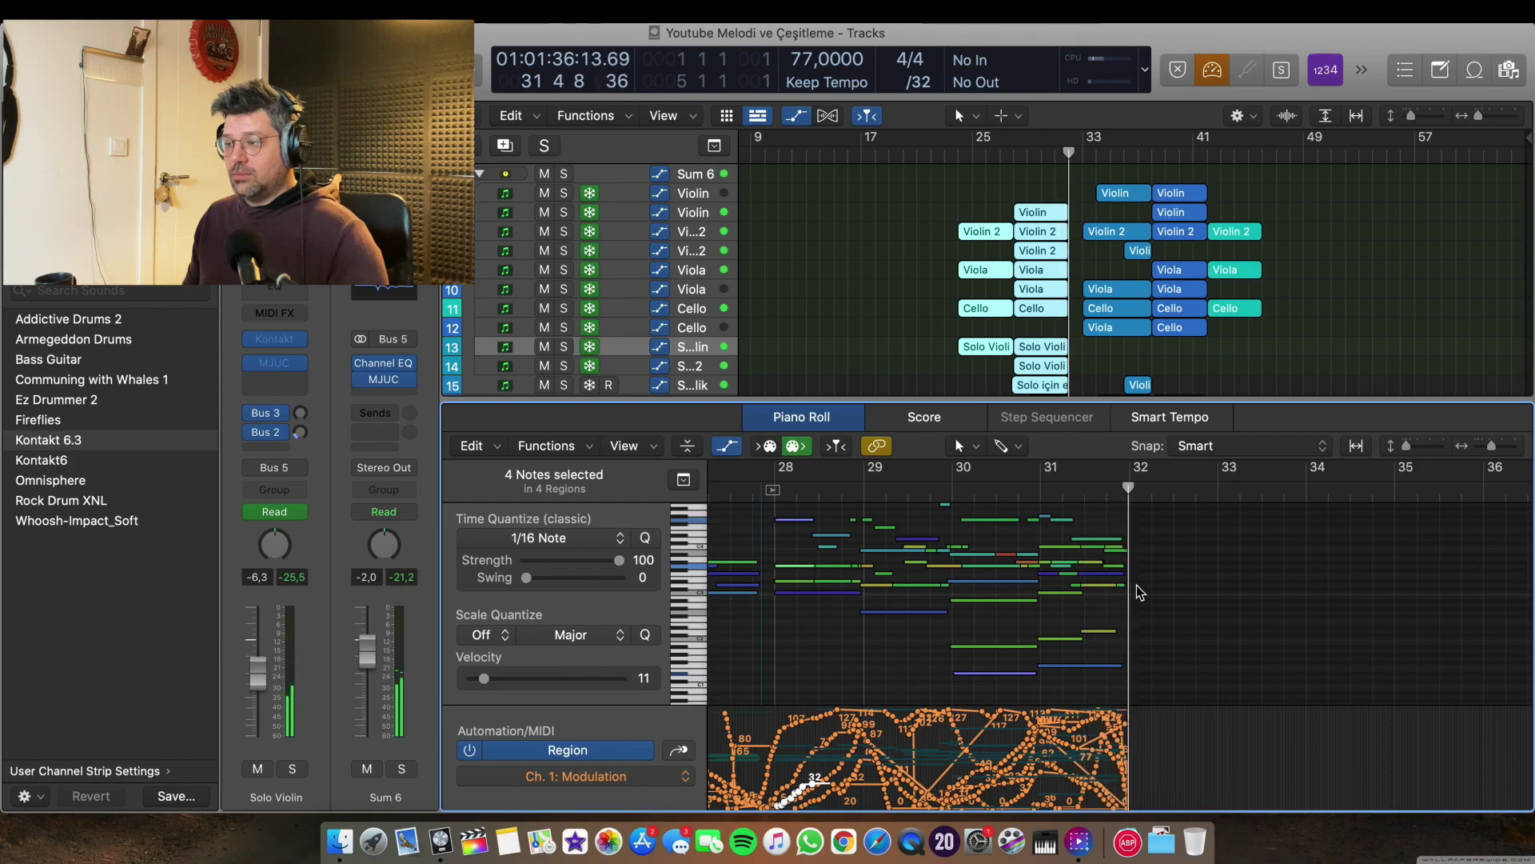
Close the Piano Roll, move the playhead to bar 28 and enlarge the string regions in the arrangement.
key(e)
click(1014, 152)
key(super+Right)
key(super+Right)
key(super+Right)
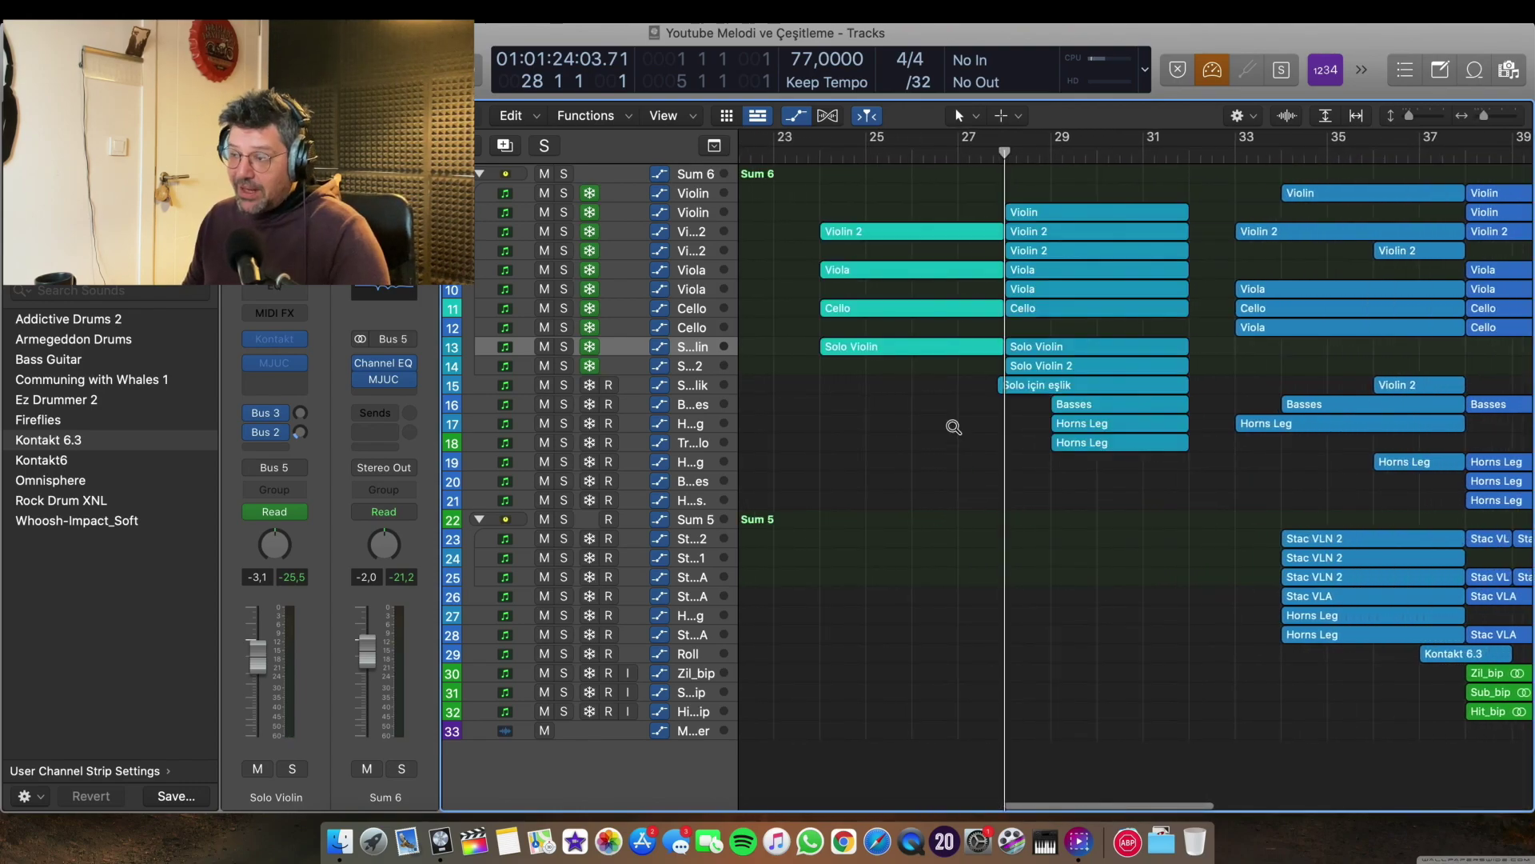
key(super+Down)
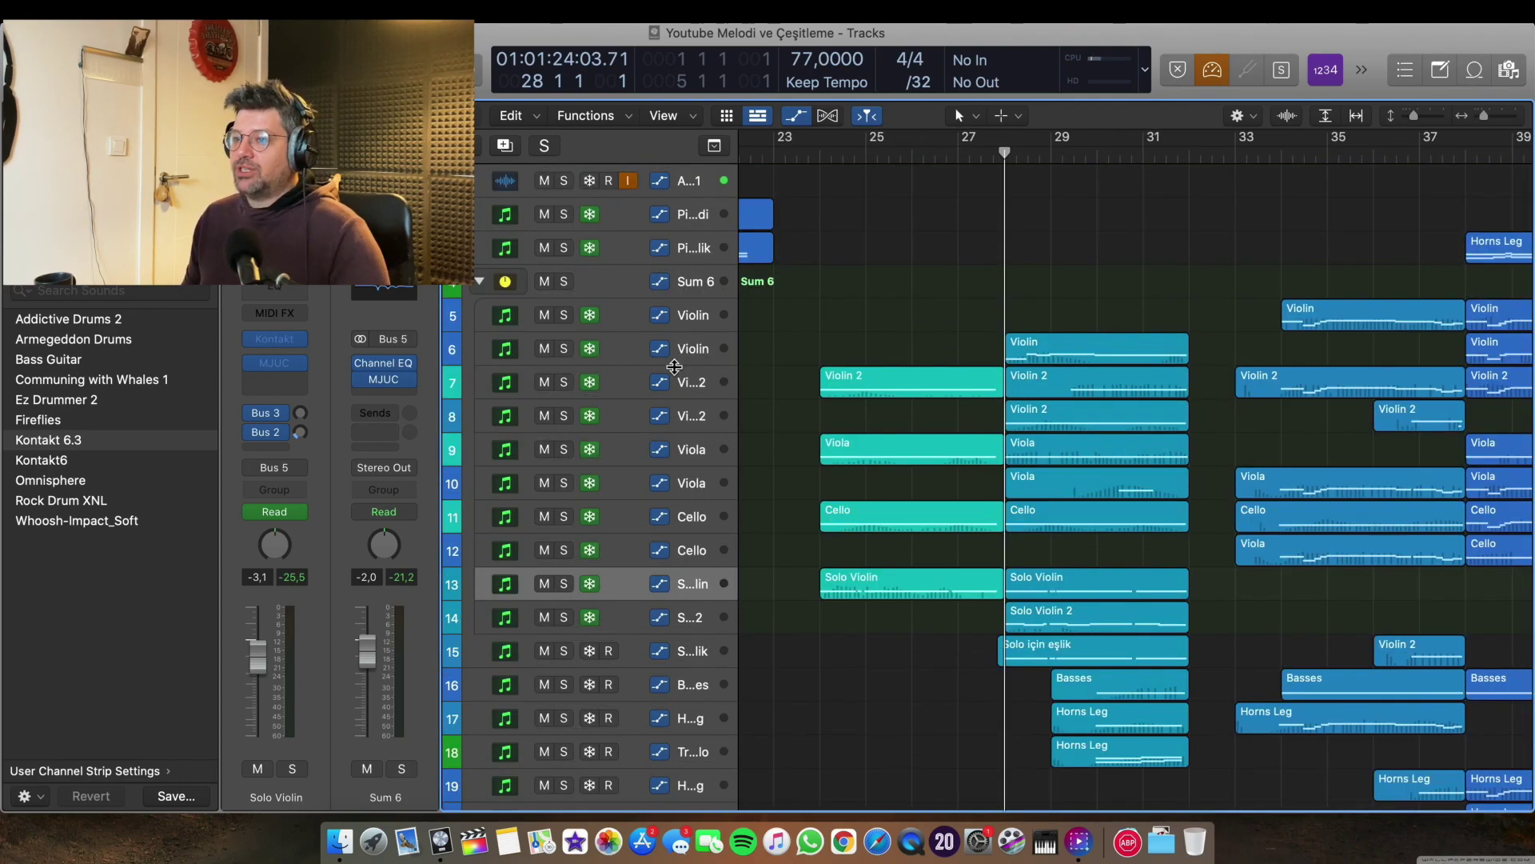
Solo the Violin, Violin 2, Viola, Solo Violin 2 and solo accompaniment tracks (6, 7, 10, 14, 15) and play them from bar 28.
key(ctrl+s)
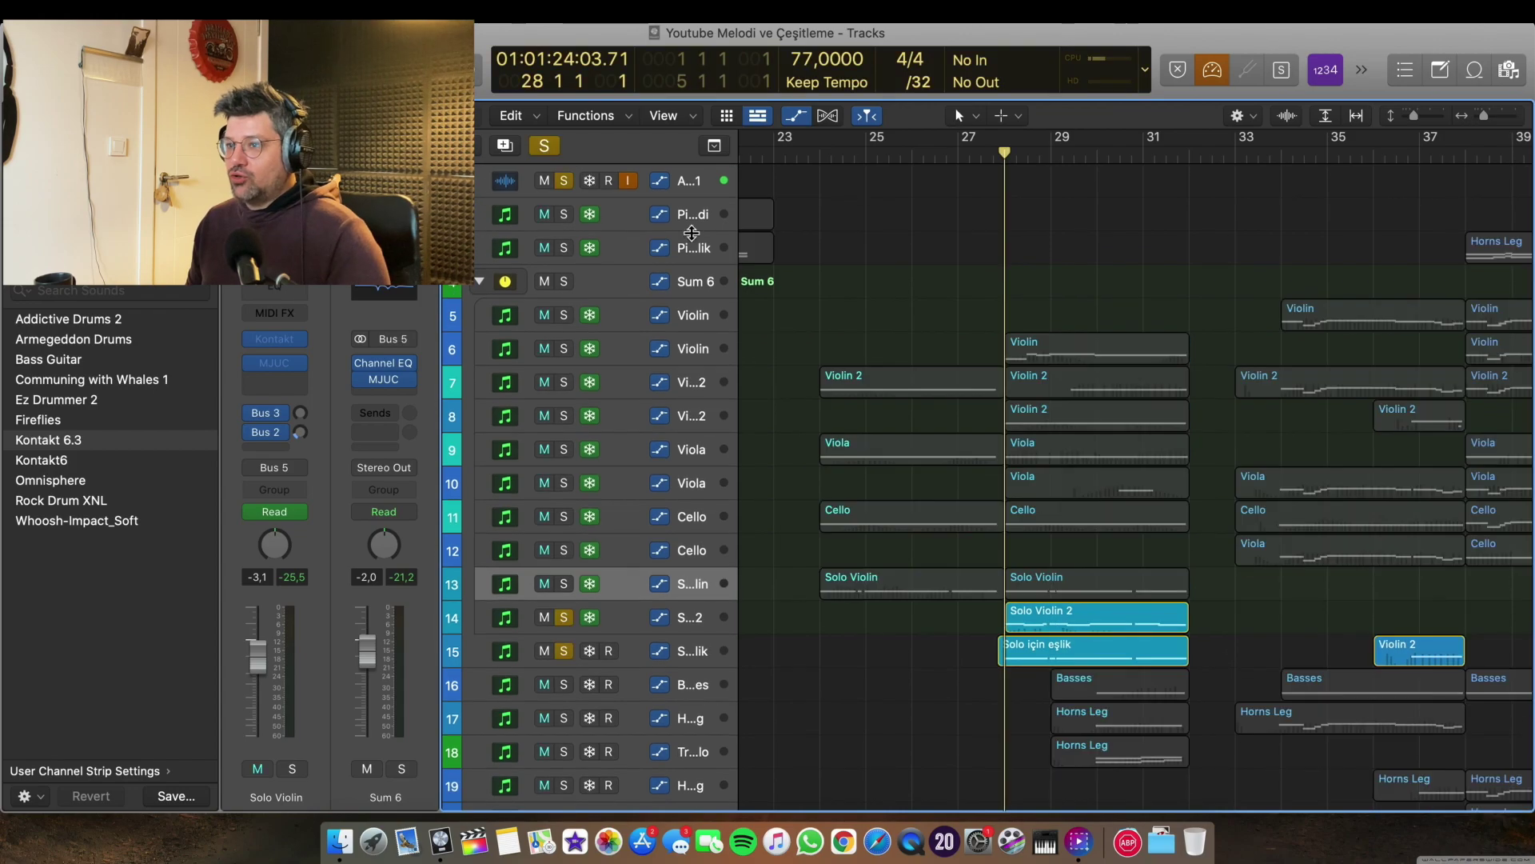
click(565, 315)
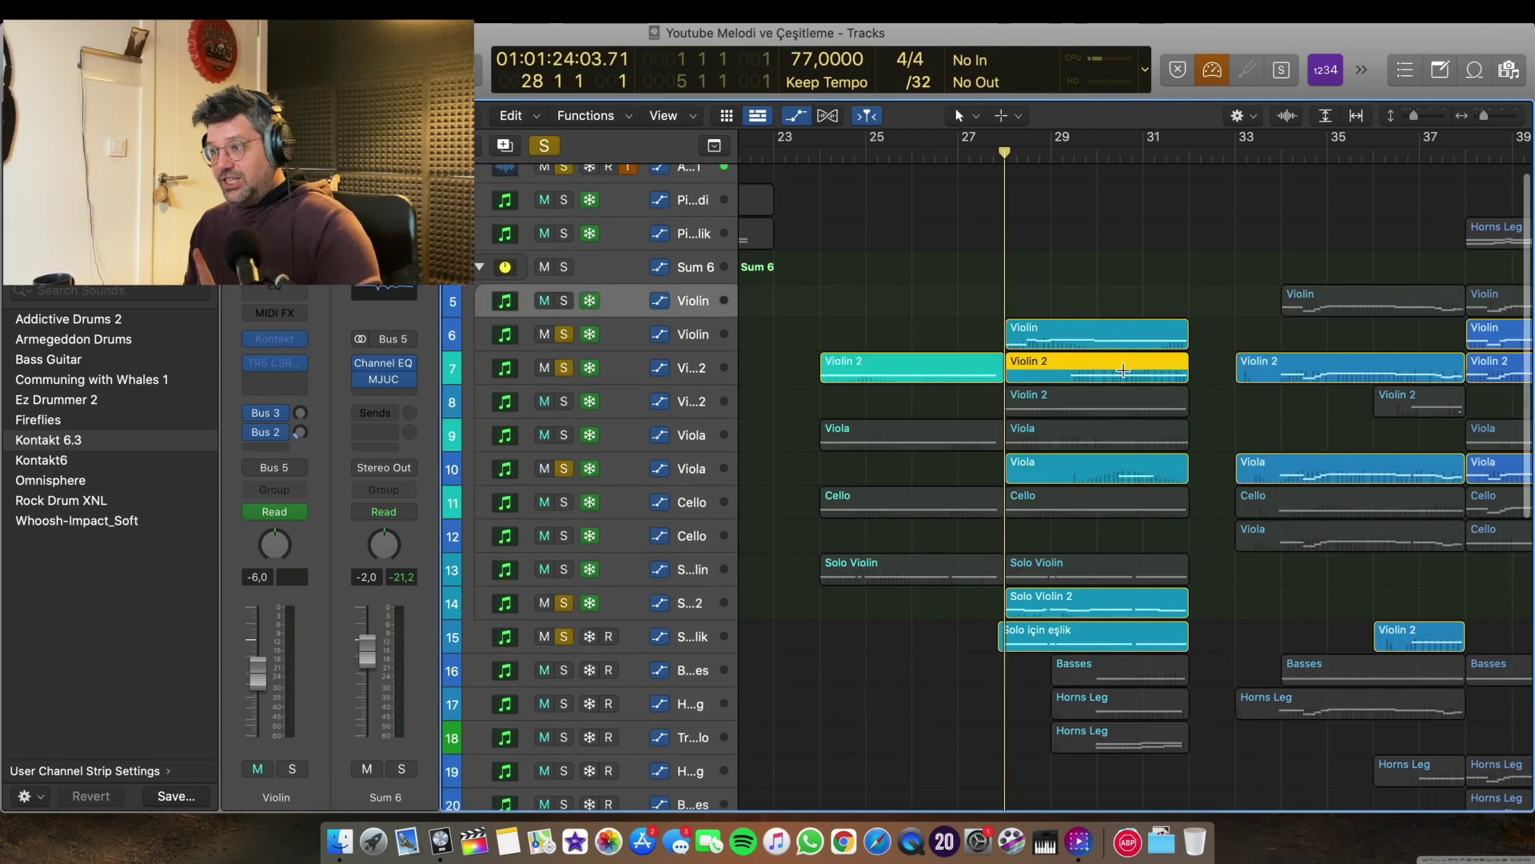
click(1038, 325)
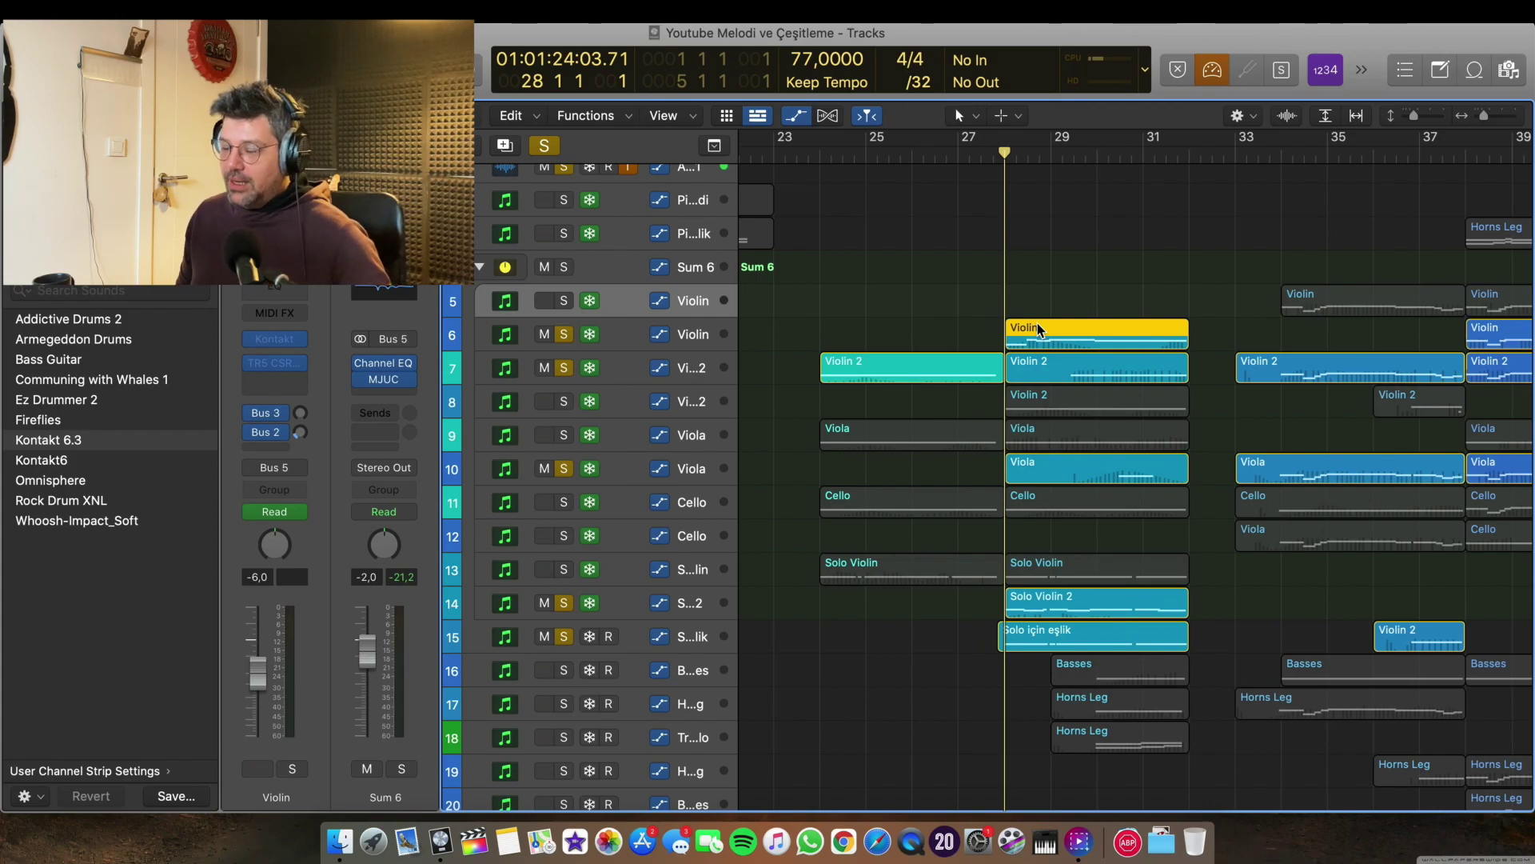
double_click(1096, 362)
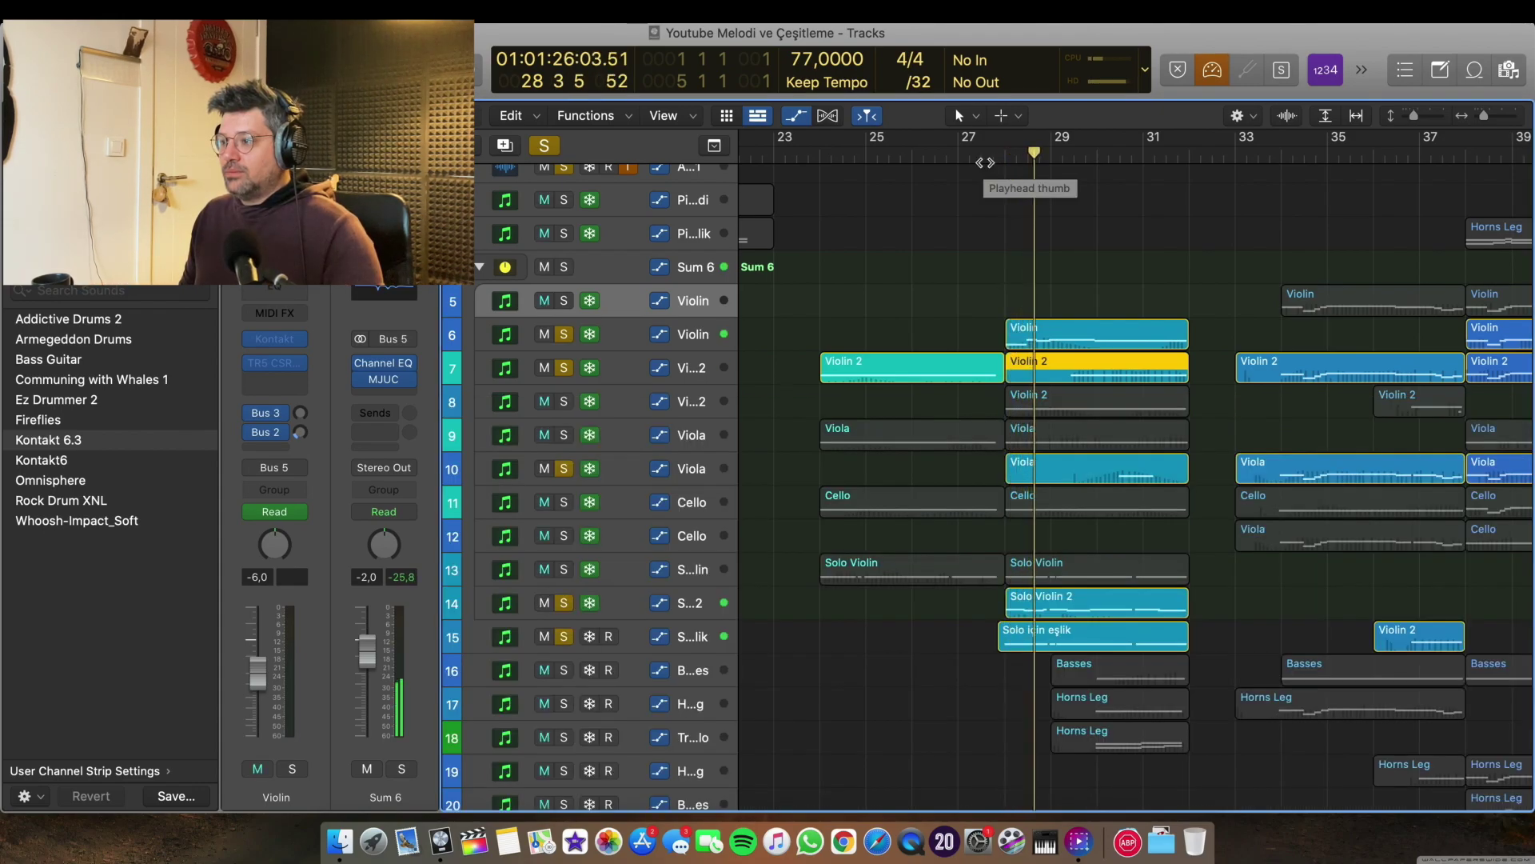
Add Cello track 11 and tracks 16 to 19 to the soloed tracks and play them in bar 28.
click(564, 502)
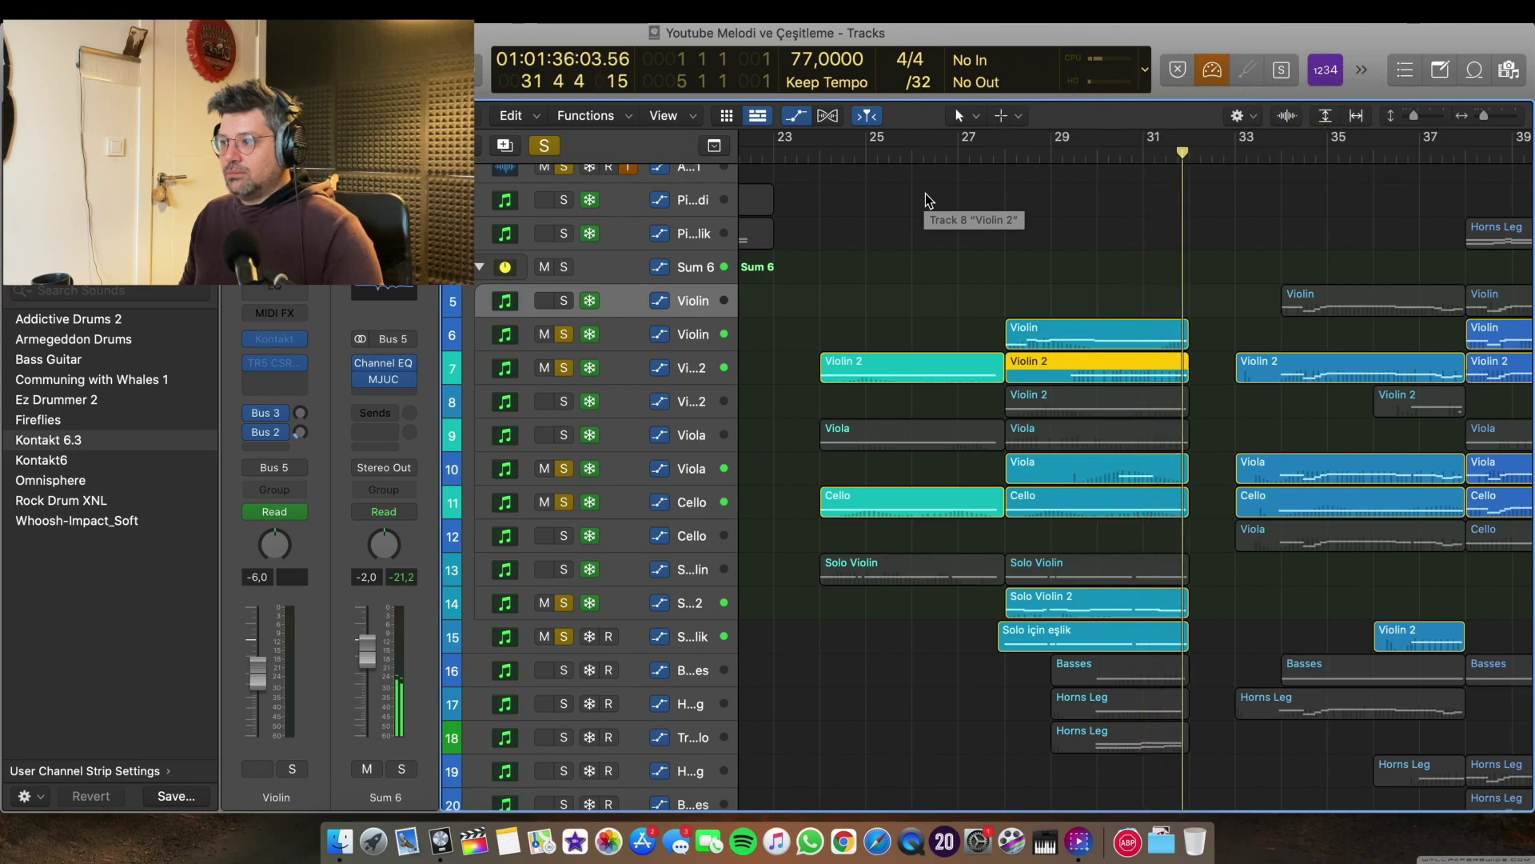
click(962, 160)
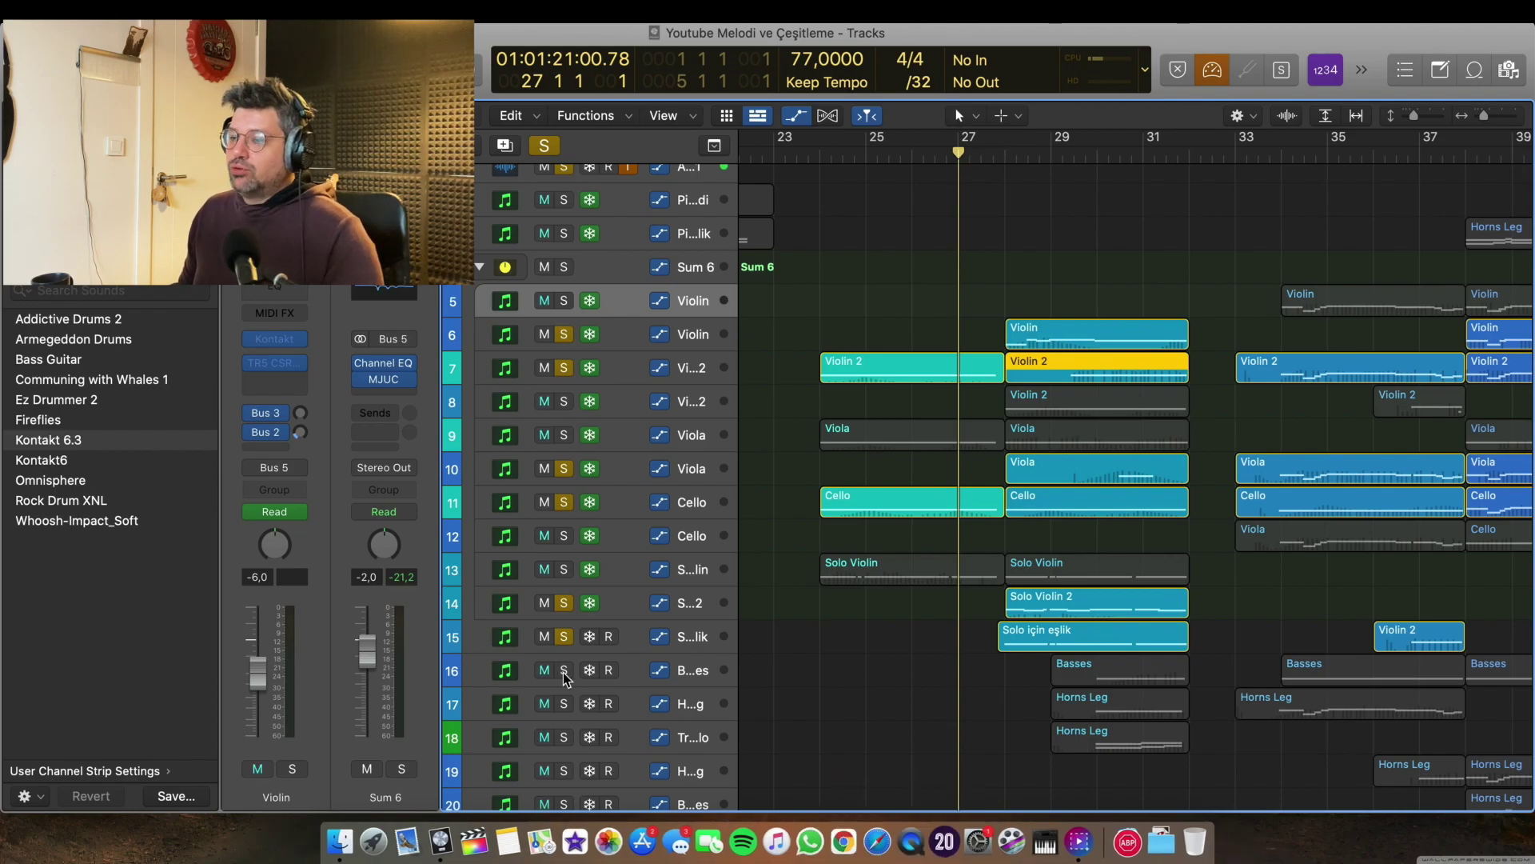
drag(563, 672, 564, 771)
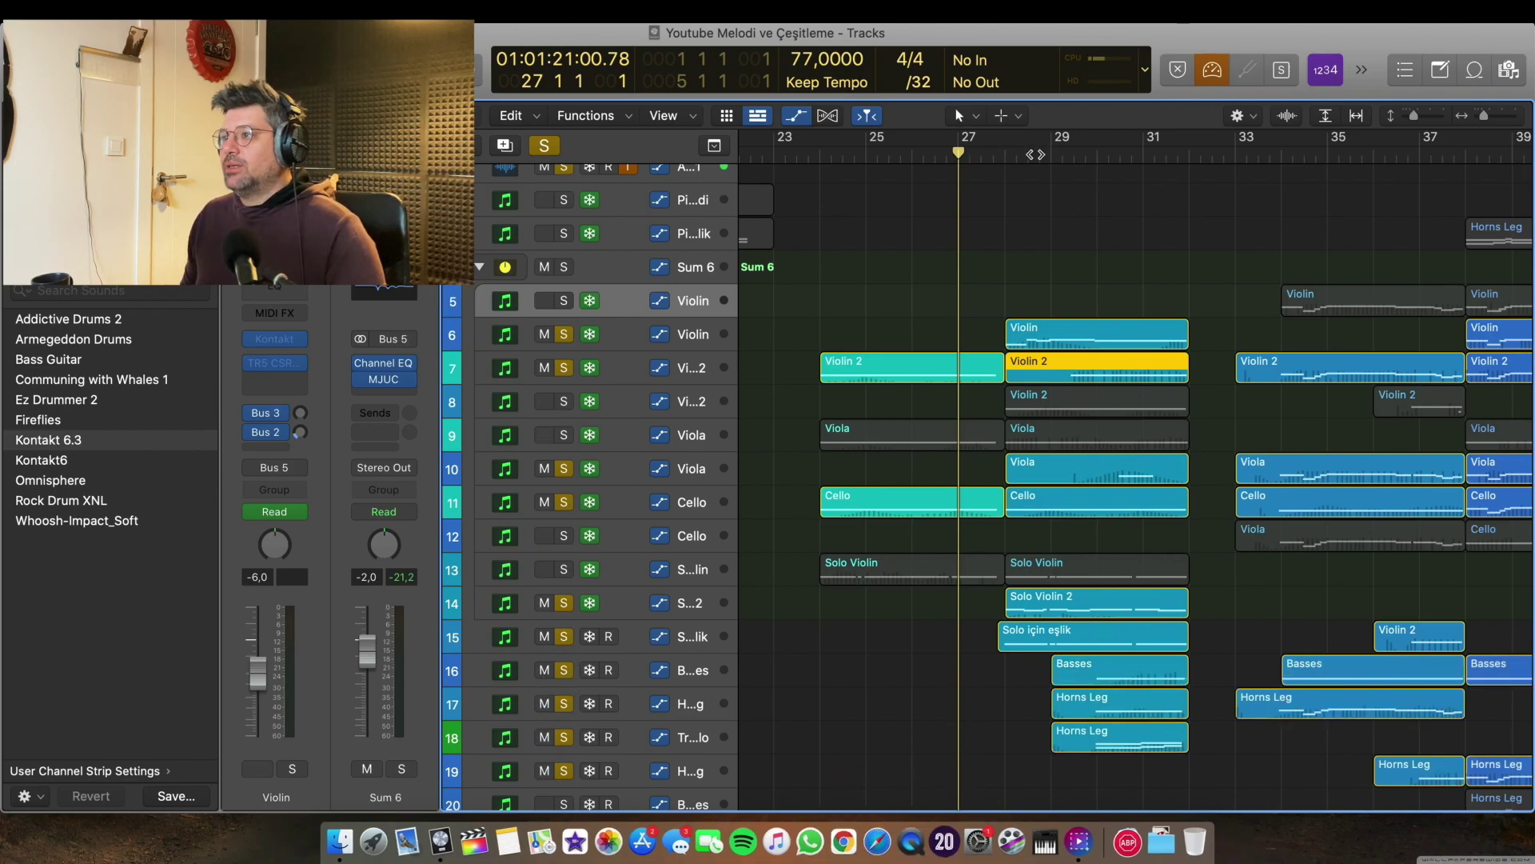
click(1036, 153)
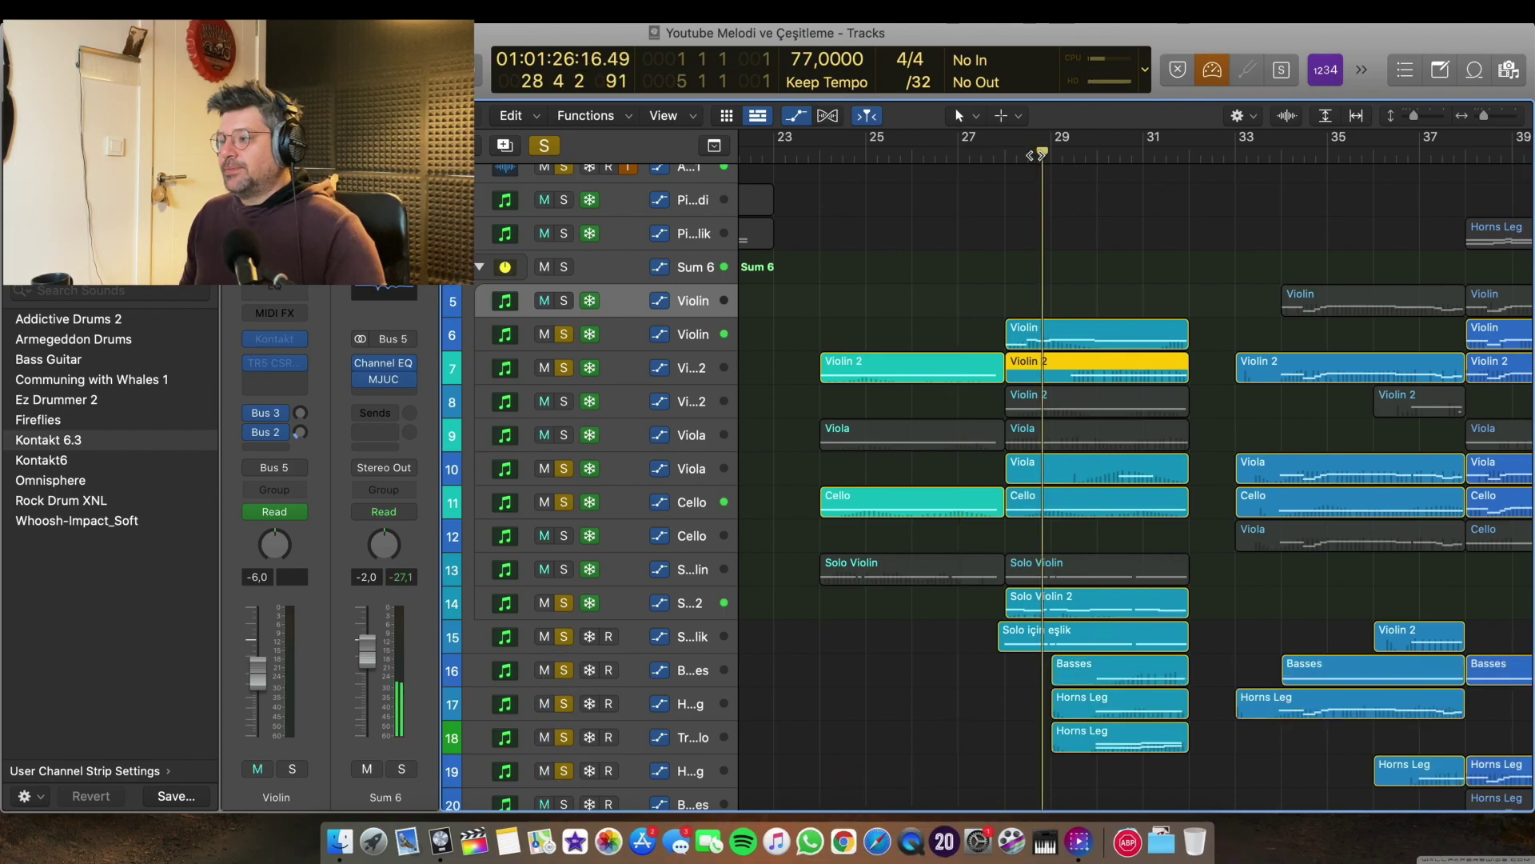
Select the Basses region, set the playhead to bar 29 and select the Horns Leg region on track 17.
click(1108, 670)
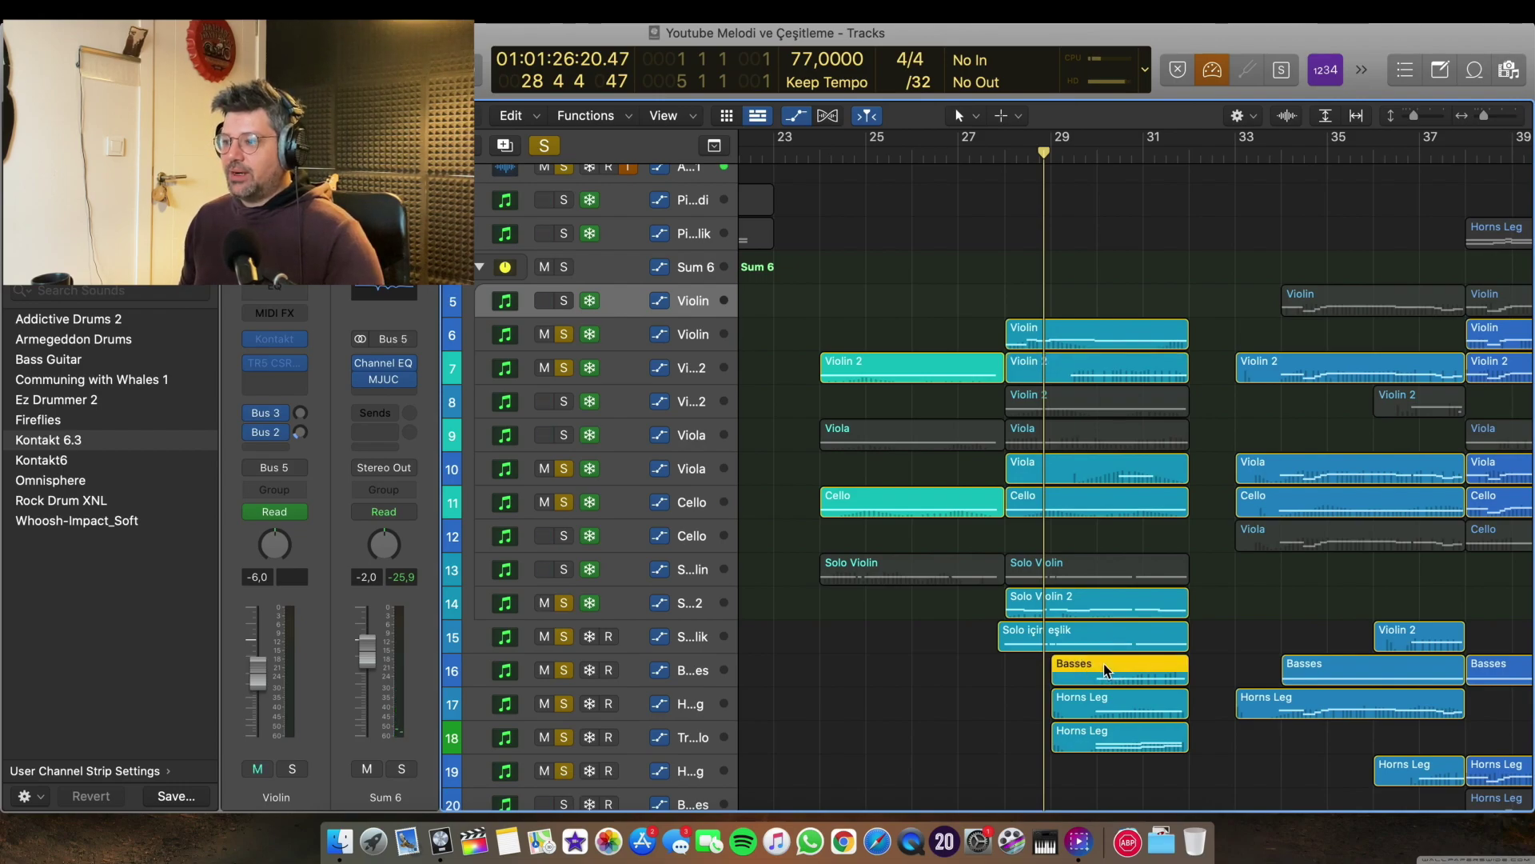
drag(822, 156, 1095, 194)
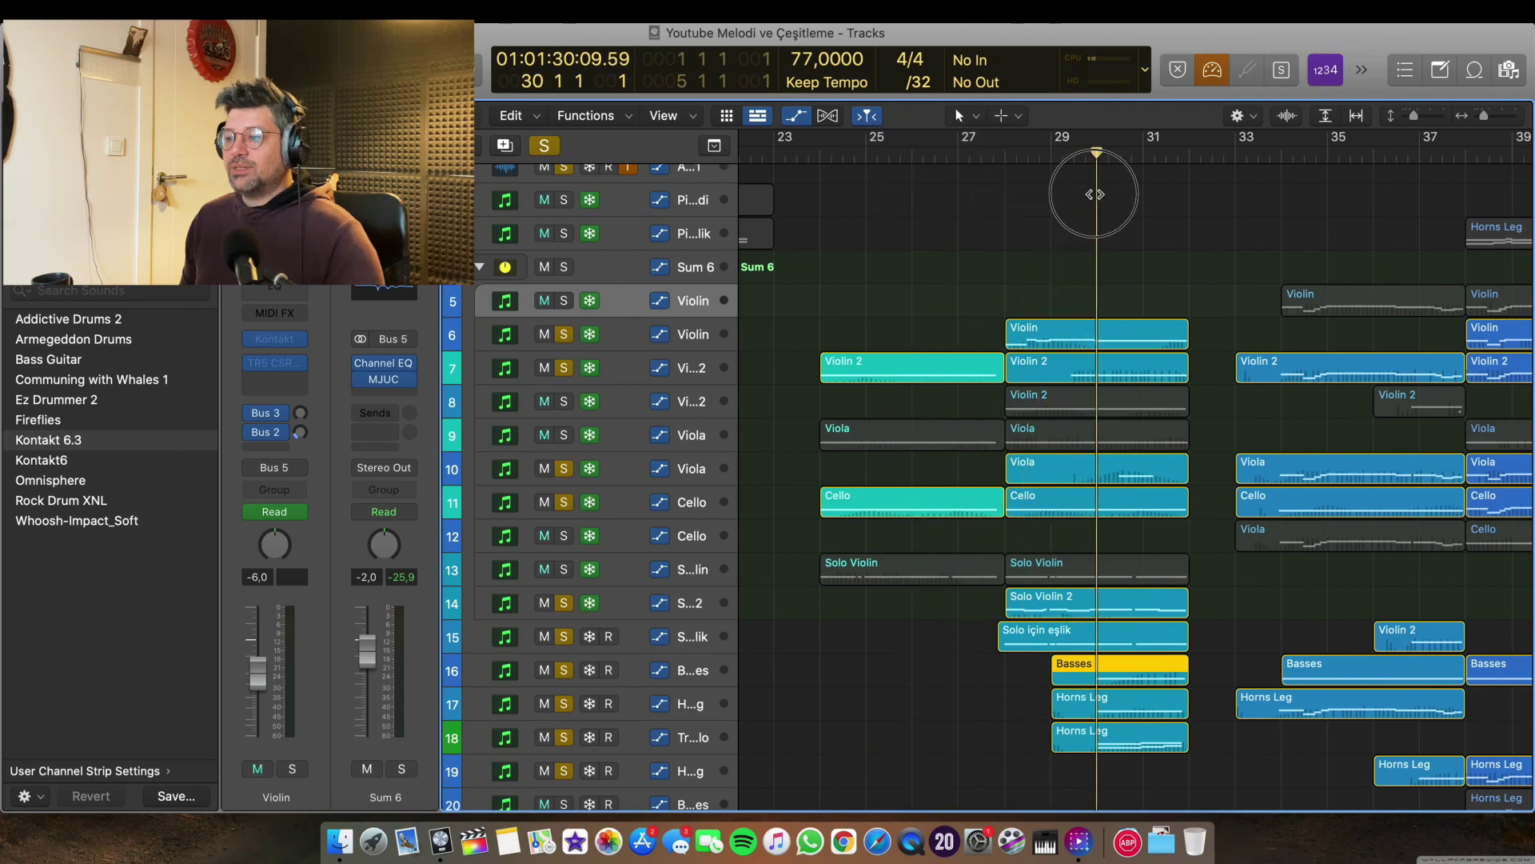
click(1050, 157)
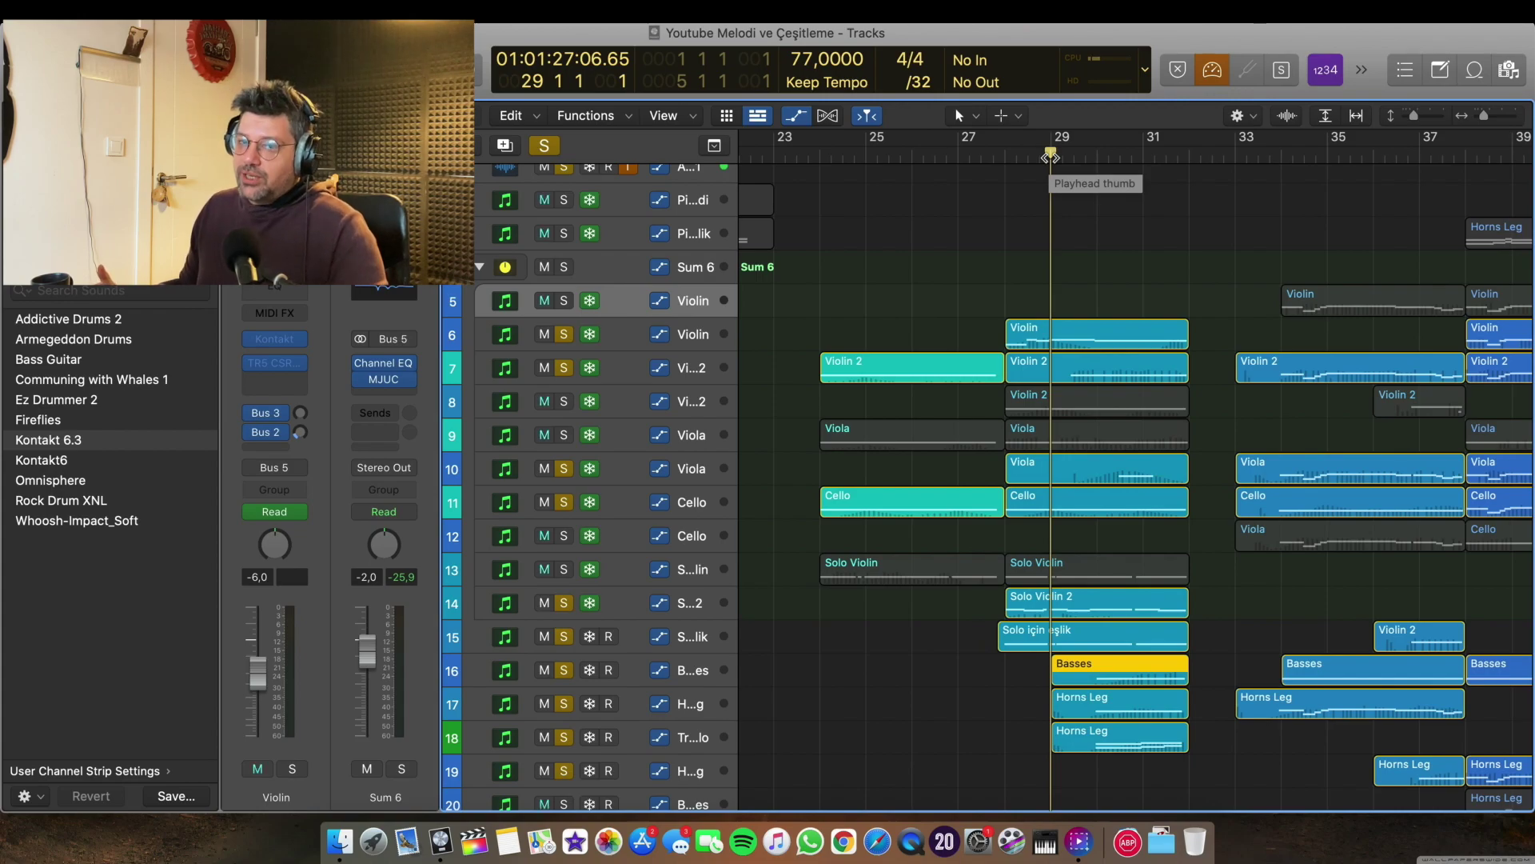
click(1107, 697)
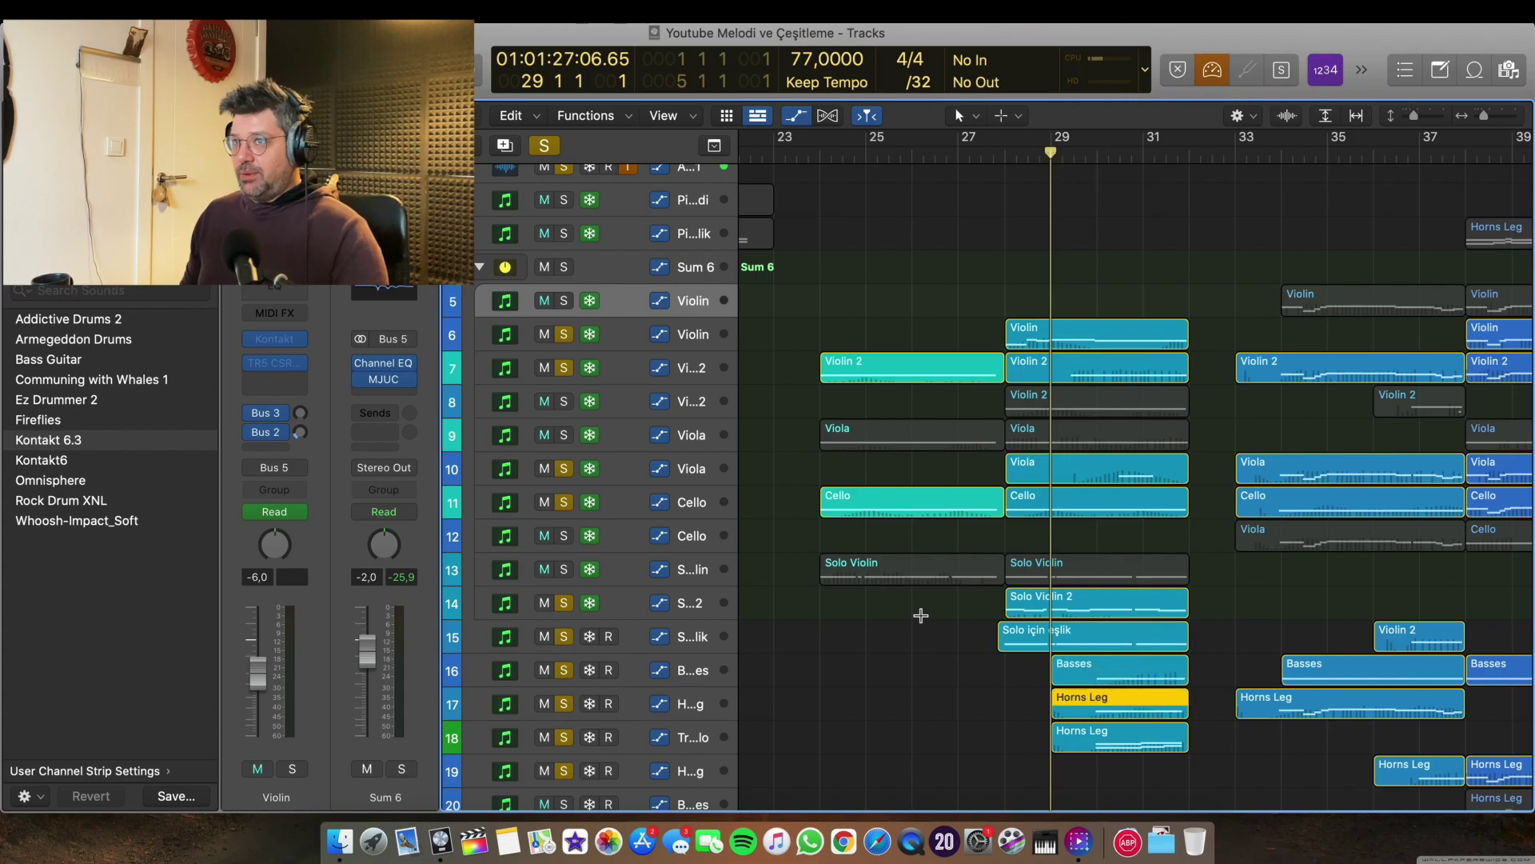
Rename the Horns Leg region on track 18 as Tremolo and play the soloed tracks through to bar 32.
click(1121, 727)
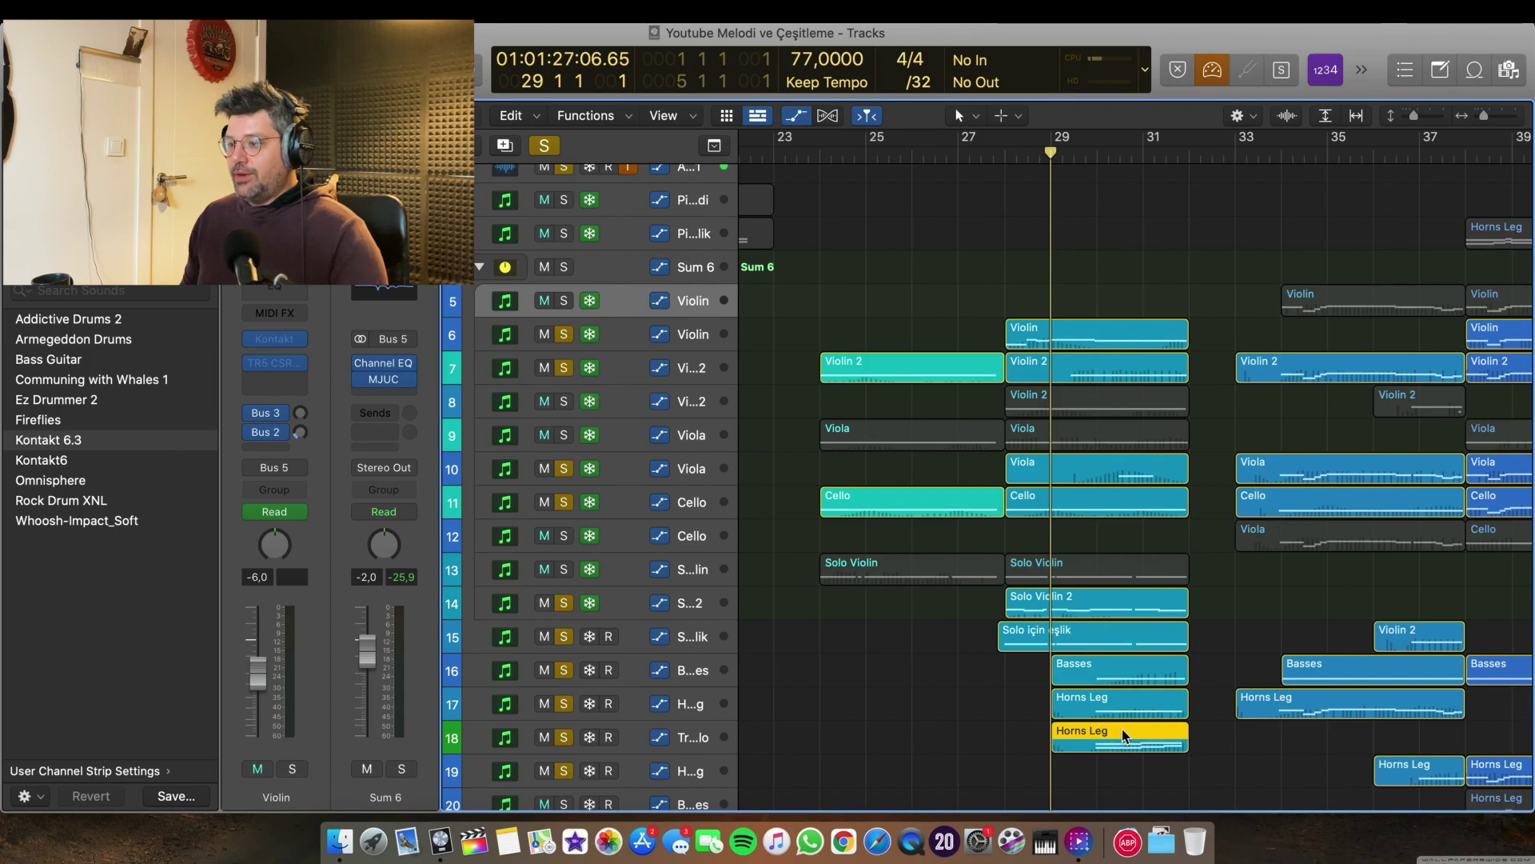
right_click(1102, 734)
click(1152, 329)
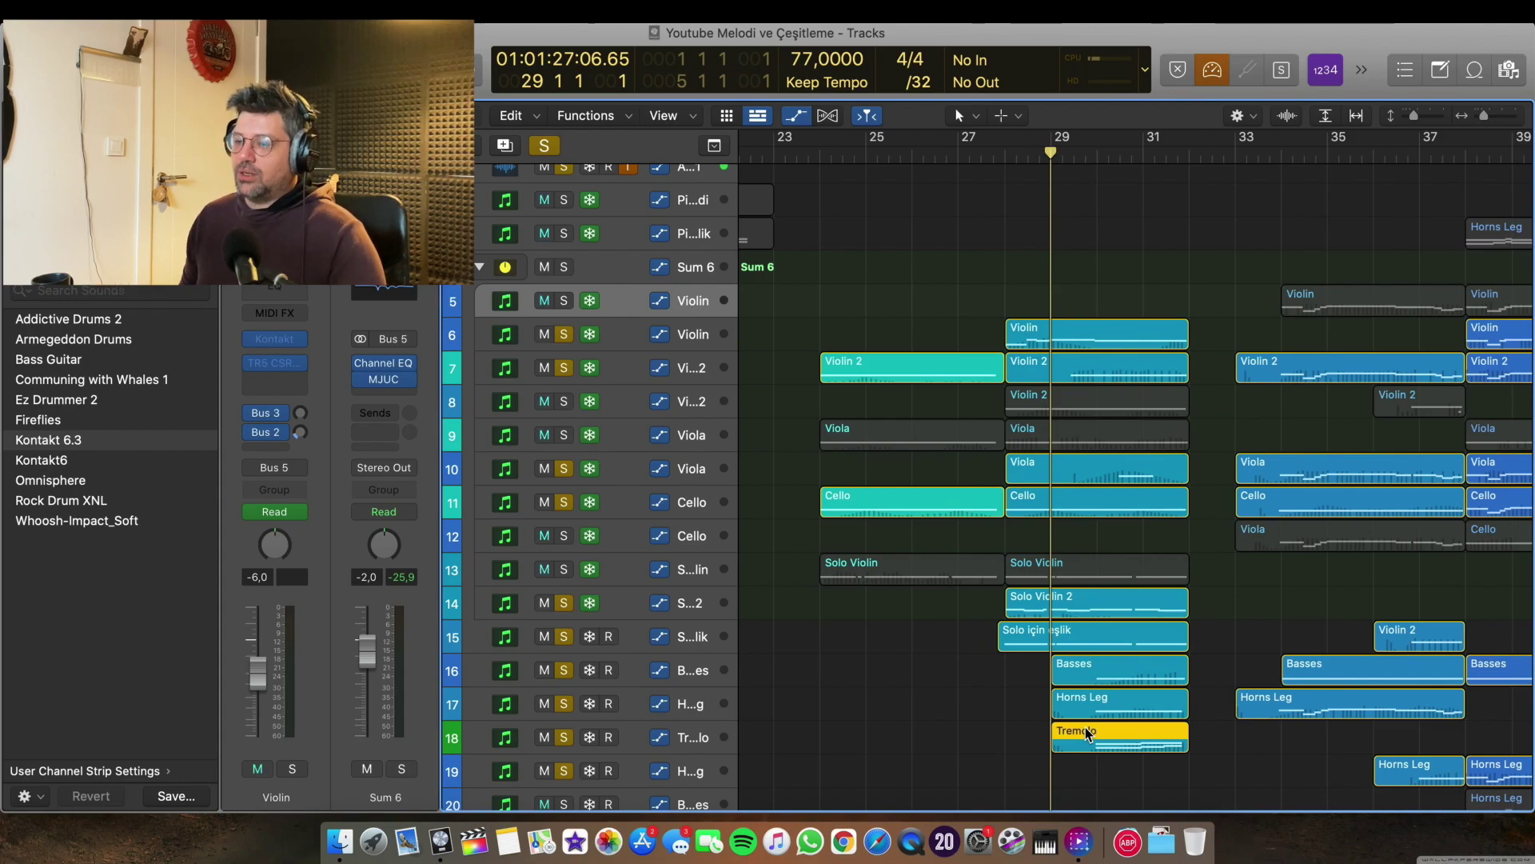
key(space)
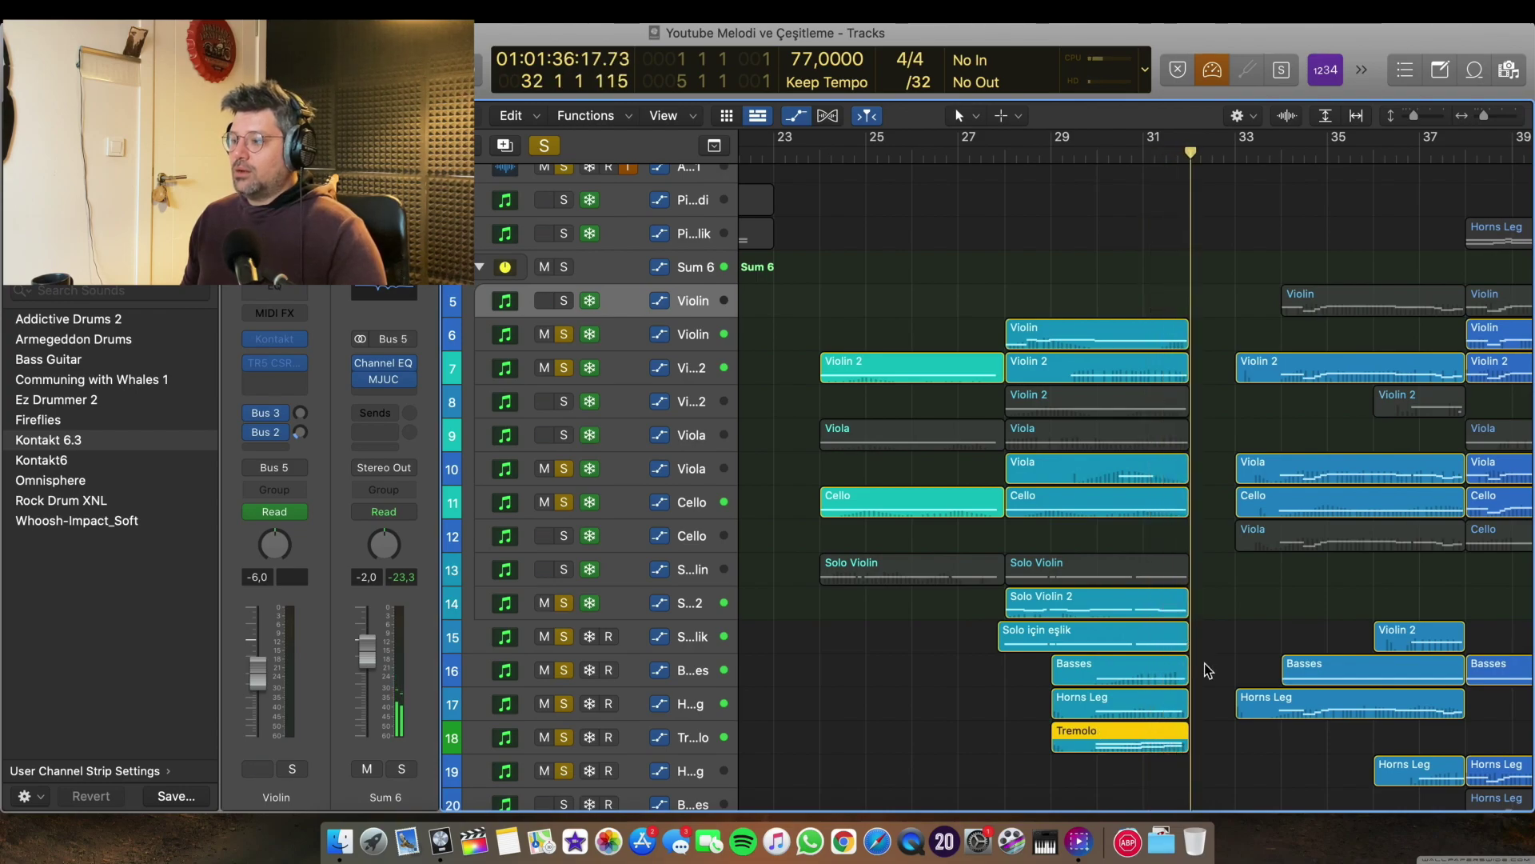
Open the Basses, Horns Leg and Tremolo regions together in the Piano Roll and select notes at the start of bar 30.
drag(1208, 670, 1150, 734)
double_click(1128, 672)
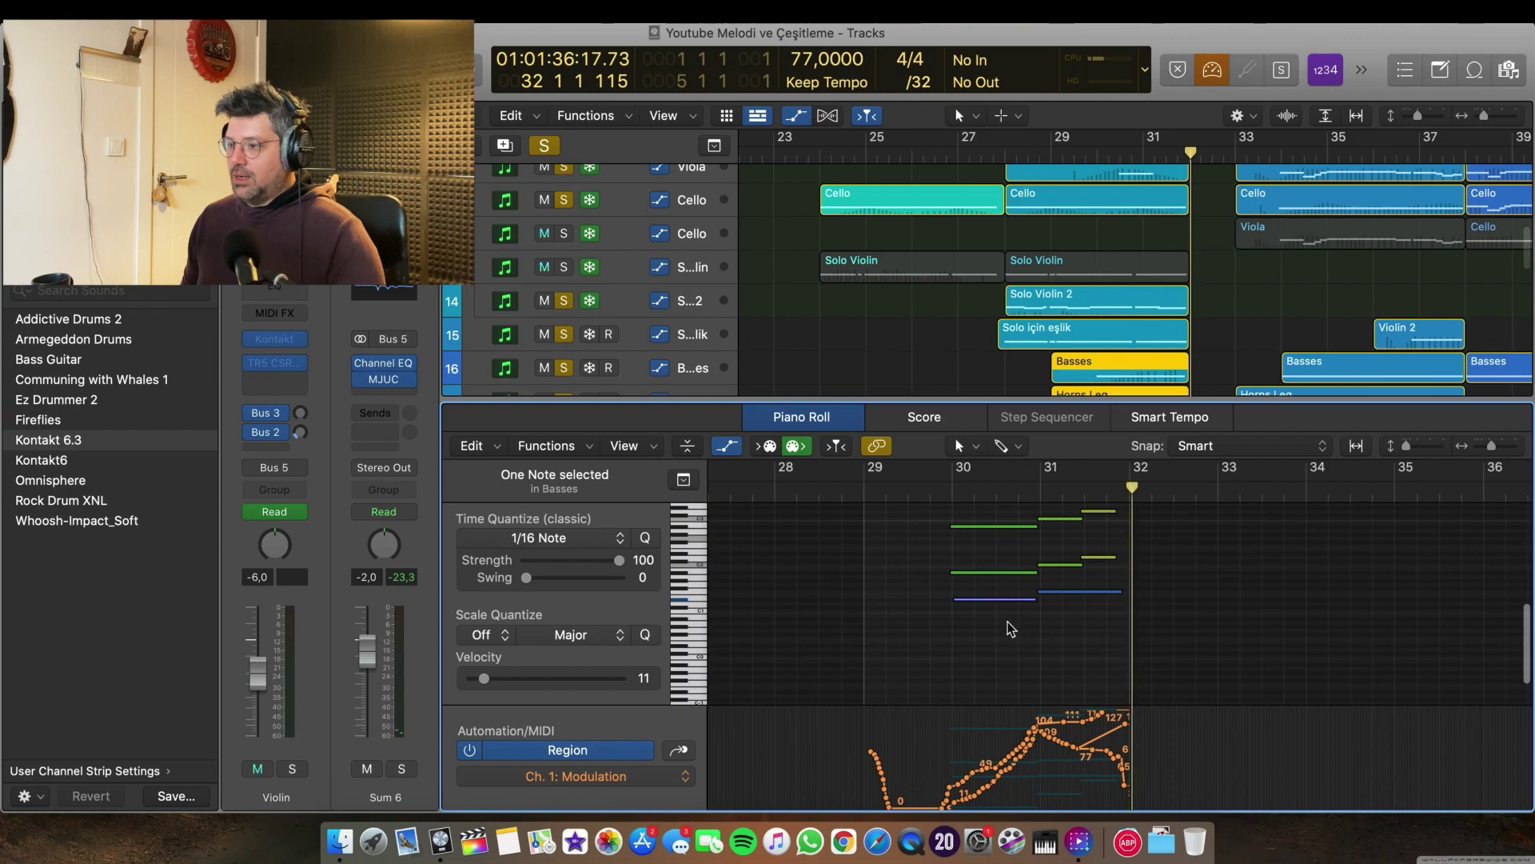
click(973, 628)
click(916, 600)
drag(918, 540, 968, 564)
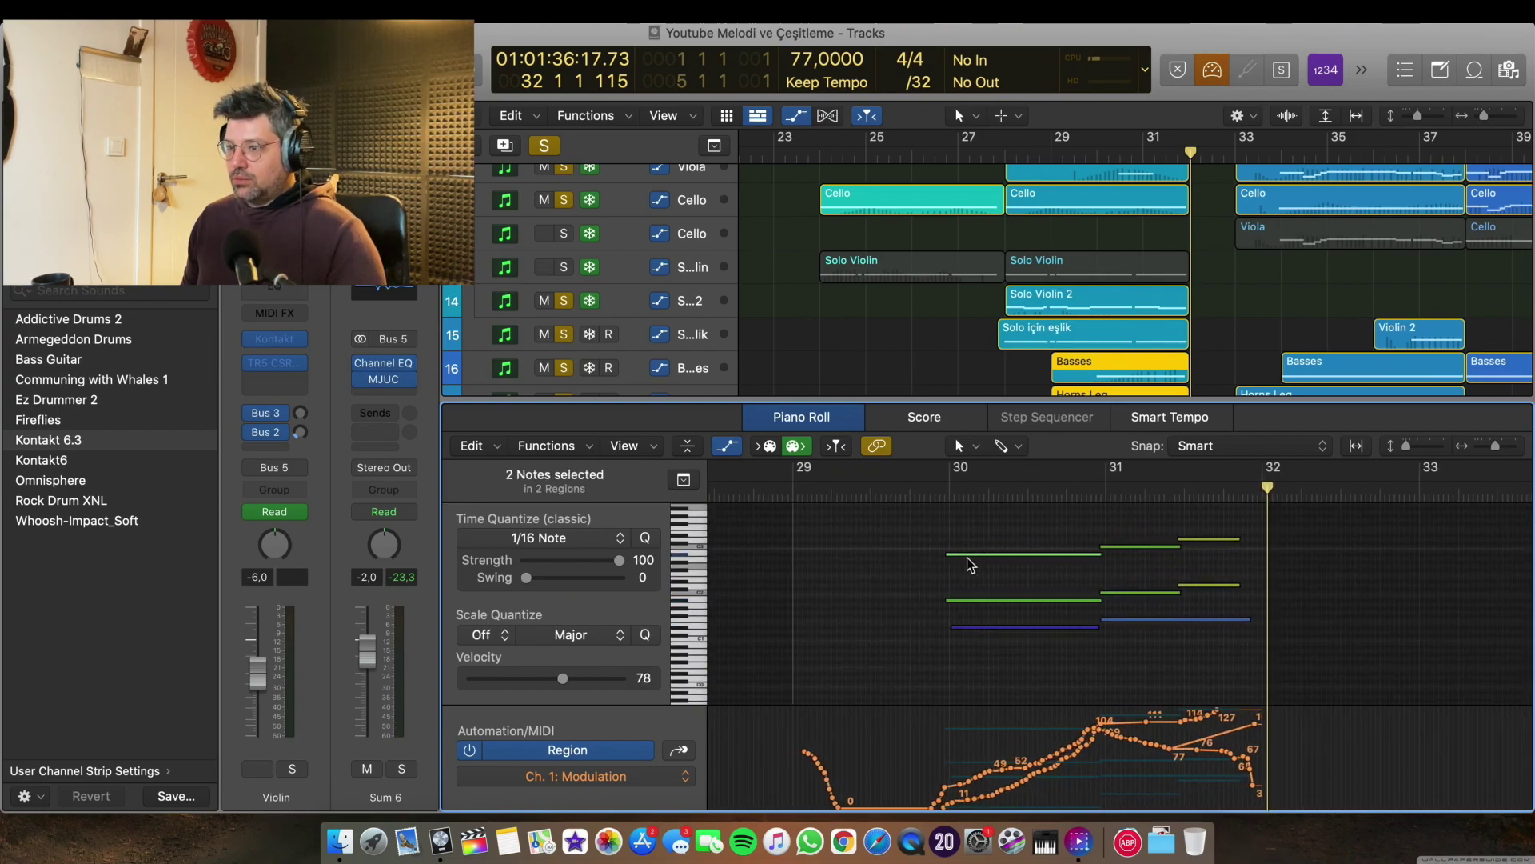
Play the Basses, Horns Leg and Tremolo notes from bar 30 through to bar 32 and close the Piano Roll.
click(937, 491)
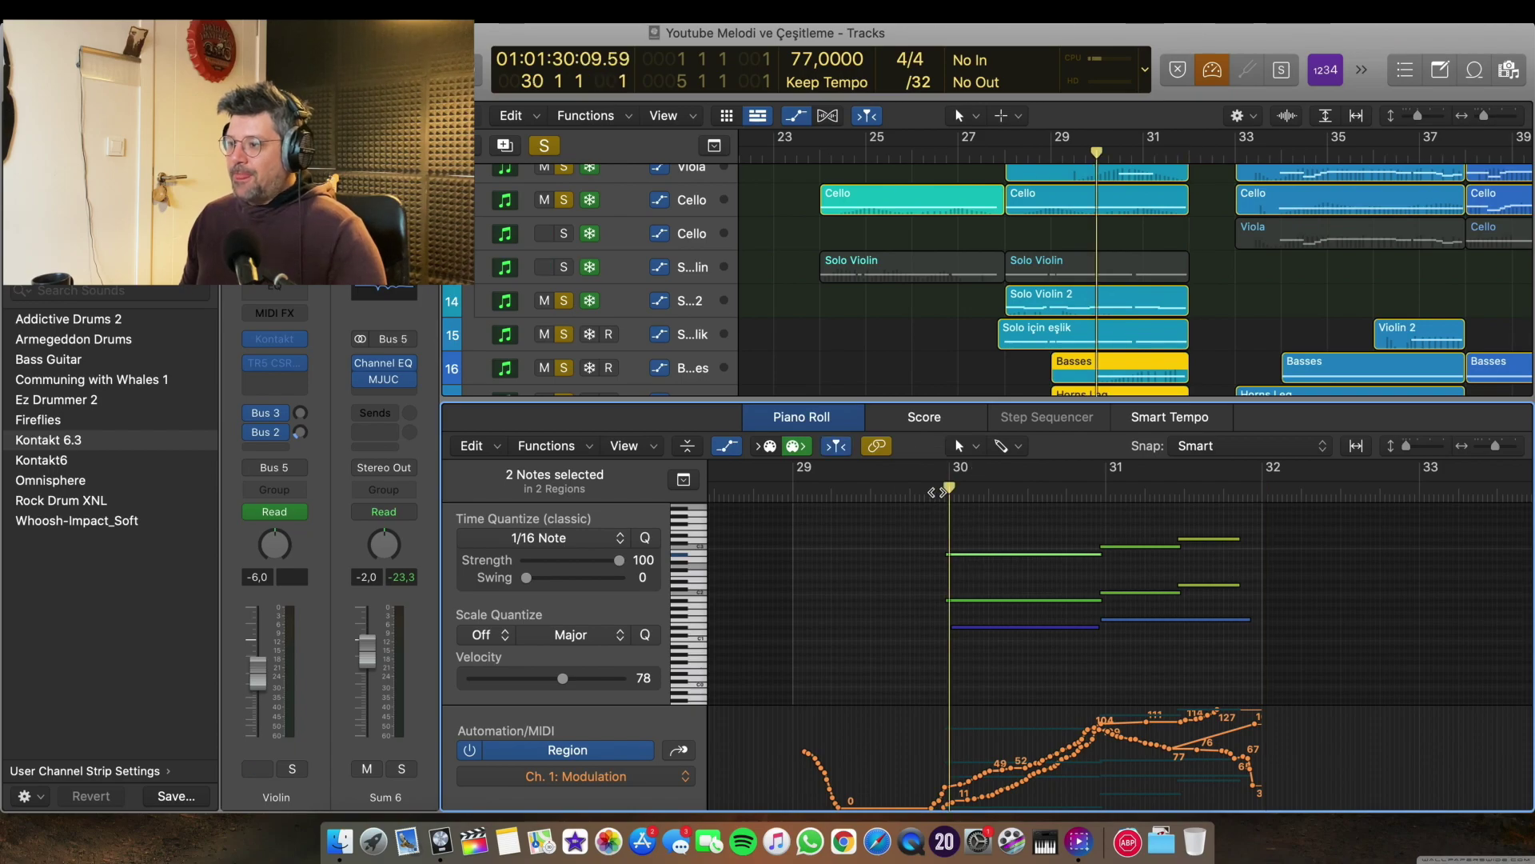
click(940, 497)
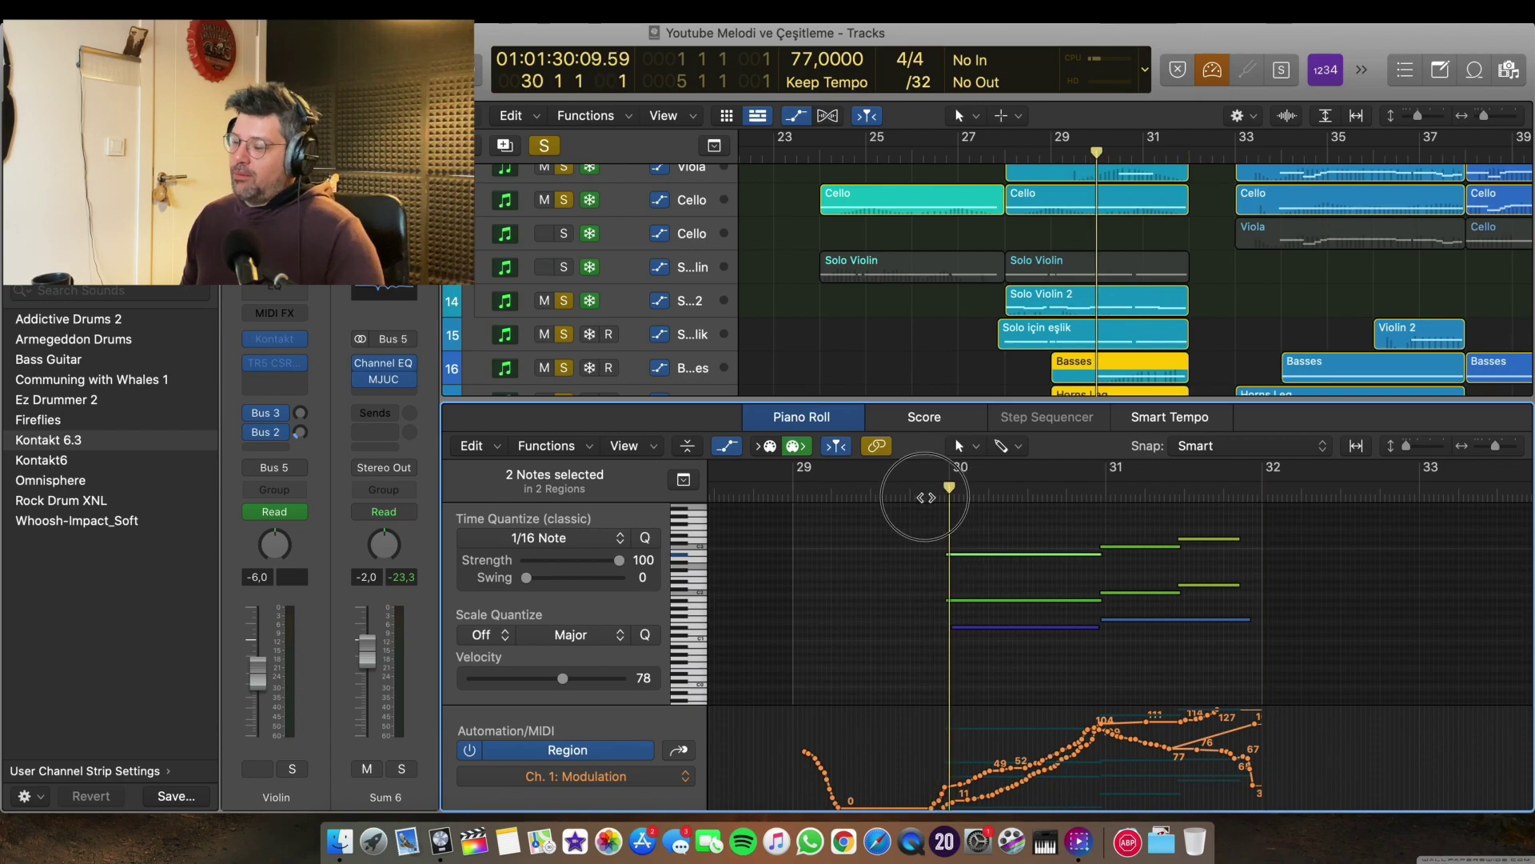
drag(952, 489, 1125, 489)
double_click(1092, 495)
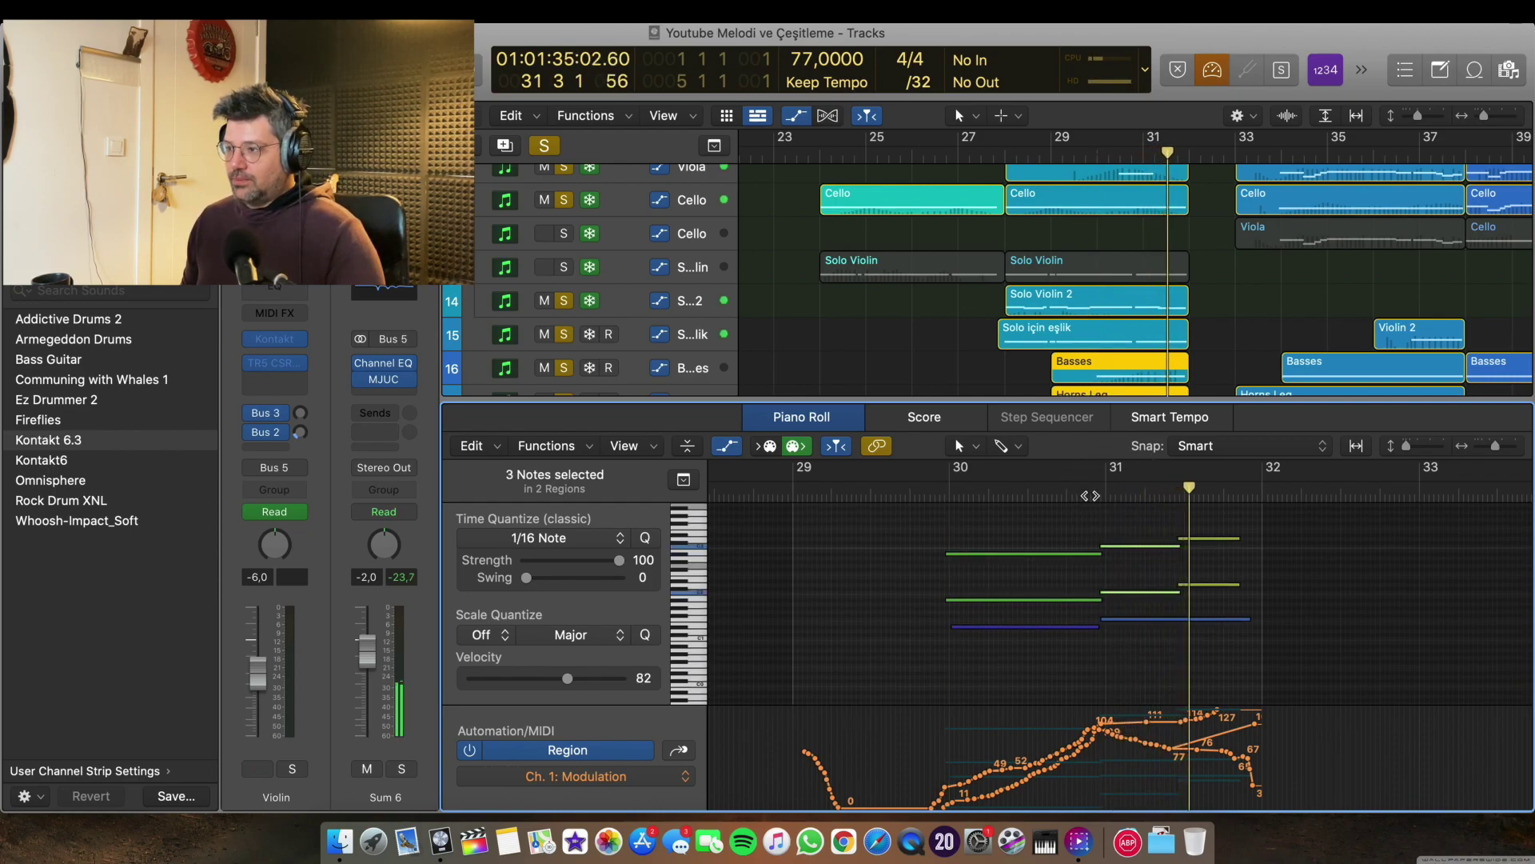
key(e)
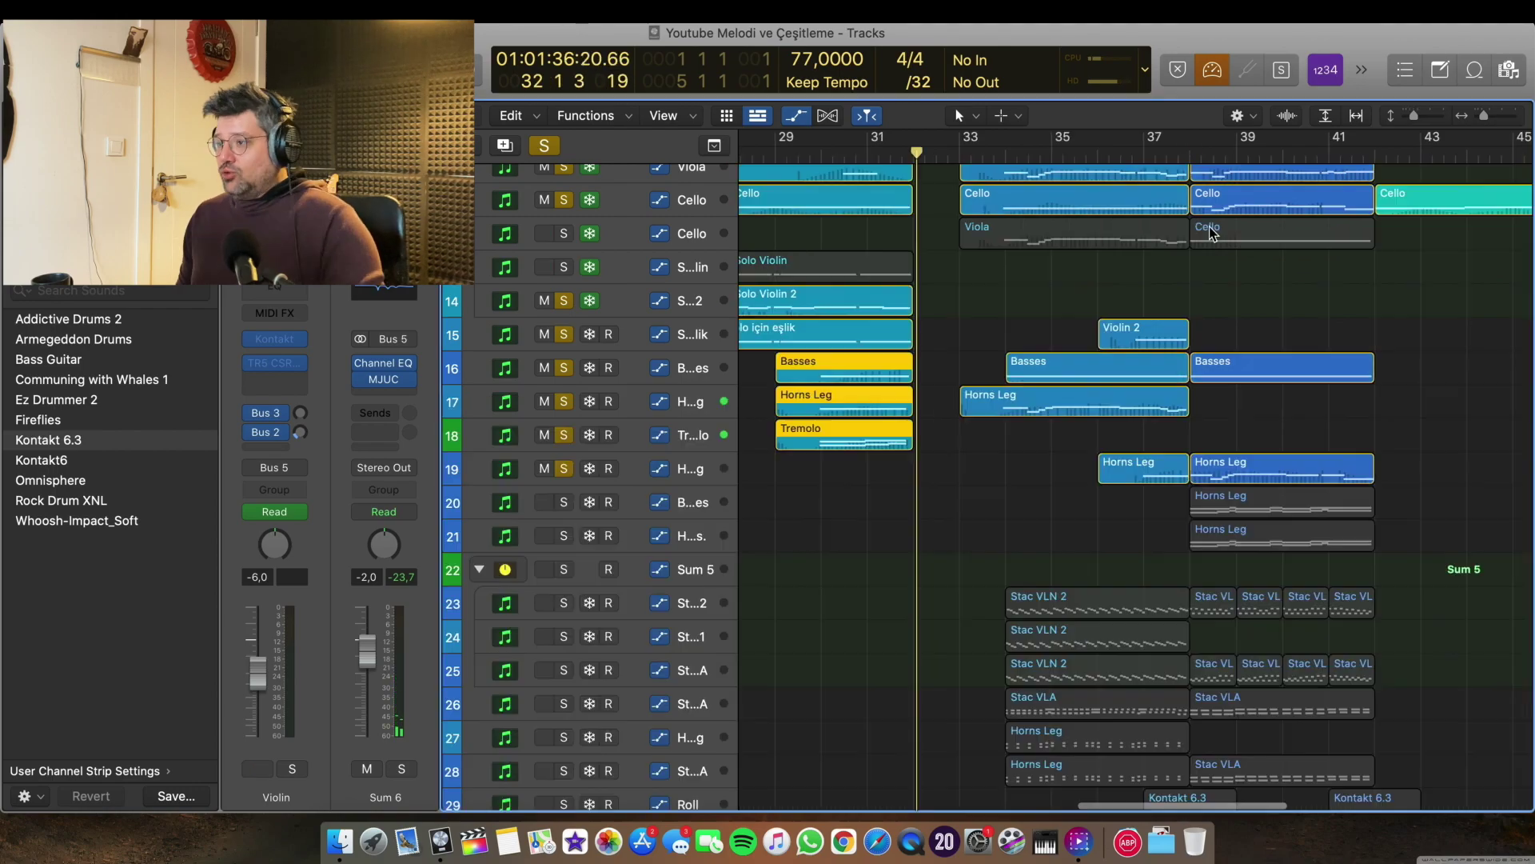
Clear all track solos and play the full arrangement from just before bar 33.
scroll(879, 248, up, 2)
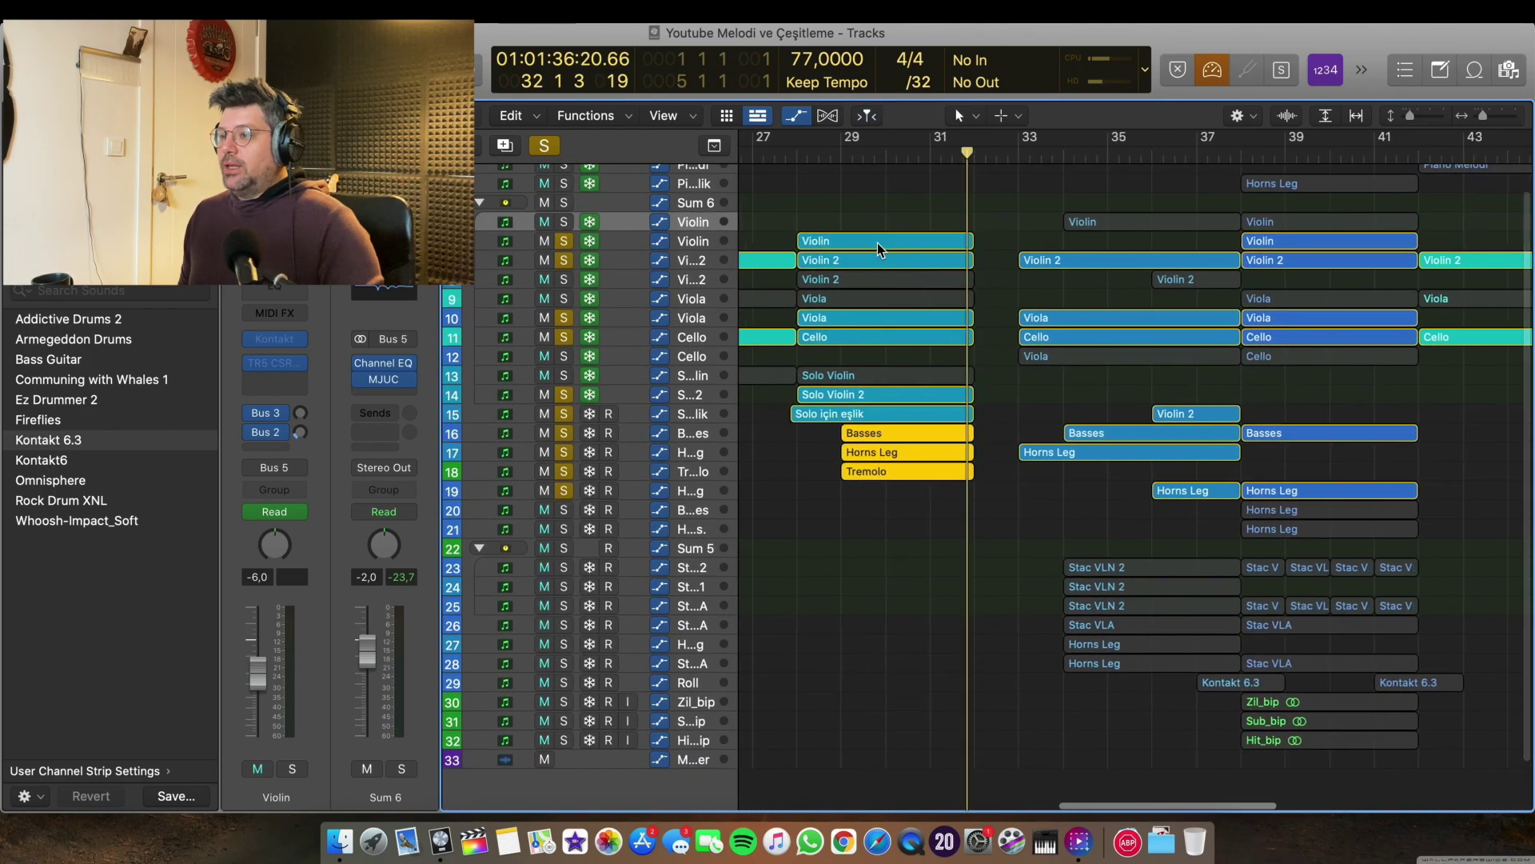
key(super+Left)
scroll(881, 249, right, 1)
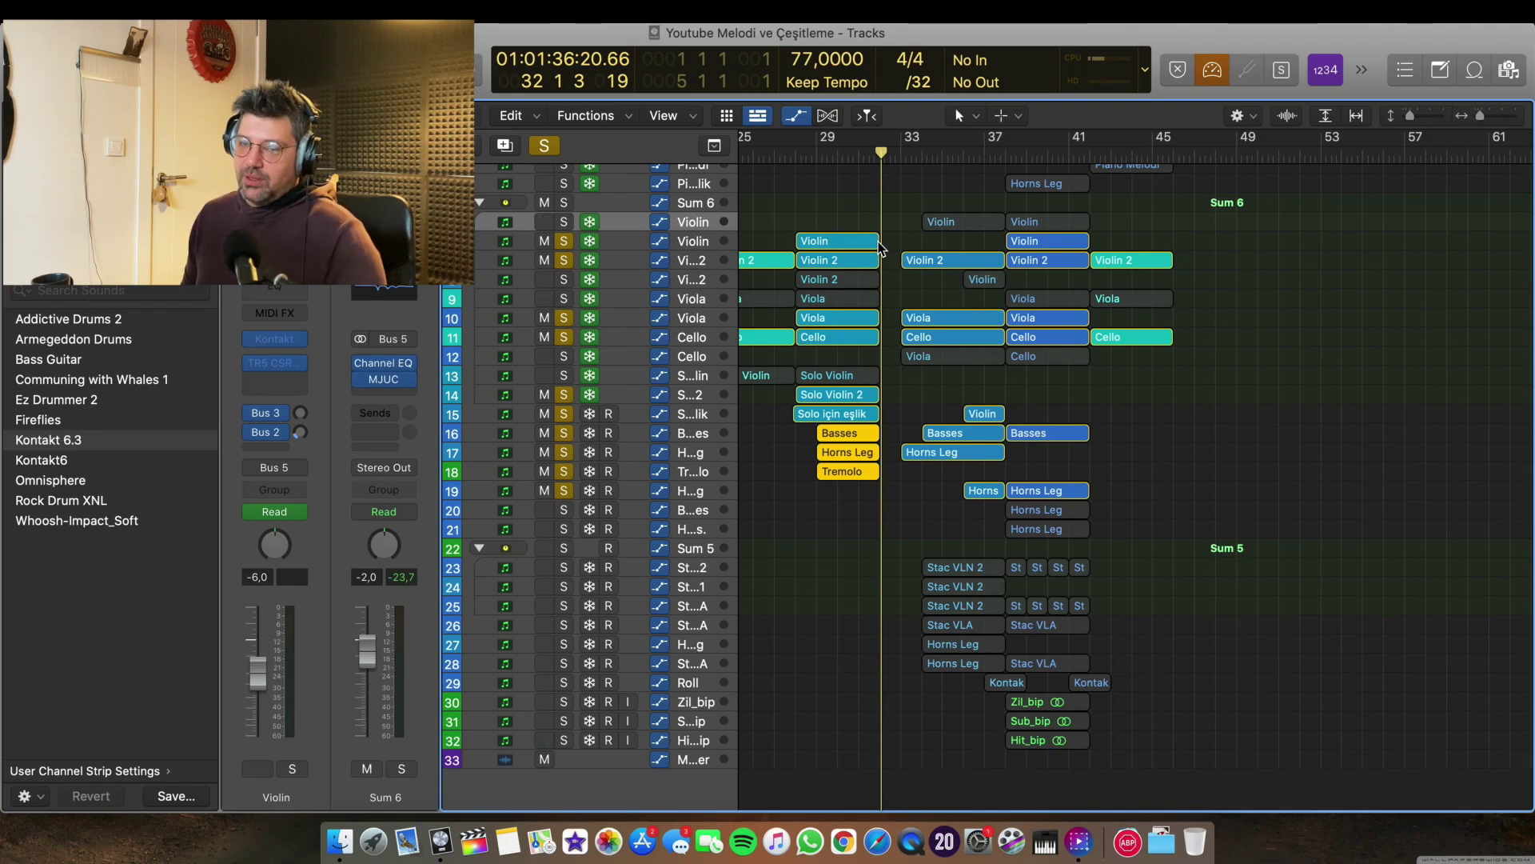
click(543, 147)
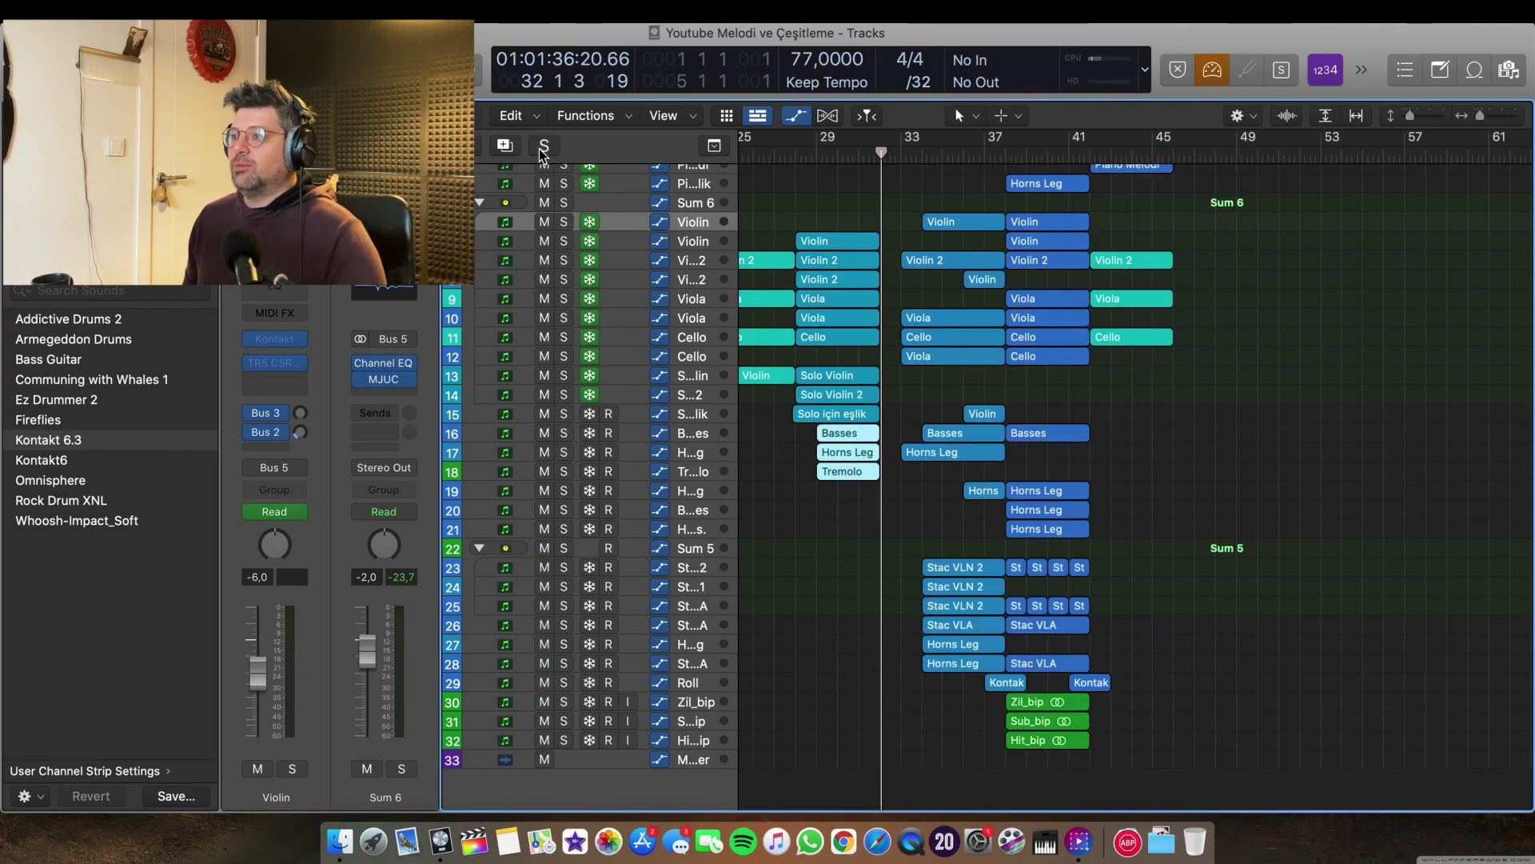
scroll(900, 212, up, 1)
click(893, 159)
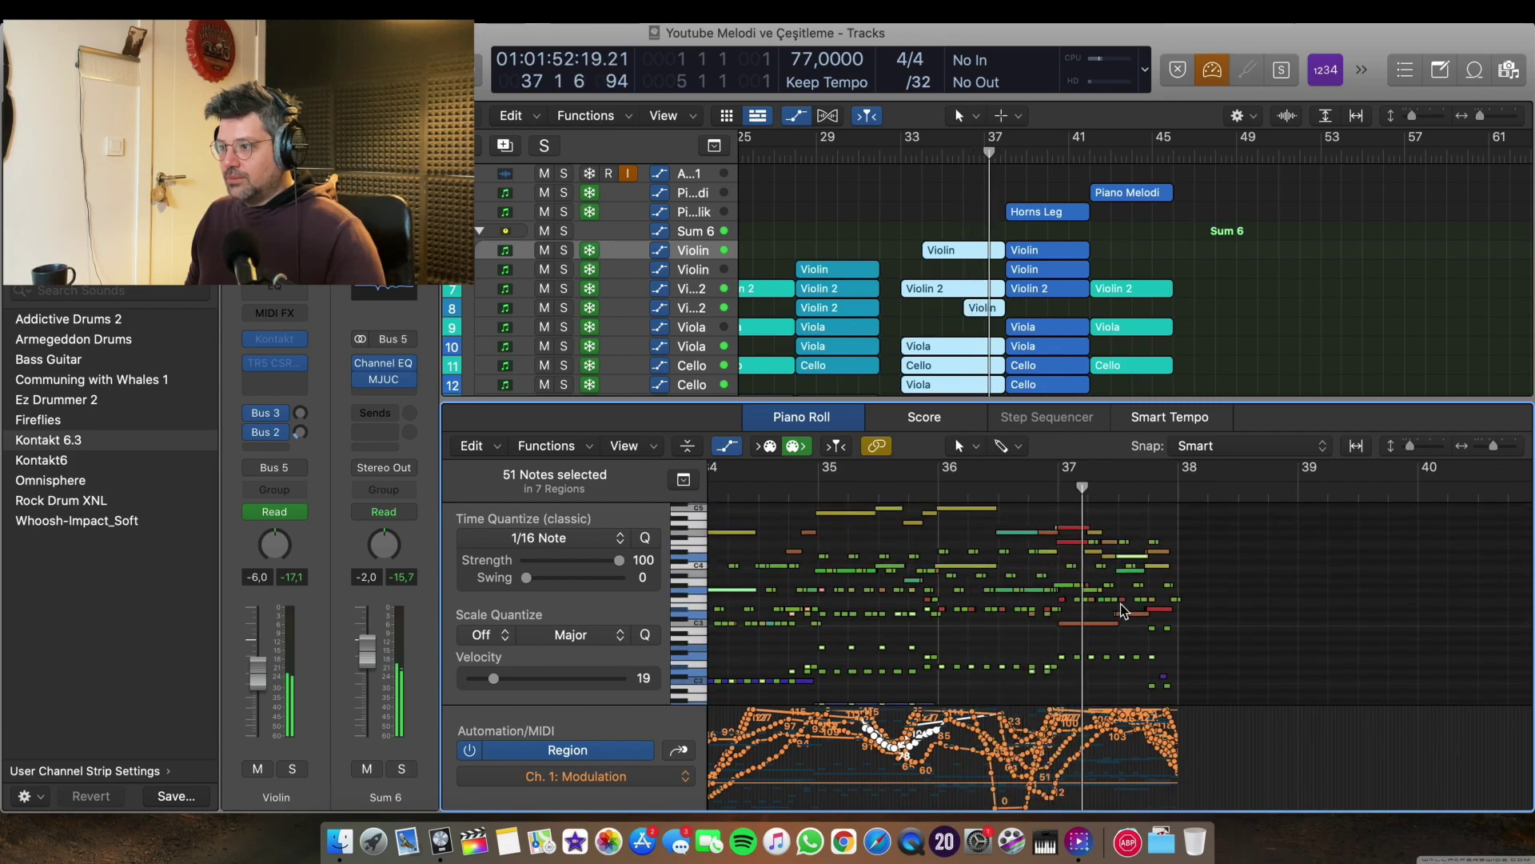
Stop playback near the end of bar 37, close the Piano Roll and return the playhead to bar 33.
key(space)
key(p)
click(915, 176)
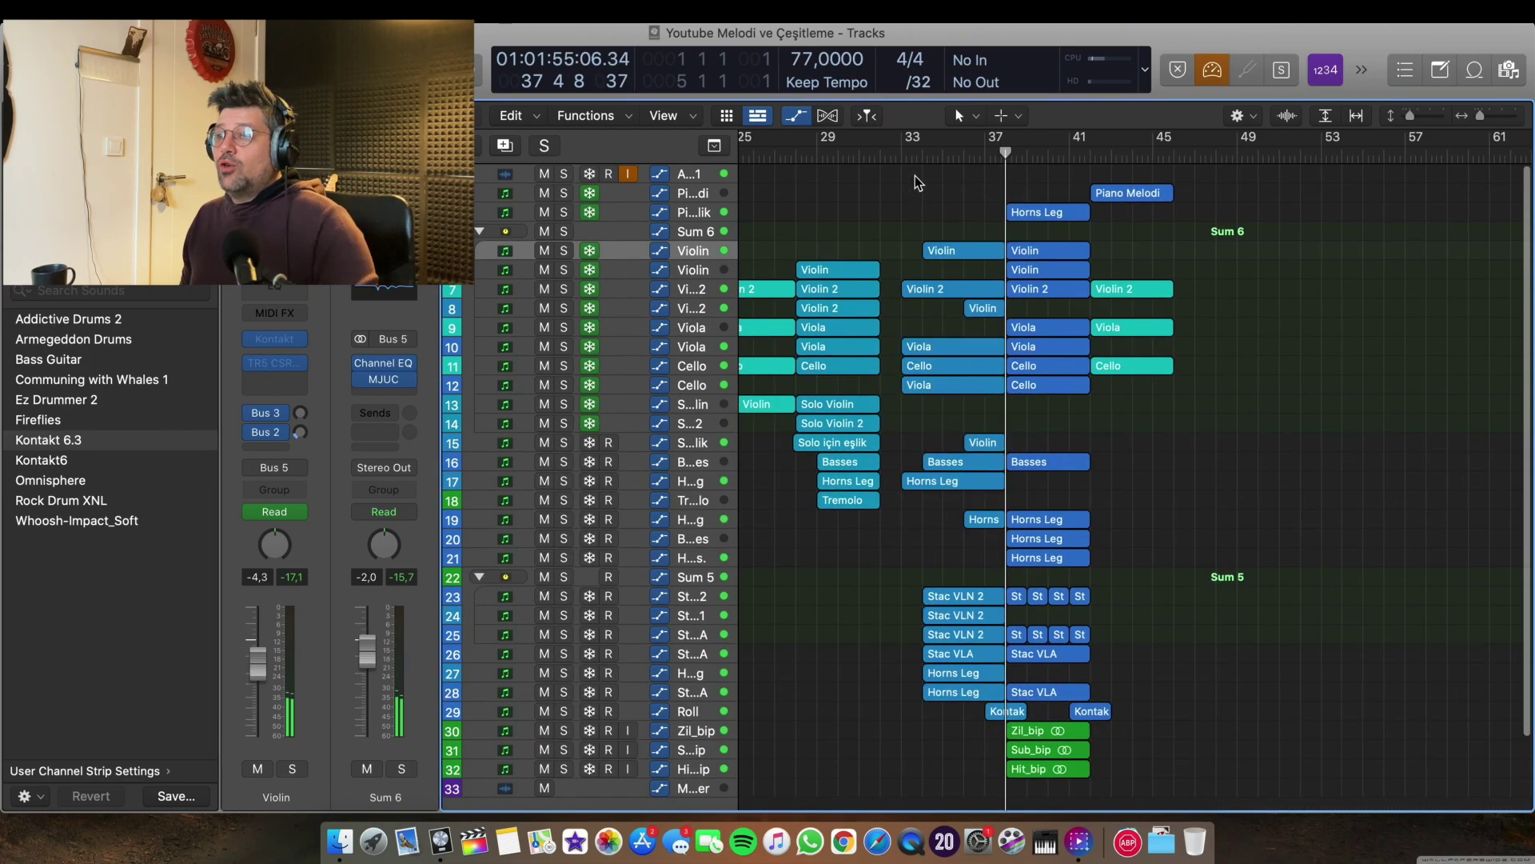
click(902, 156)
Set the playhead to bar 34 and solo the first audio track and Violin track 5.
key(super+Right)
key(super+Down)
key(super+Down)
key(super+Down)
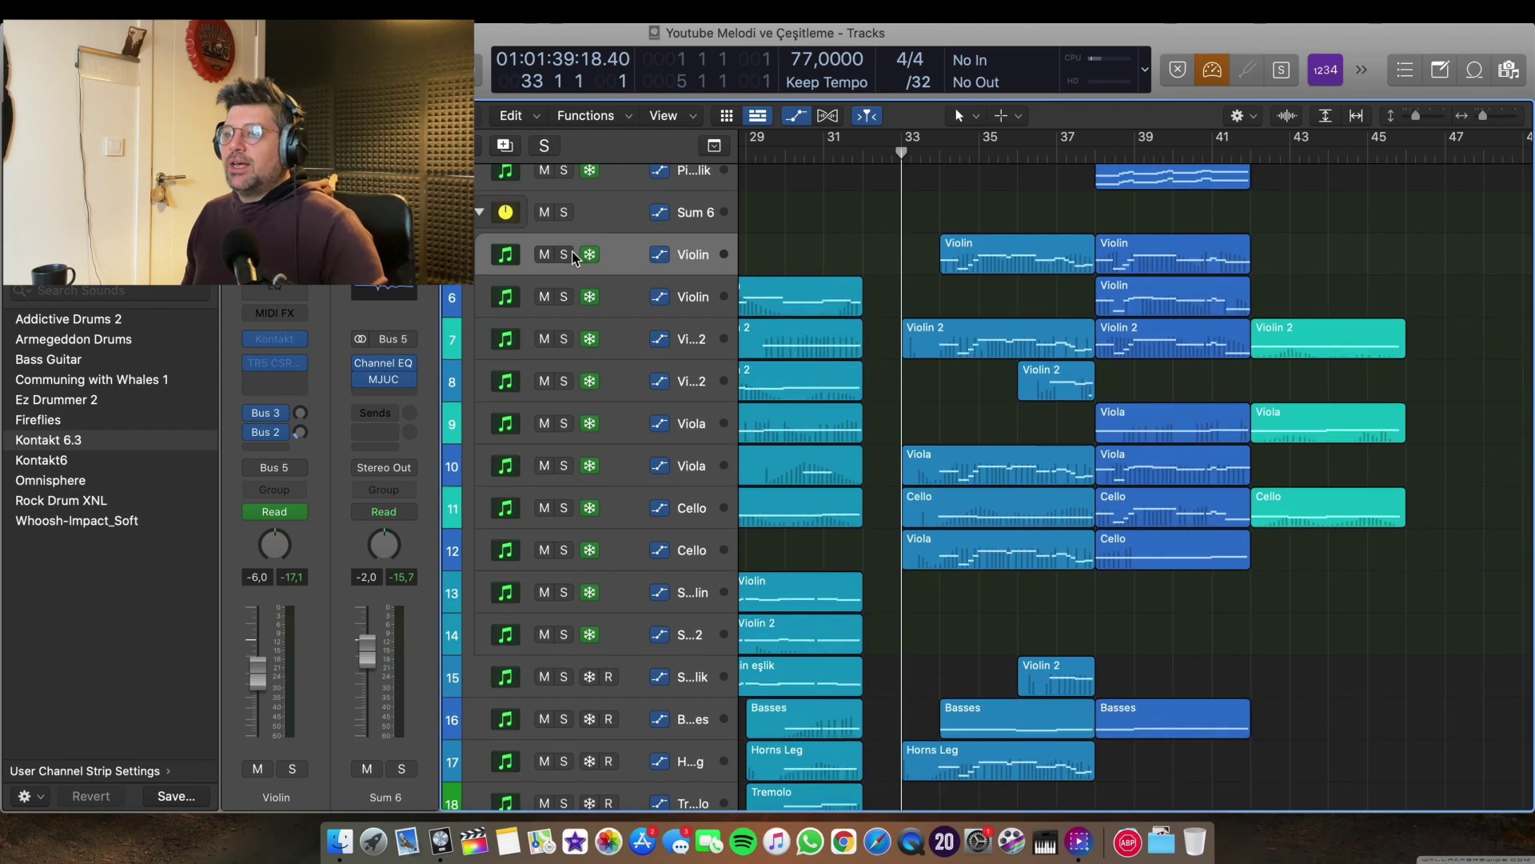
ctrl+alt+click(876, 218)
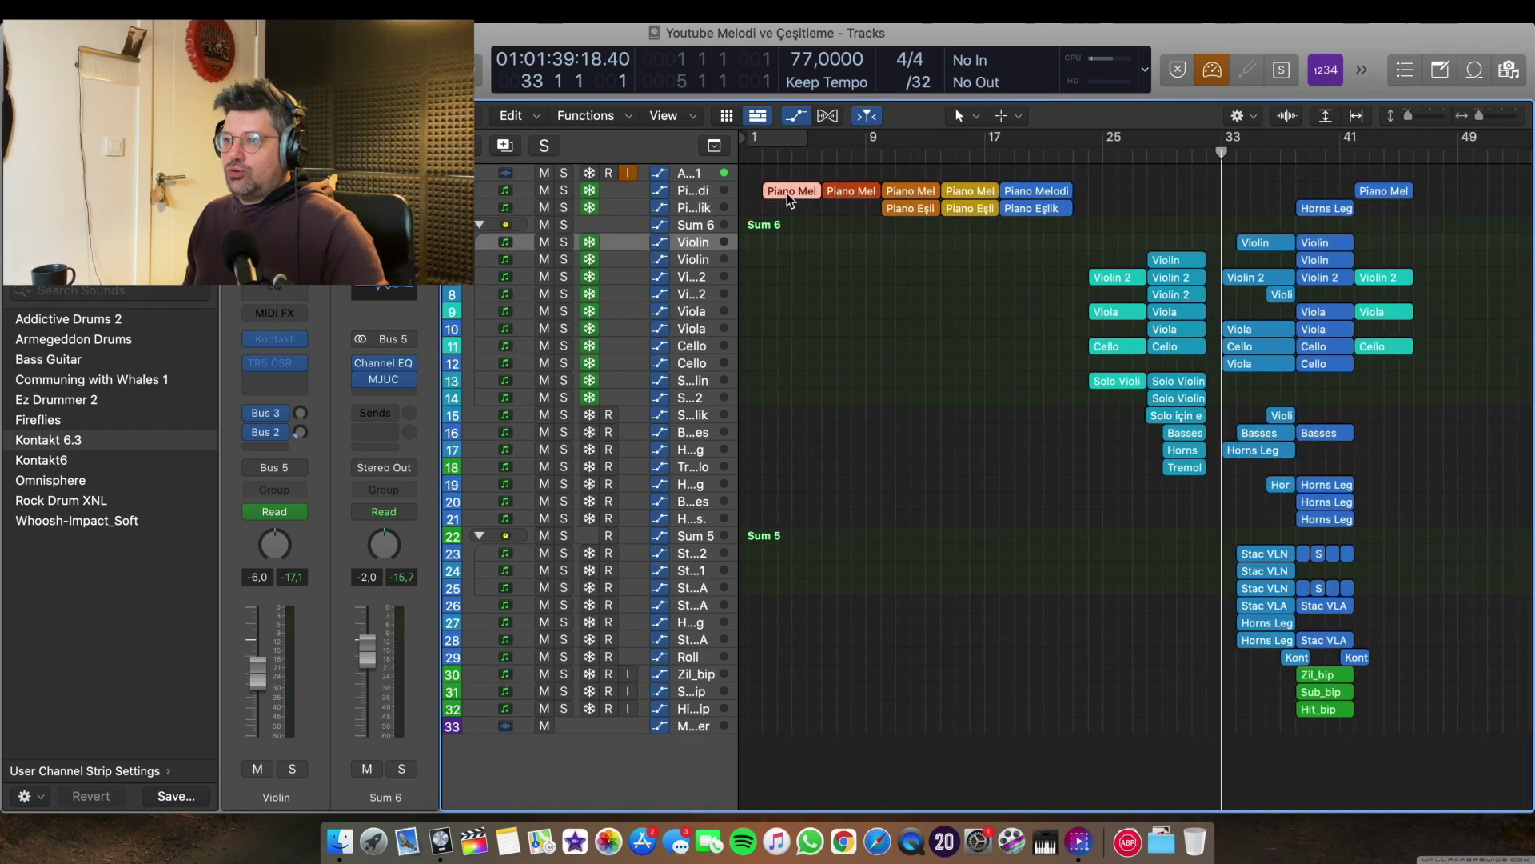
ctrl+alt+click(1284, 204)
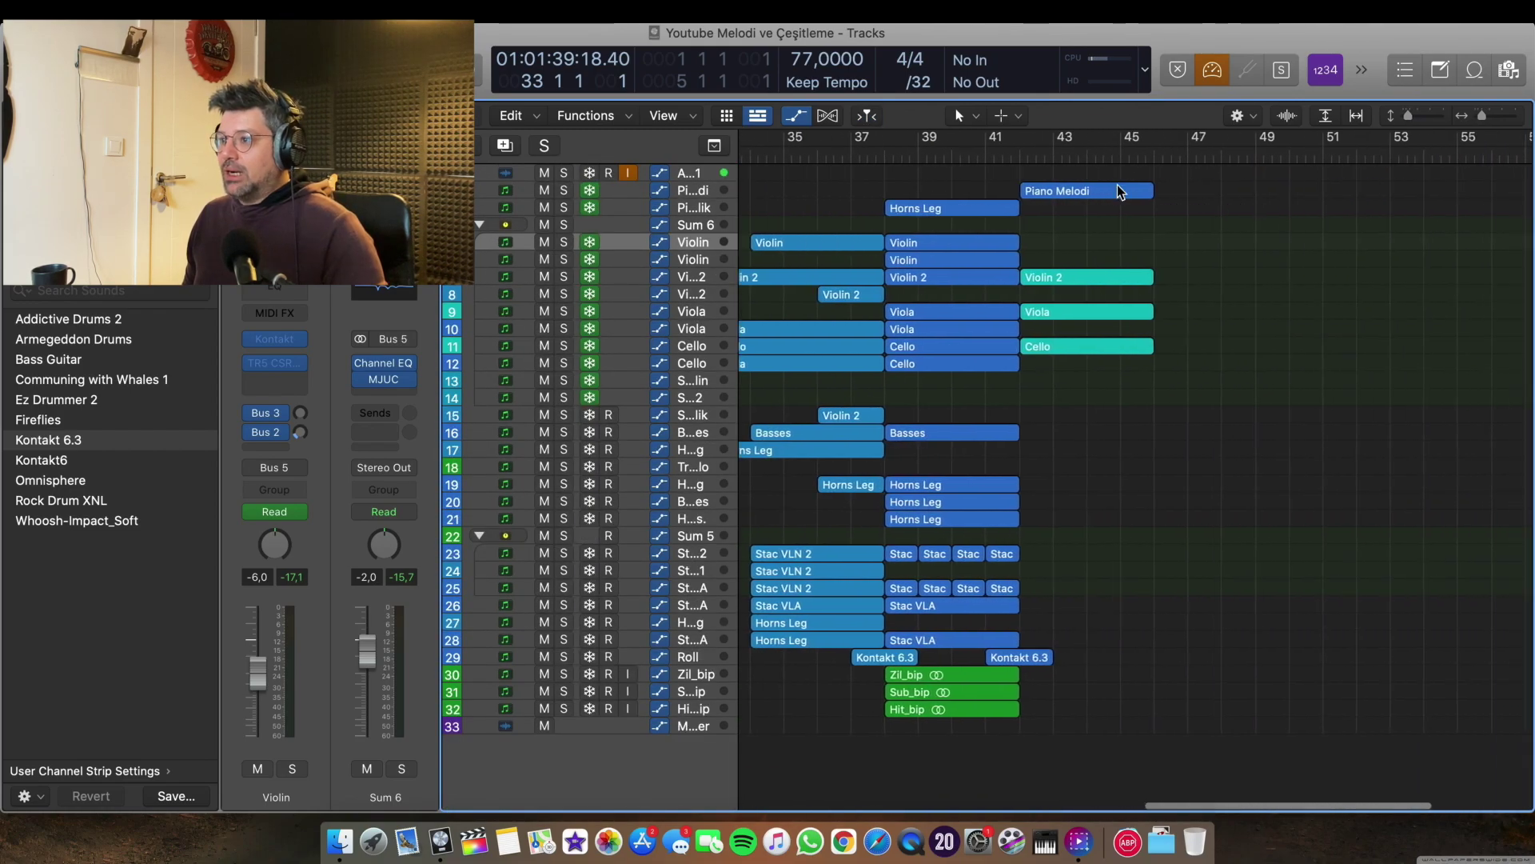
key(space)
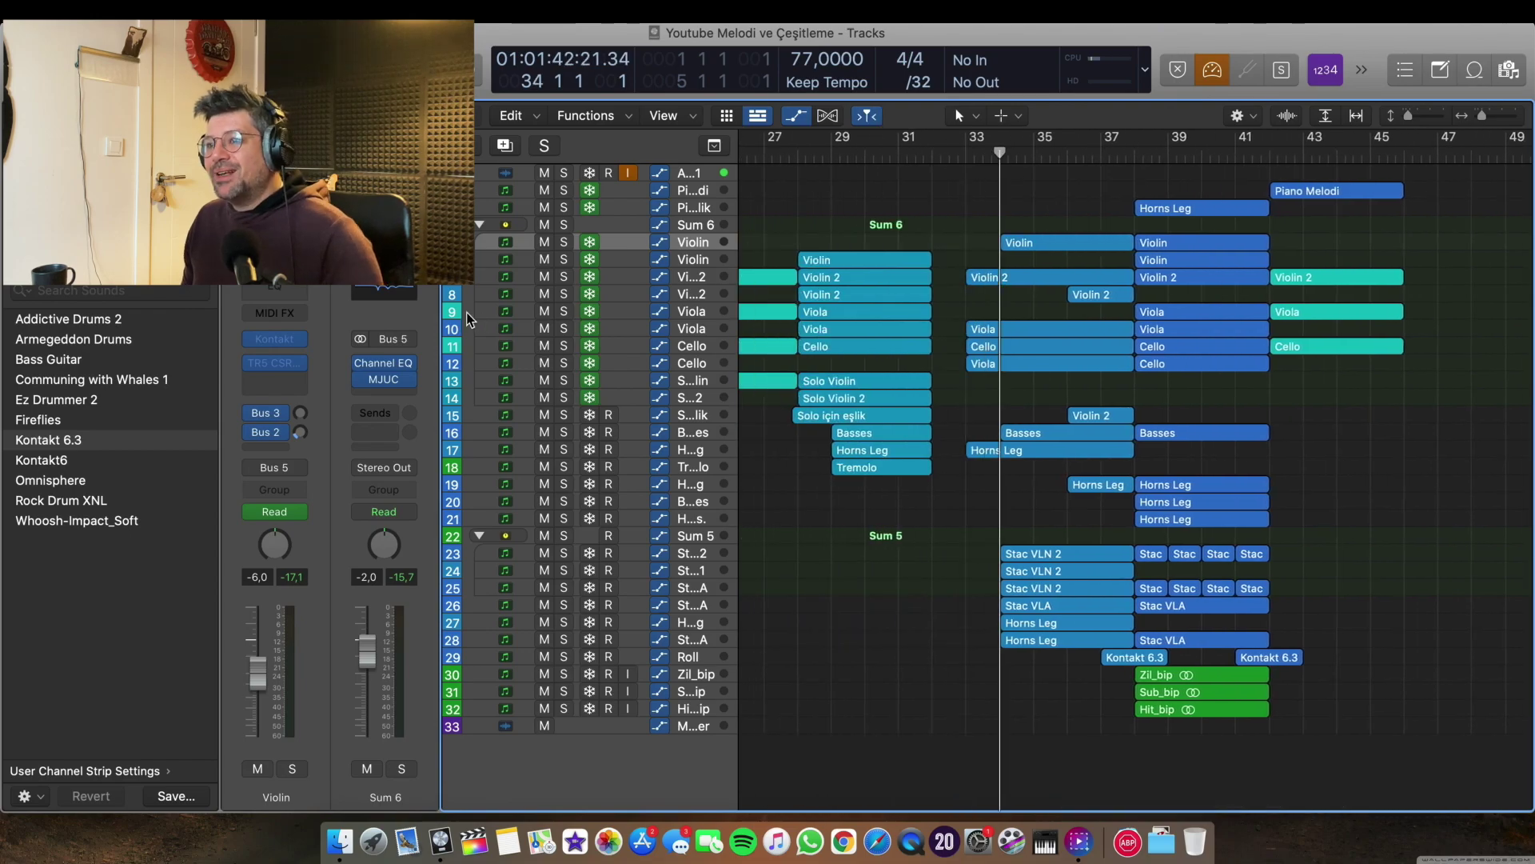
click(564, 172)
click(564, 242)
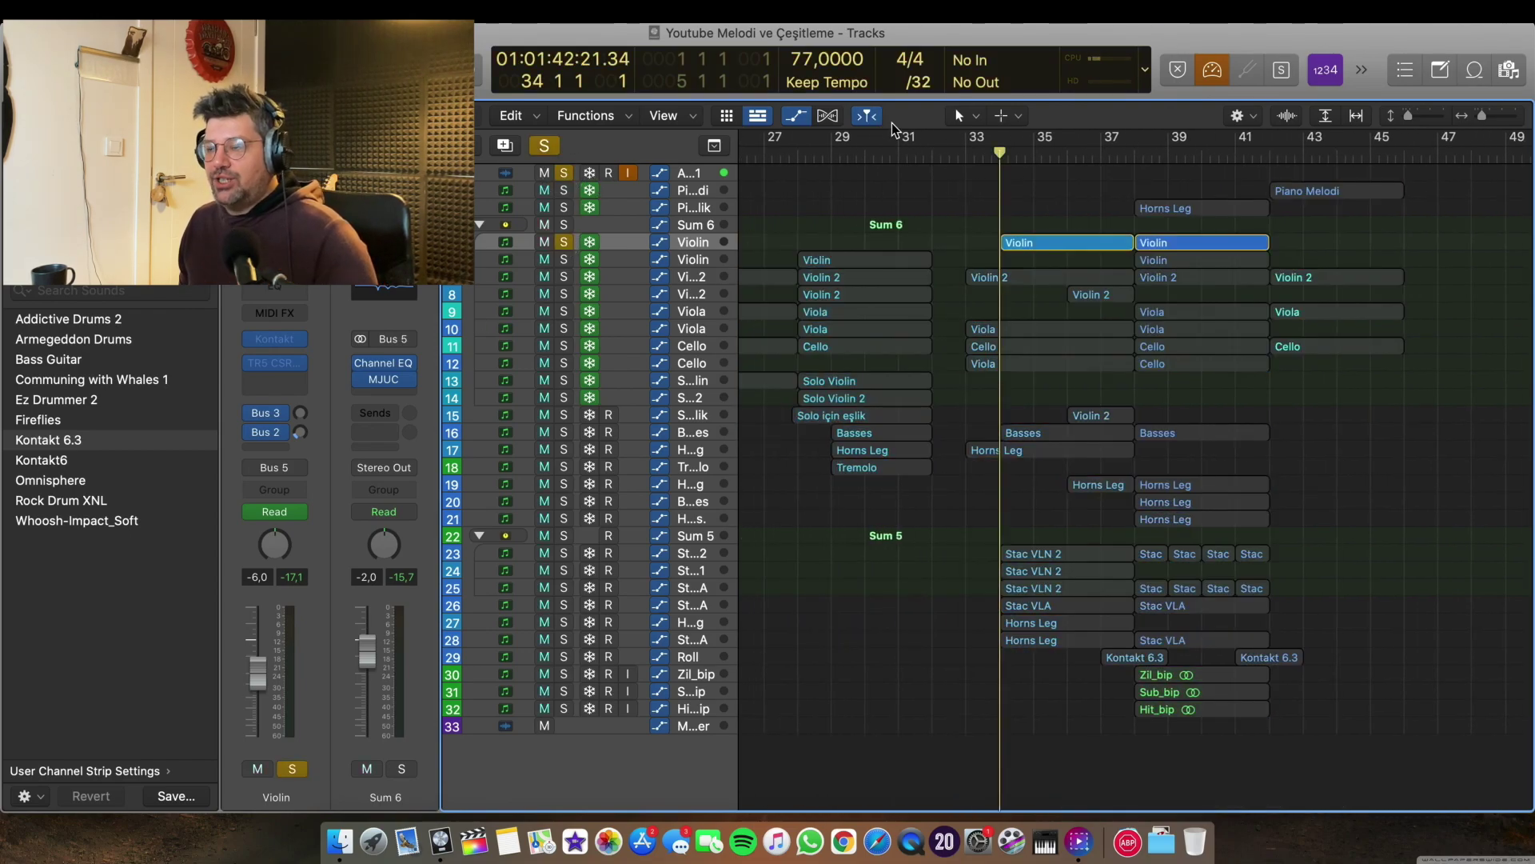
ctrl+alt+click(843, 229)
ctrl+alt+click(843, 230)
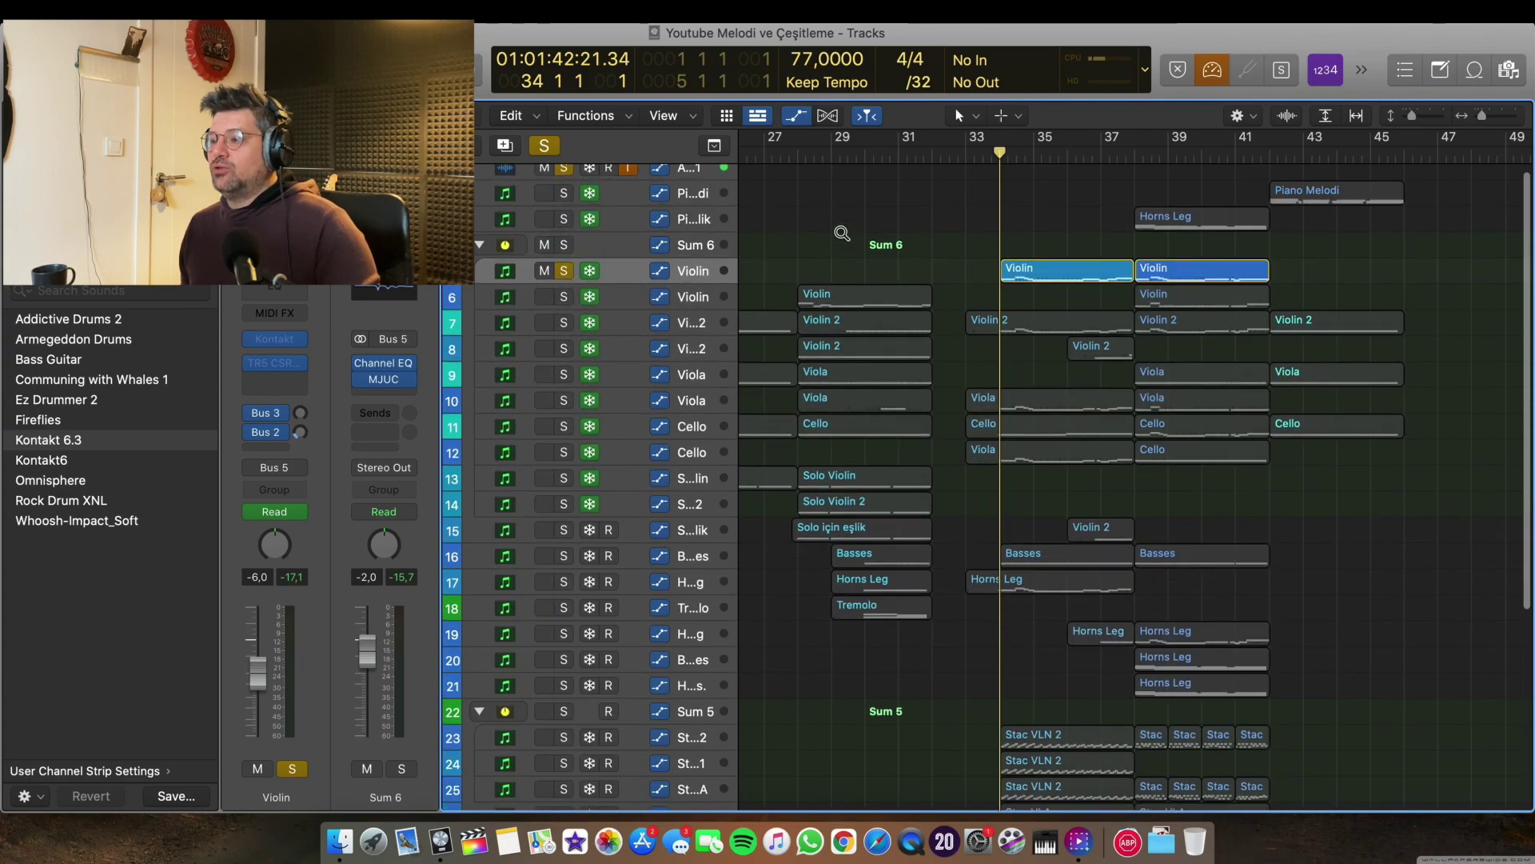
Play the soloed Violin track from bar 34, follow its region's notes in the Piano Roll and close the editor.
key(space)
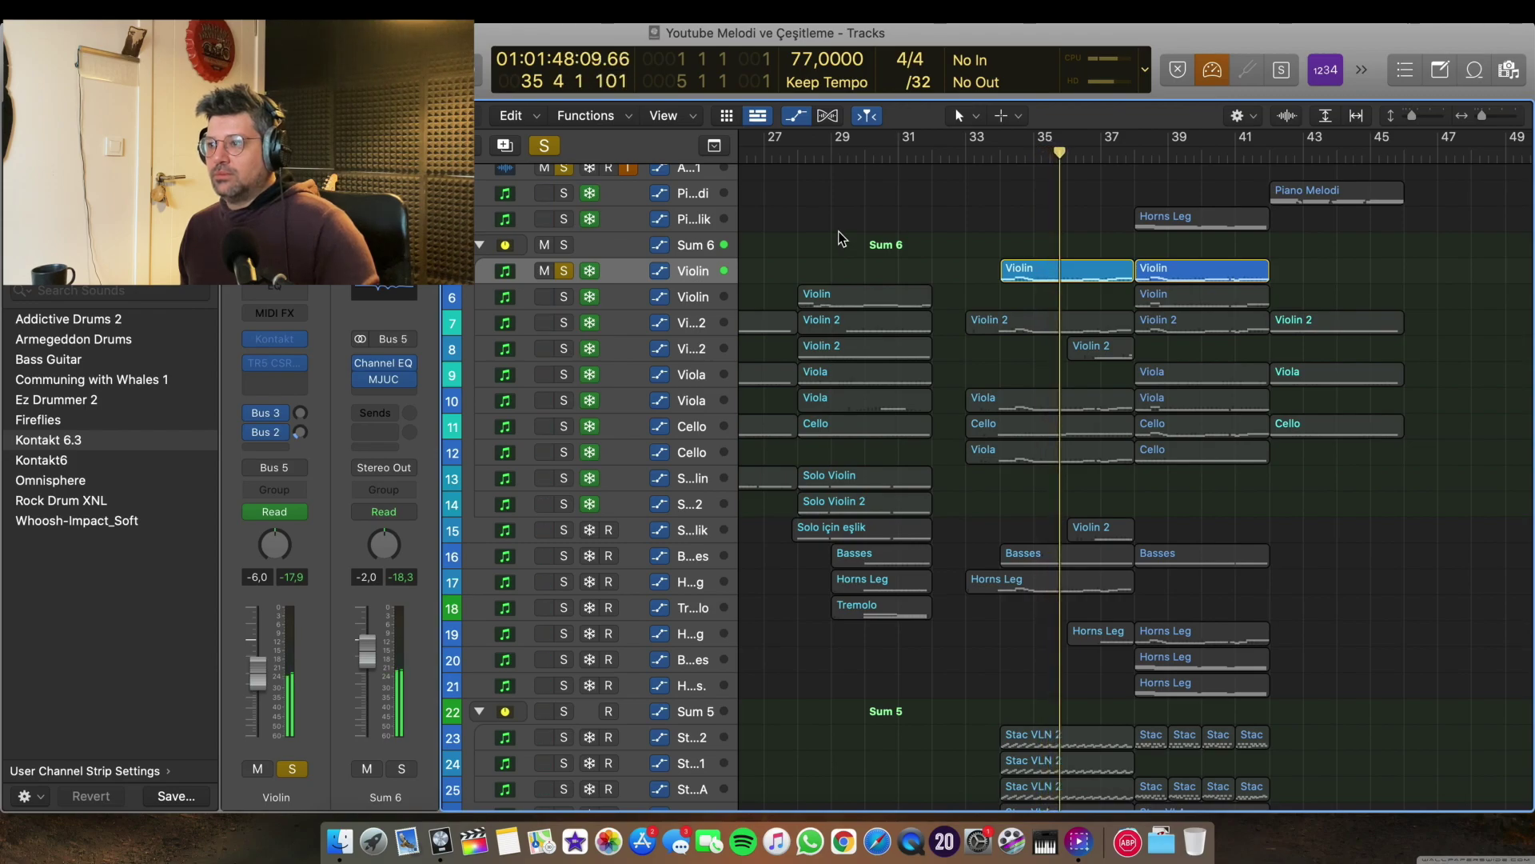
double_click(1116, 267)
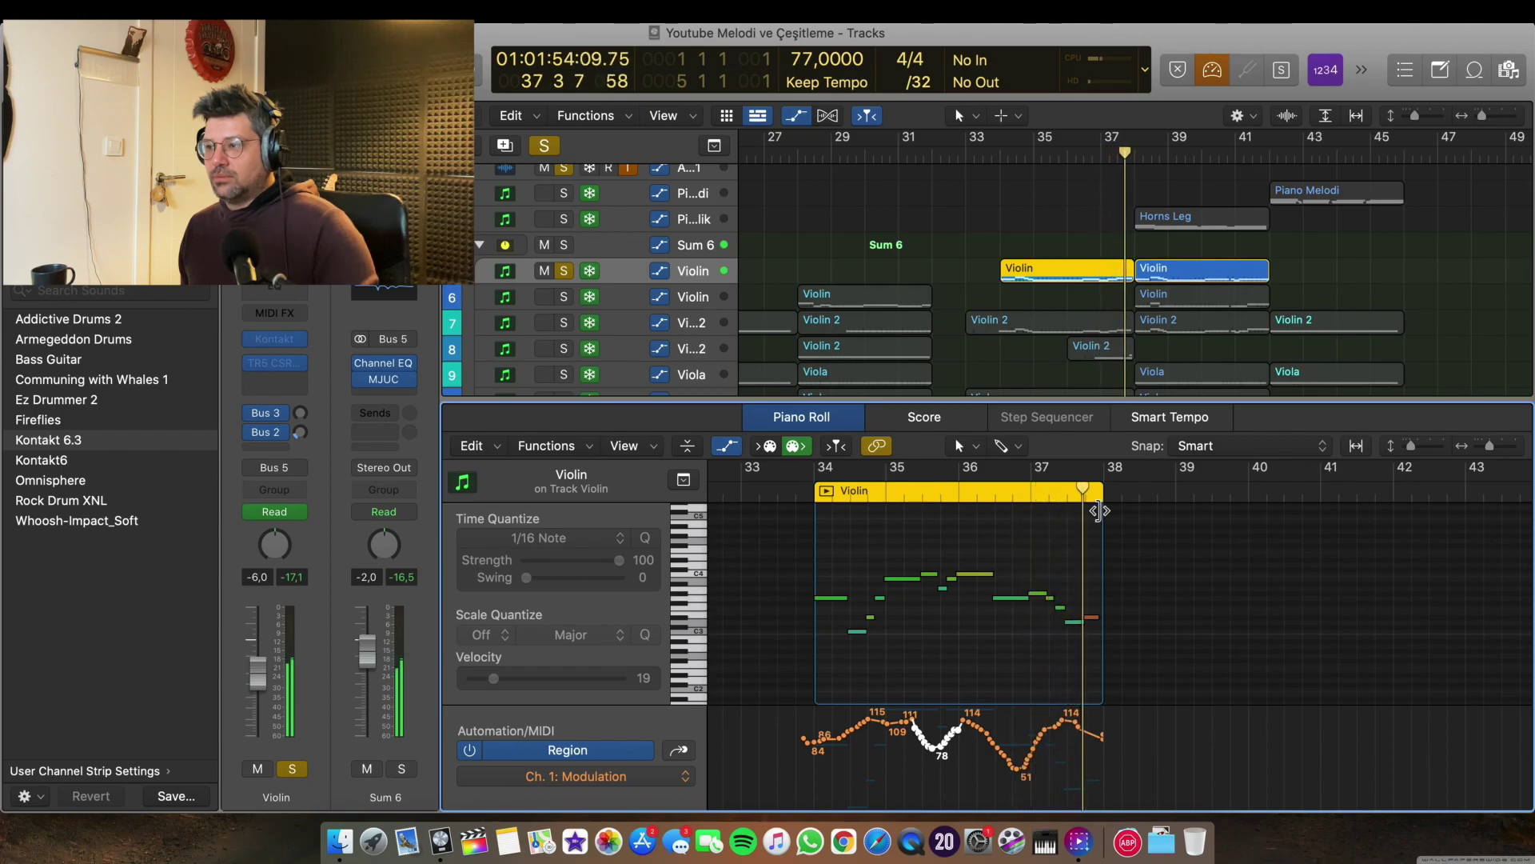
key(e)
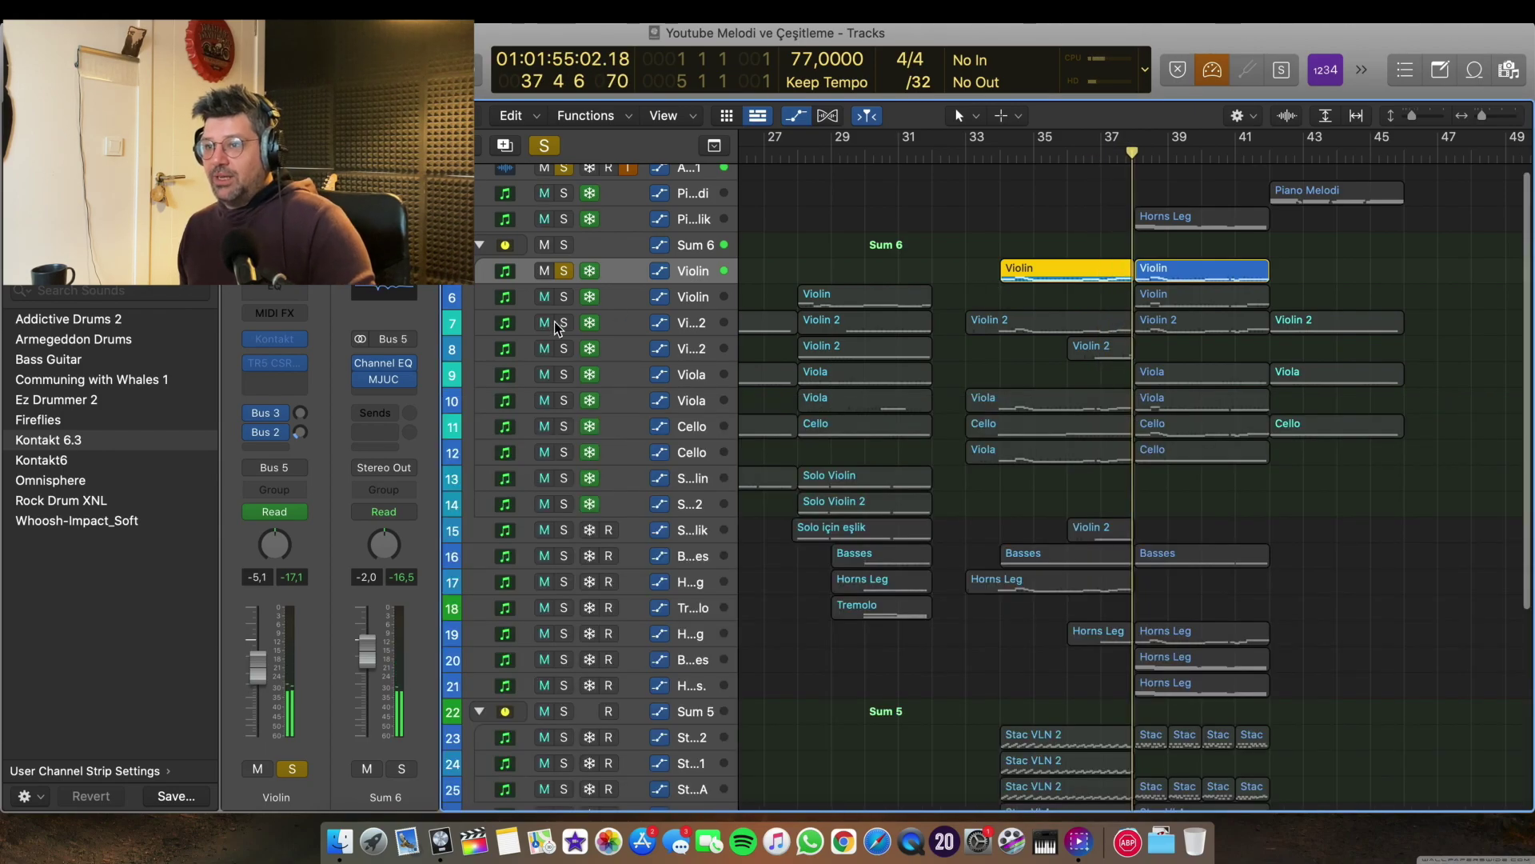
Add Violin 2 track 7, Viola track 10 and Cello track 12 to the soloed tracks while playing from bar 34.
click(560, 322)
click(996, 157)
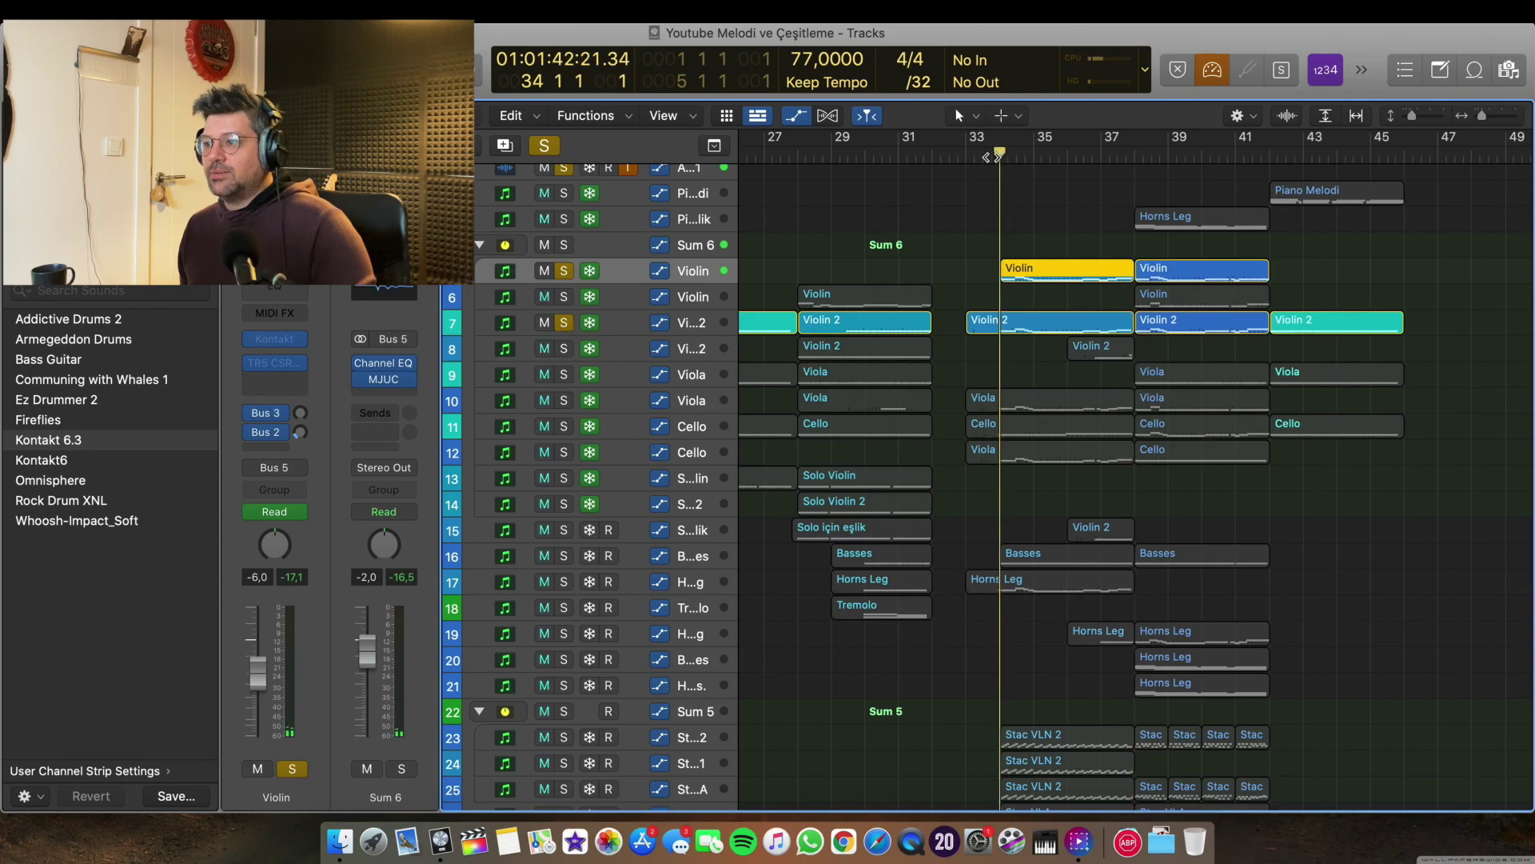
key(space)
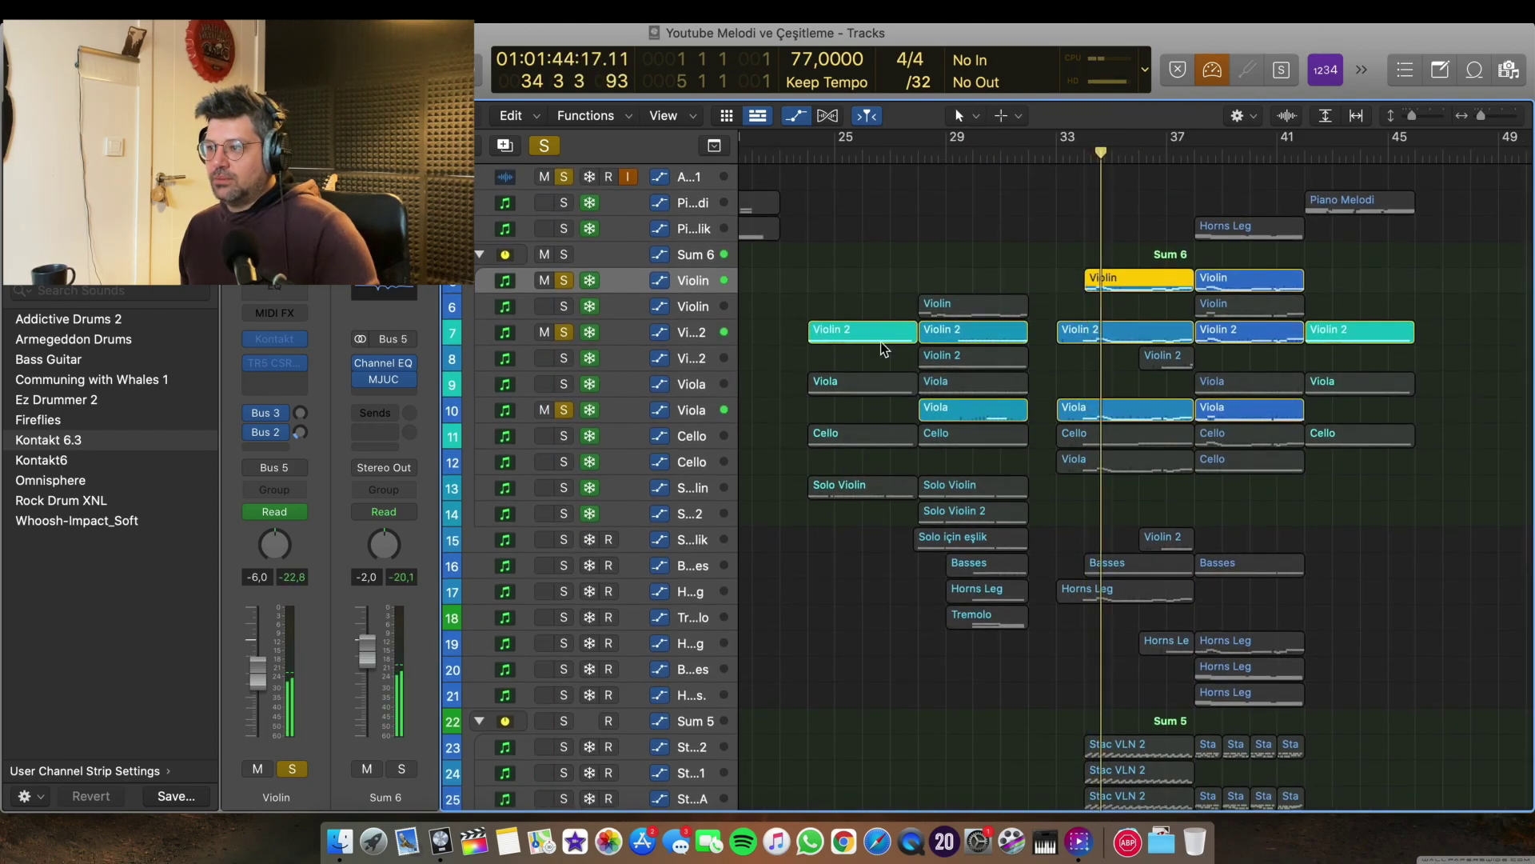
click(564, 464)
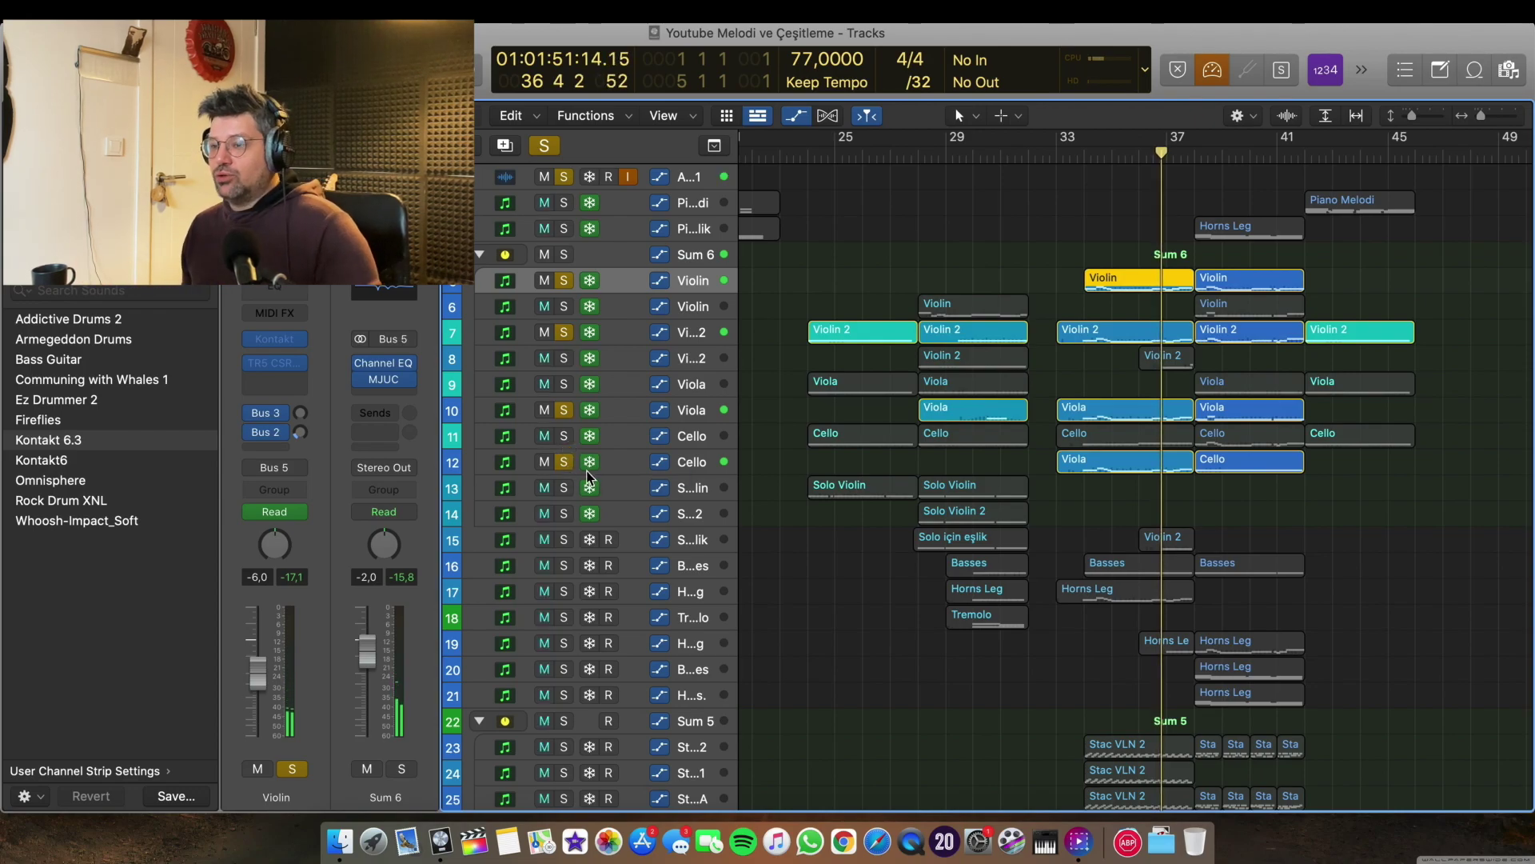
Move the playhead back to bar 33, stop playback and add Horns track 17 to the soloed tracks.
click(1066, 153)
key(space)
scroll(579, 558, down, 2)
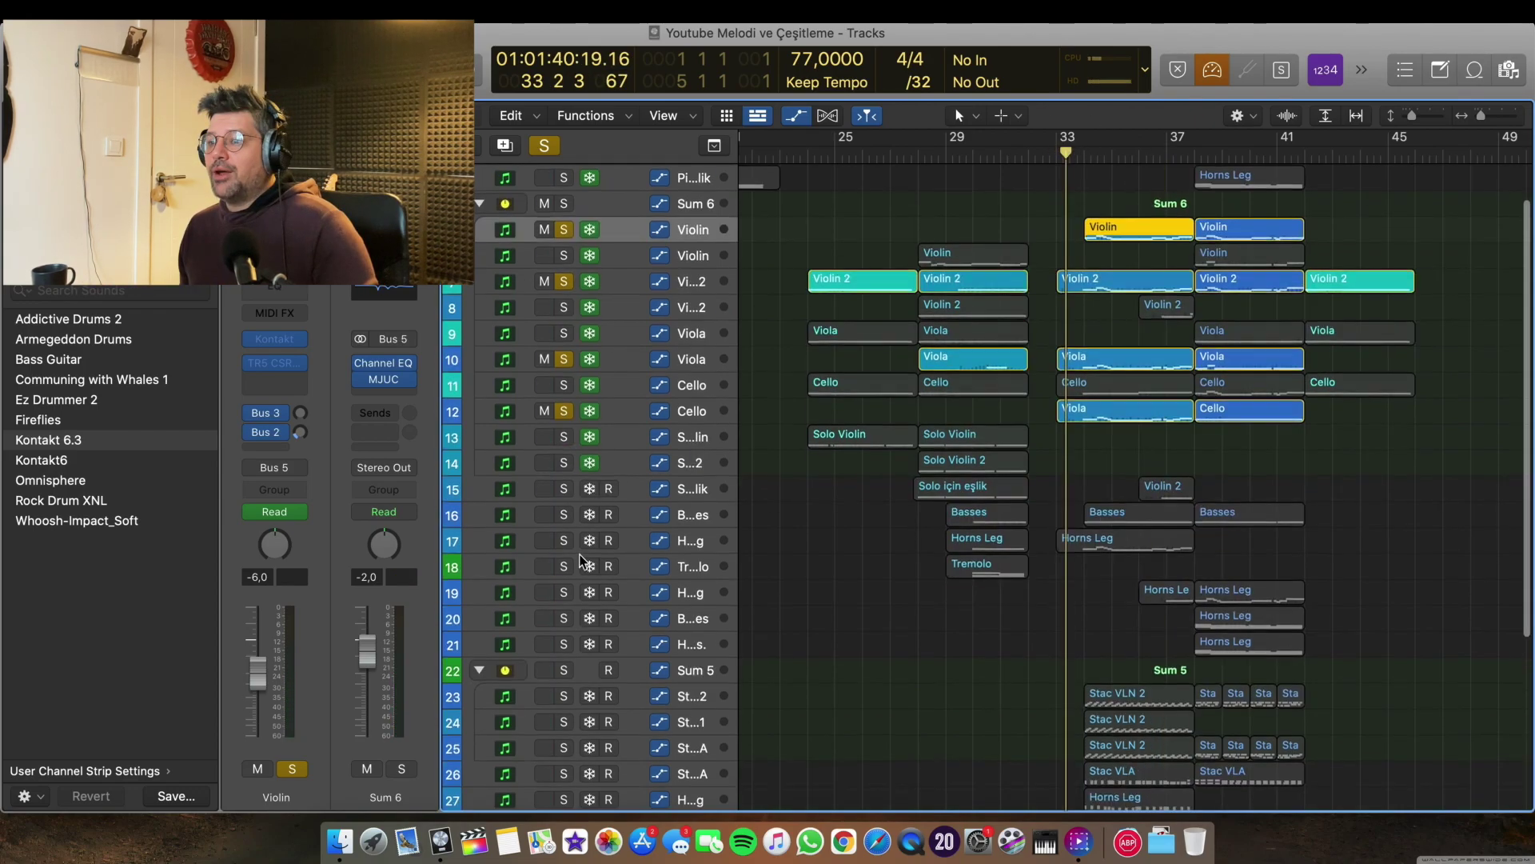
click(566, 540)
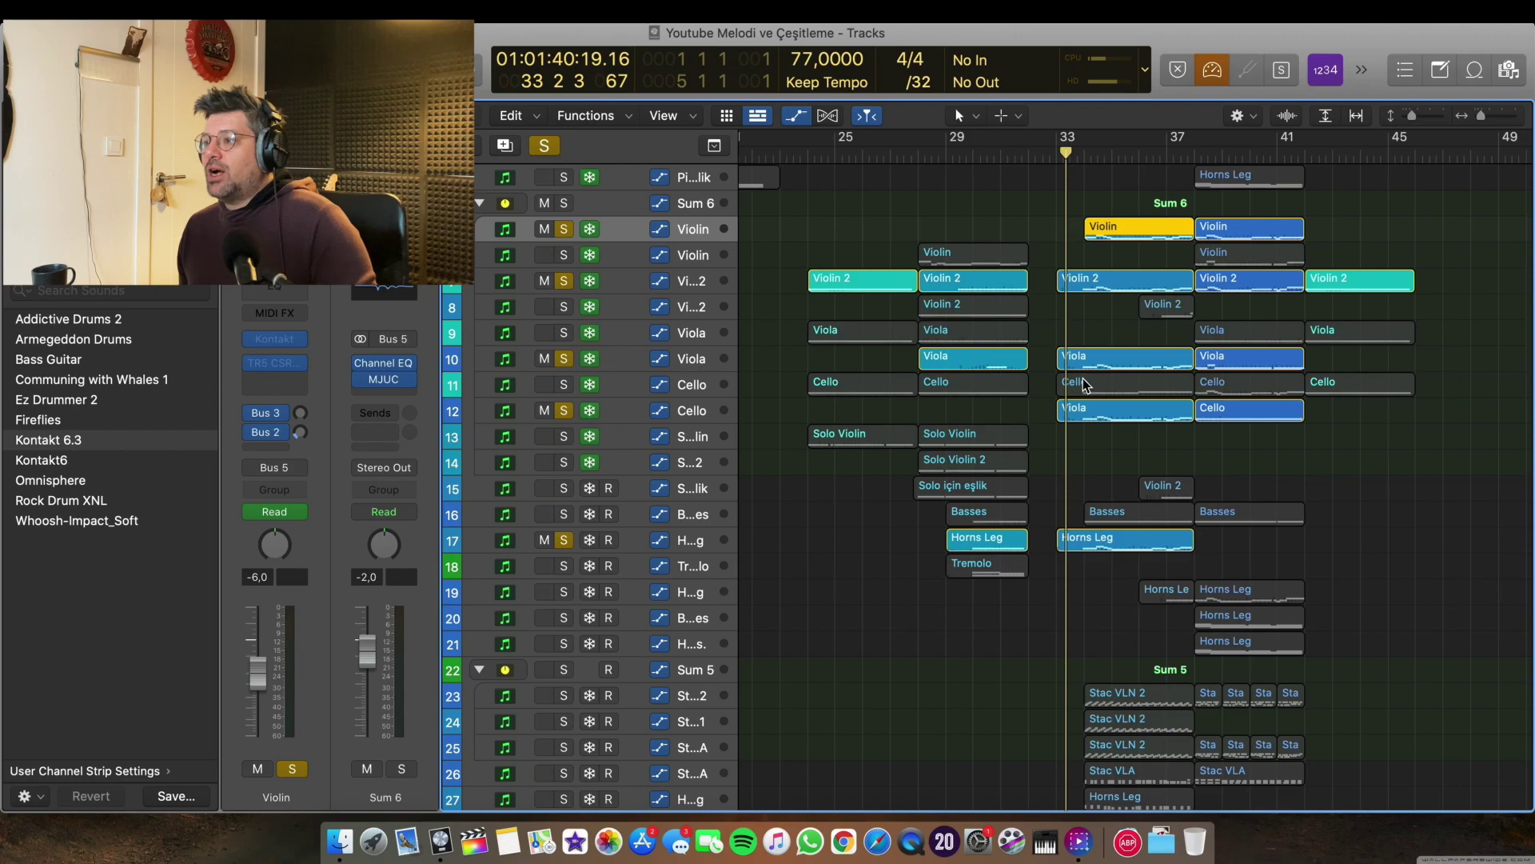
Inspect the notes of the Cello region at bar 33 in the Piano Roll, close the editor and clear all solos.
double_click(1083, 381)
drag(795, 525, 1128, 671)
key(e)
click(544, 145)
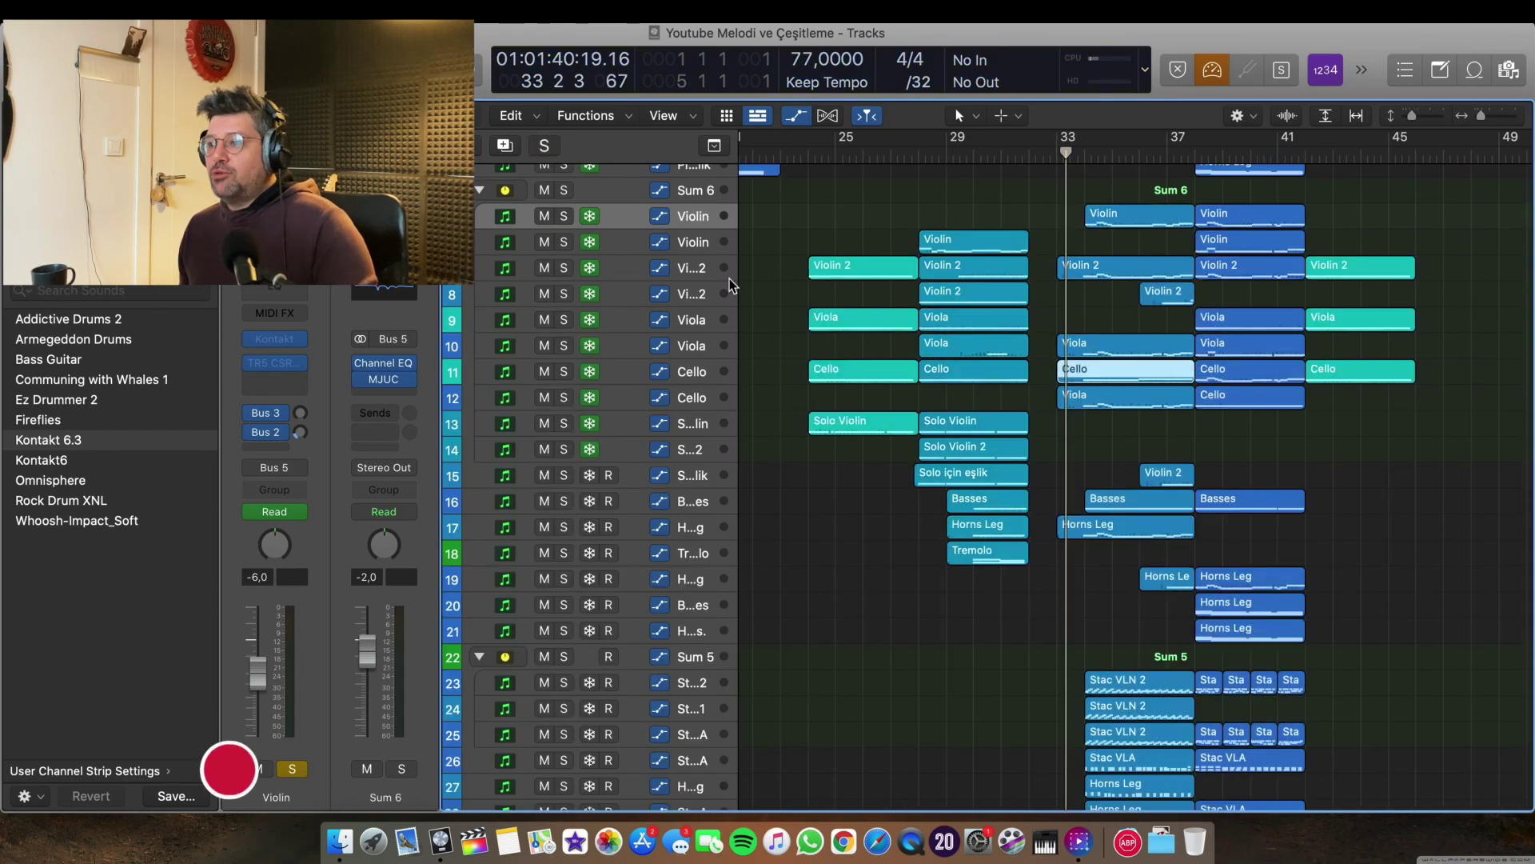
Solo the Sum 5 stack and tracks 26 to 29.
scroll(991, 506, down, 3)
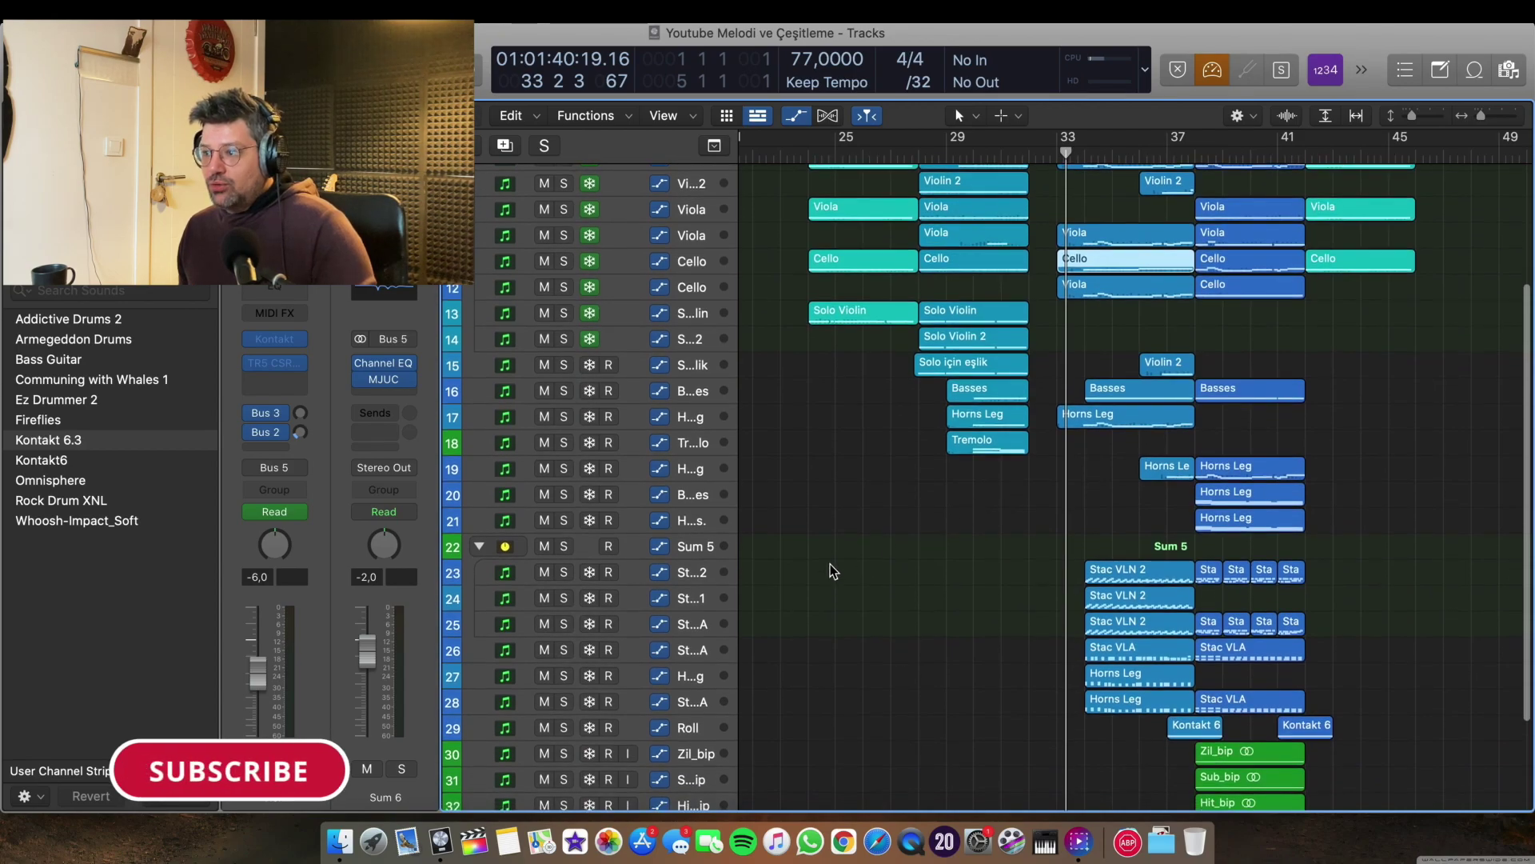
click(564, 545)
scroll(570, 600, up, 3)
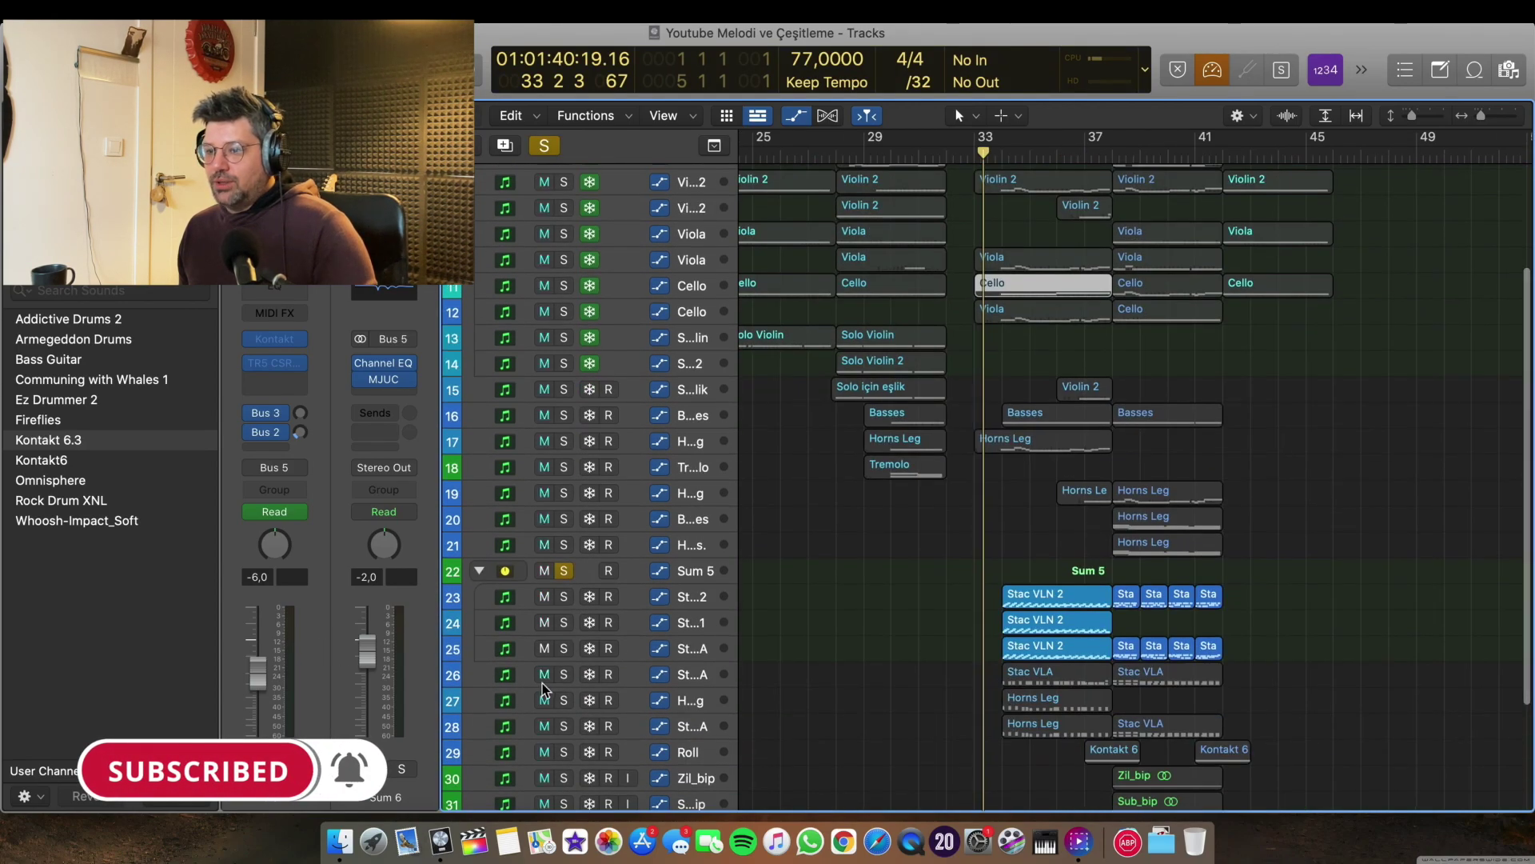
drag(563, 675, 564, 752)
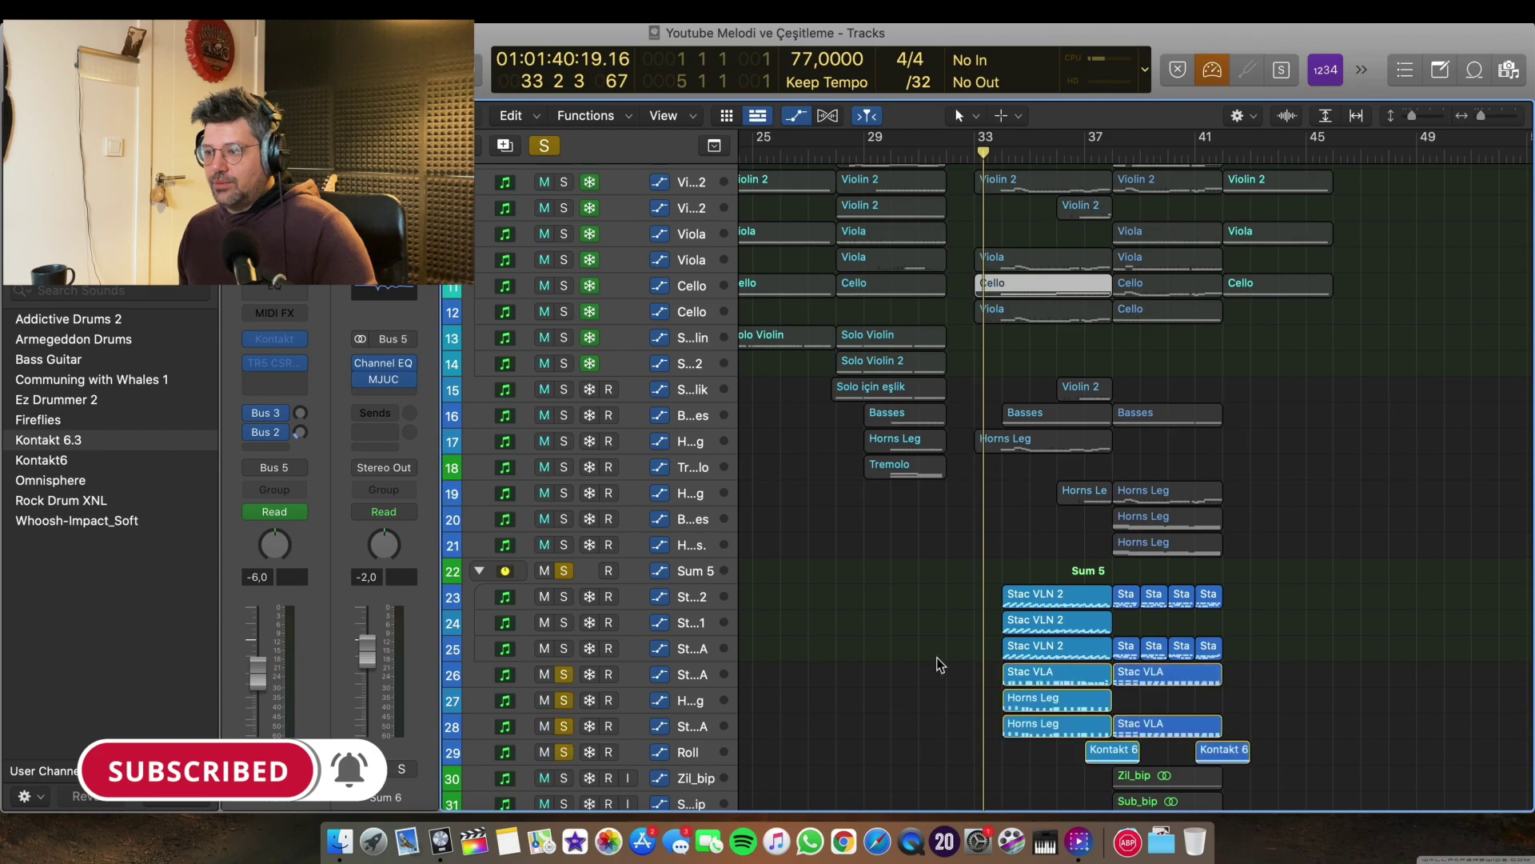
Open the Stac VLN 2, Stac VLA and Horns Leg regions starting at bar 34 on tracks 23 to 28 together in the Piano Roll.
key(super+Right)
key(super+Right)
key(super+Right)
key(super+Right)
drag(1011, 603, 1040, 732)
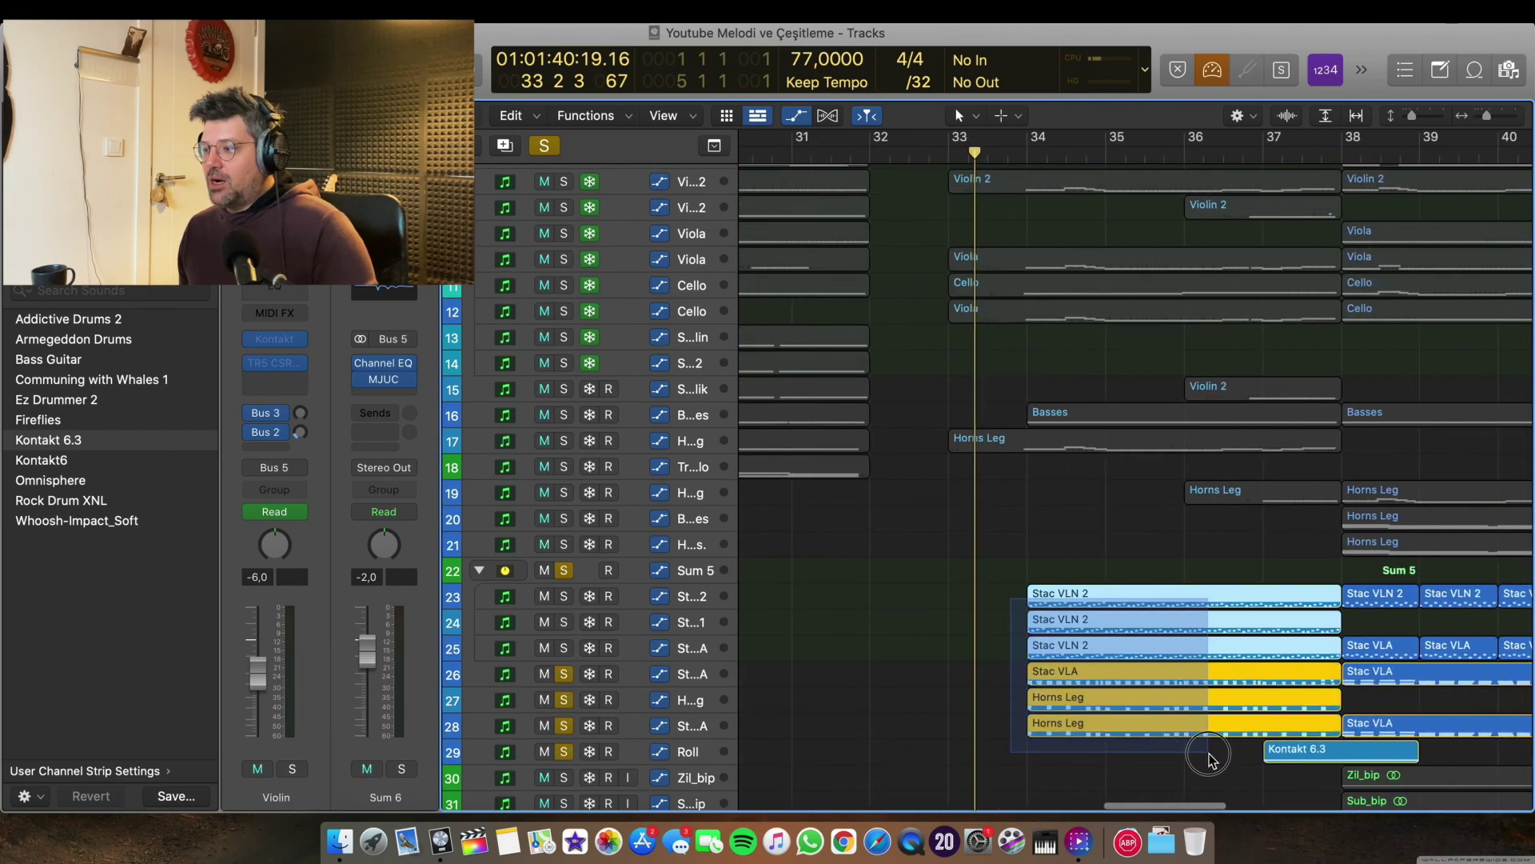
double_click(1141, 596)
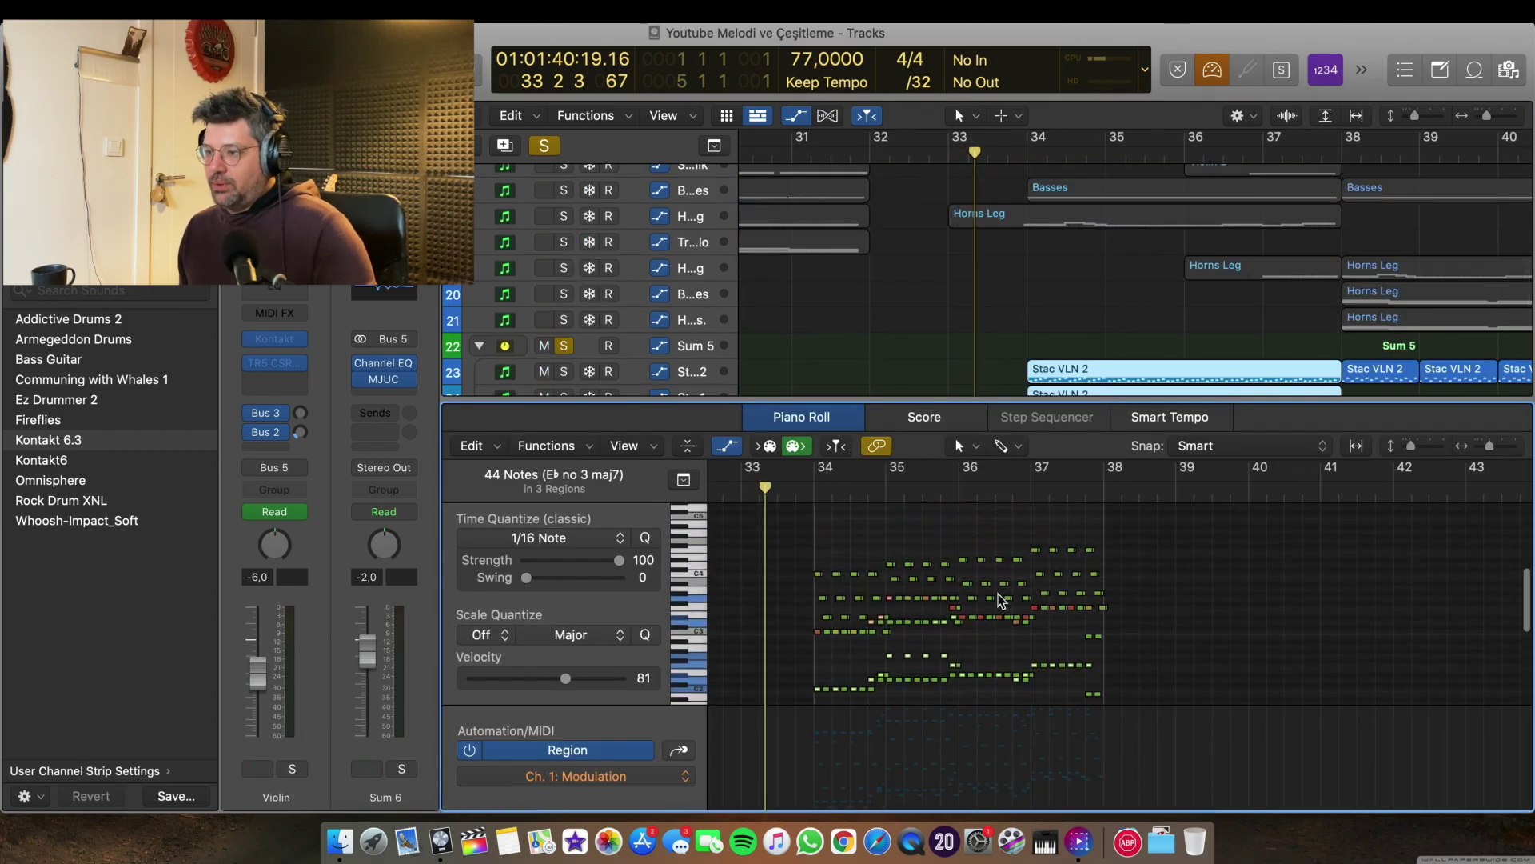
scroll(1001, 601, left, 9)
scroll(1001, 602, right, 4)
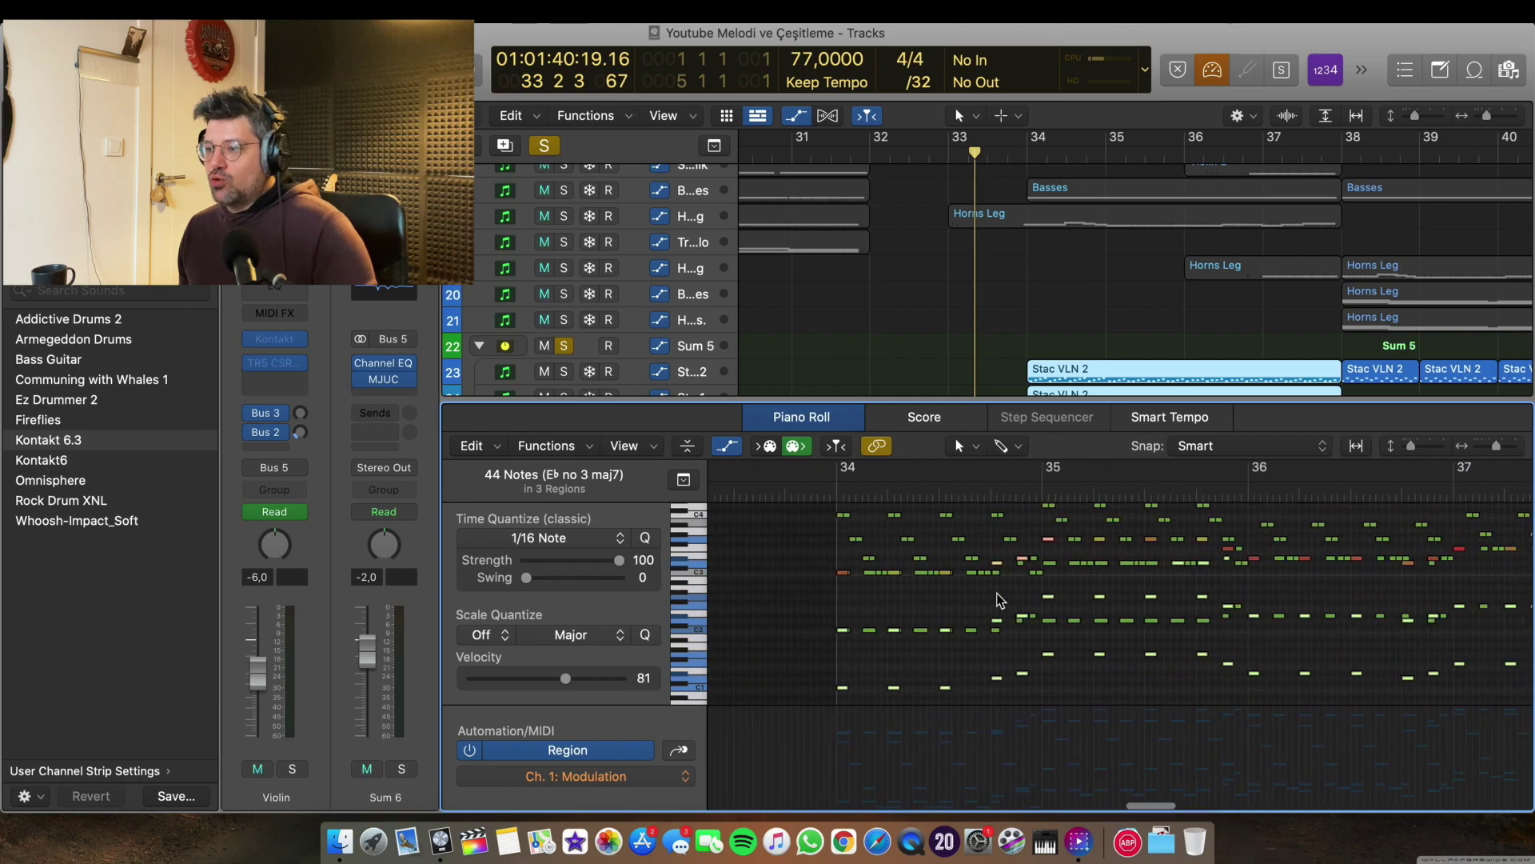
scroll(1001, 601, up, 1)
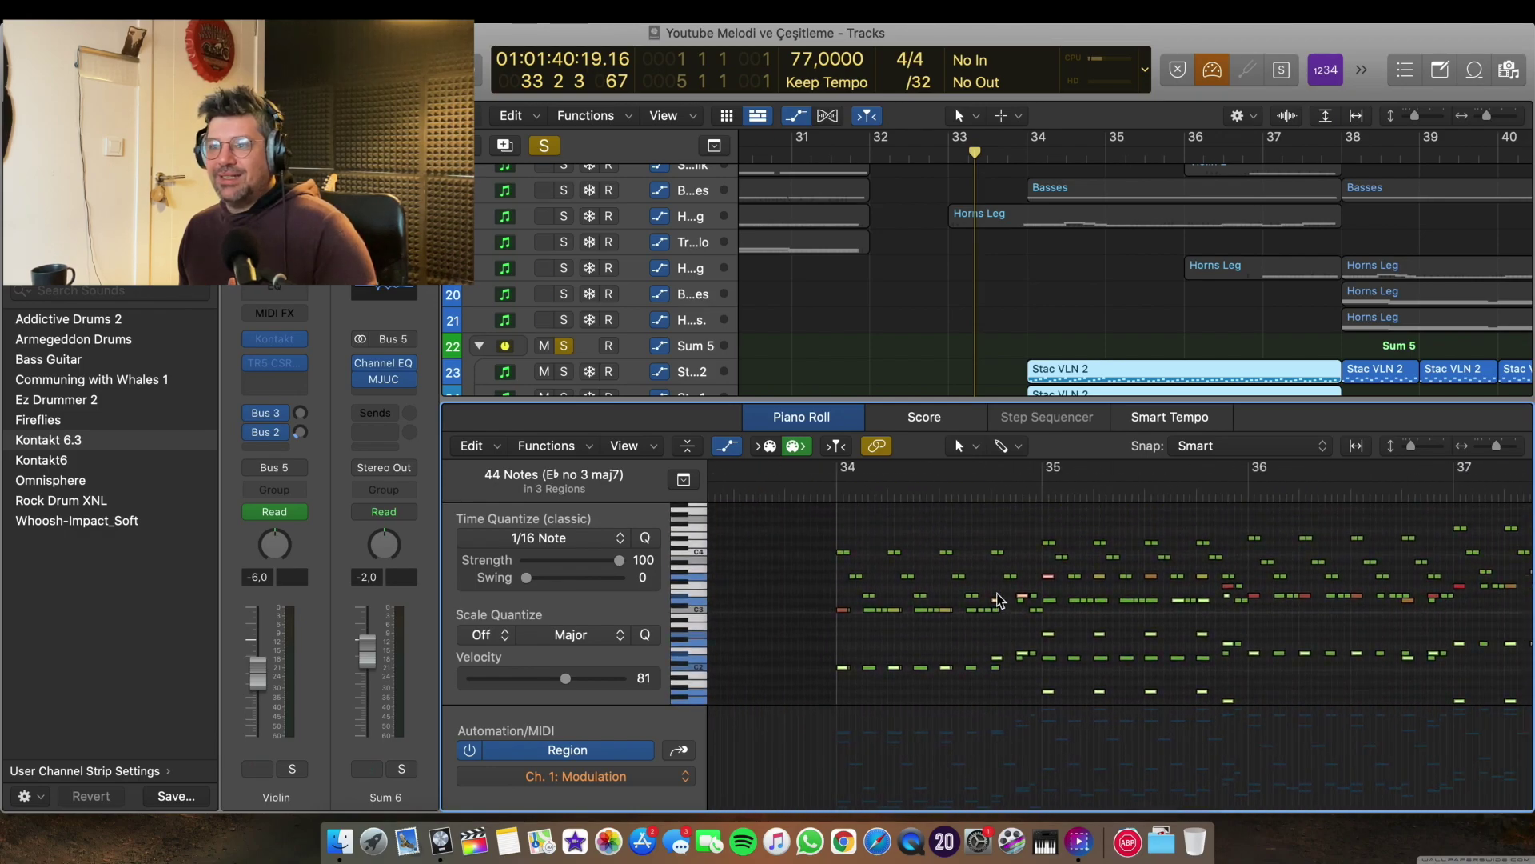
Play the soloed staccato regions through to bar 38, close the Piano Roll and deselect the regions.
key(shift+space)
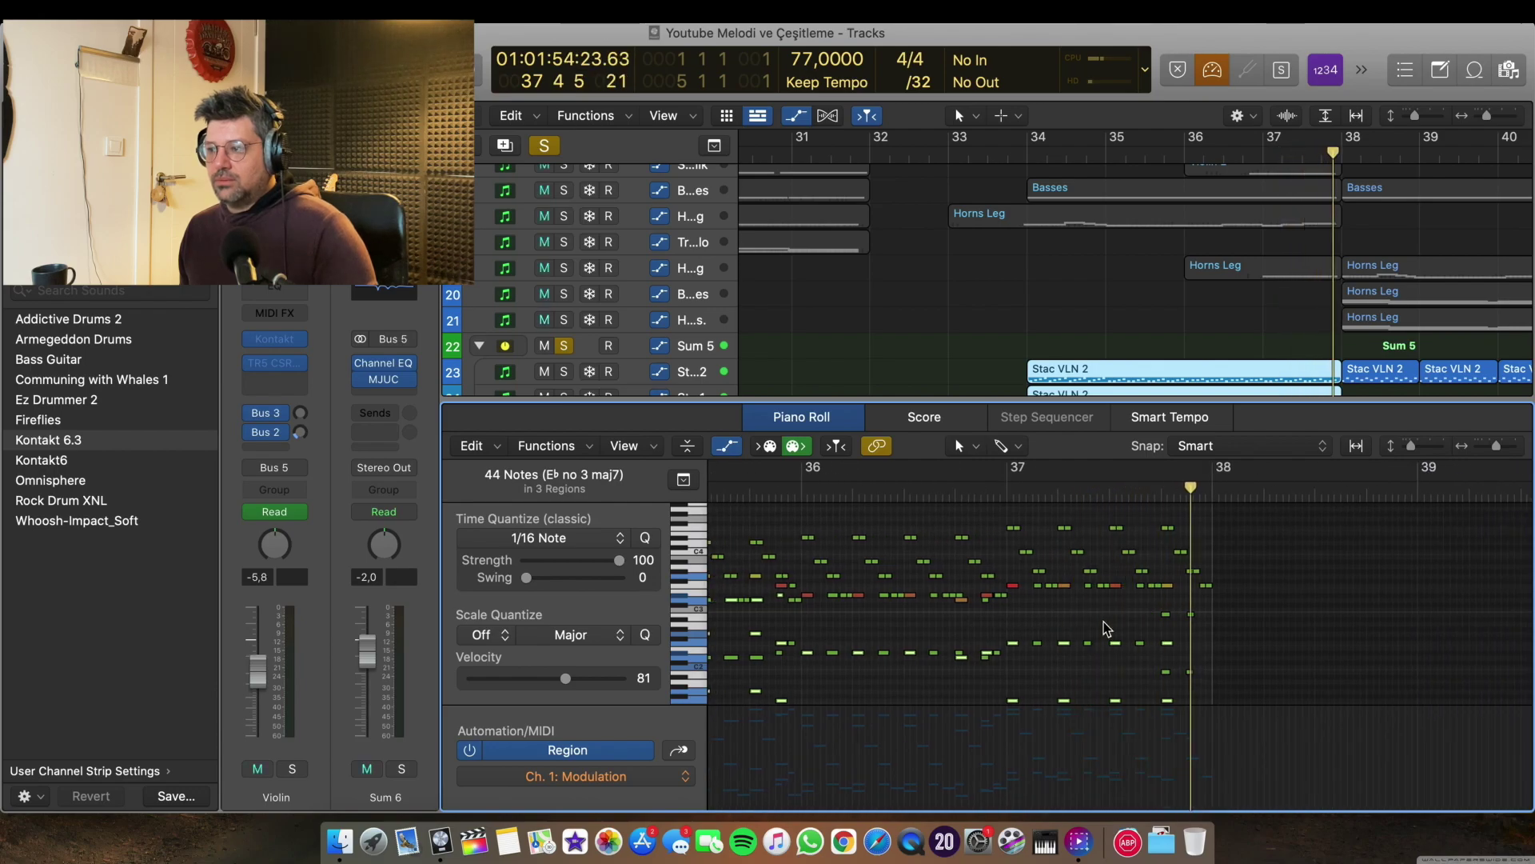
key(e)
scroll(1094, 622, left, 1)
scroll(1094, 623, down, 2)
click(1051, 444)
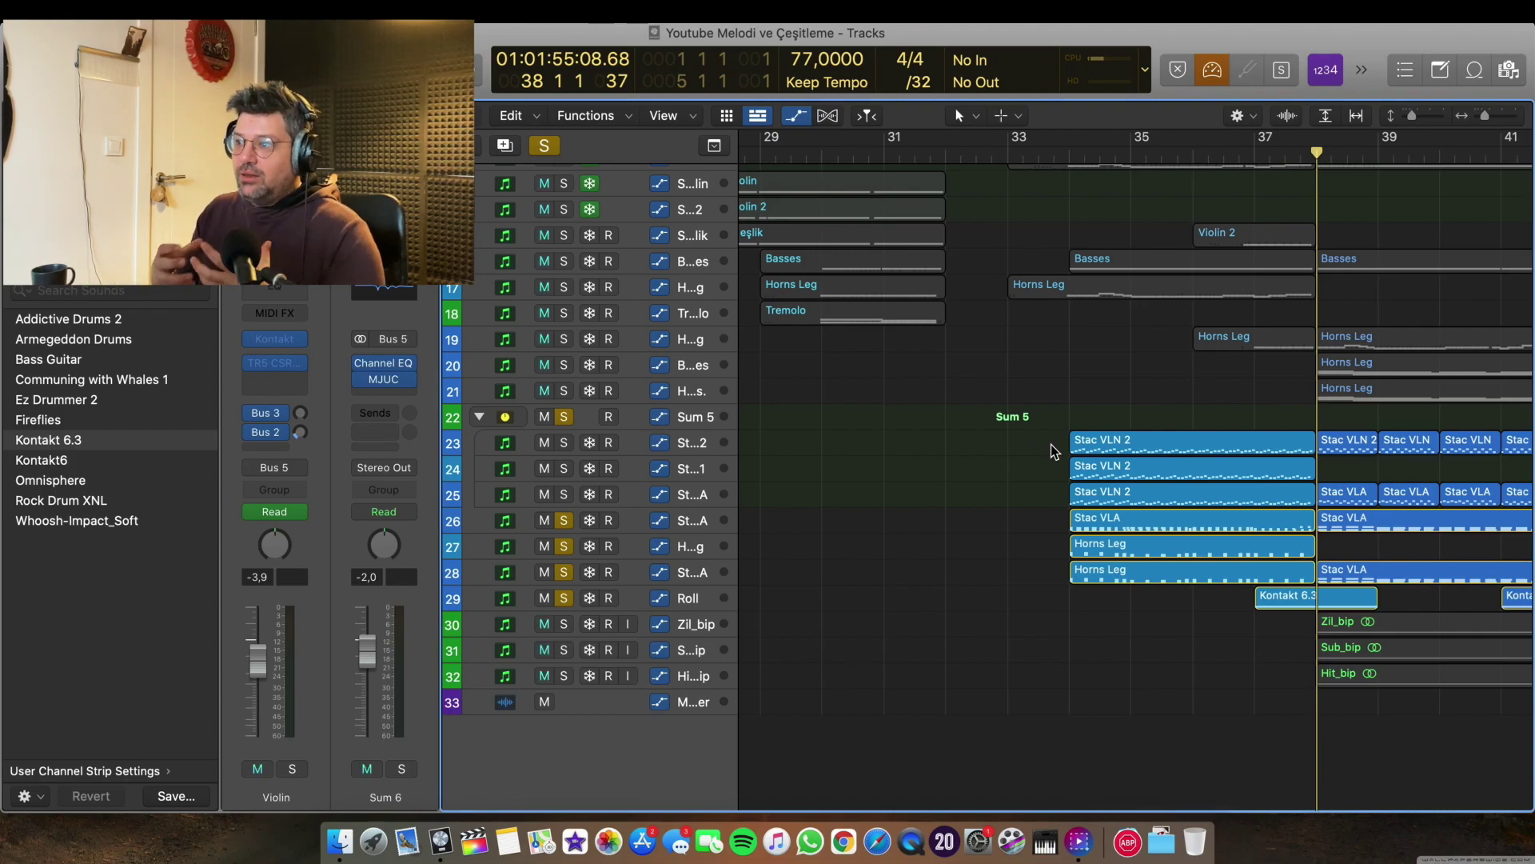
Open the Stac VLN 2 regions at bar 34 on tracks 23 and 24 in the Piano Roll and play them.
drag(1049, 443, 1091, 476)
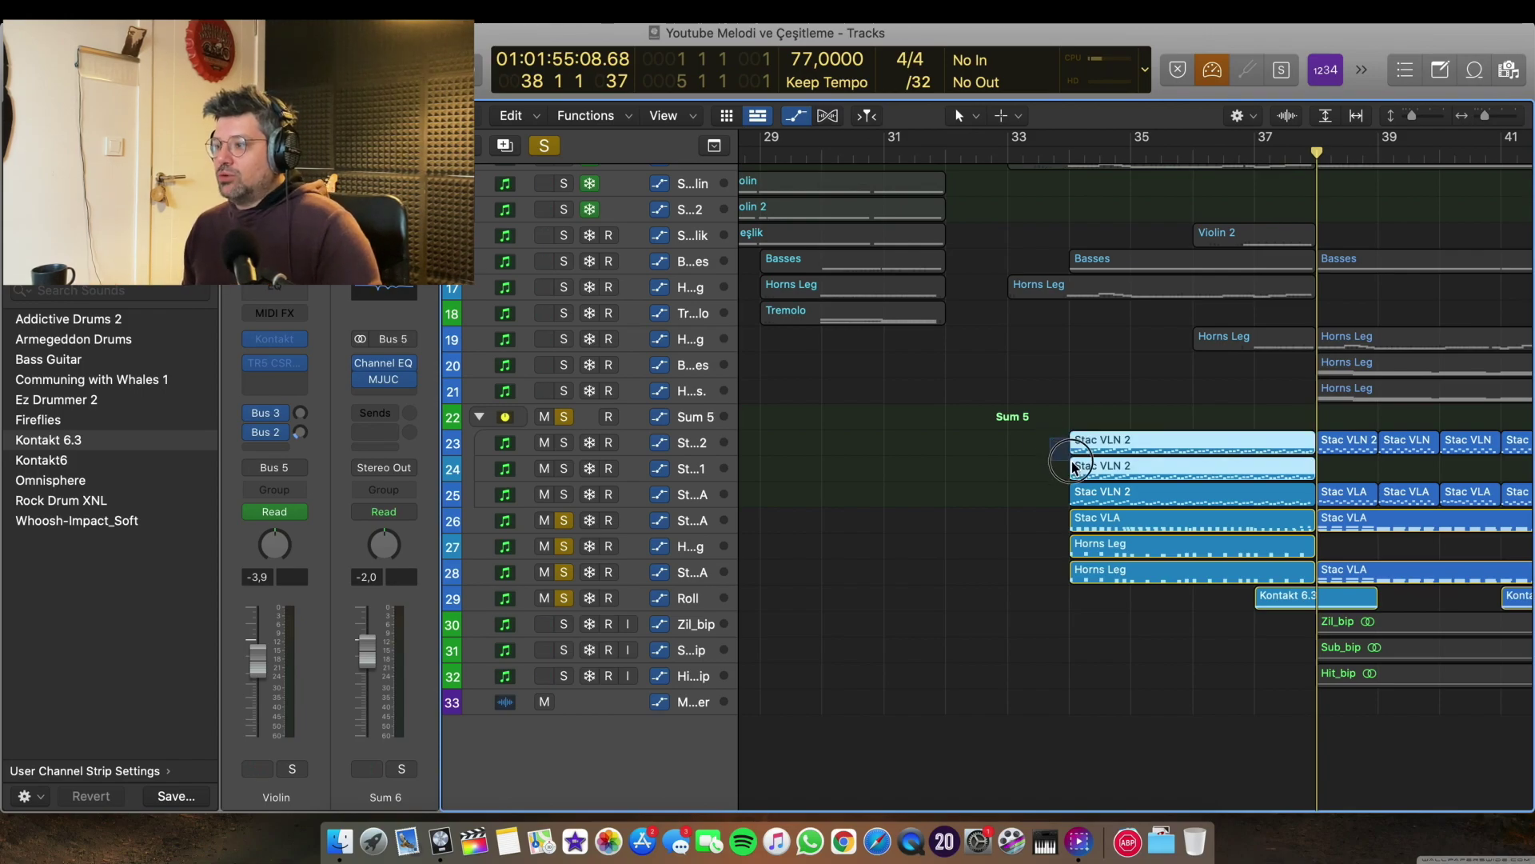
key(e)
scroll(861, 520, left, 1)
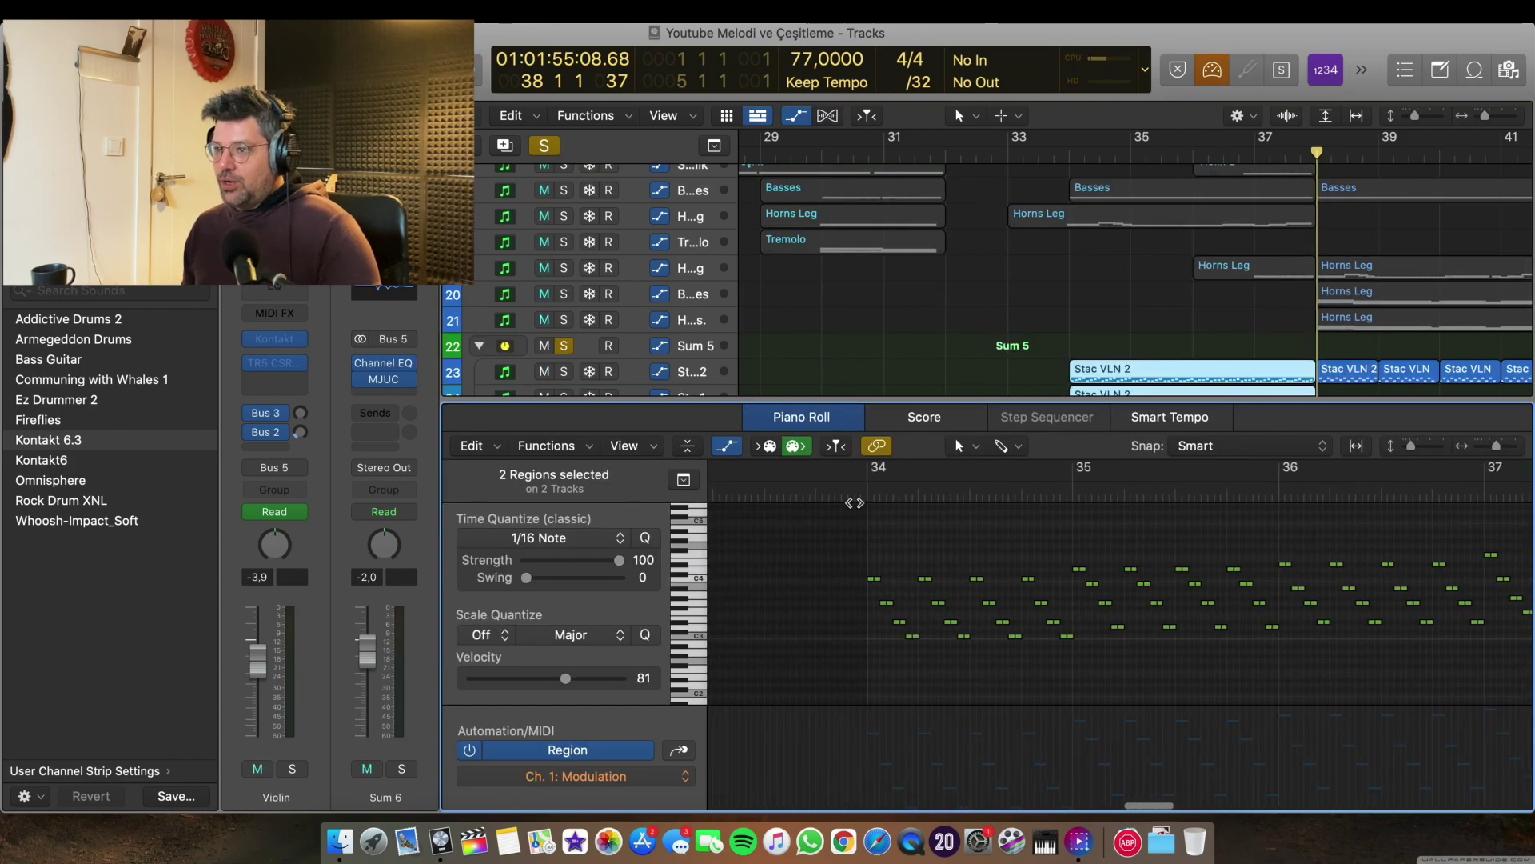
key(space)
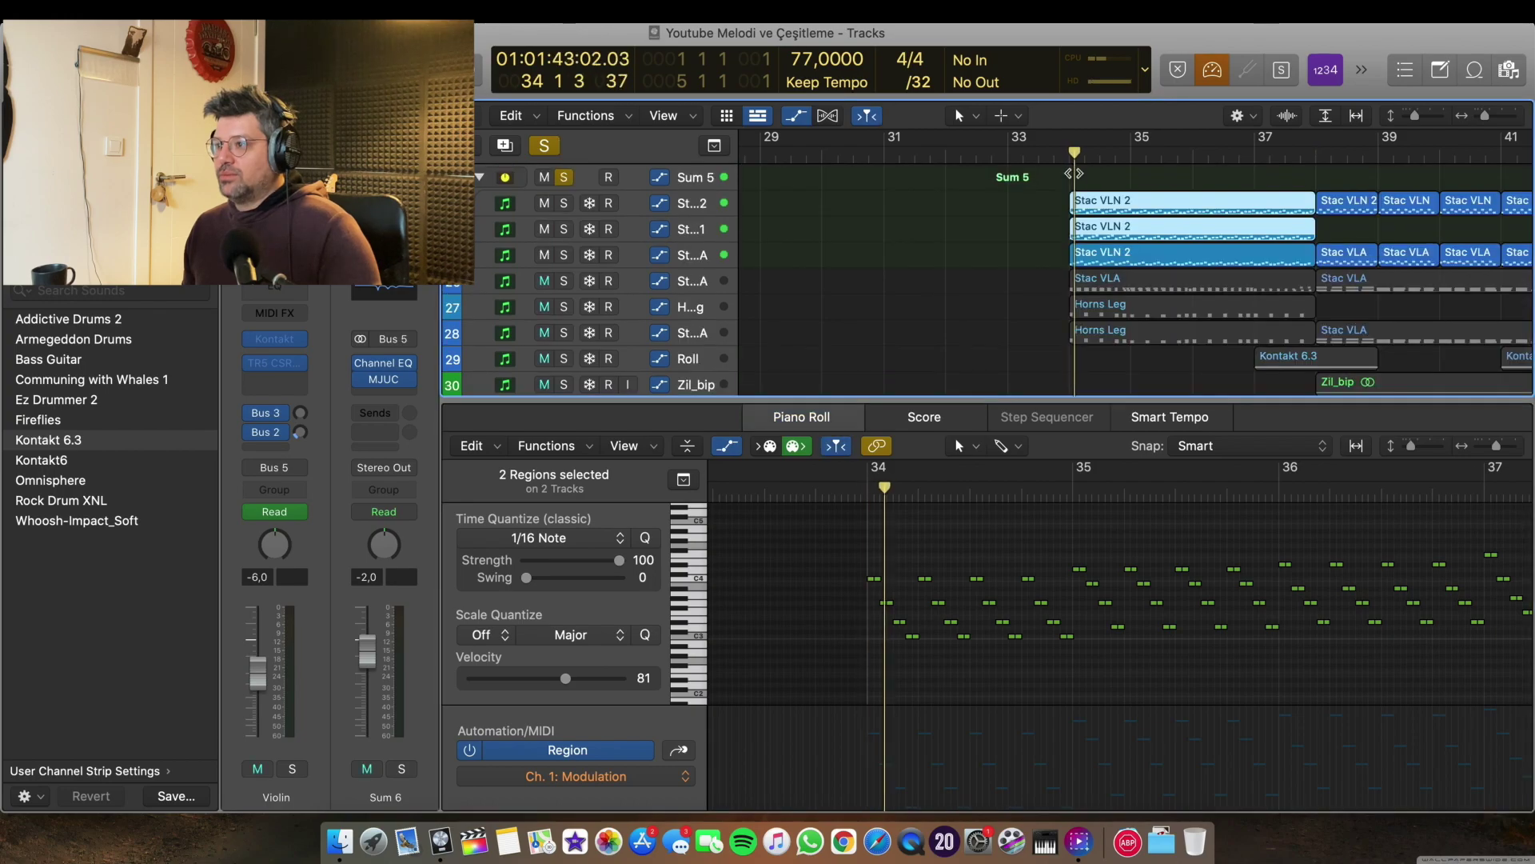
scroll(1066, 540, up, 3)
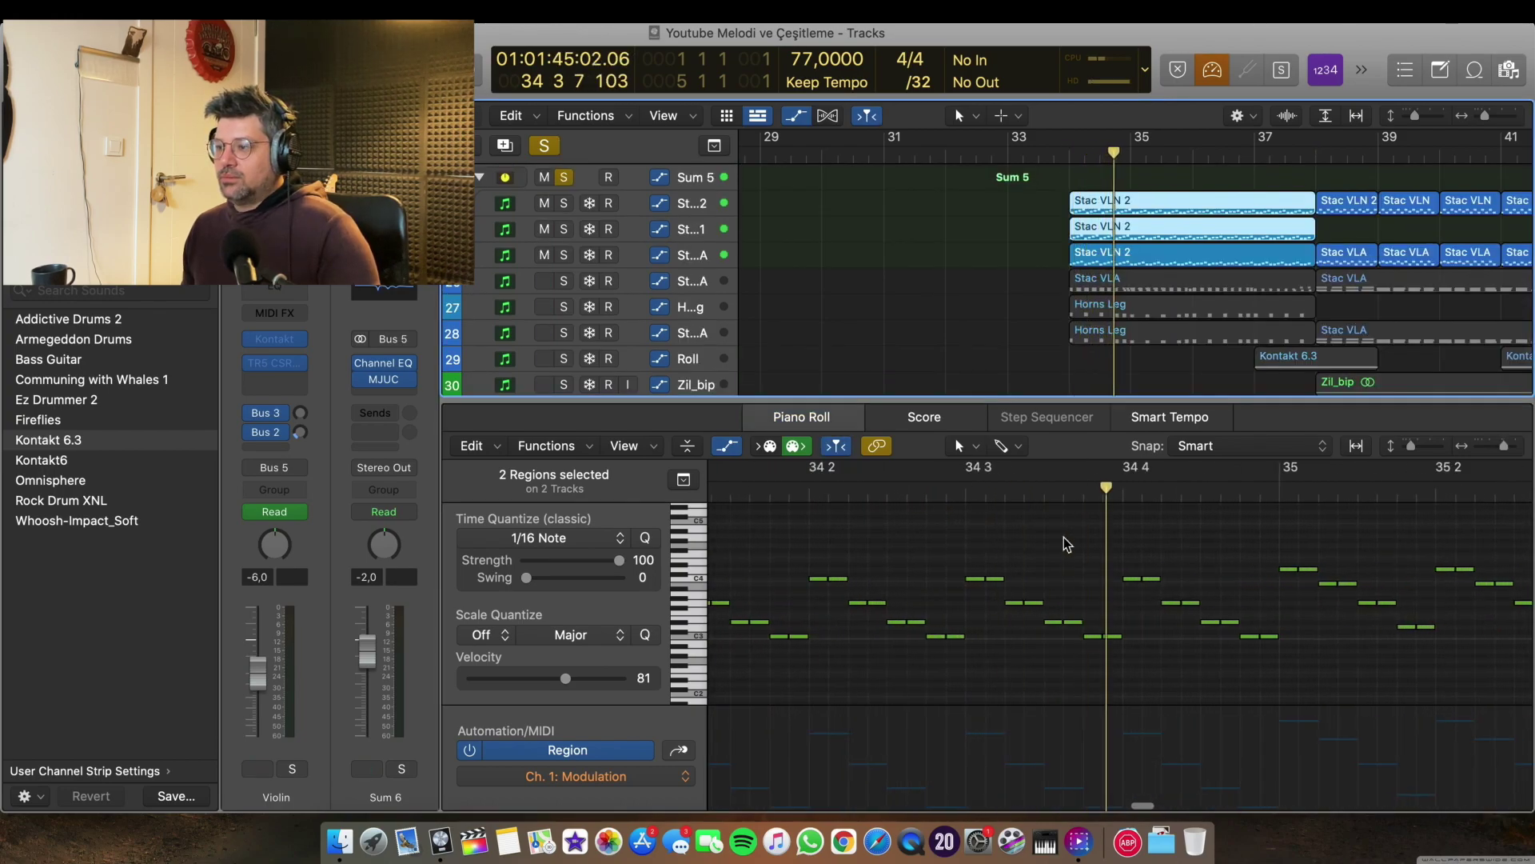
Add track 25's Stac VLN 2 region to the Piano Roll view, then close the editor and clear all solos.
shift+click(1104, 255)
scroll(1134, 583, down, 3)
scroll(1139, 586, right, 3)
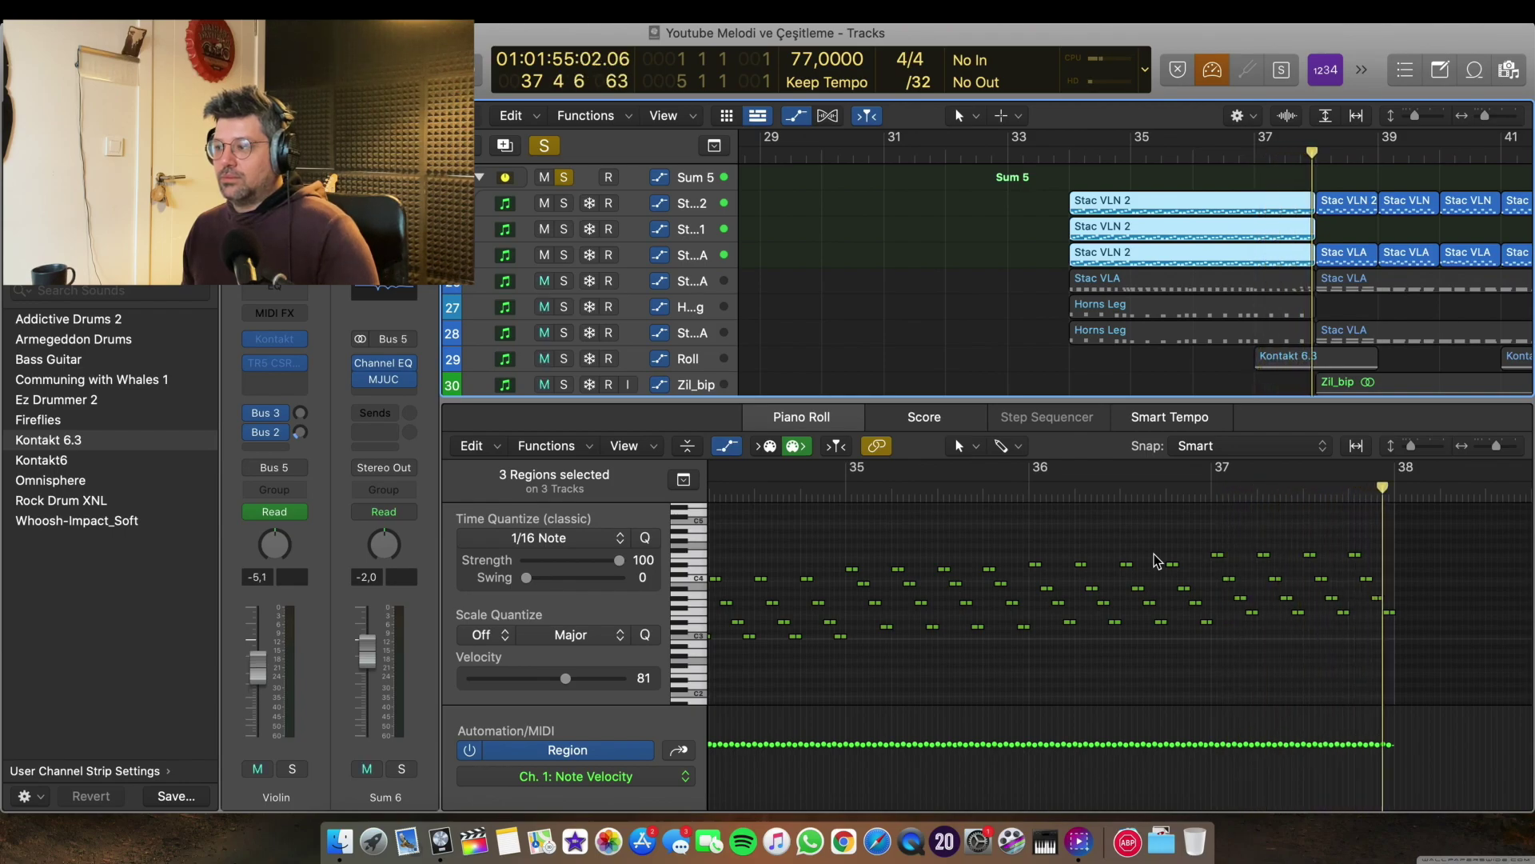
key(p)
key(ctrl+alt+super+s)
Play the full arrangement from just before bar 33 through to the end of the last regions at bar 46.
scroll(1171, 353, right, 5)
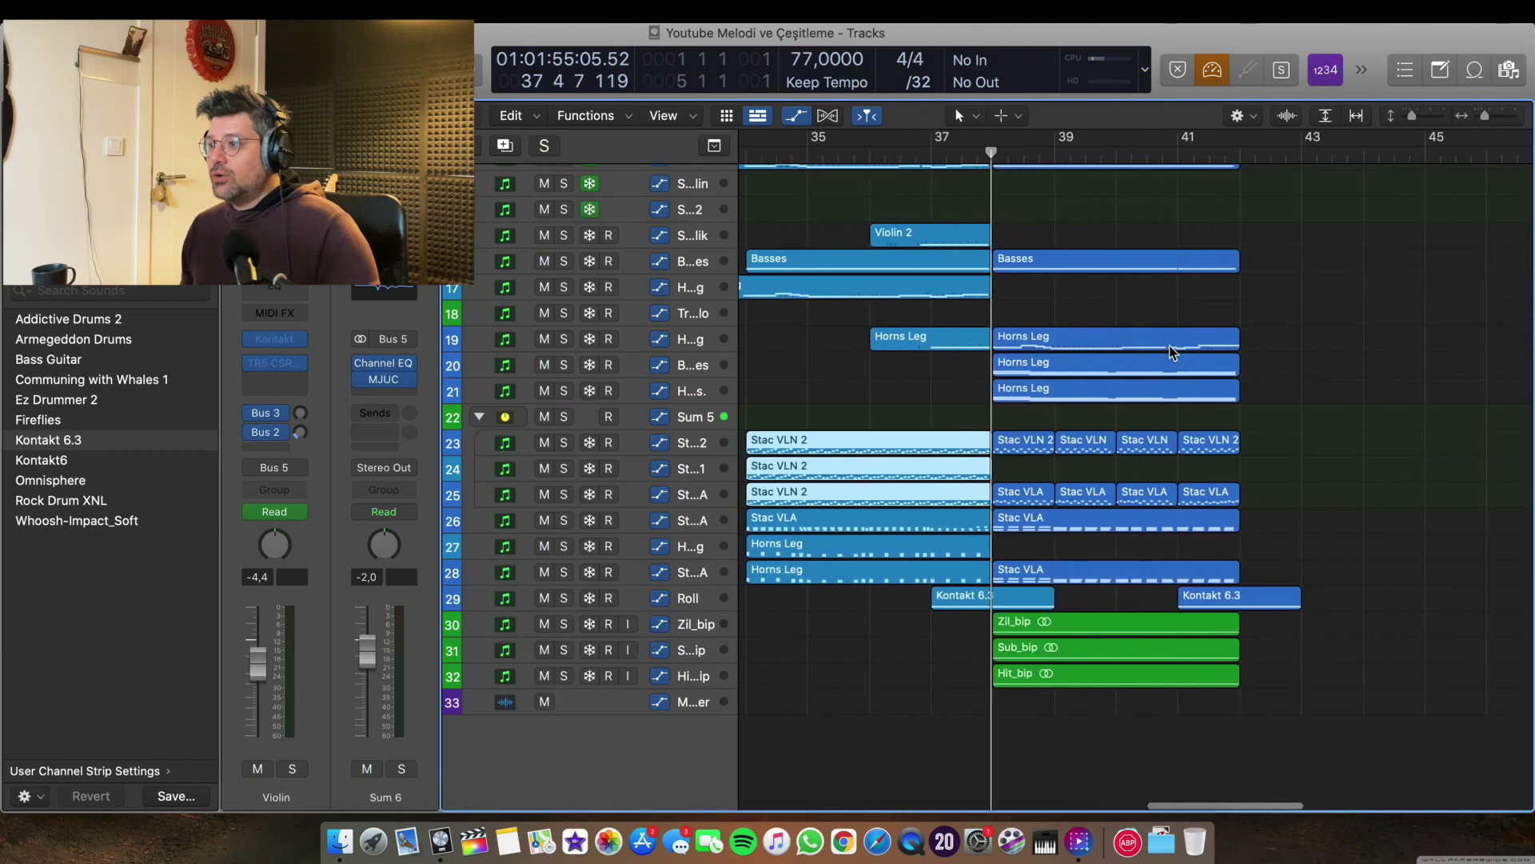
scroll(1171, 352, down, 5)
scroll(1165, 346, up, 2)
scroll(1166, 345, left, 2)
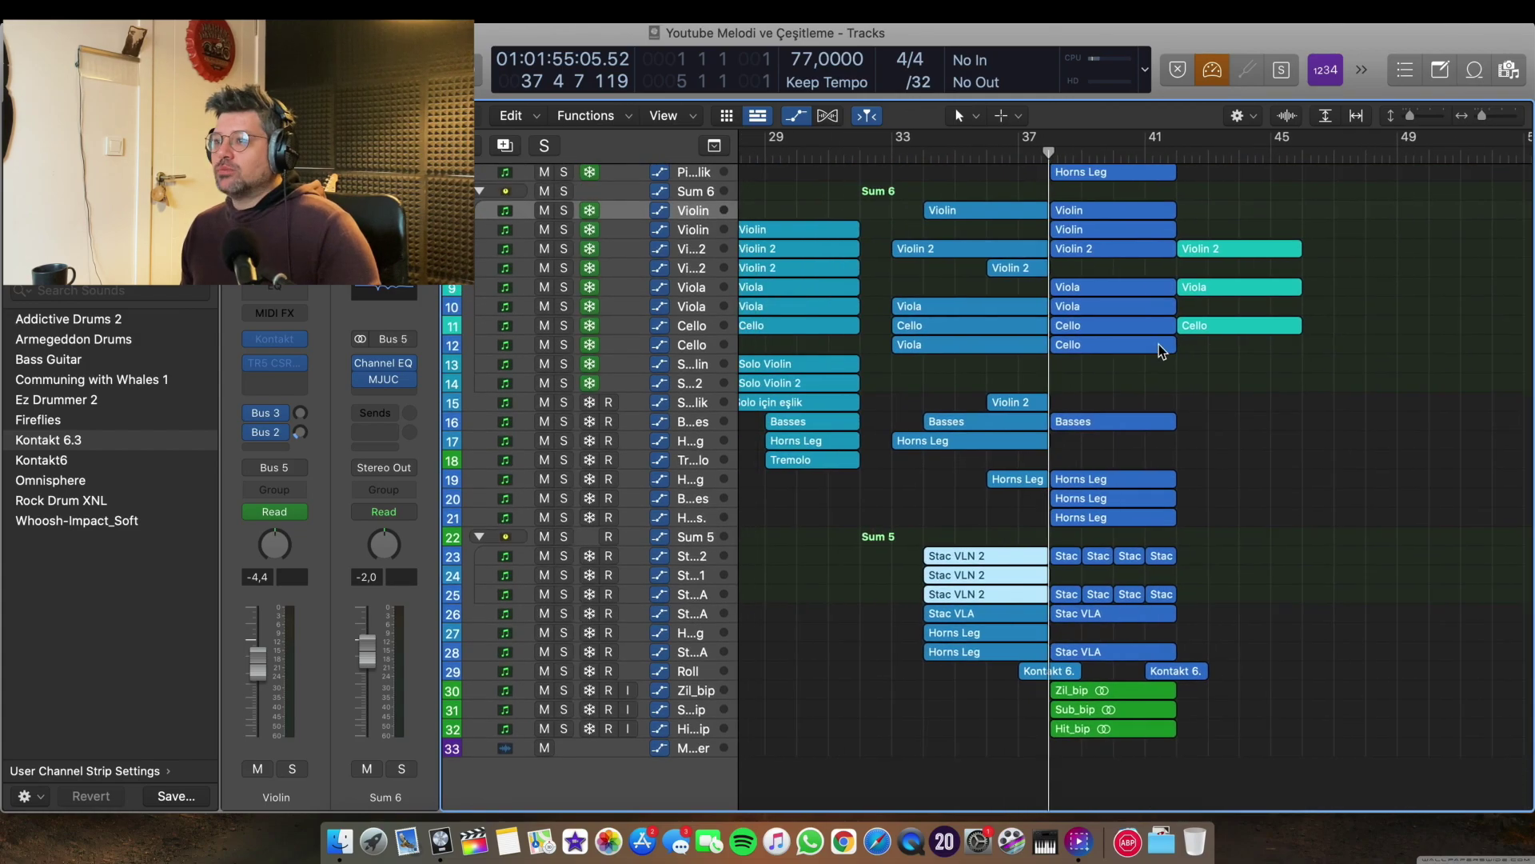
click(894, 155)
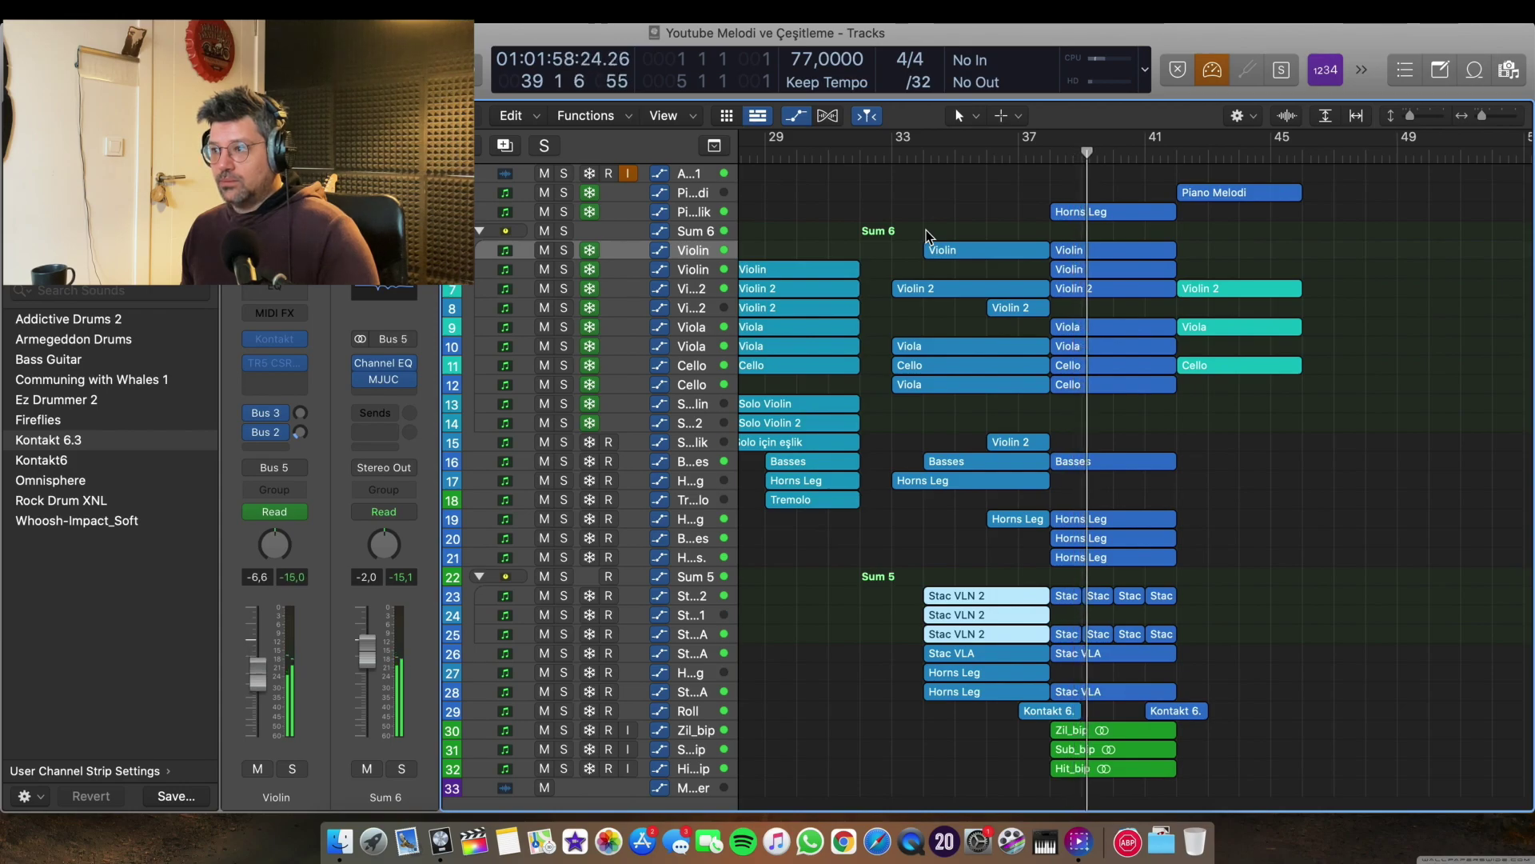
scroll(1035, 406, right, 1)
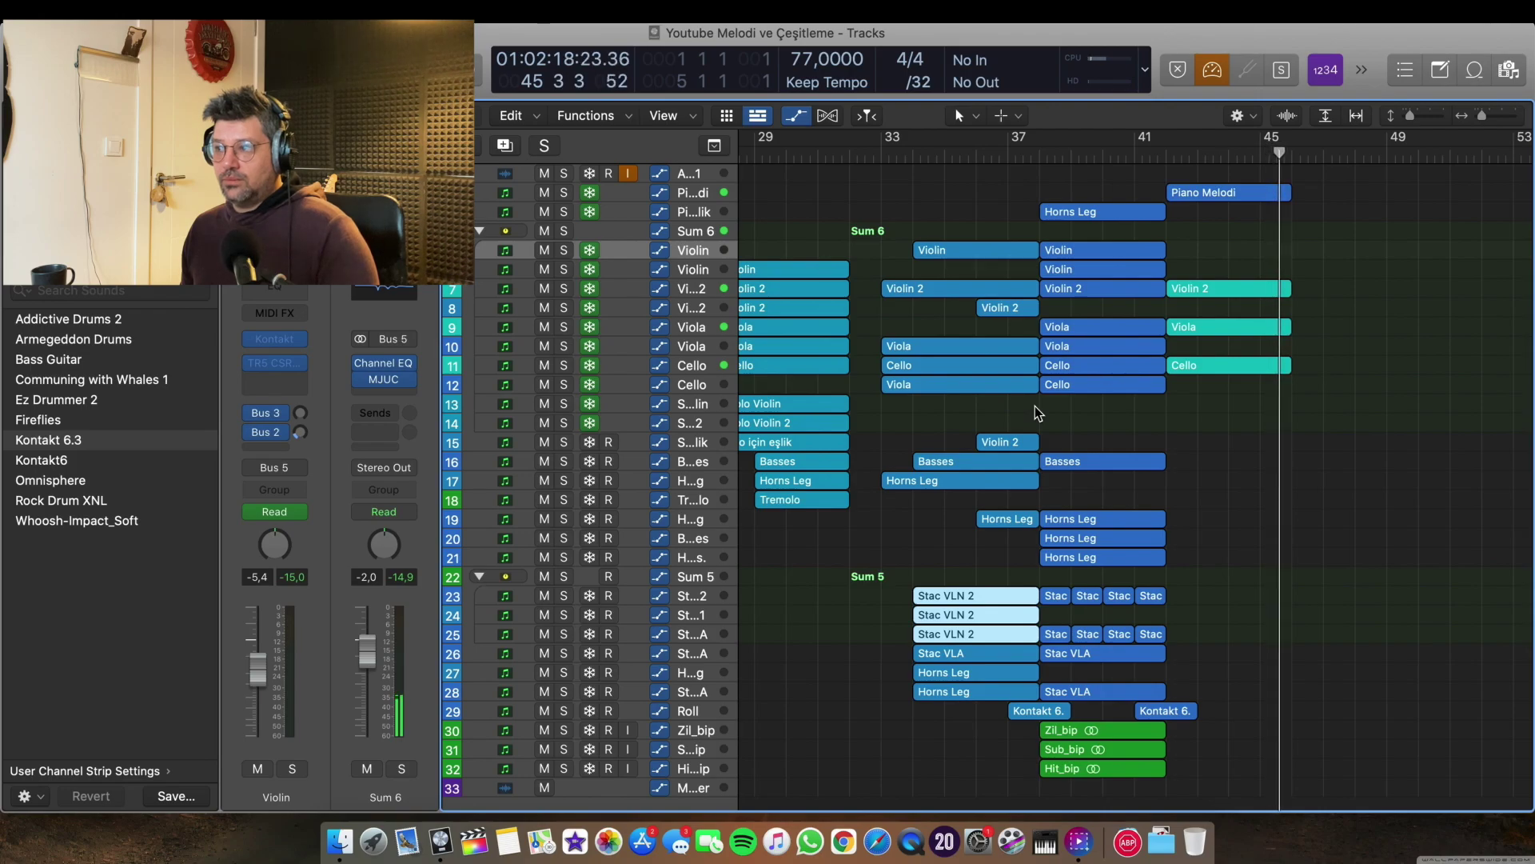
key(space)
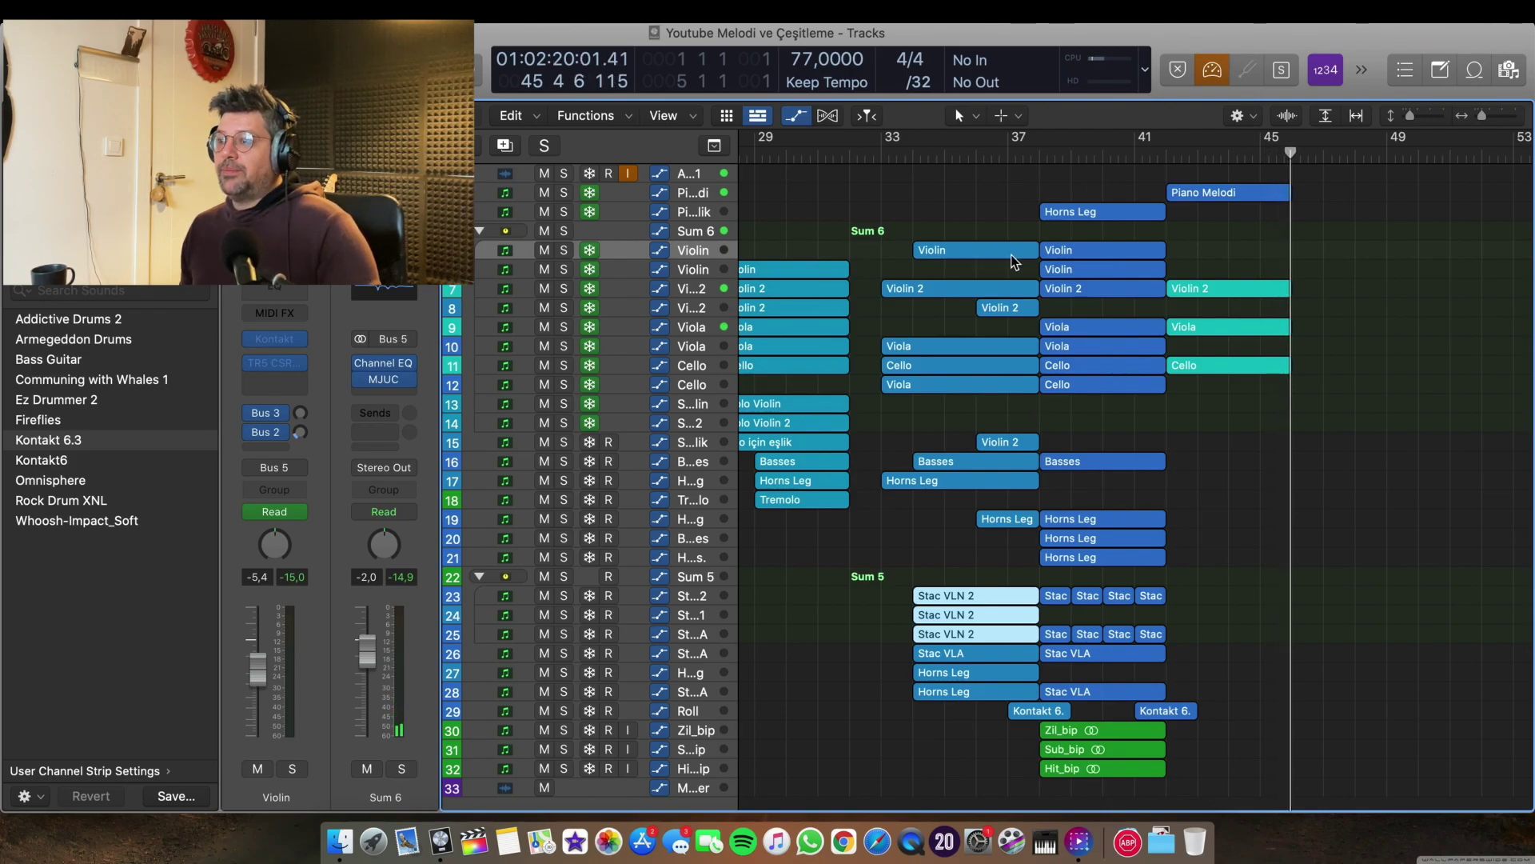
Return to the piano section, select the Piano Melodi region at bar 6 and place the playhead at bar 10.
scroll(1011, 254, left, 3)
scroll(1011, 254, down, 3)
key(super+Left)
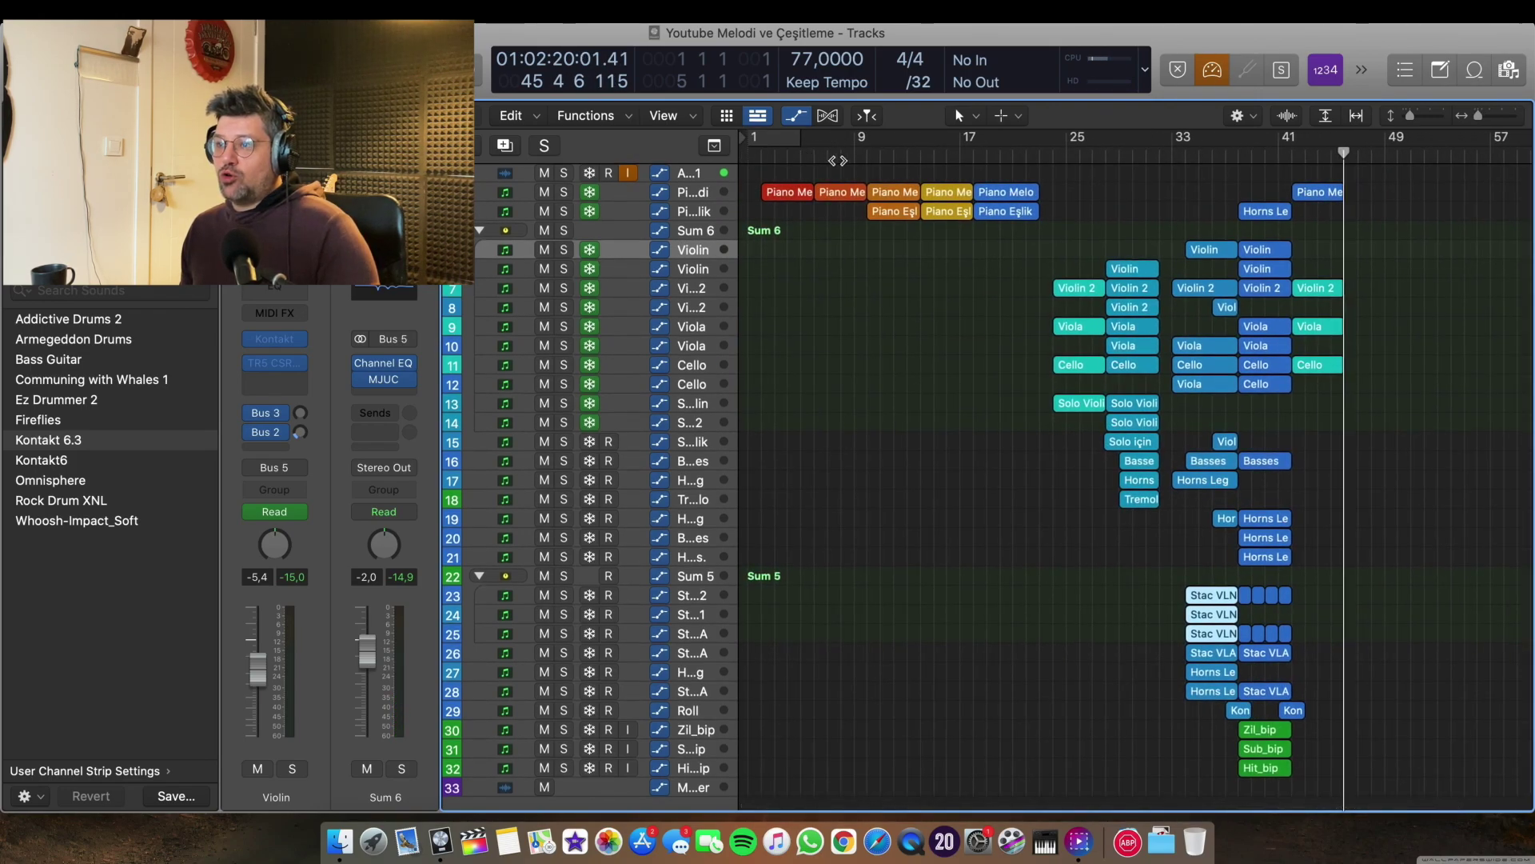
click(864, 151)
click(814, 153)
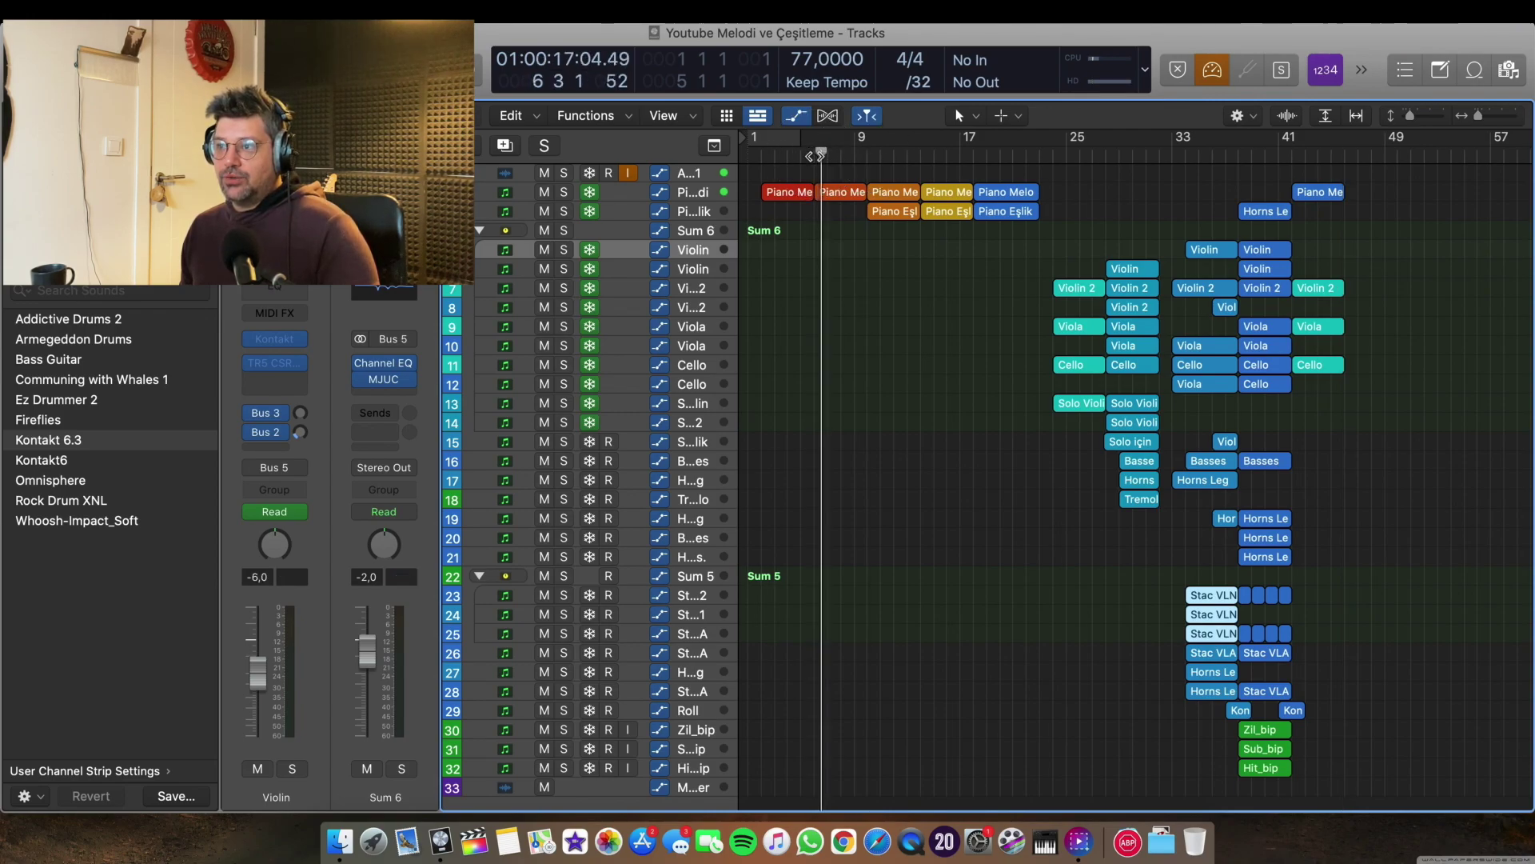
click(815, 153)
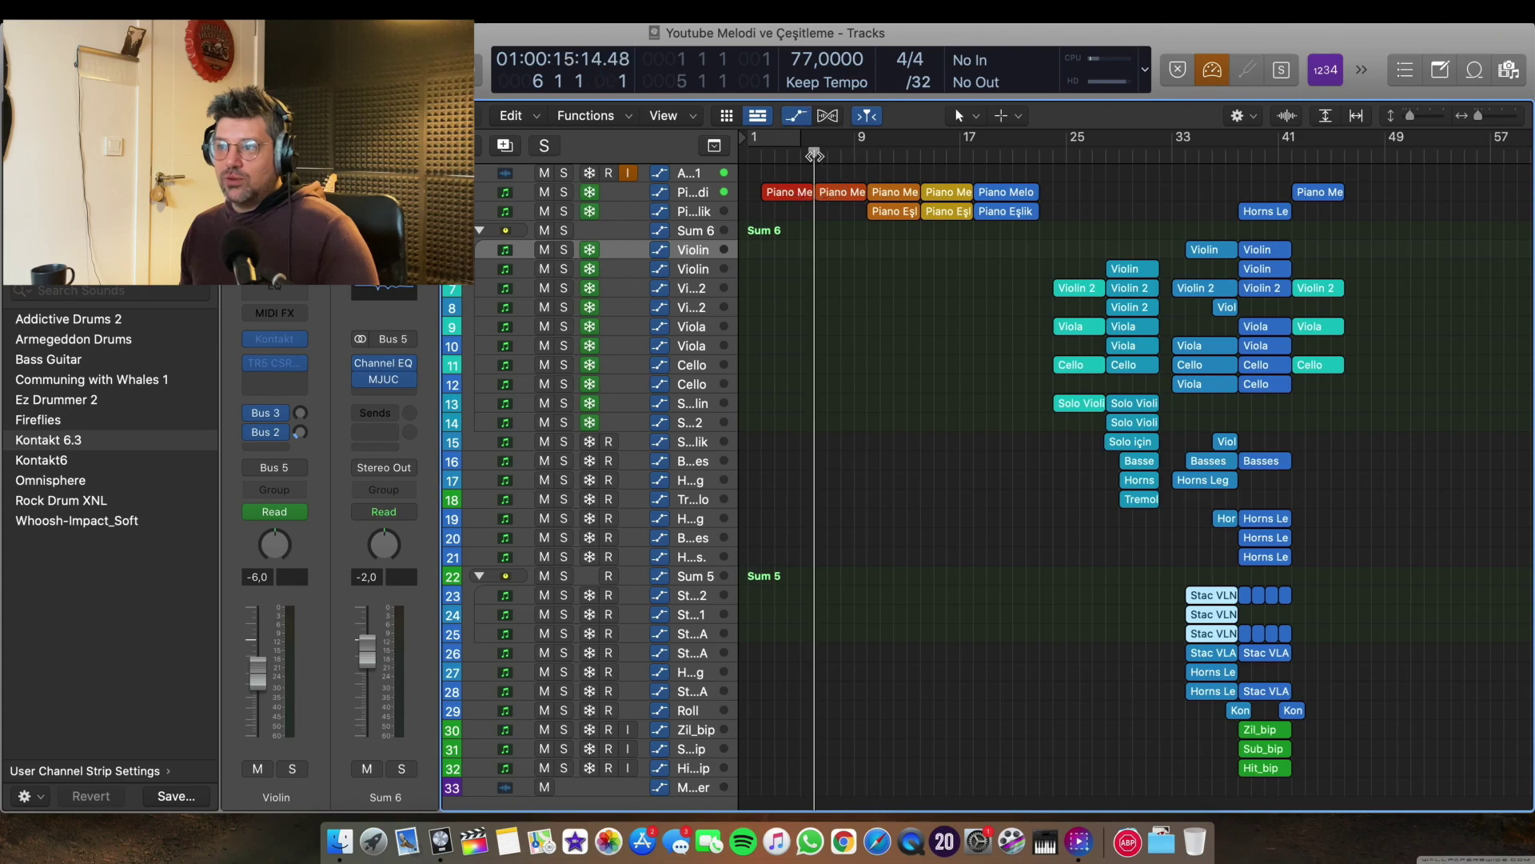
click(832, 192)
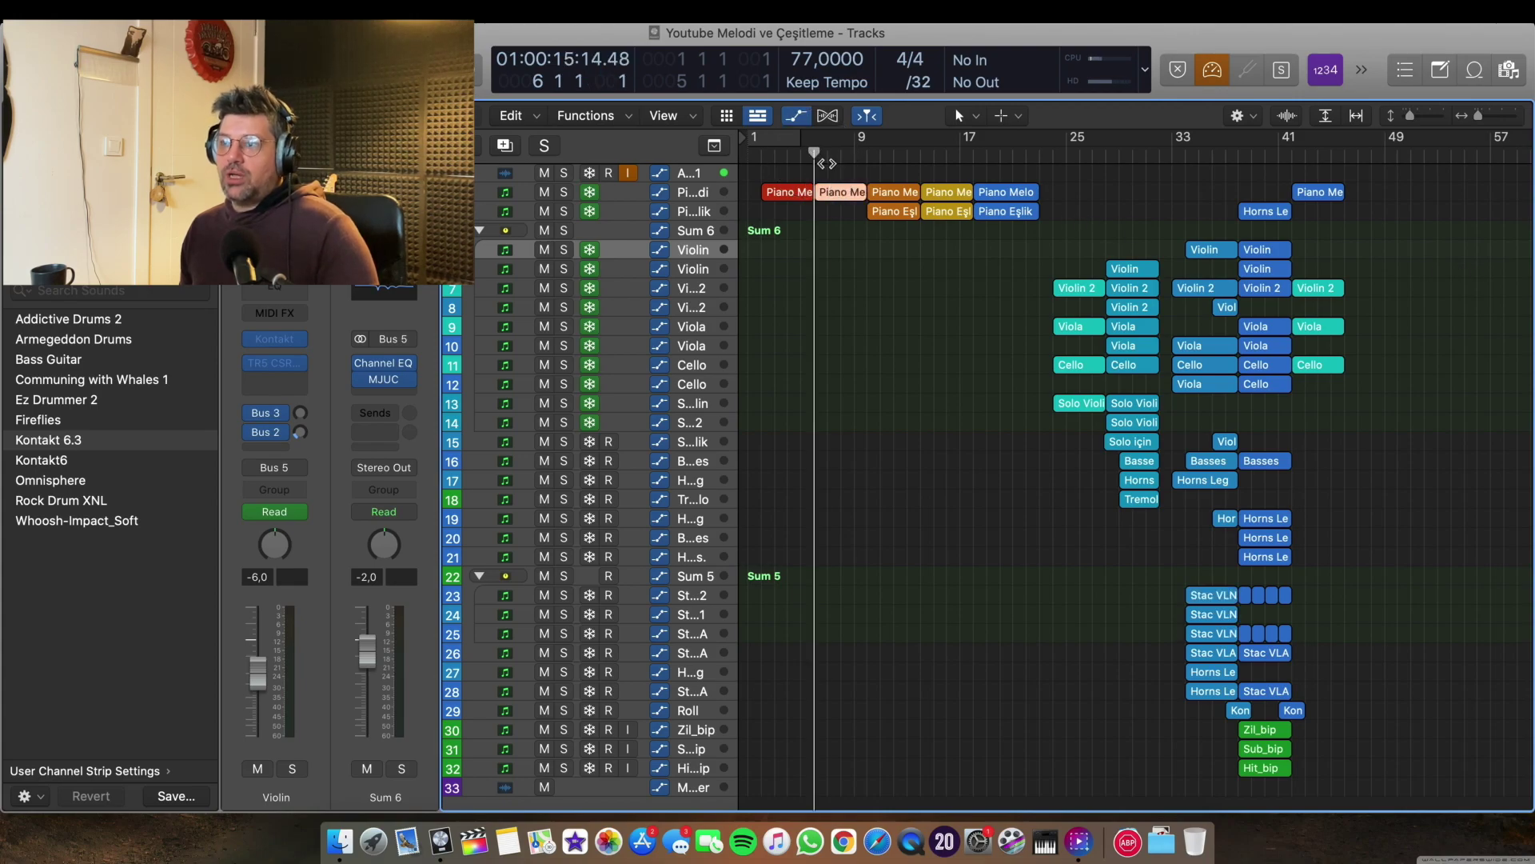
click(868, 152)
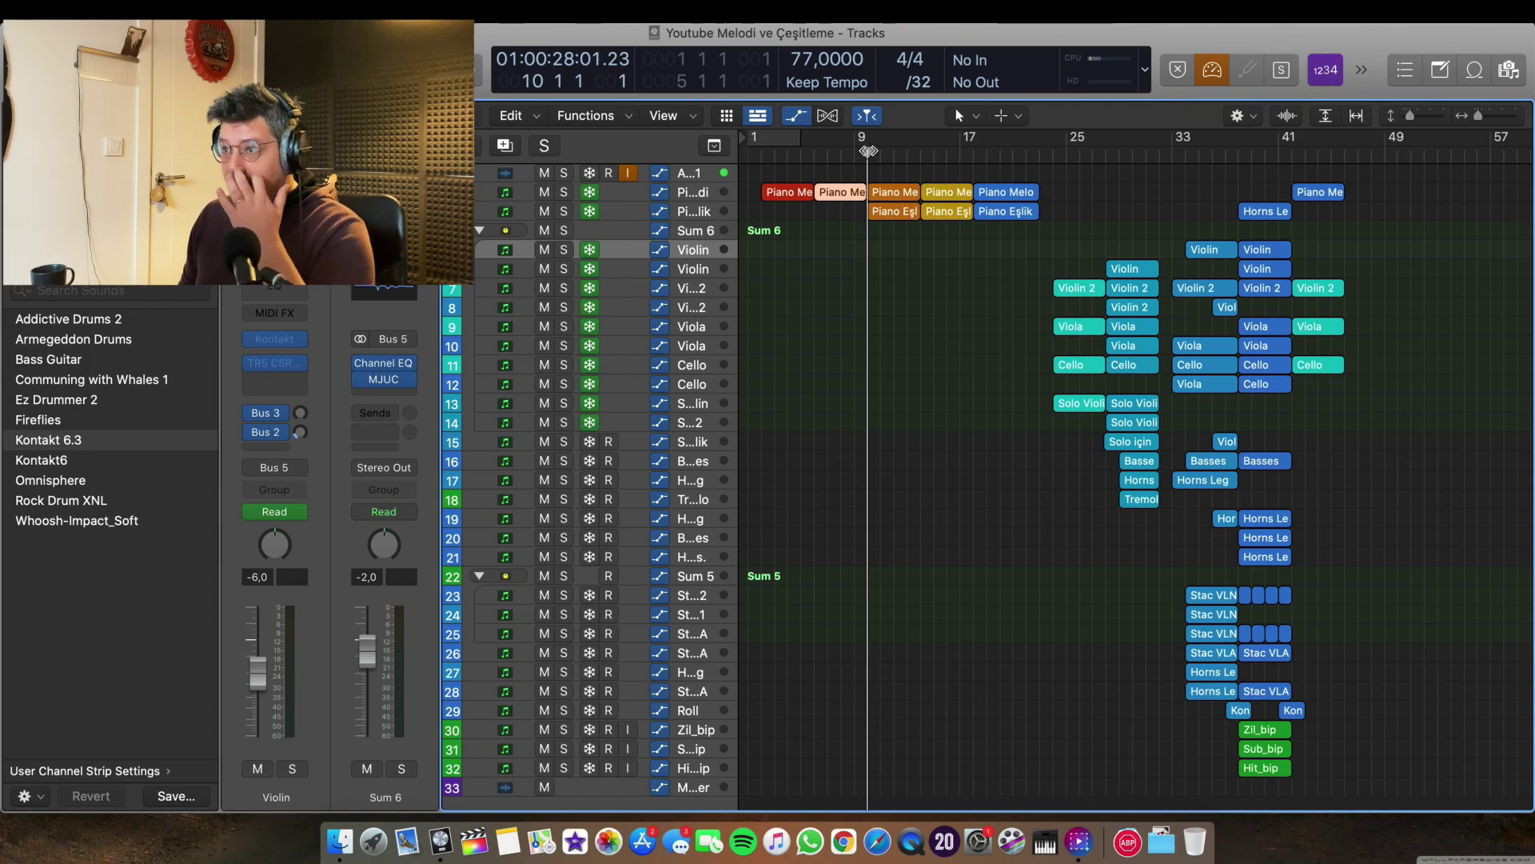
Go back to the orchestral section and place the playhead in bar 37, just before the final section.
drag(867, 151, 1240, 152)
scroll(1240, 250, up, 5)
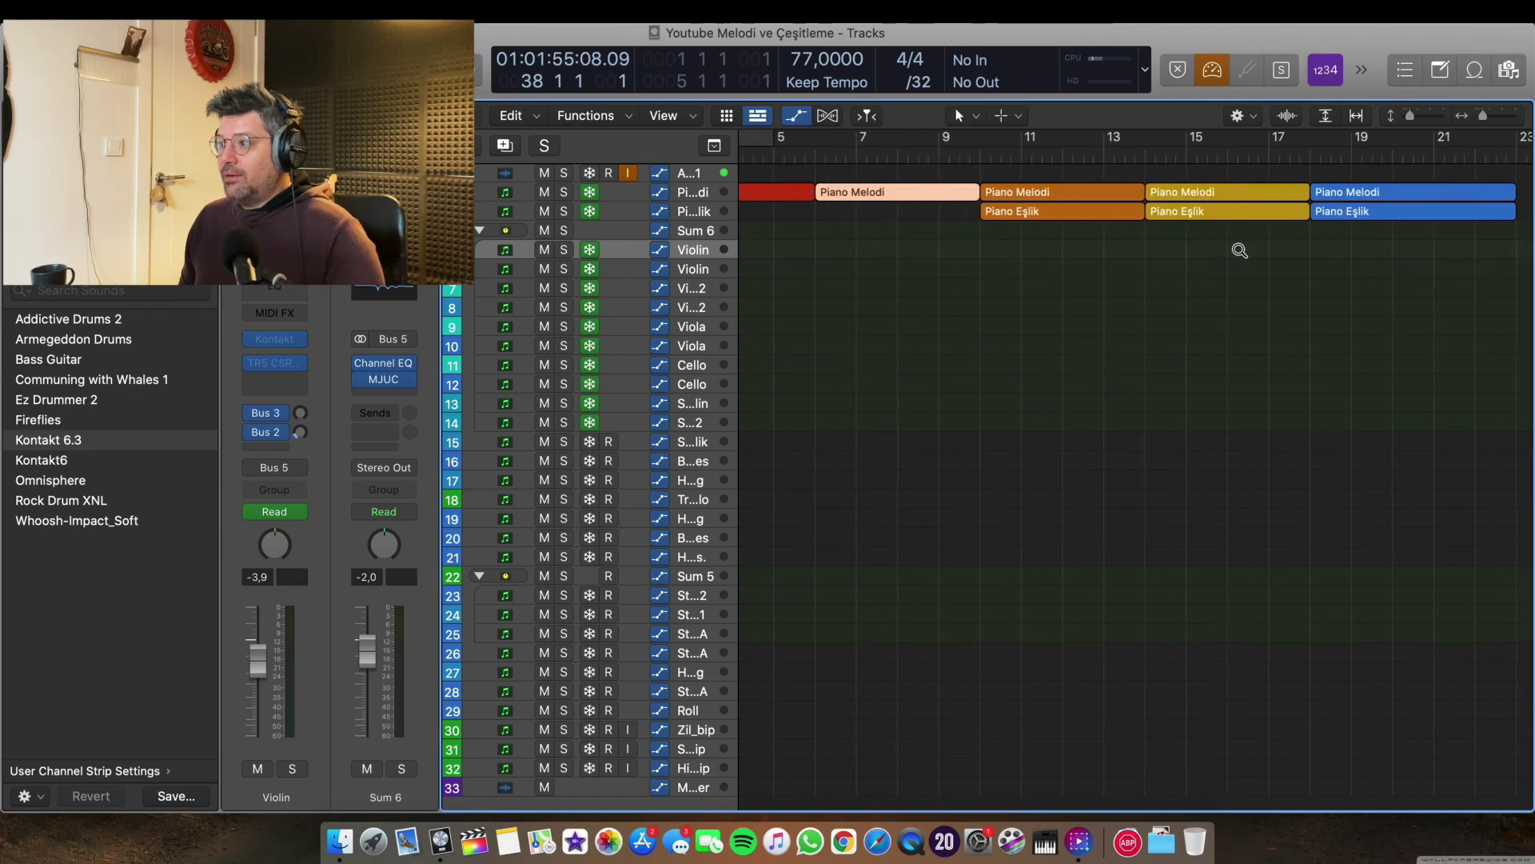
scroll(1238, 249, right, 8)
scroll(1240, 253, right, 8)
scroll(1240, 253, down, 3)
click(978, 157)
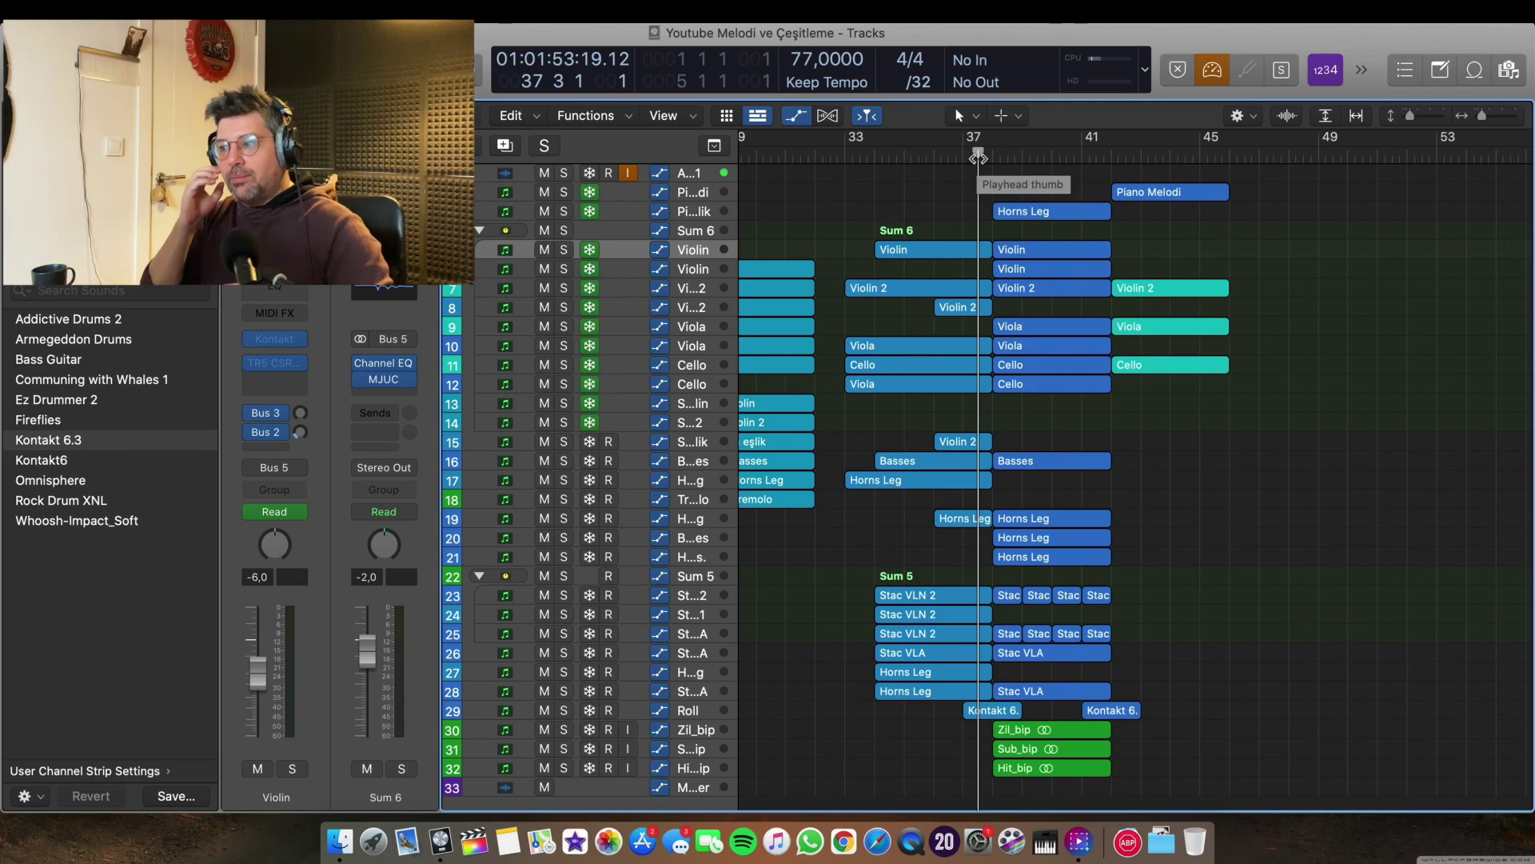
Solo the first audio track and the Sum 6 string tracks 5 to 14, and place the playhead at bar 38.
scroll(1009, 413, up, 3)
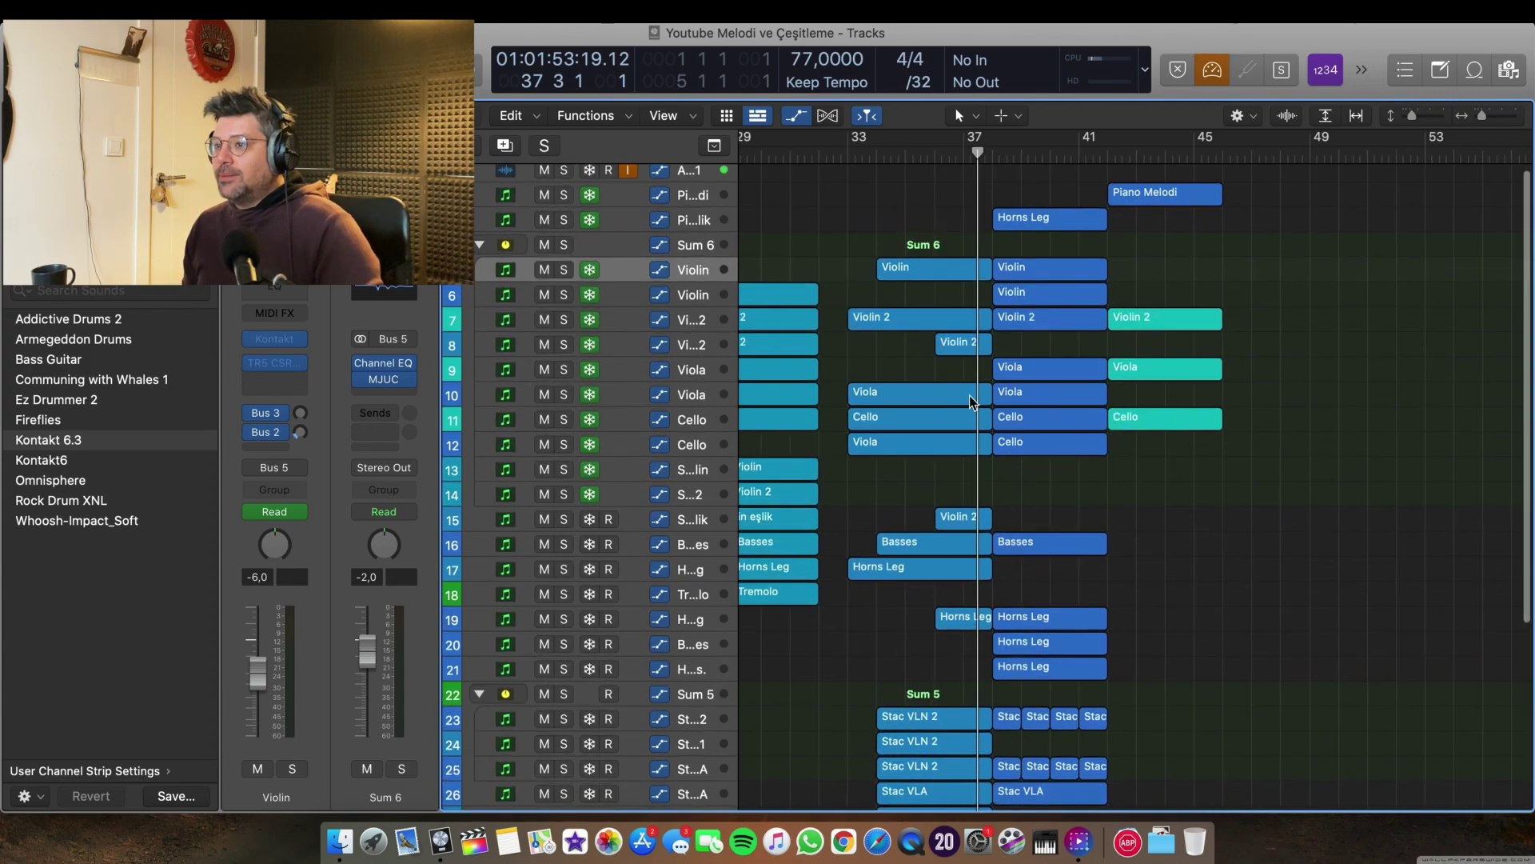
scroll(1008, 413, up, 1)
click(564, 175)
drag(563, 280, 566, 500)
click(990, 153)
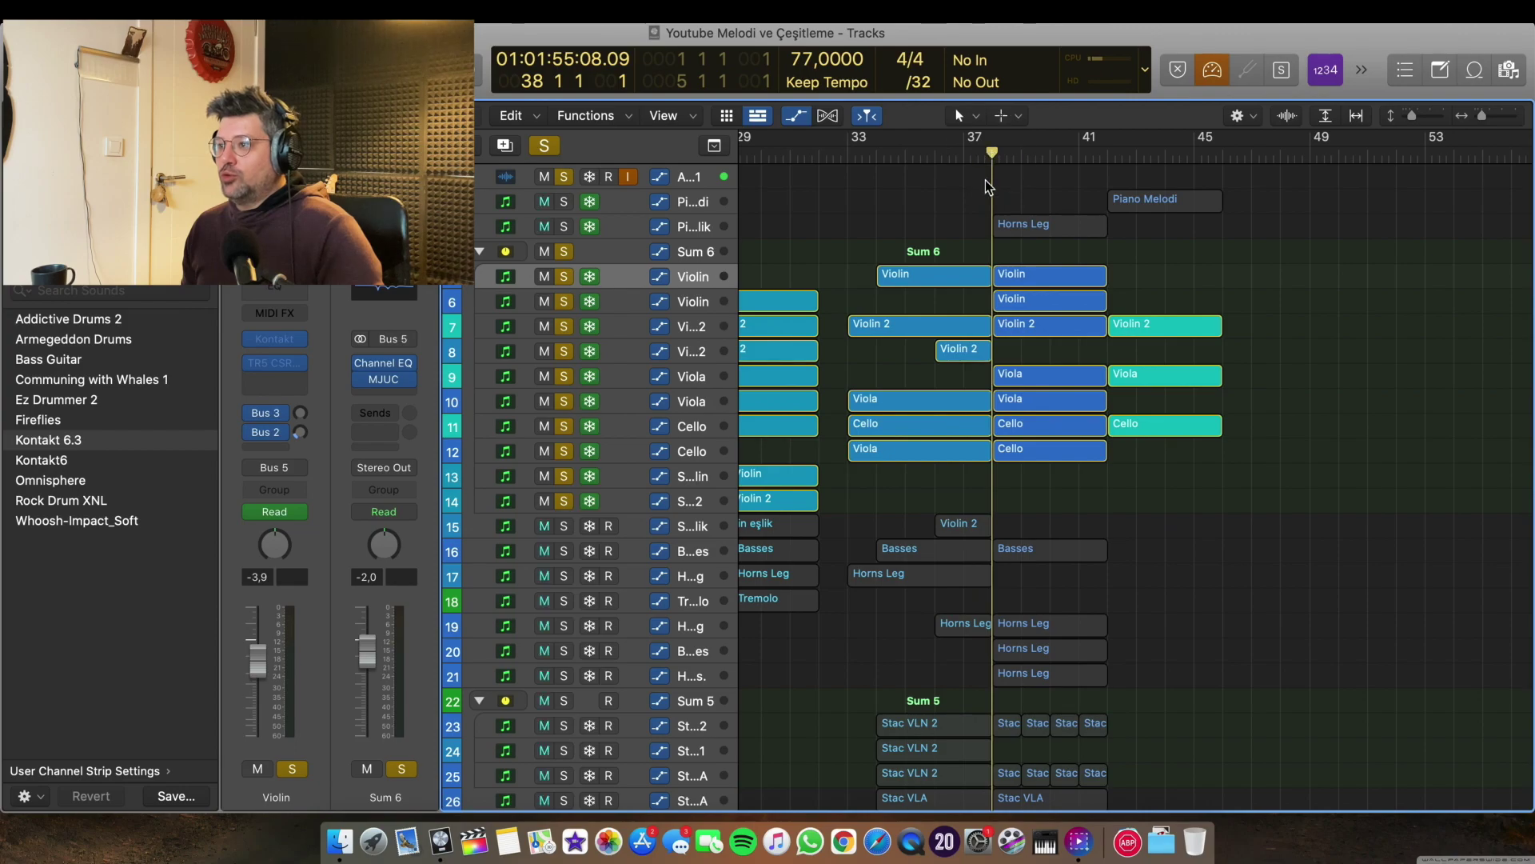
Remove the solo from tracks 6 to 14, keeping only the Violin on track 5 soloed among the strings.
key(super+Right)
key(super+Right)
key(super+Right)
key(super+Down)
key(super+Down)
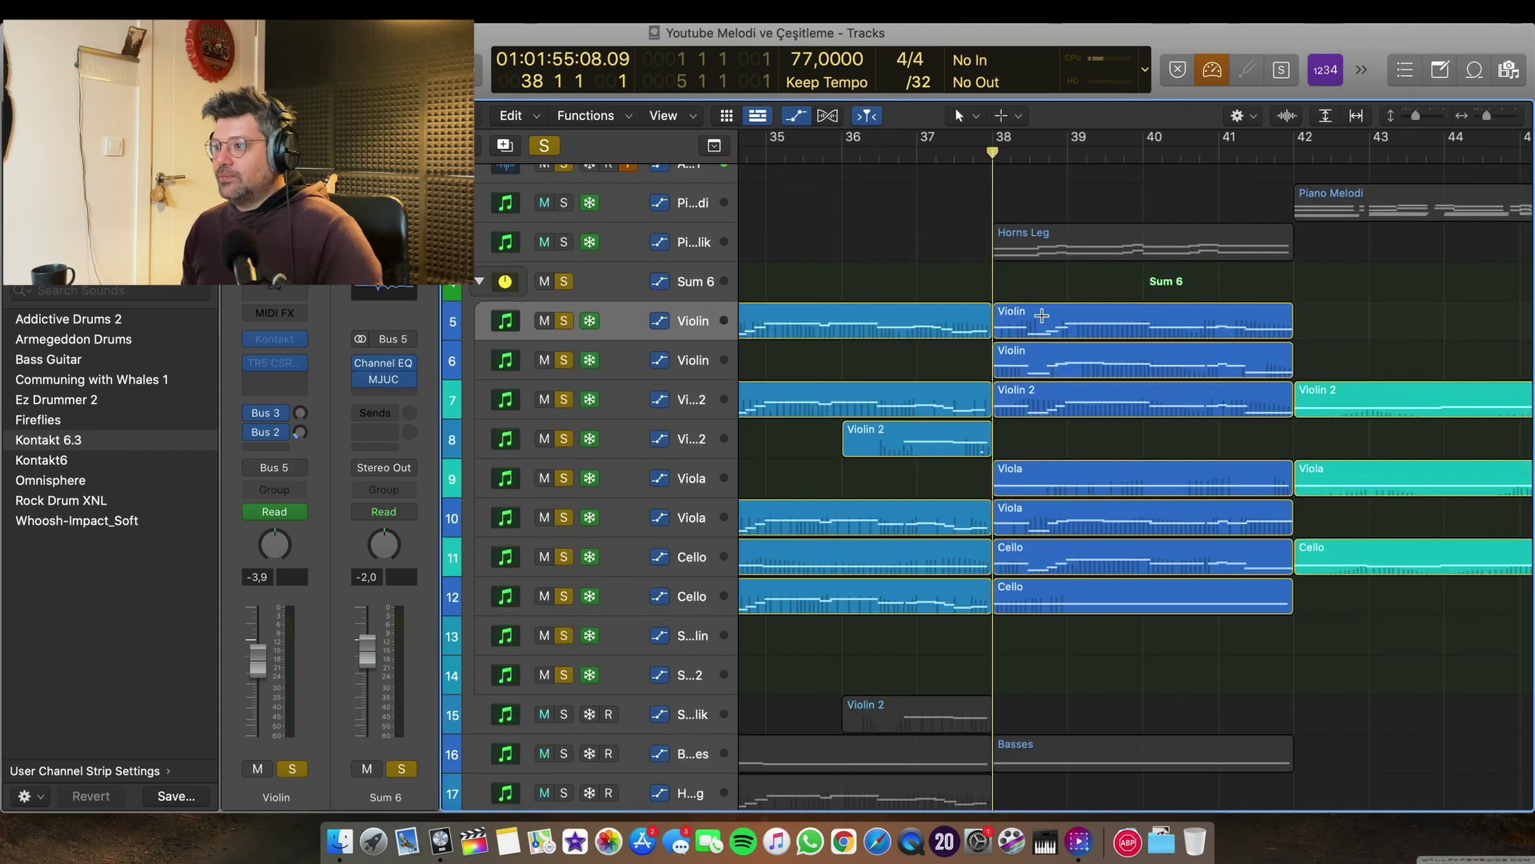
drag(556, 349, 557, 684)
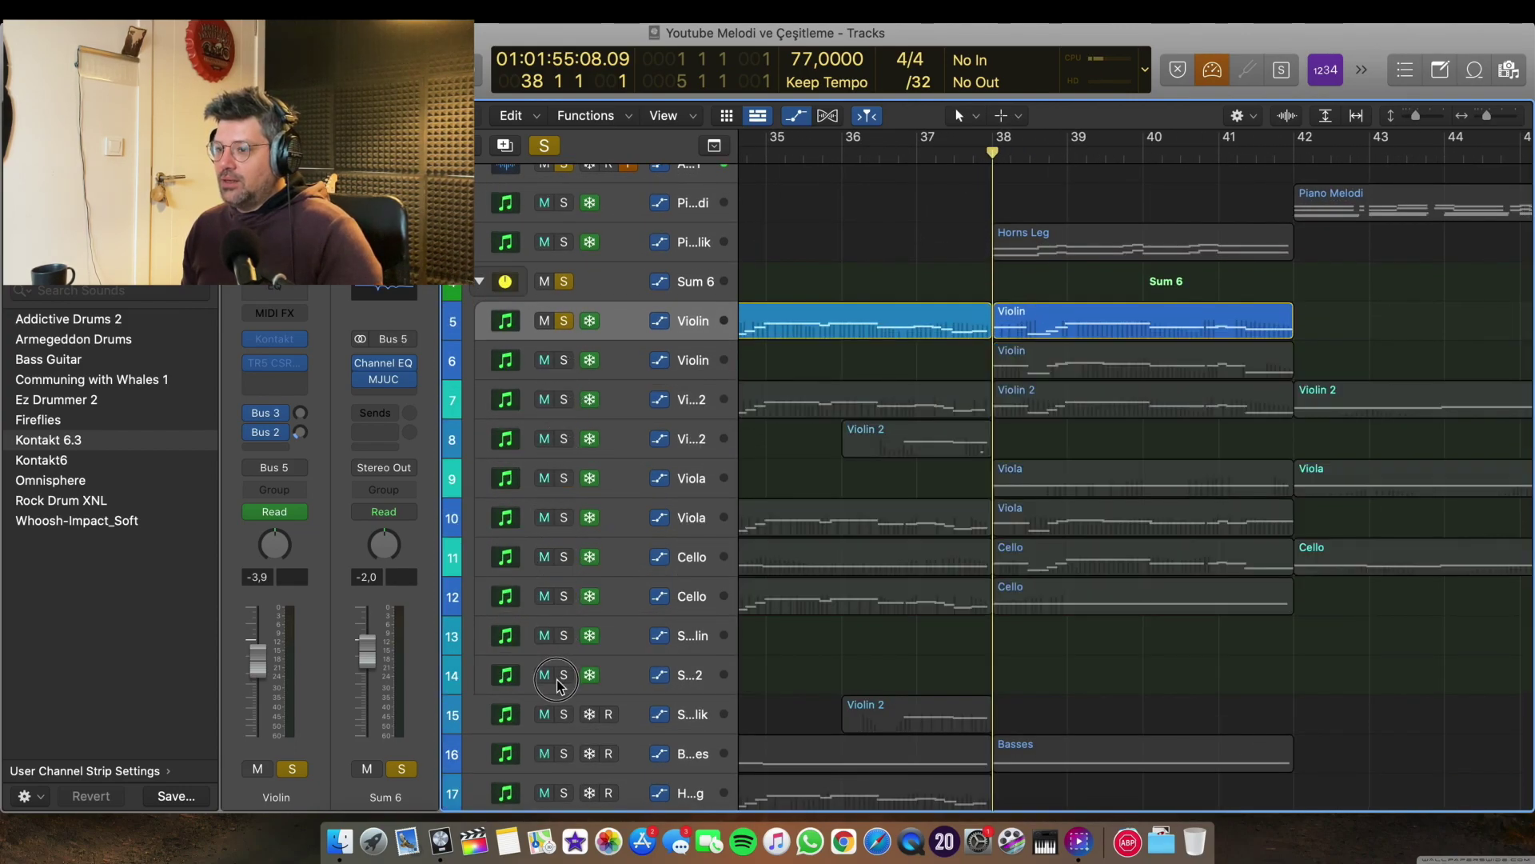
Play the soloed Violin from bar 38 and select its preceding region at bar 34 for comparison.
key(space)
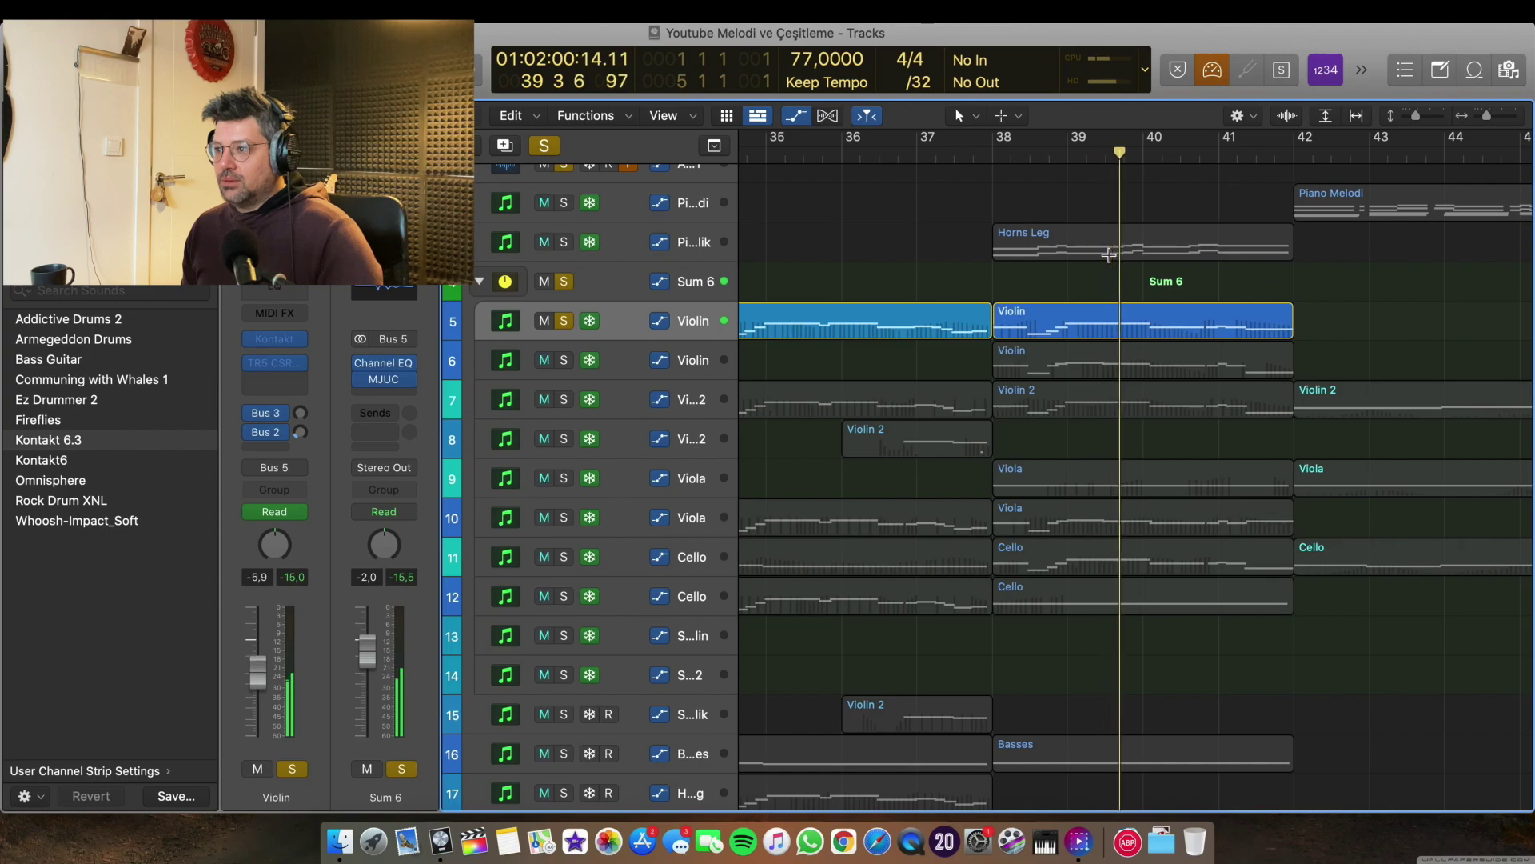
scroll(1110, 255, left, 2)
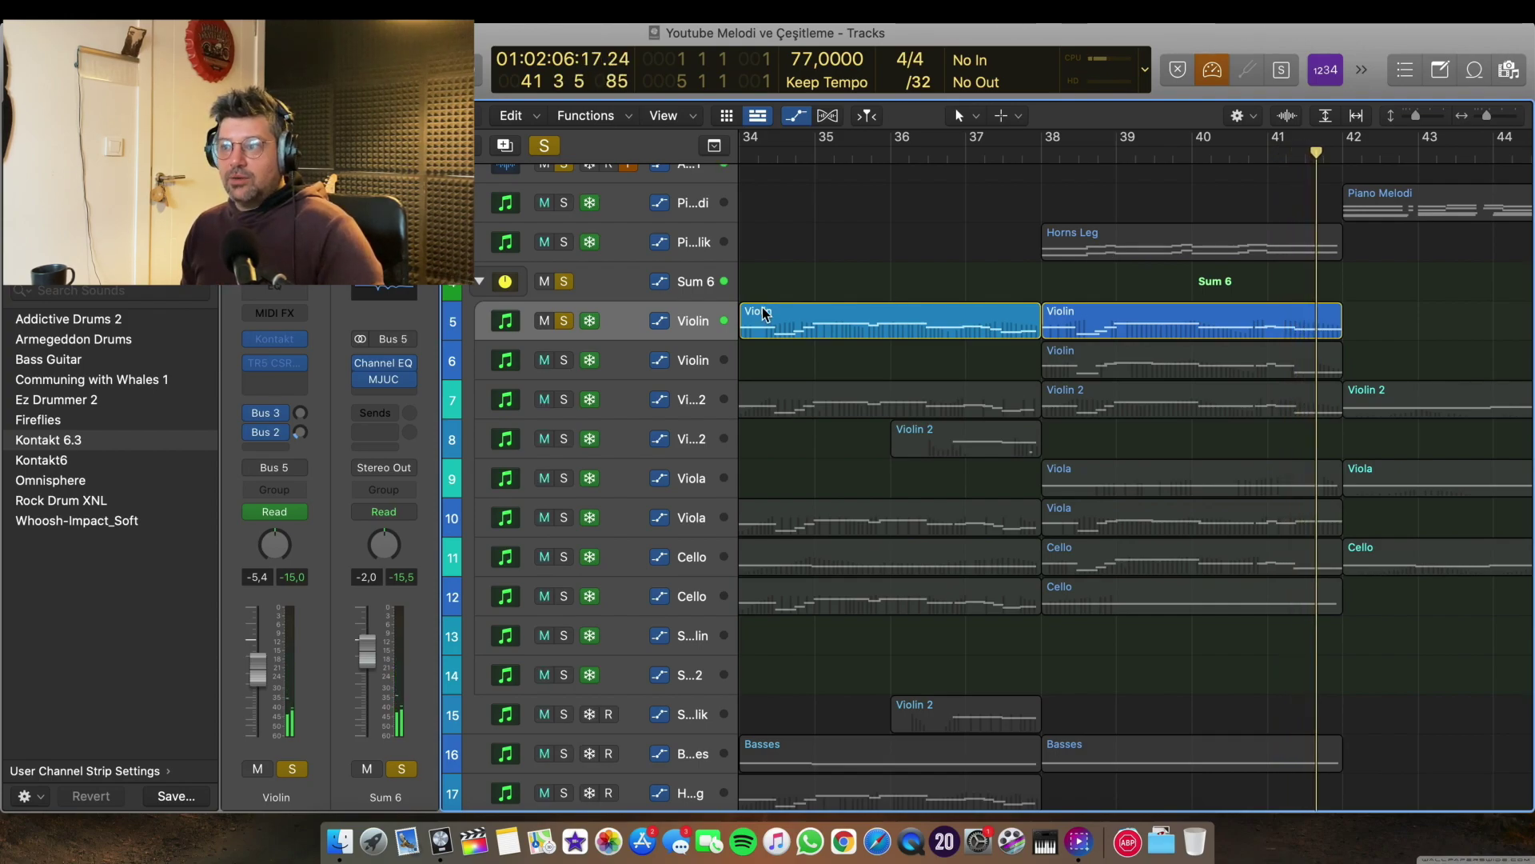
click(830, 317)
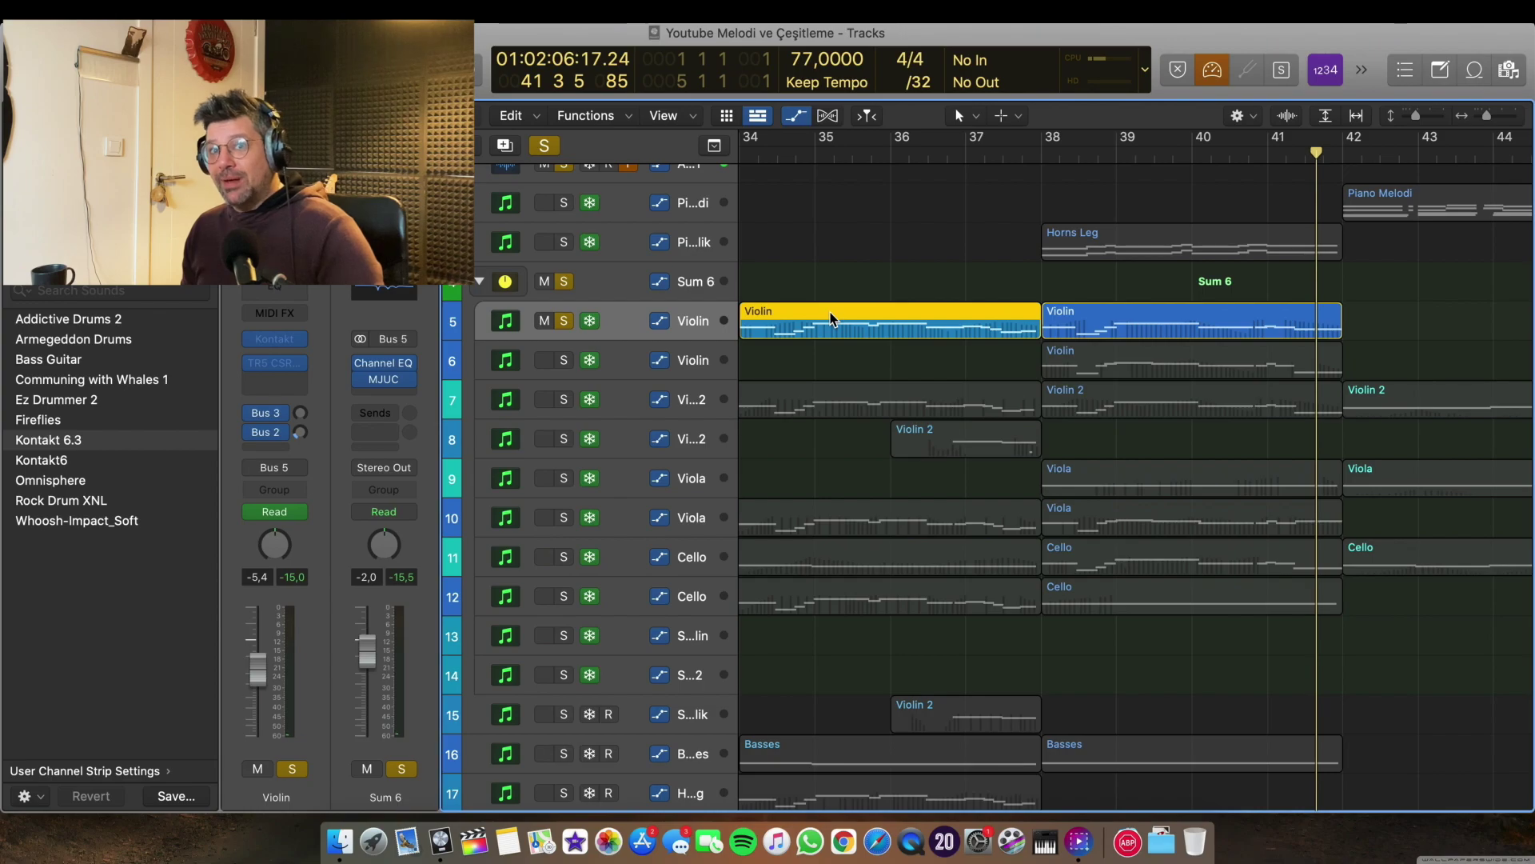
Add the Violin and Violin 2 on tracks 6 and 7 to the solo and play from bar 38.
click(1038, 153)
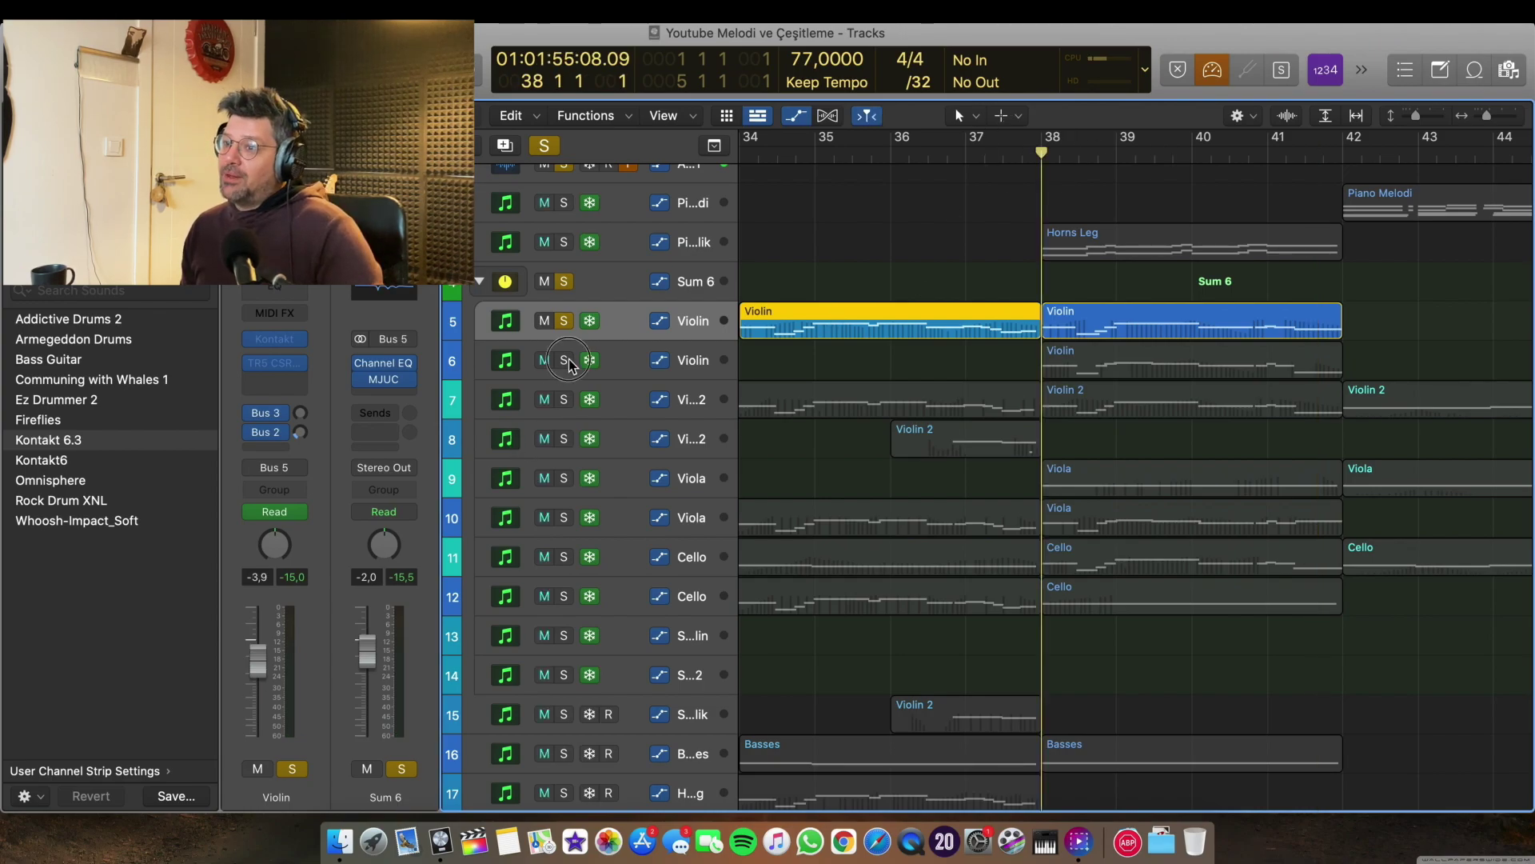
drag(568, 358, 570, 396)
key(space)
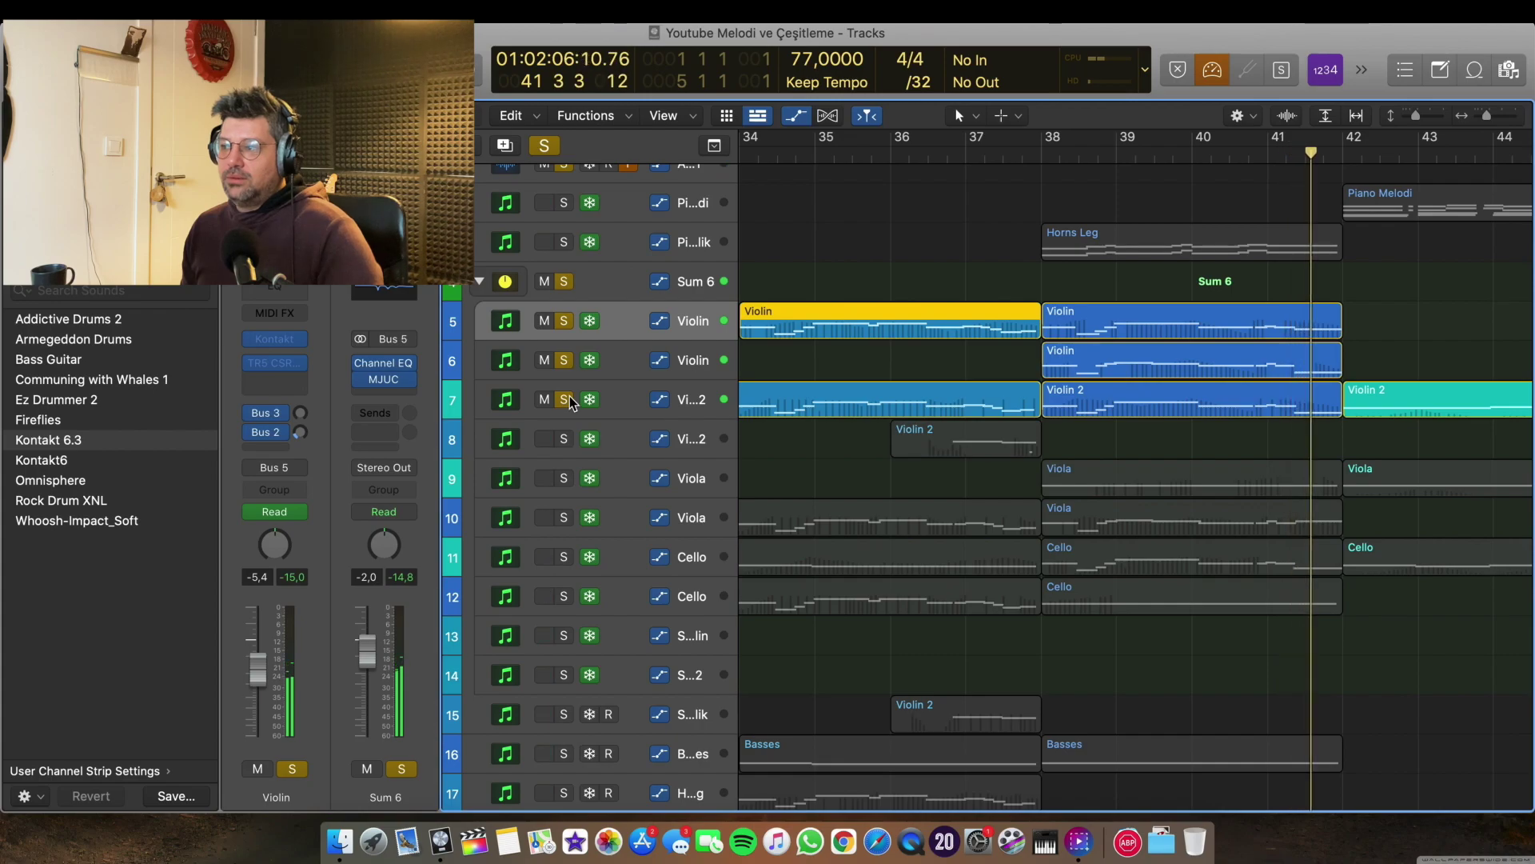
Add the Viola on track 9, the Cello on track 12 and the Basses on track 16 to the solo and play them.
click(1038, 159)
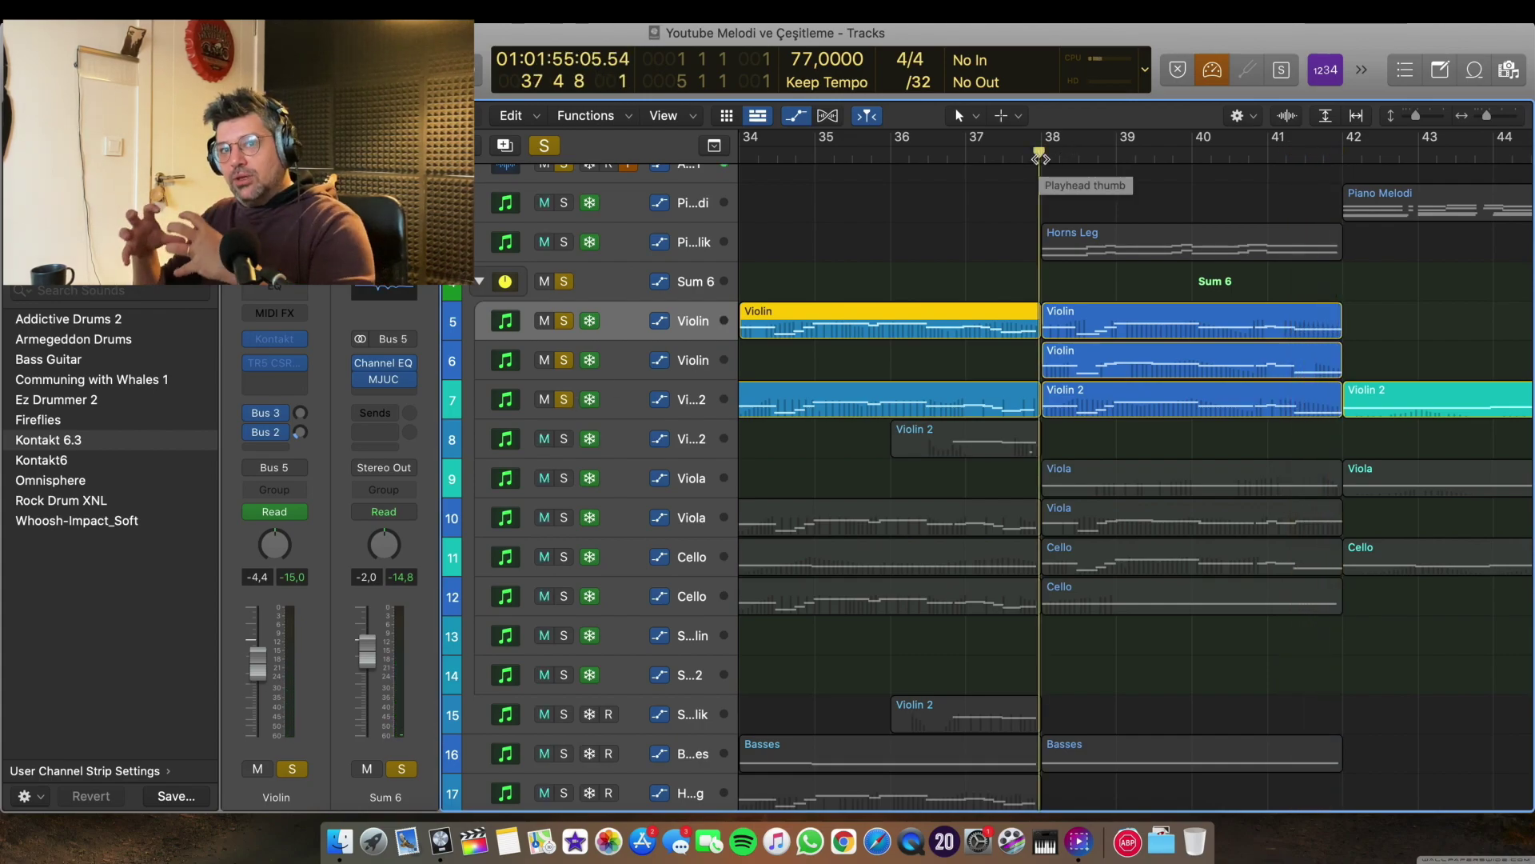
click(565, 478)
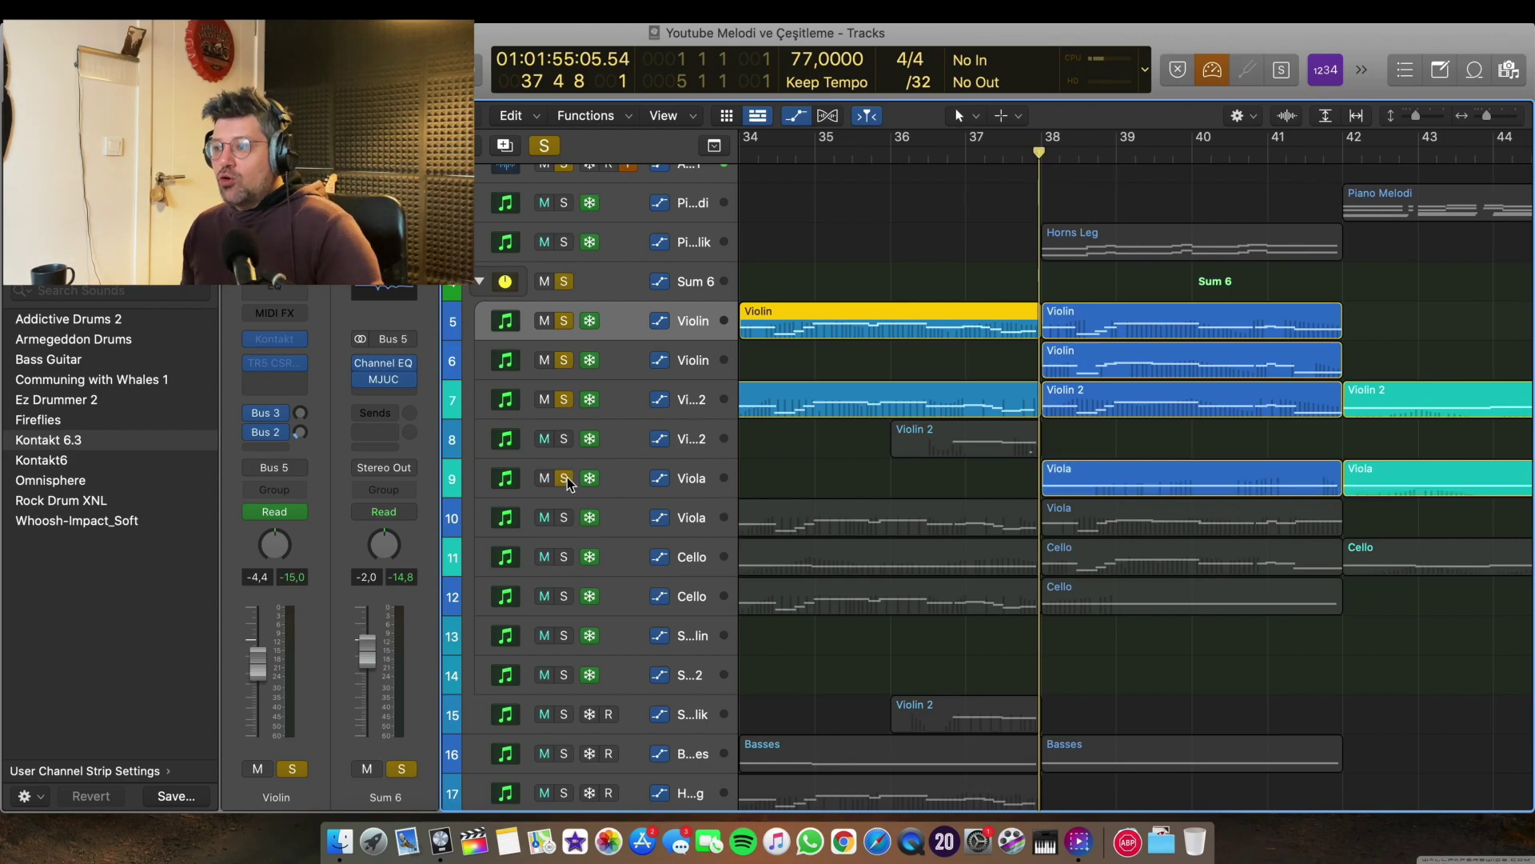
click(565, 597)
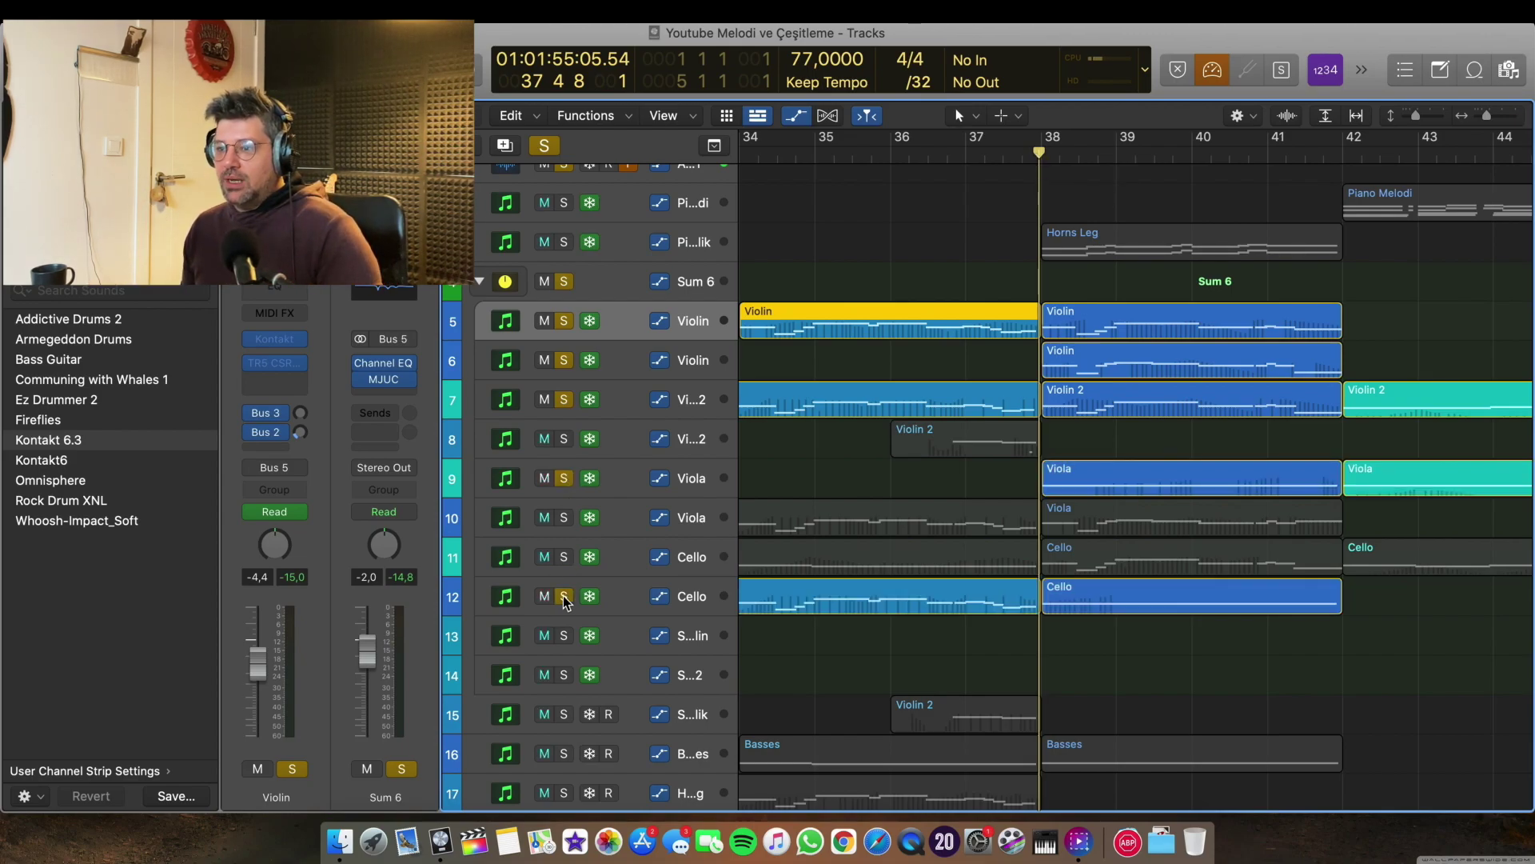
click(564, 754)
key(space)
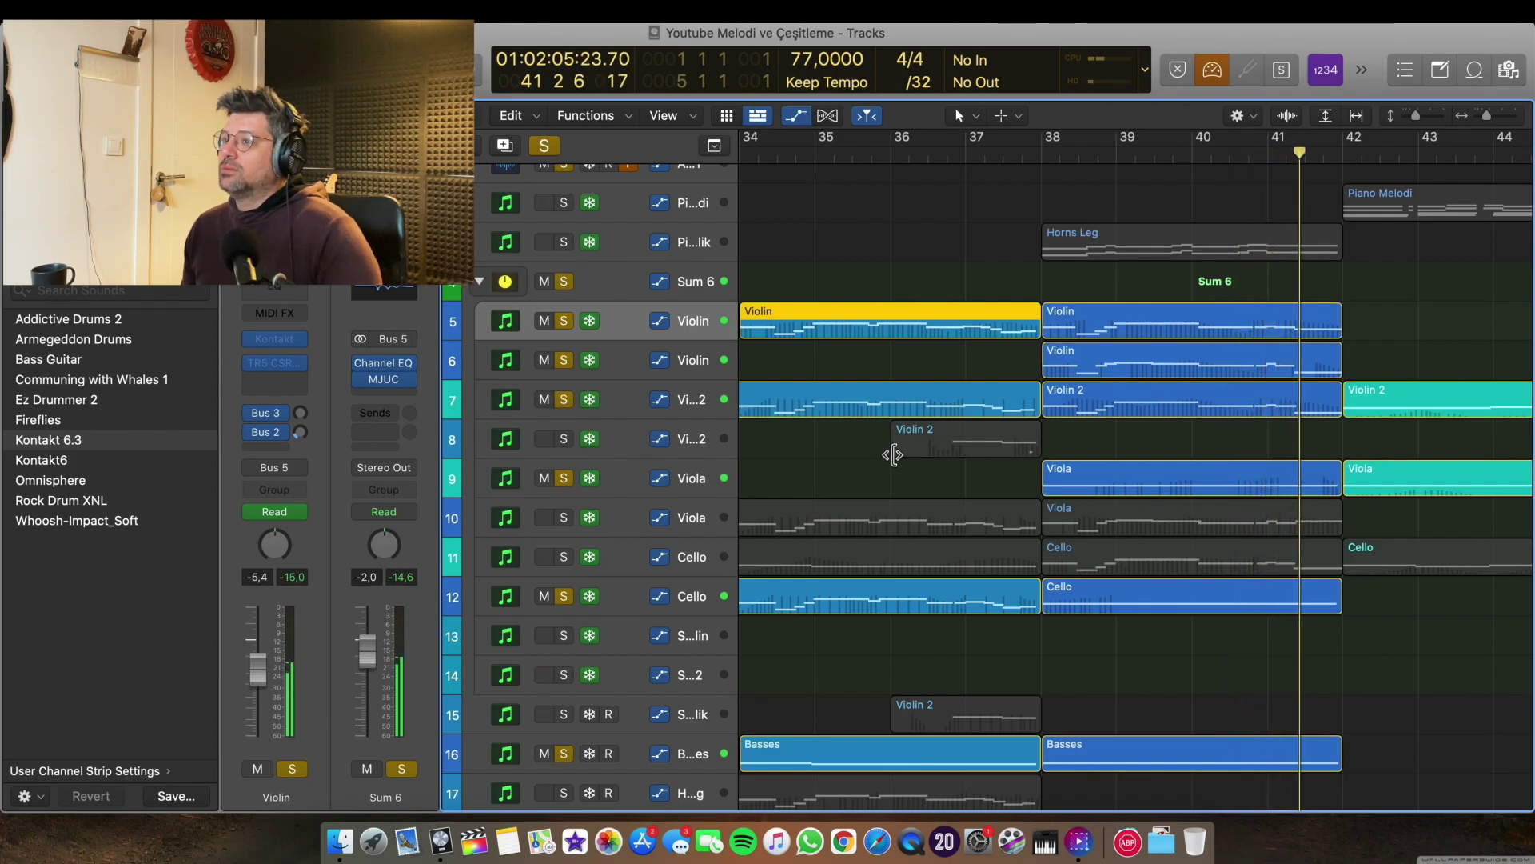
Add the Viola and Cello on tracks 10 and 11 to the solo and play the strings from bar 38.
key(space)
drag(563, 518, 564, 556)
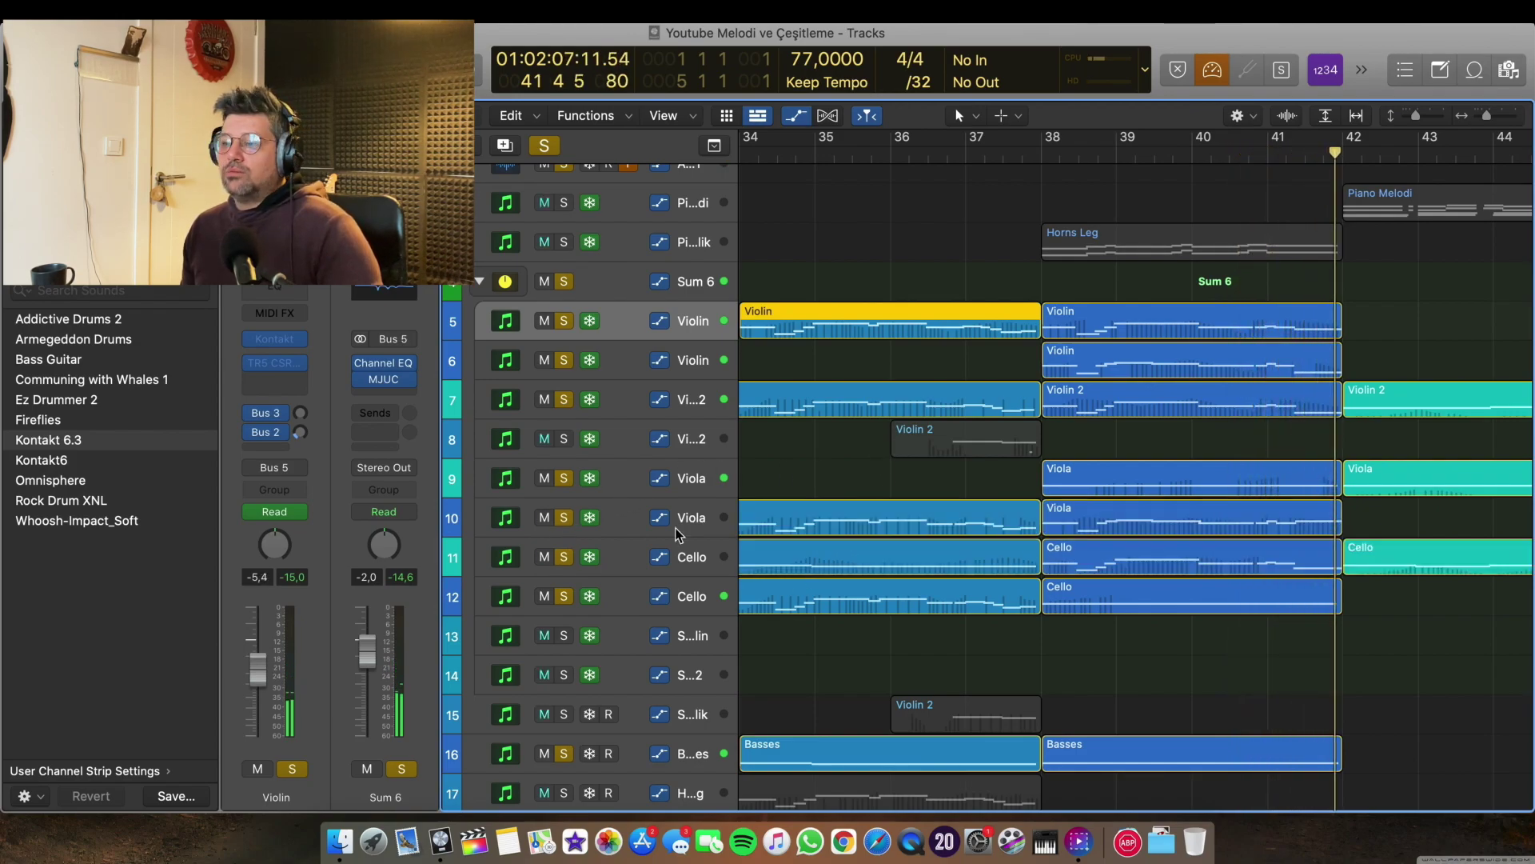
click(1044, 158)
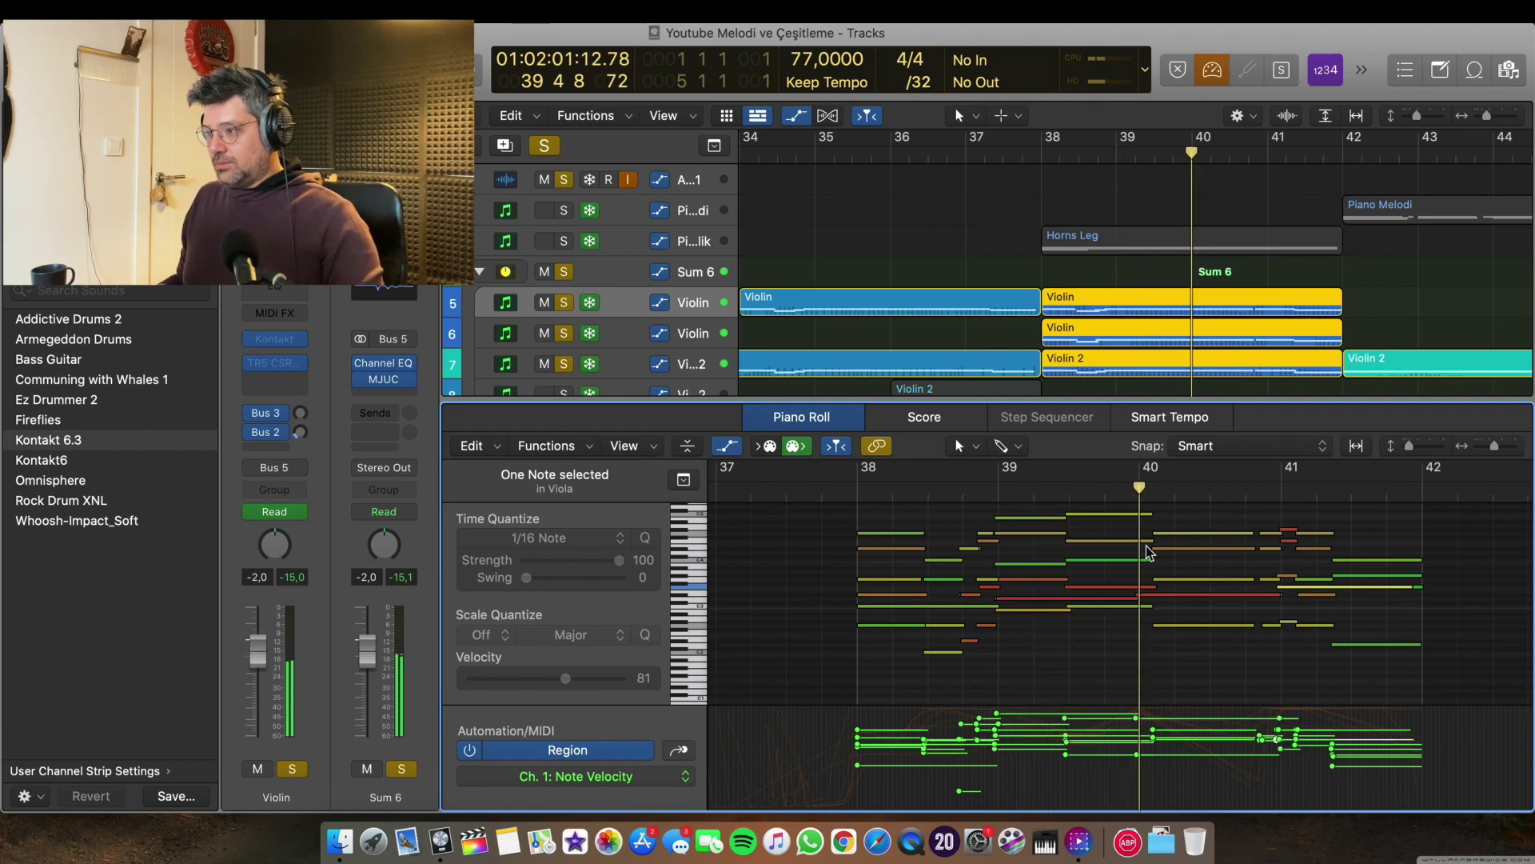
Close the Piano Roll, stop playback and add the Horns Leg regions' tracks 19 to 21 to the solo.
key(p)
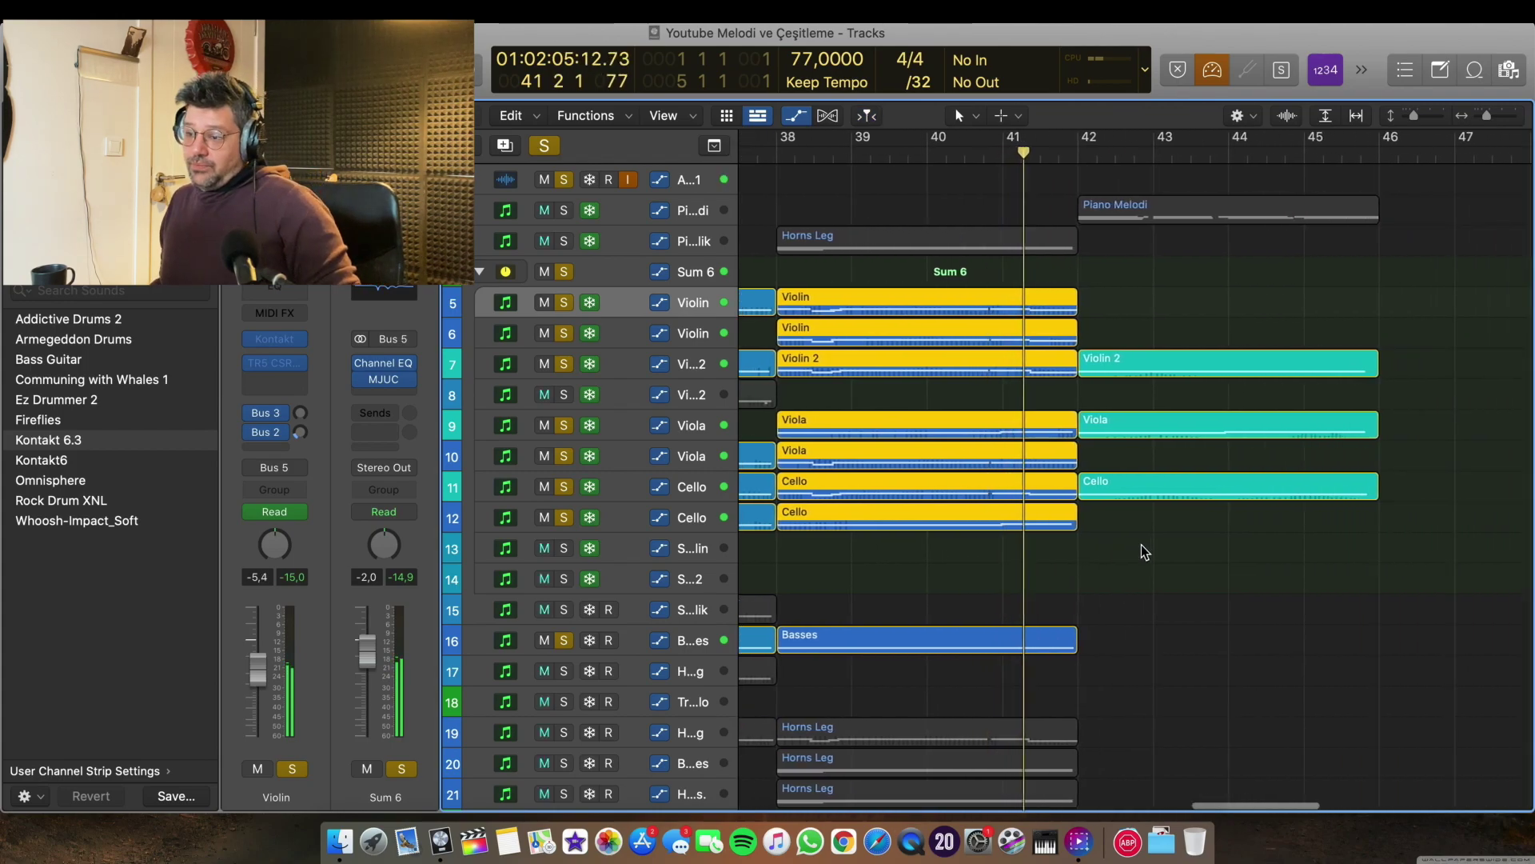
key(space)
scroll(1074, 580, down, 5)
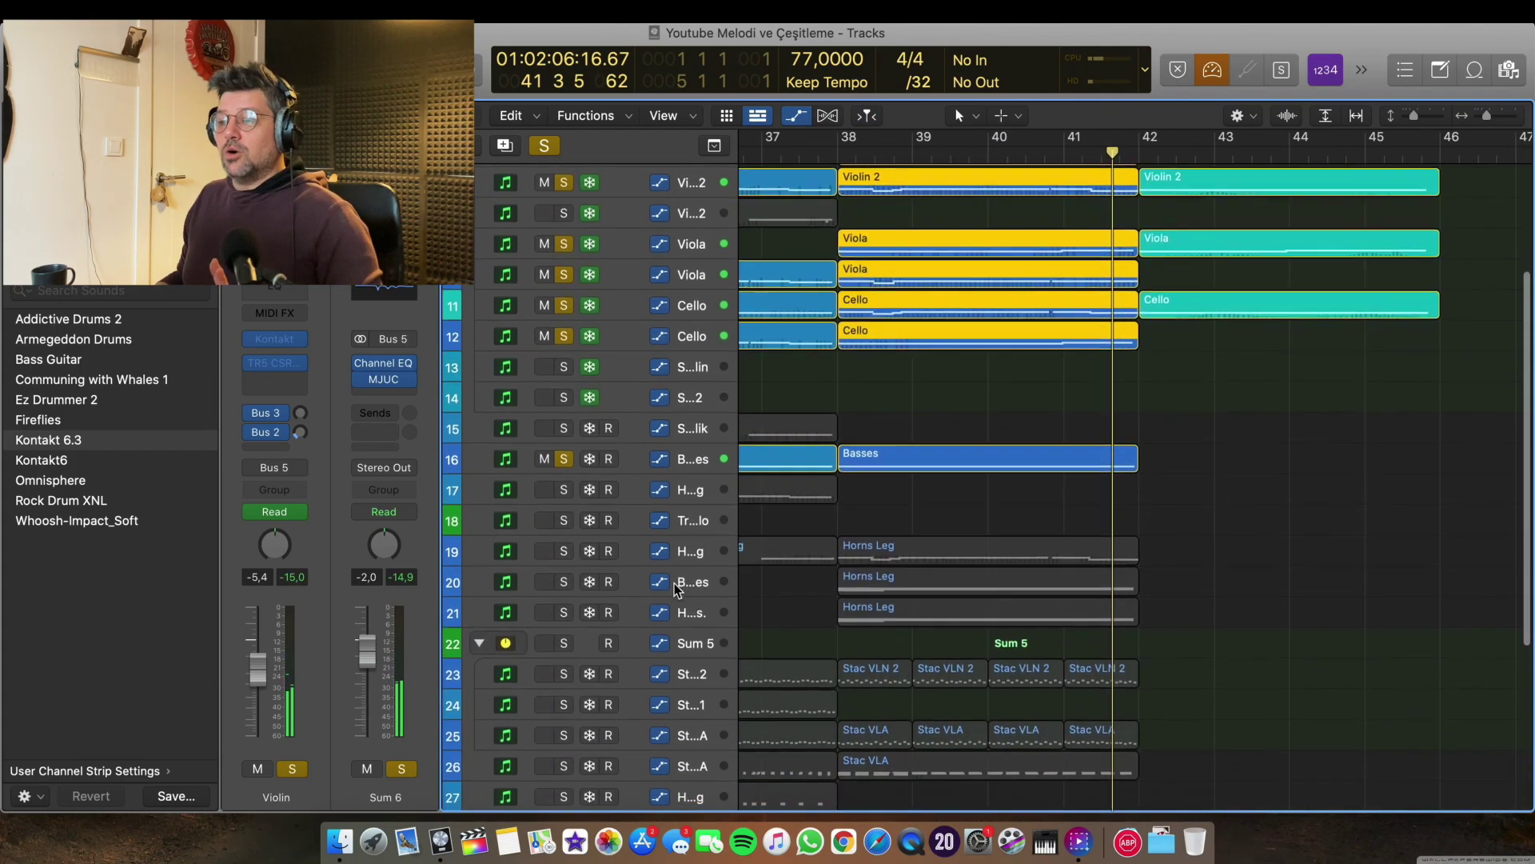
drag(563, 546, 563, 606)
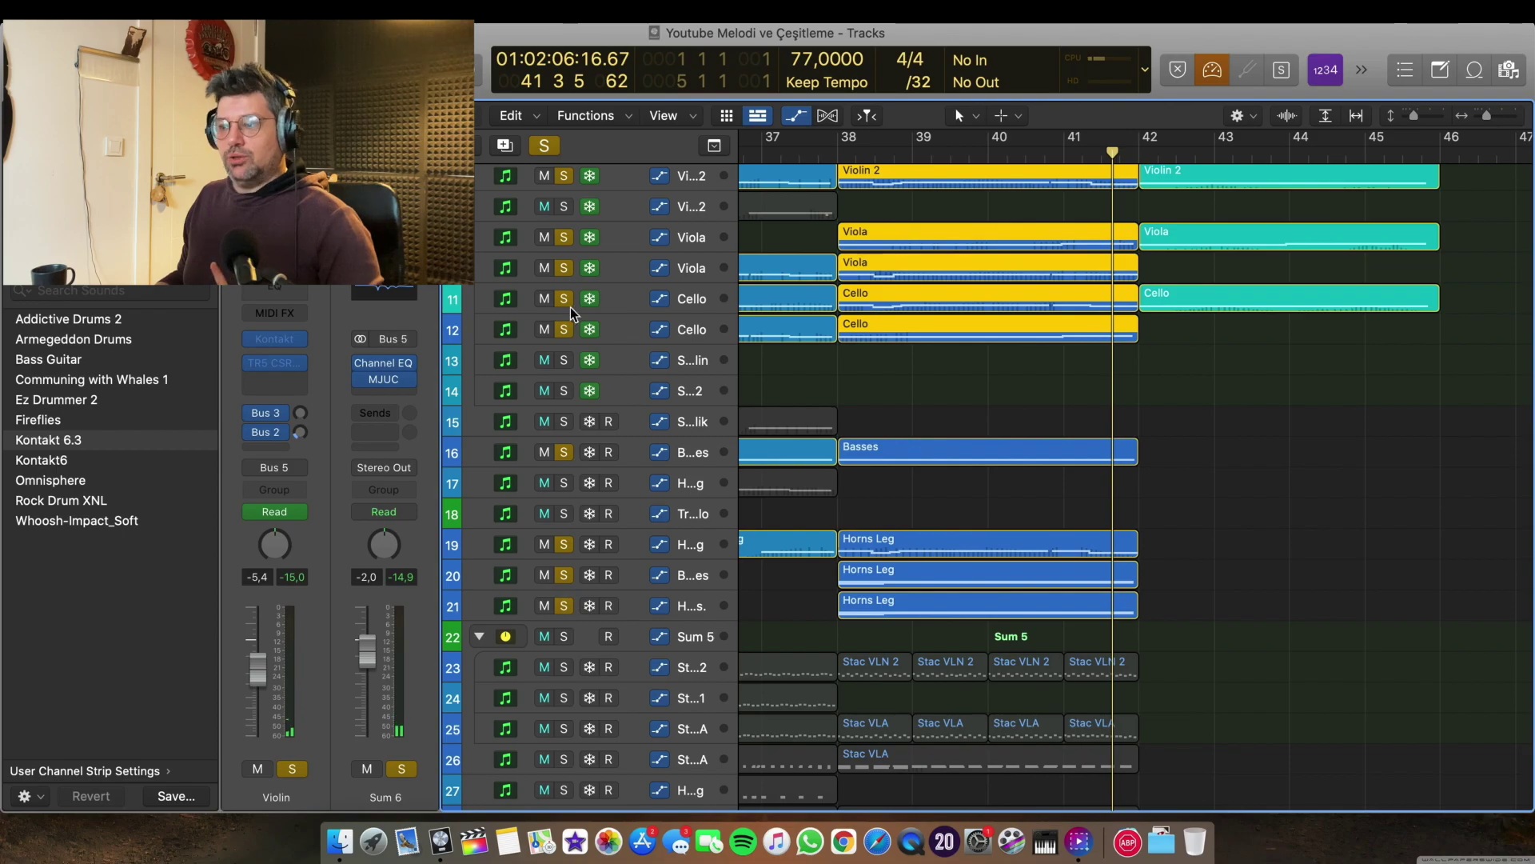
Clear all current solos and solo Sum 5, its staccato tracks and the Roll, tracks 22 to 29.
click(544, 147)
scroll(680, 440, down, 5)
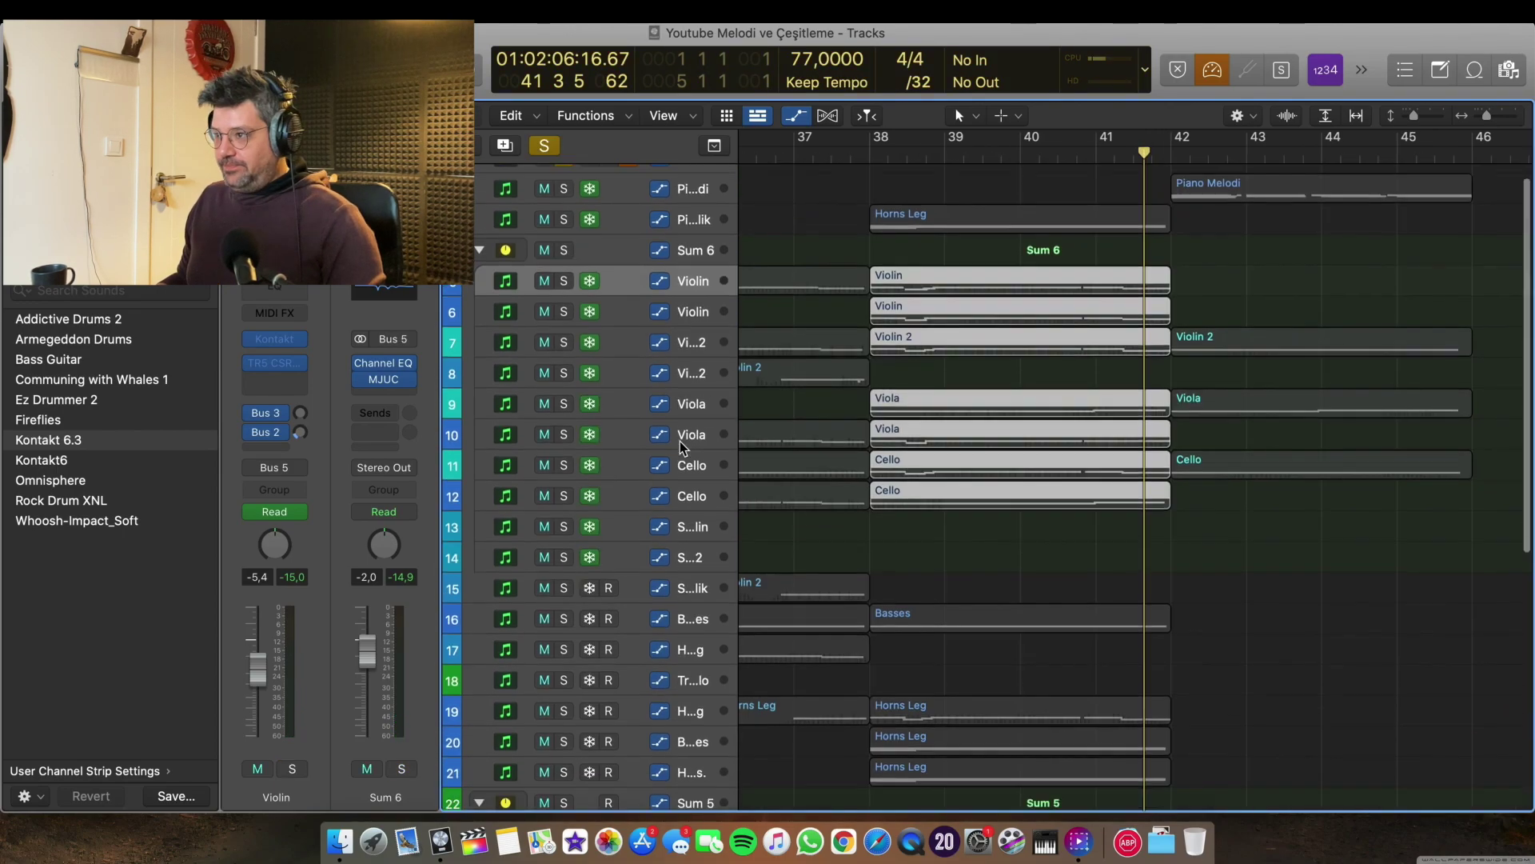
drag(564, 362, 566, 577)
drag(569, 385, 569, 413)
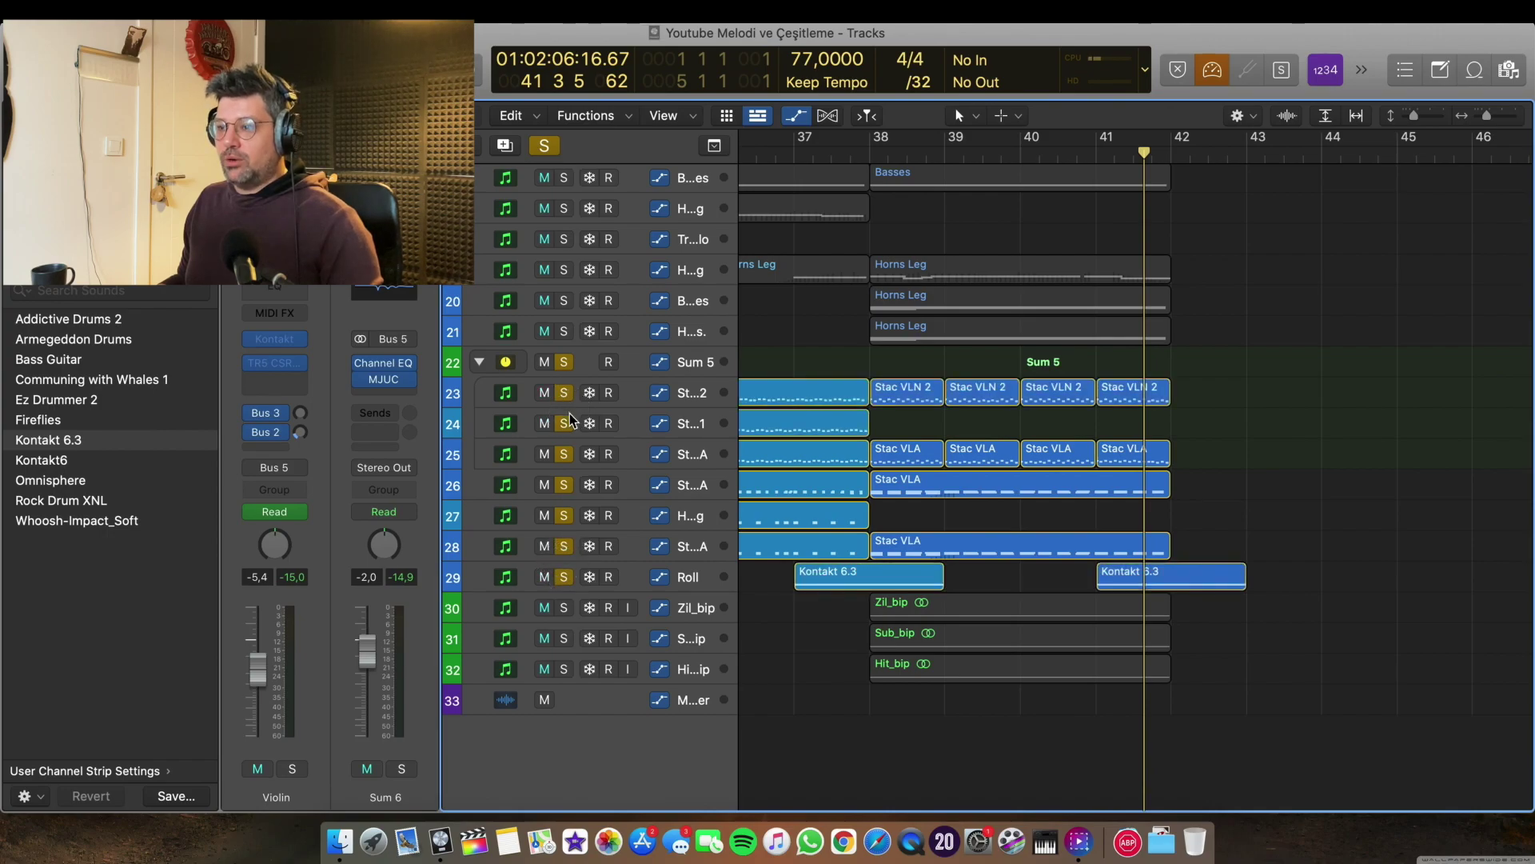
Place the playhead in bar 37, take the Roll on track 29 out of the solo and play the staccato parts.
click(849, 160)
scroll(840, 229, left, 5)
click(846, 157)
click(875, 156)
scroll(878, 156, right, 1)
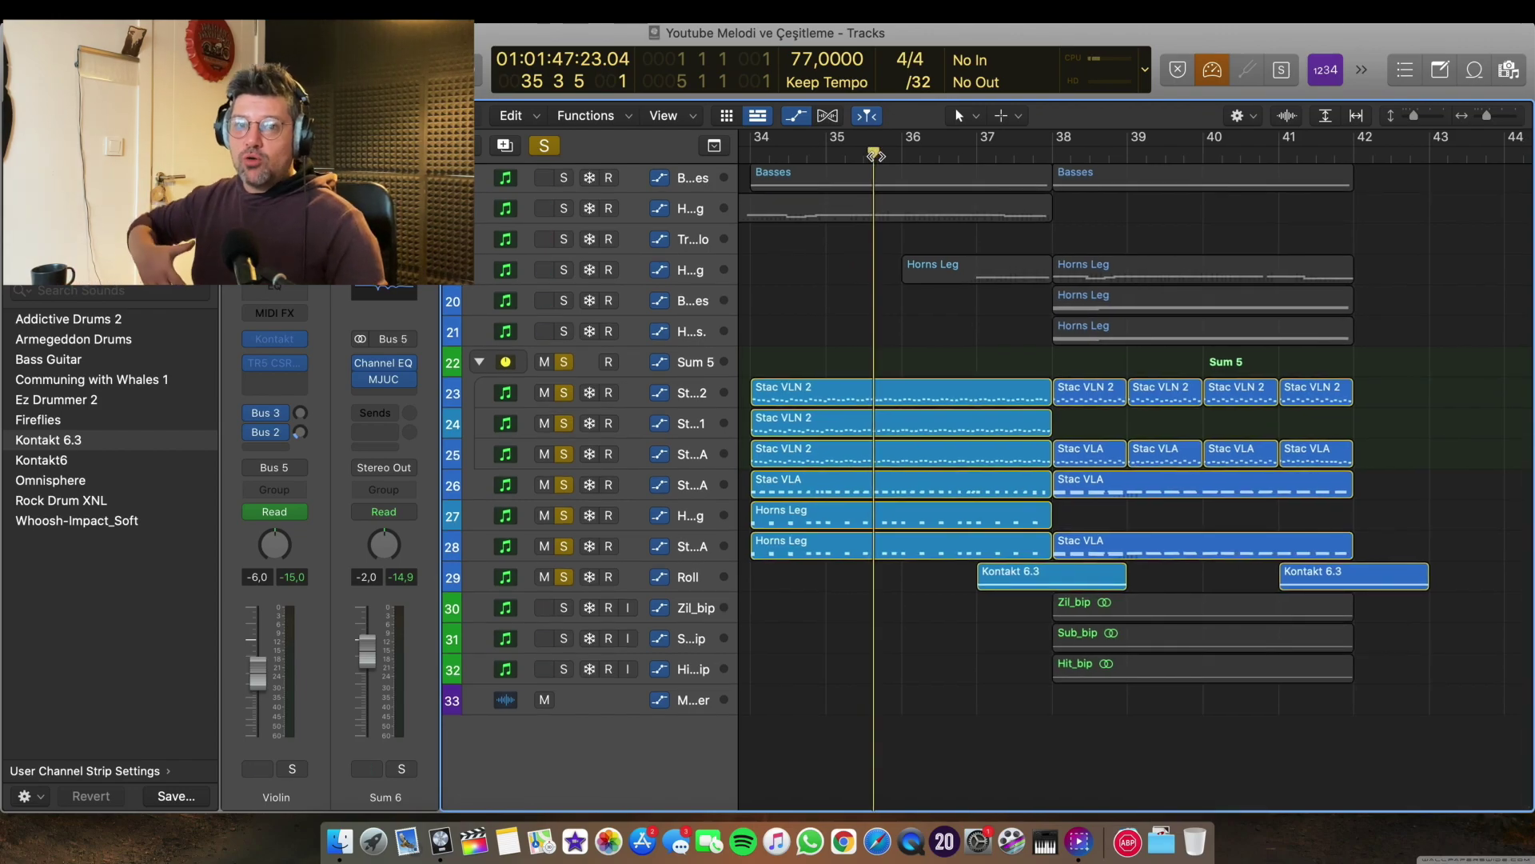
click(995, 158)
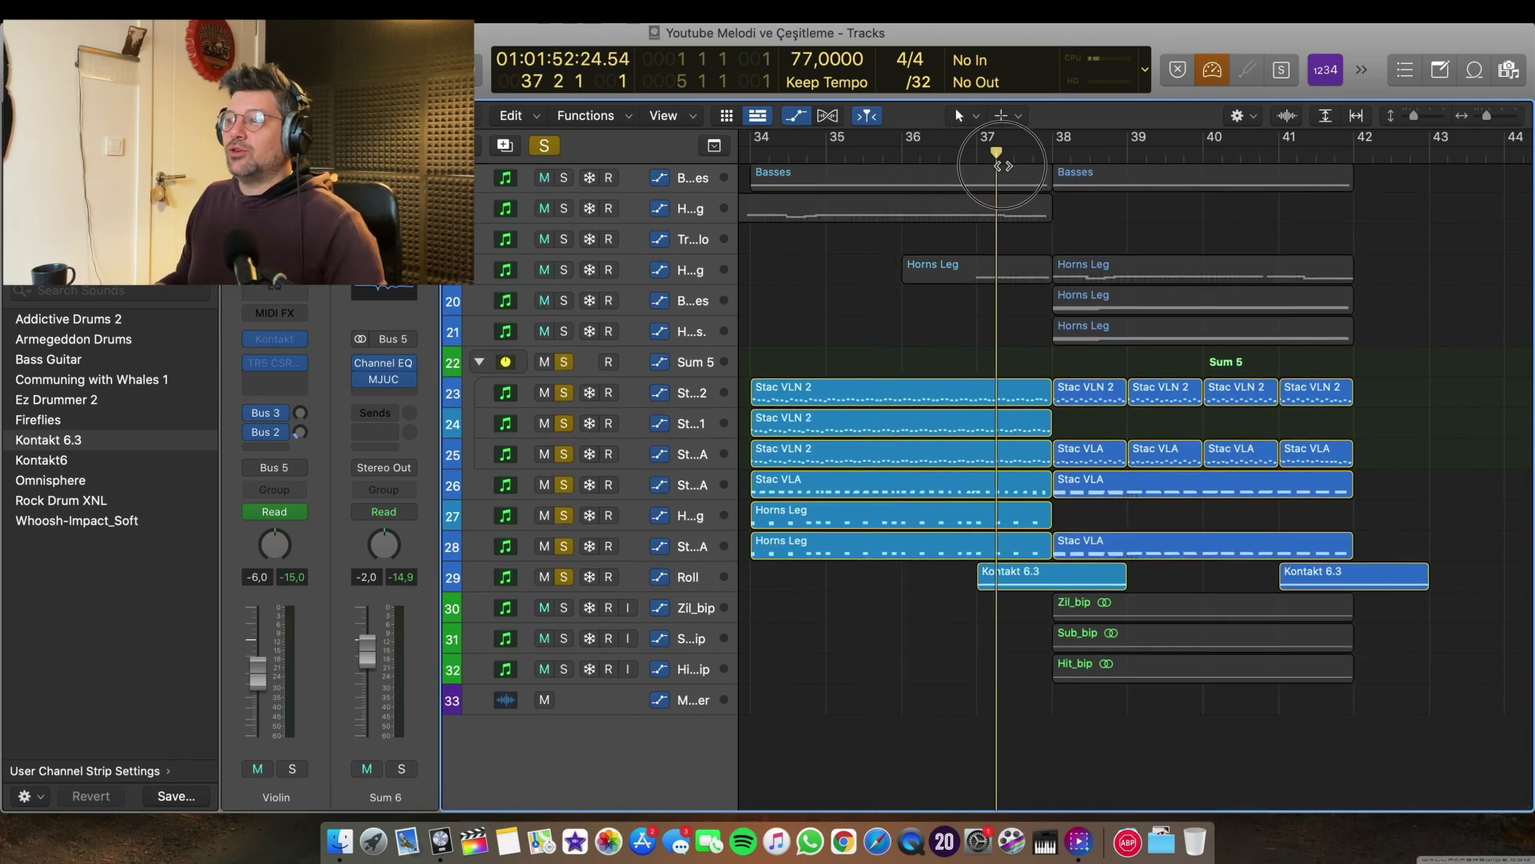
click(564, 583)
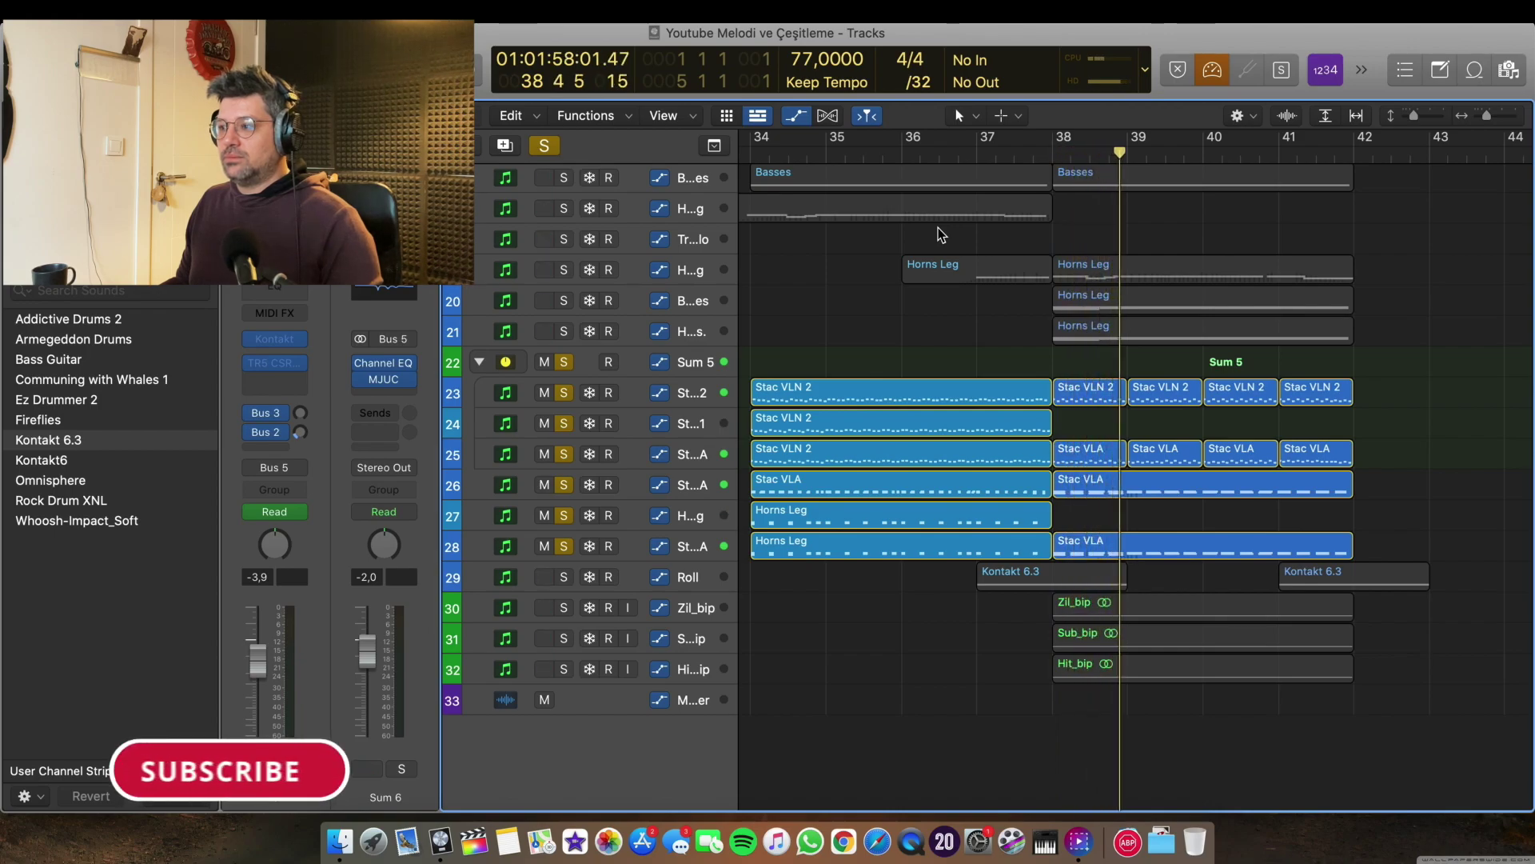
Examine the notes of the Stac VLN 2 and Stac VLA regions from bar 38 together in the Piano Roll, then close it.
scroll(1266, 466, right, 3)
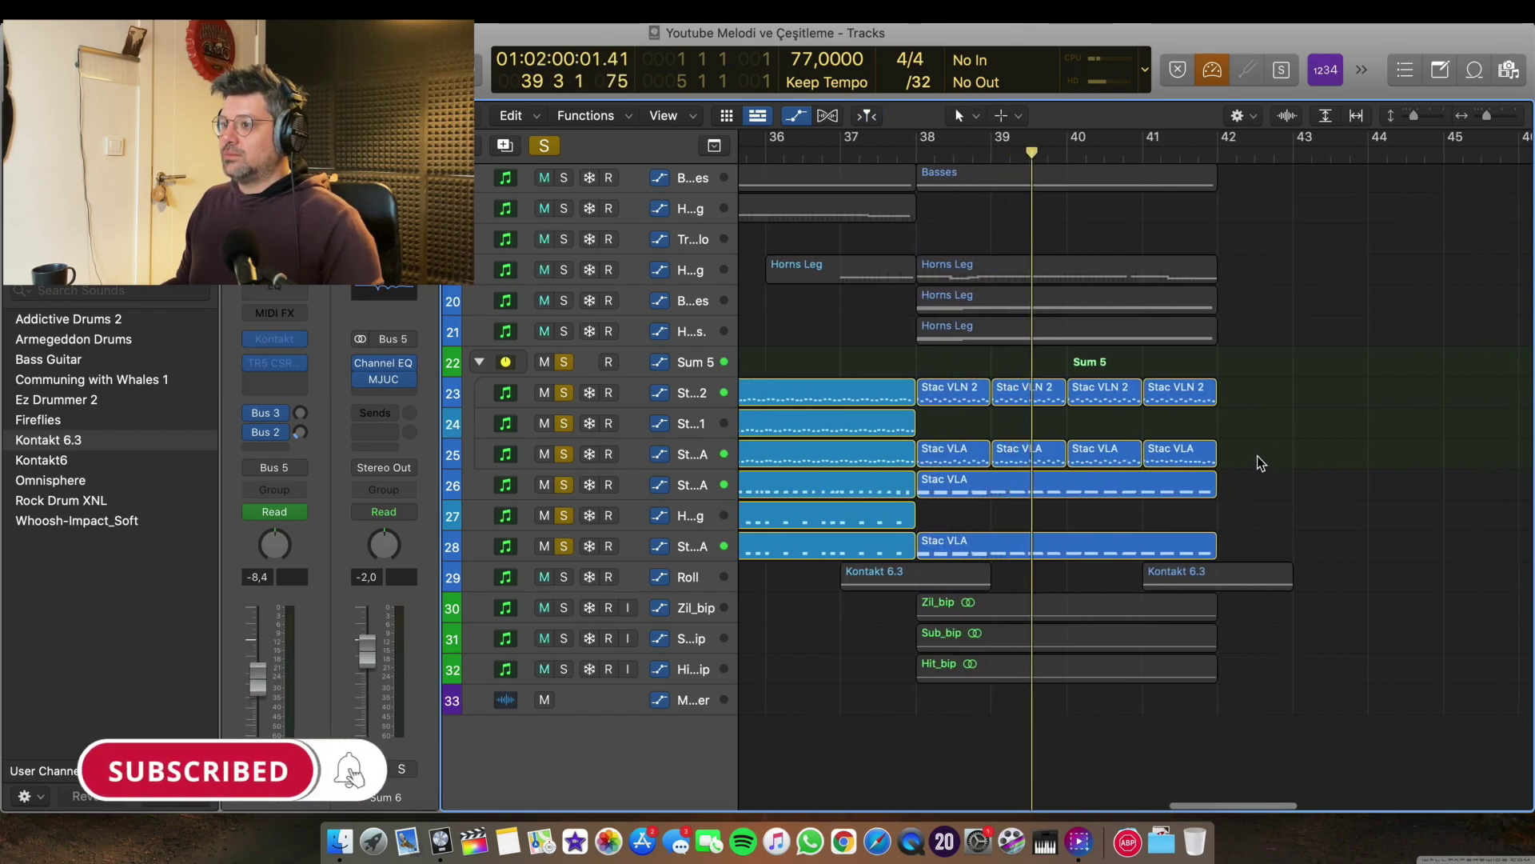
drag(1257, 456, 960, 408)
double_click(960, 408)
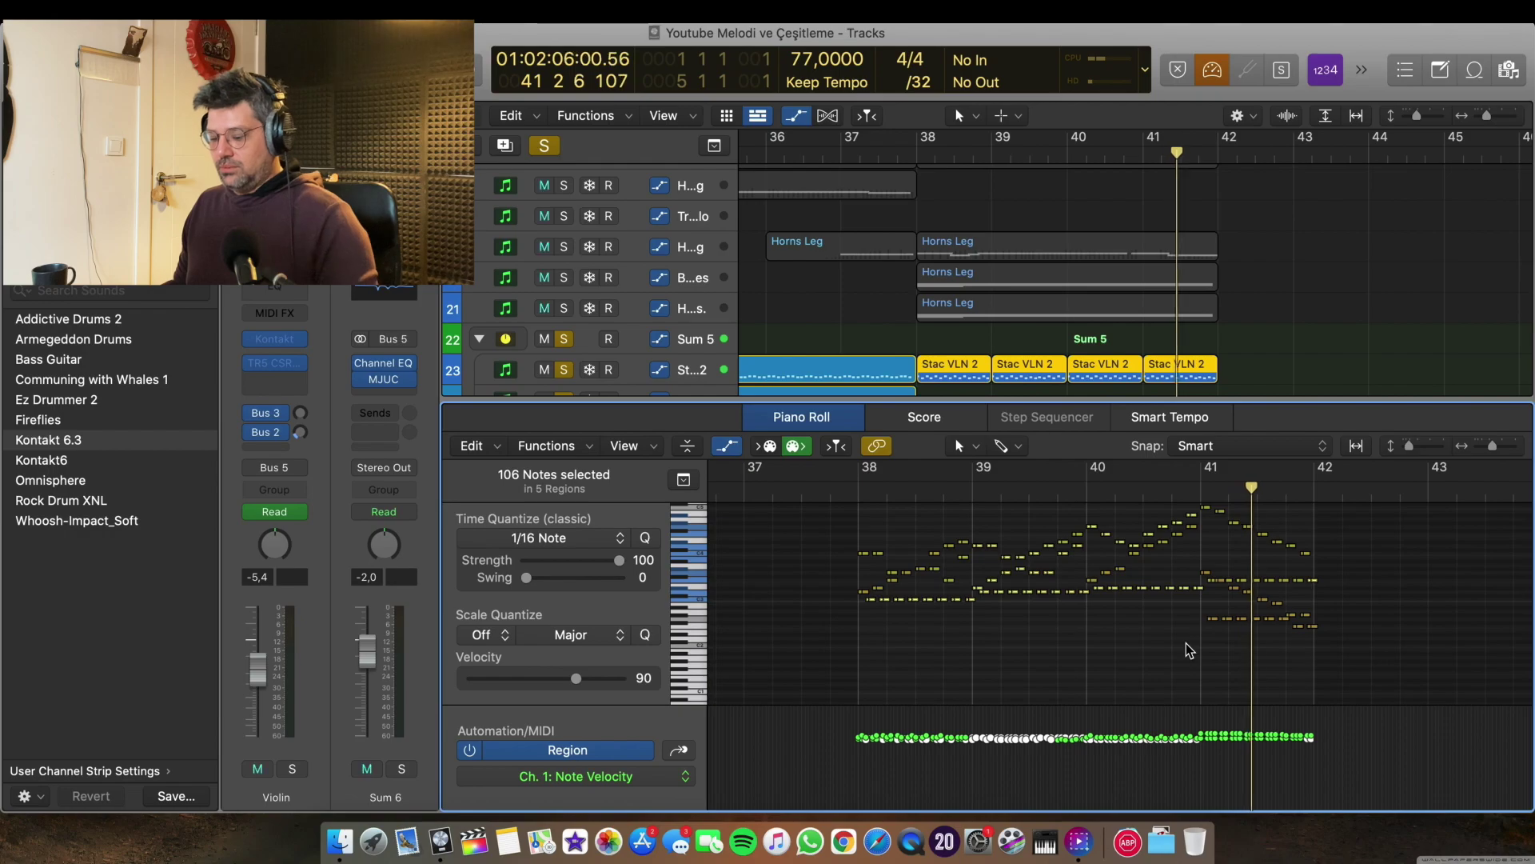
key(p)
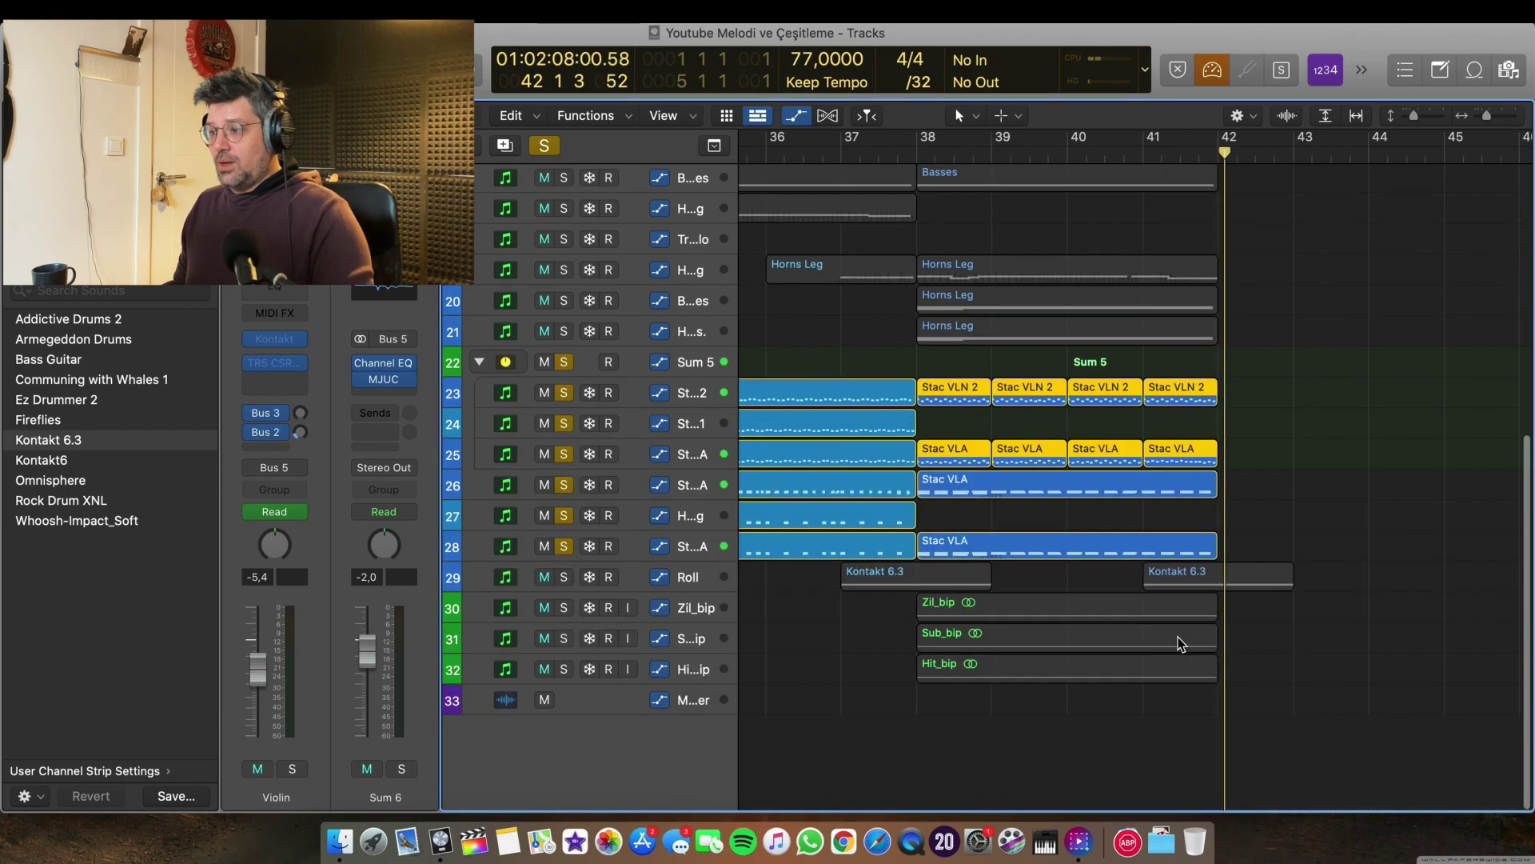
Play the soloed staccato parts from around bar 36 and return the playhead to bar 36.
scroll(775, 256, left, 3)
click(829, 154)
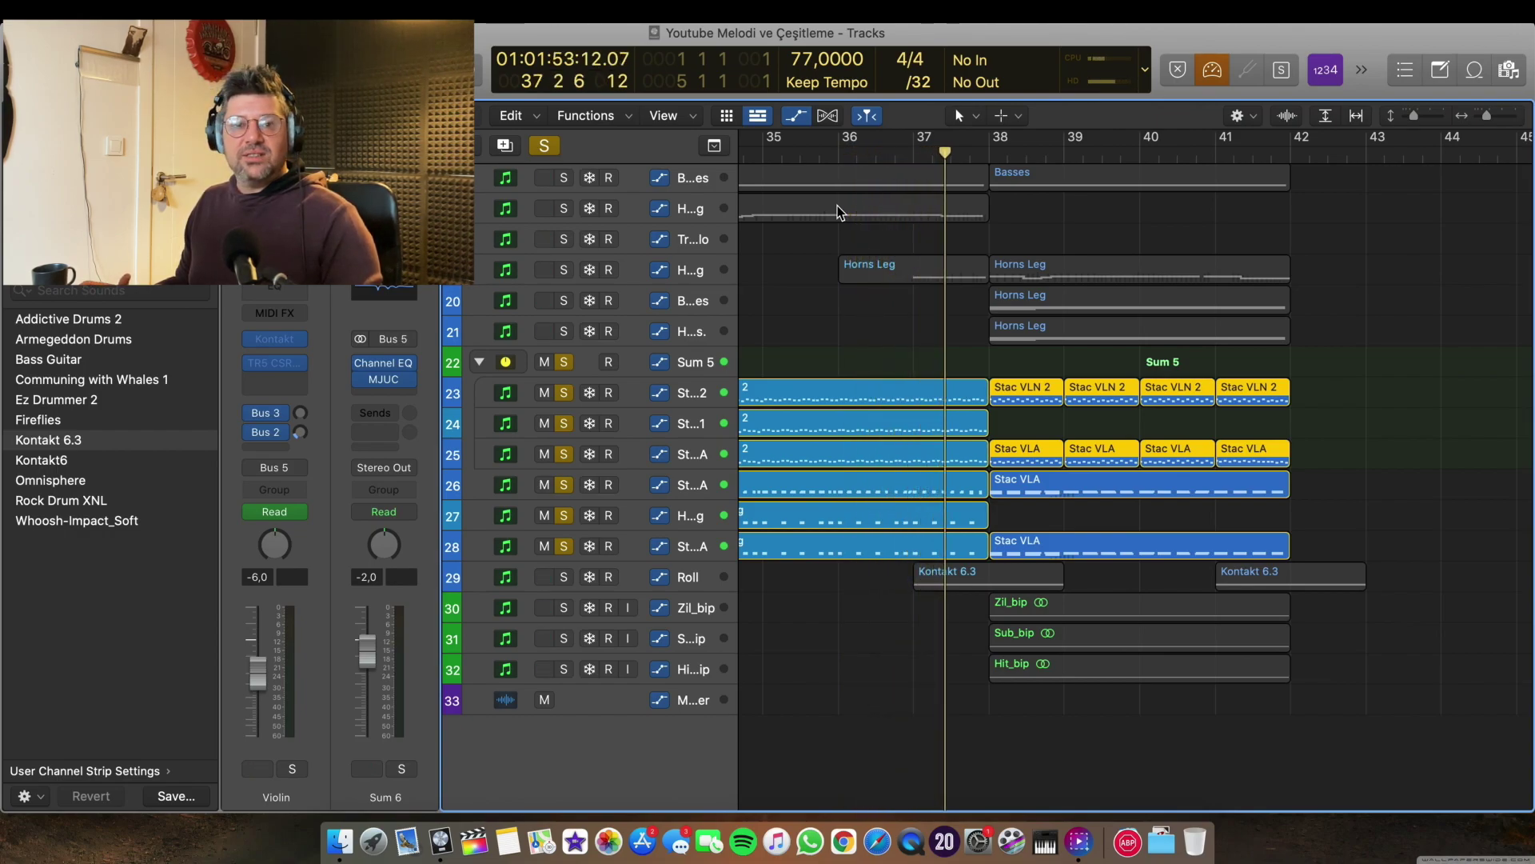
click(839, 148)
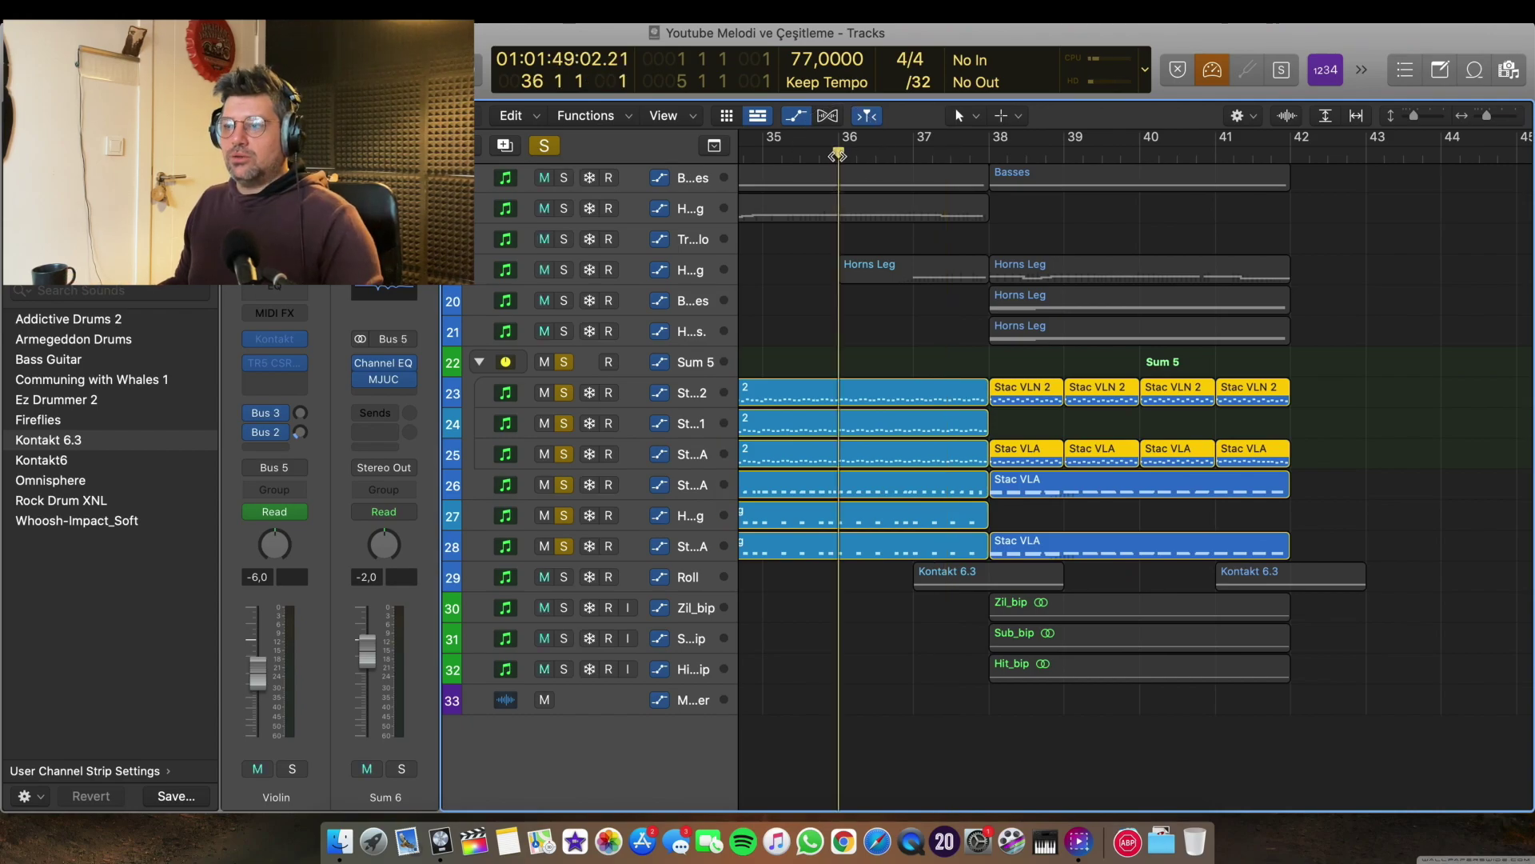
Play the soloed staccato transition into bar 38 twice, starting from beat 4 of bar 37.
scroll(825, 221, left, 2)
scroll(826, 227, left, 2)
mouse_move(1056, 154)
mouse_down()
mouse_move(977, 153)
mouse_move(1085, 190)
mouse_move(1032, 154)
mouse_up()
scroll(824, 152, left, 1)
scroll(784, 156, right, 4)
click(924, 154)
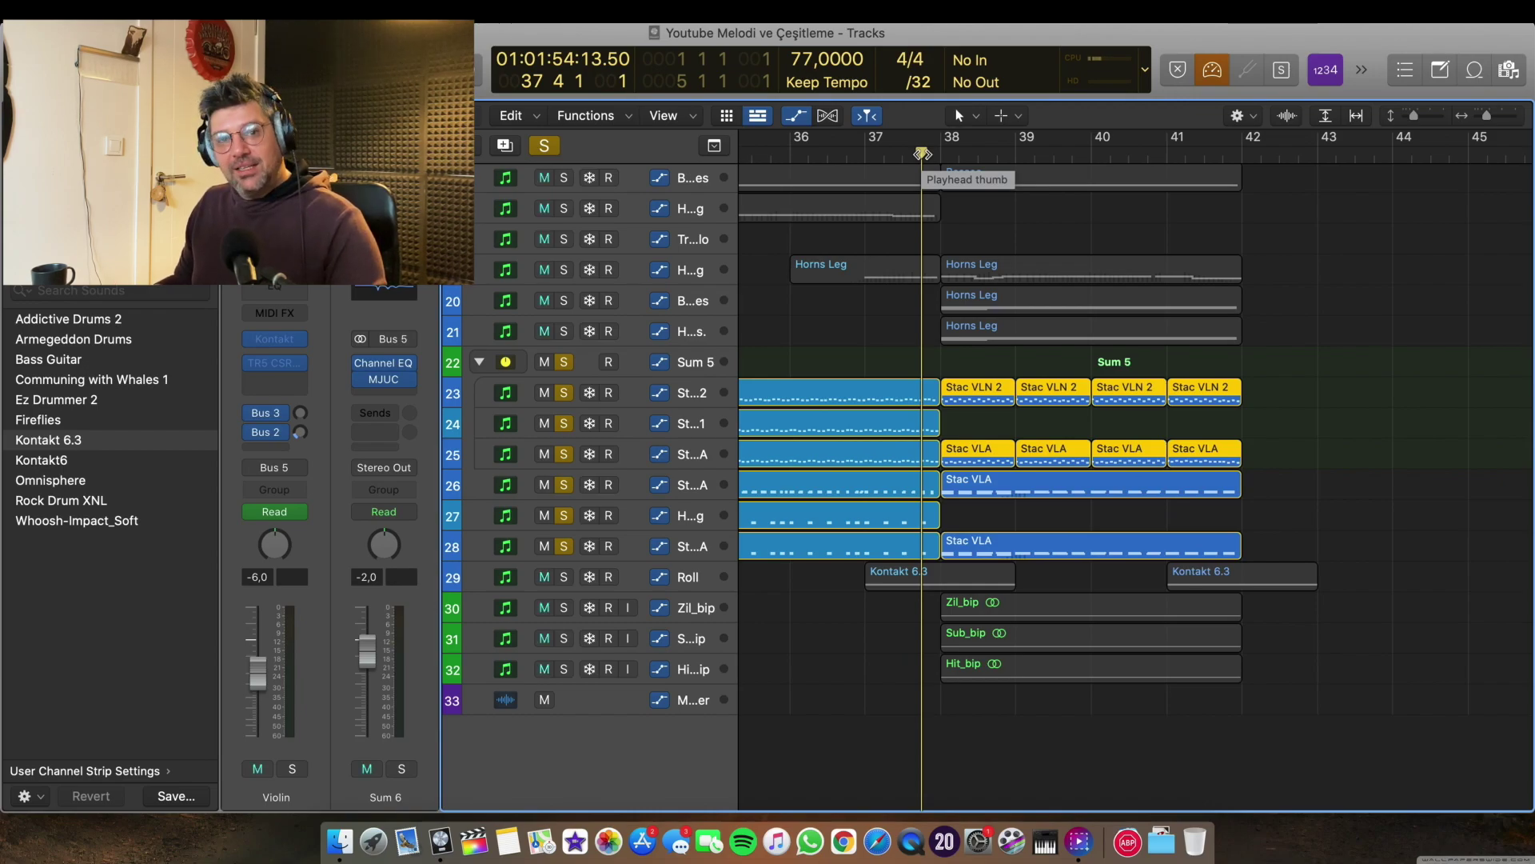
key(space)
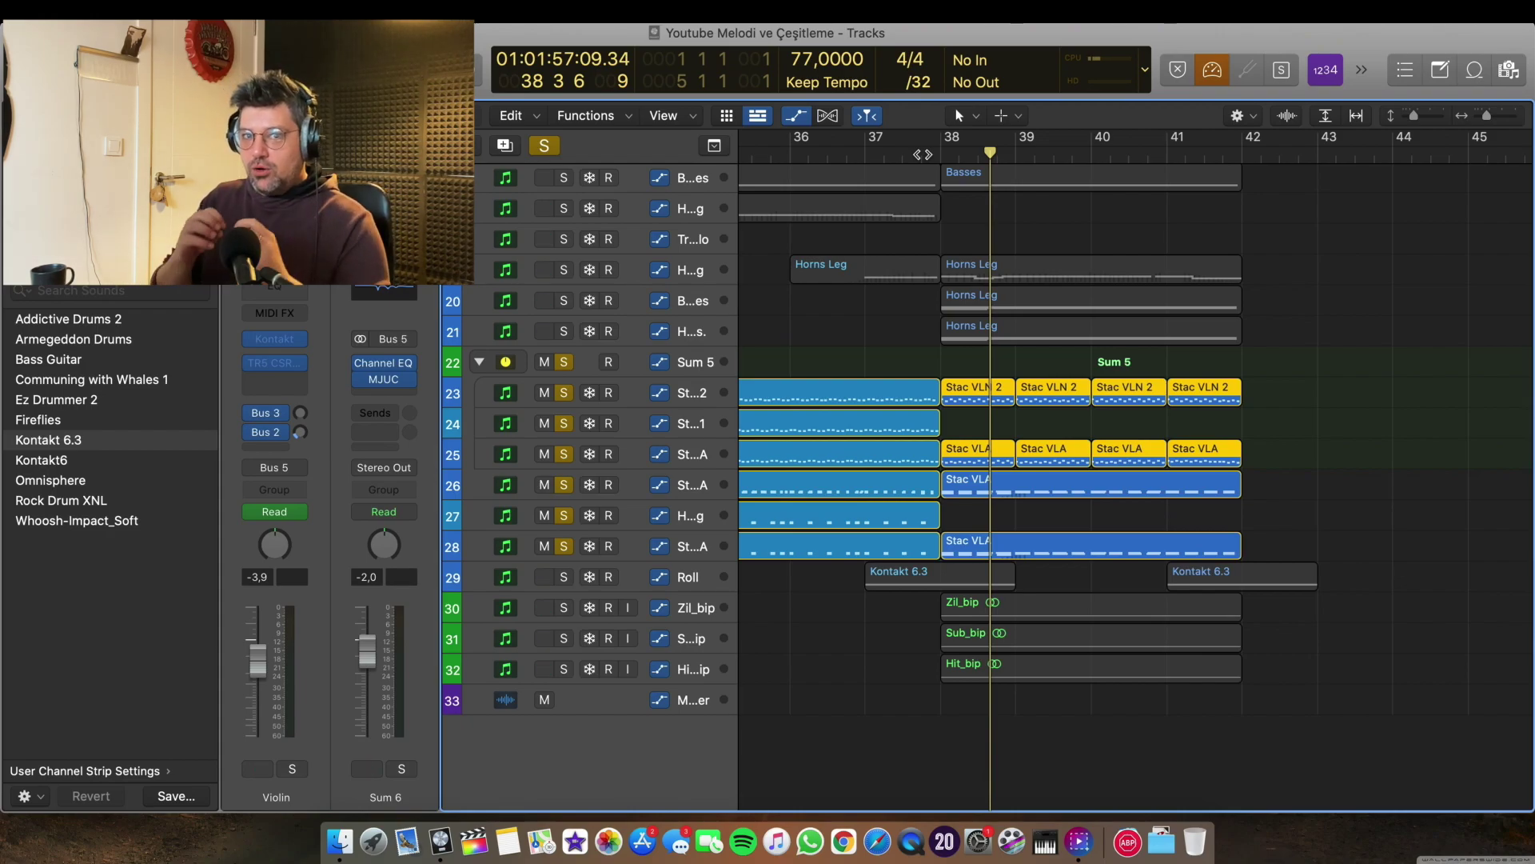
click(933, 156)
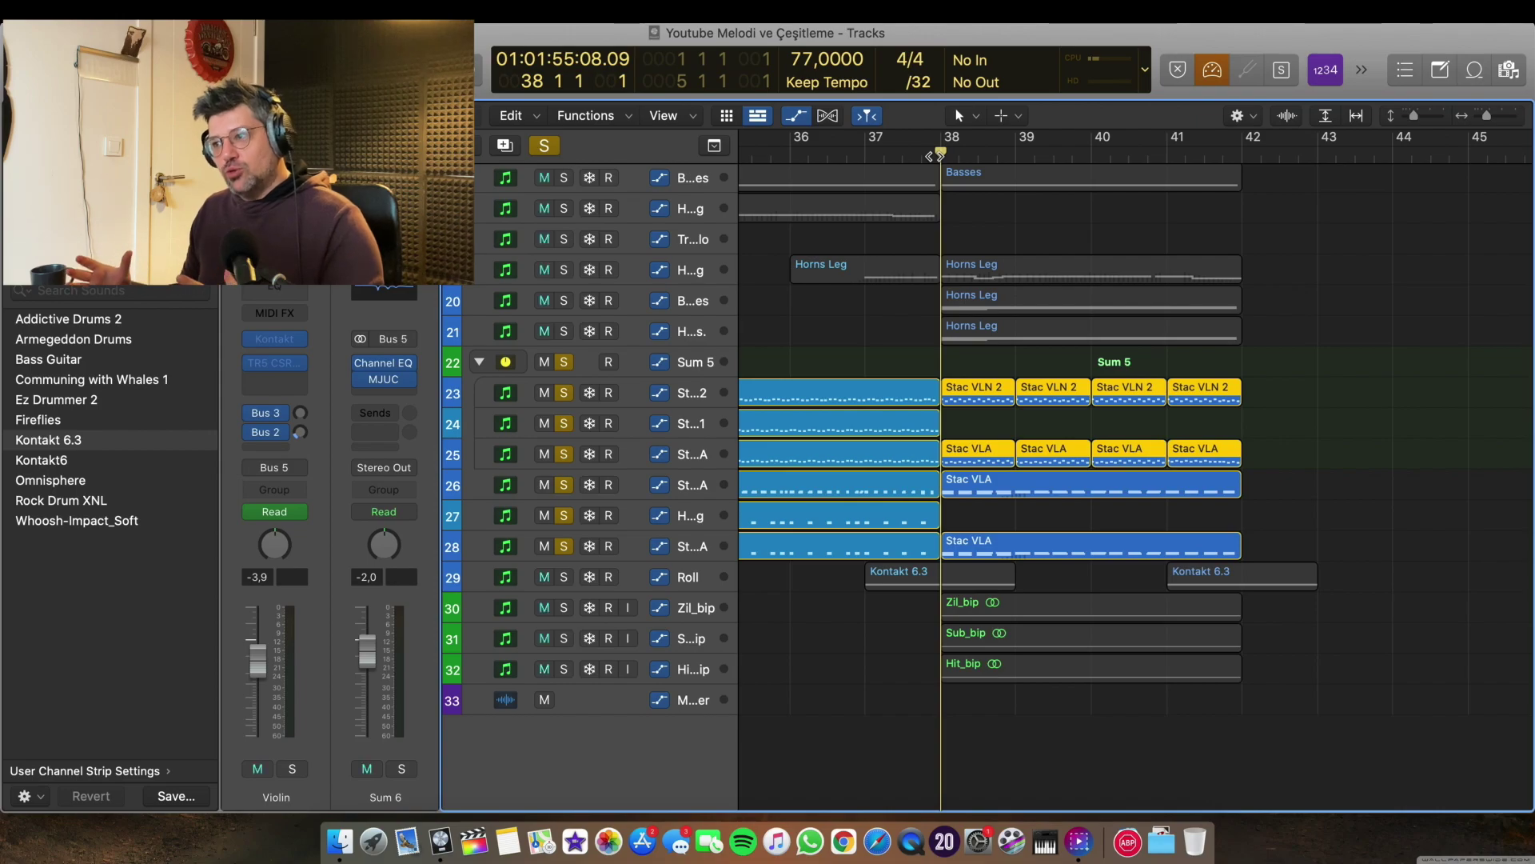
click(925, 154)
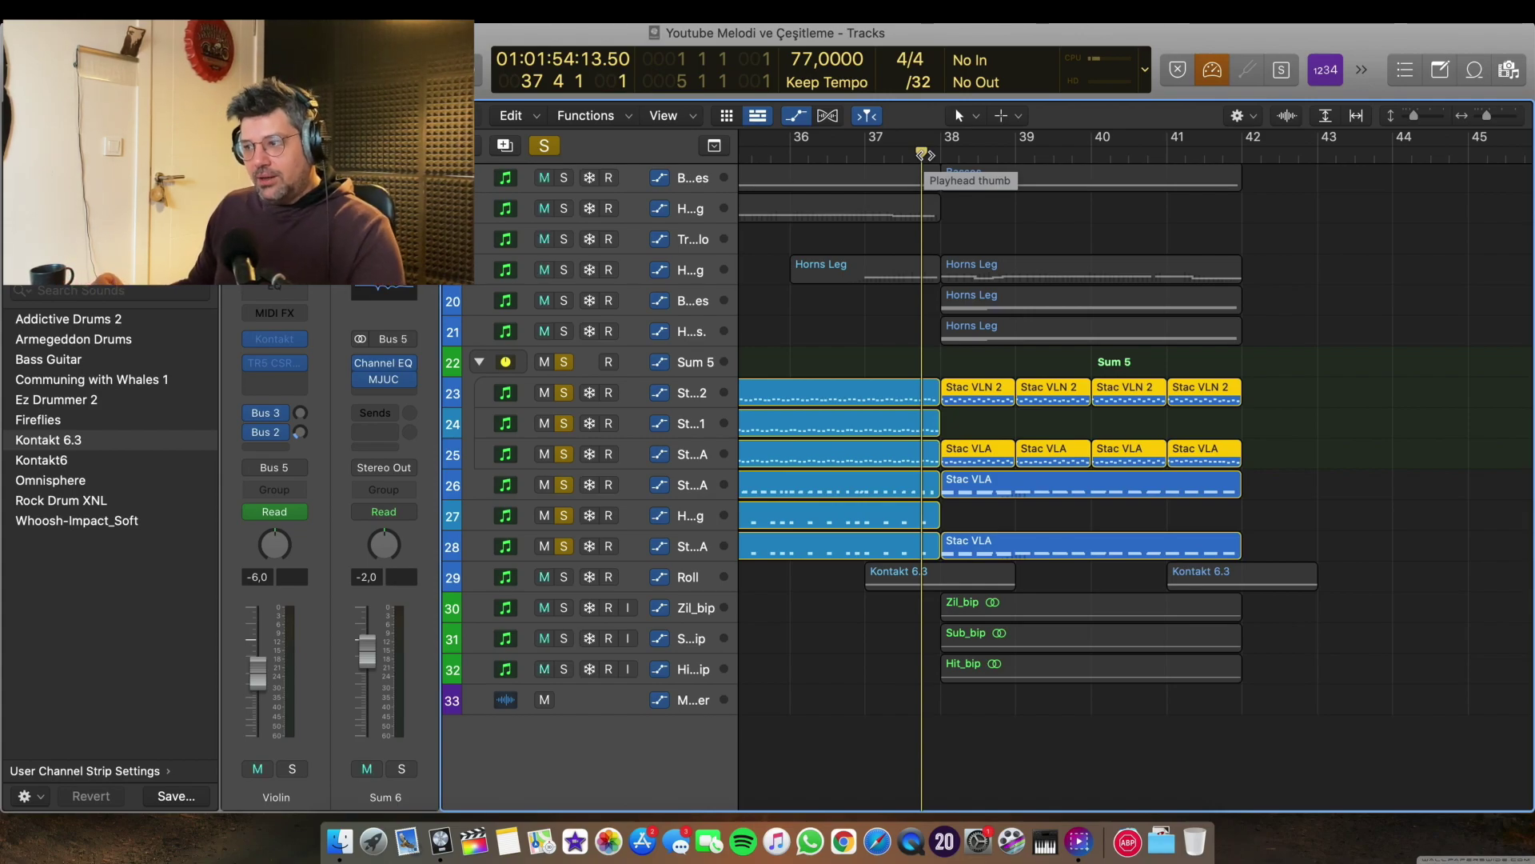
key(space)
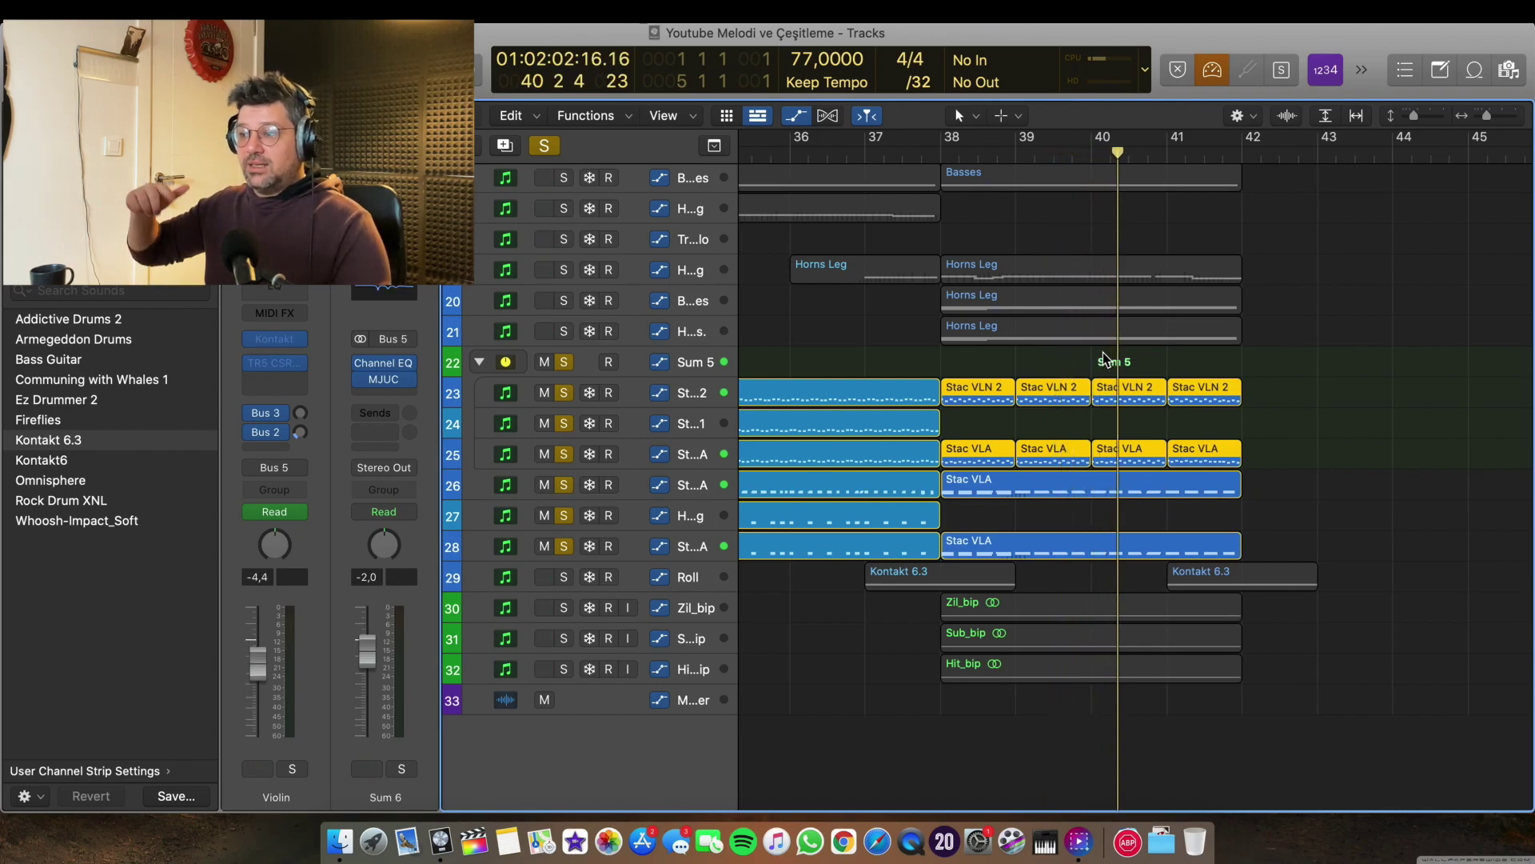
Clear all solos and play the full arrangement from bar 37 through the closing section.
click(544, 145)
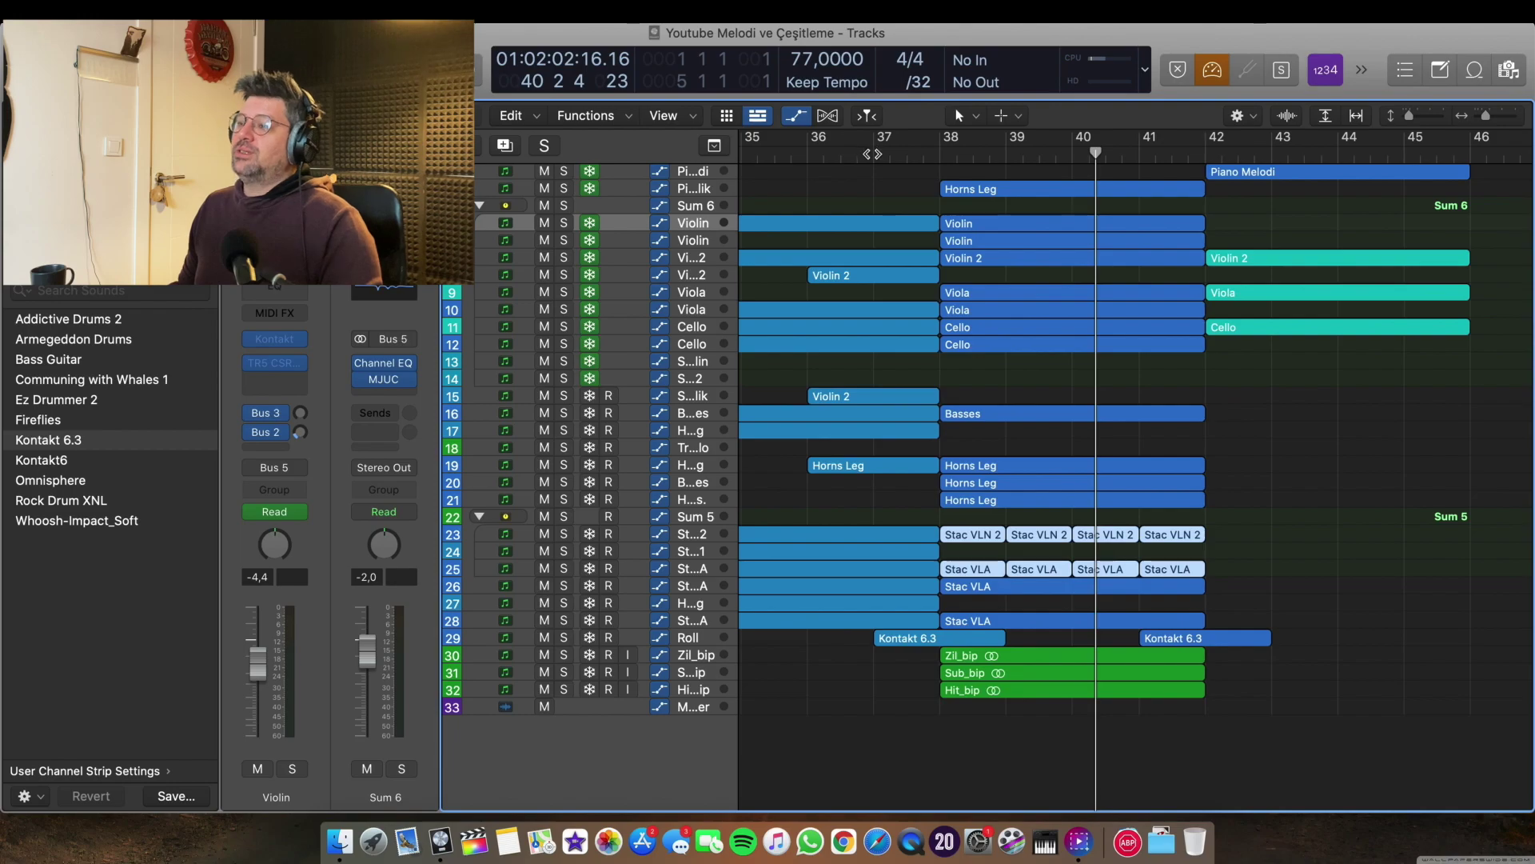
click(873, 154)
key(space)
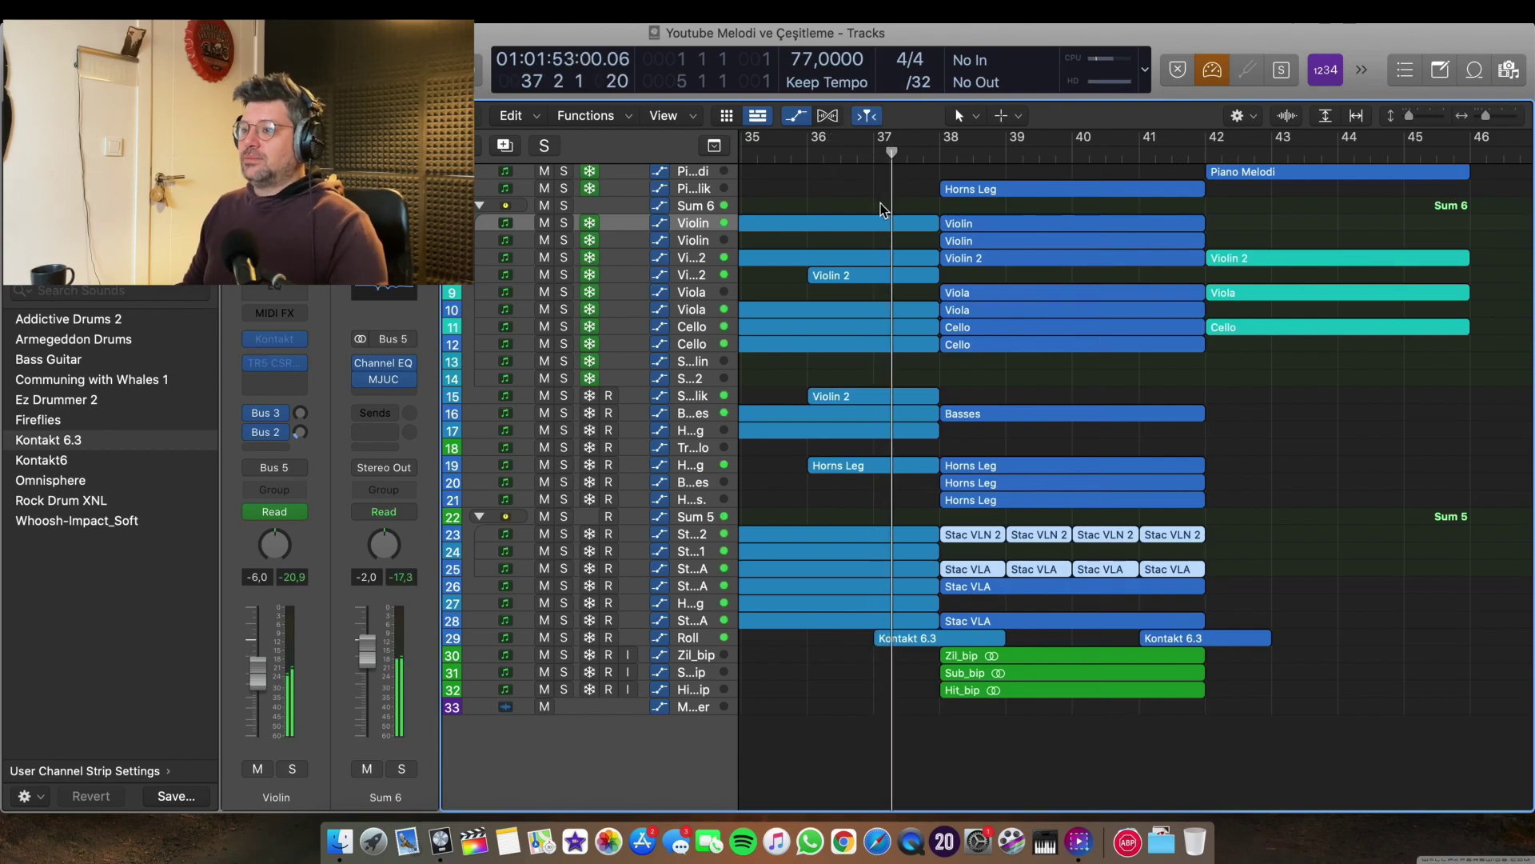
scroll(880, 205, down, 3)
scroll(880, 203, down, 2)
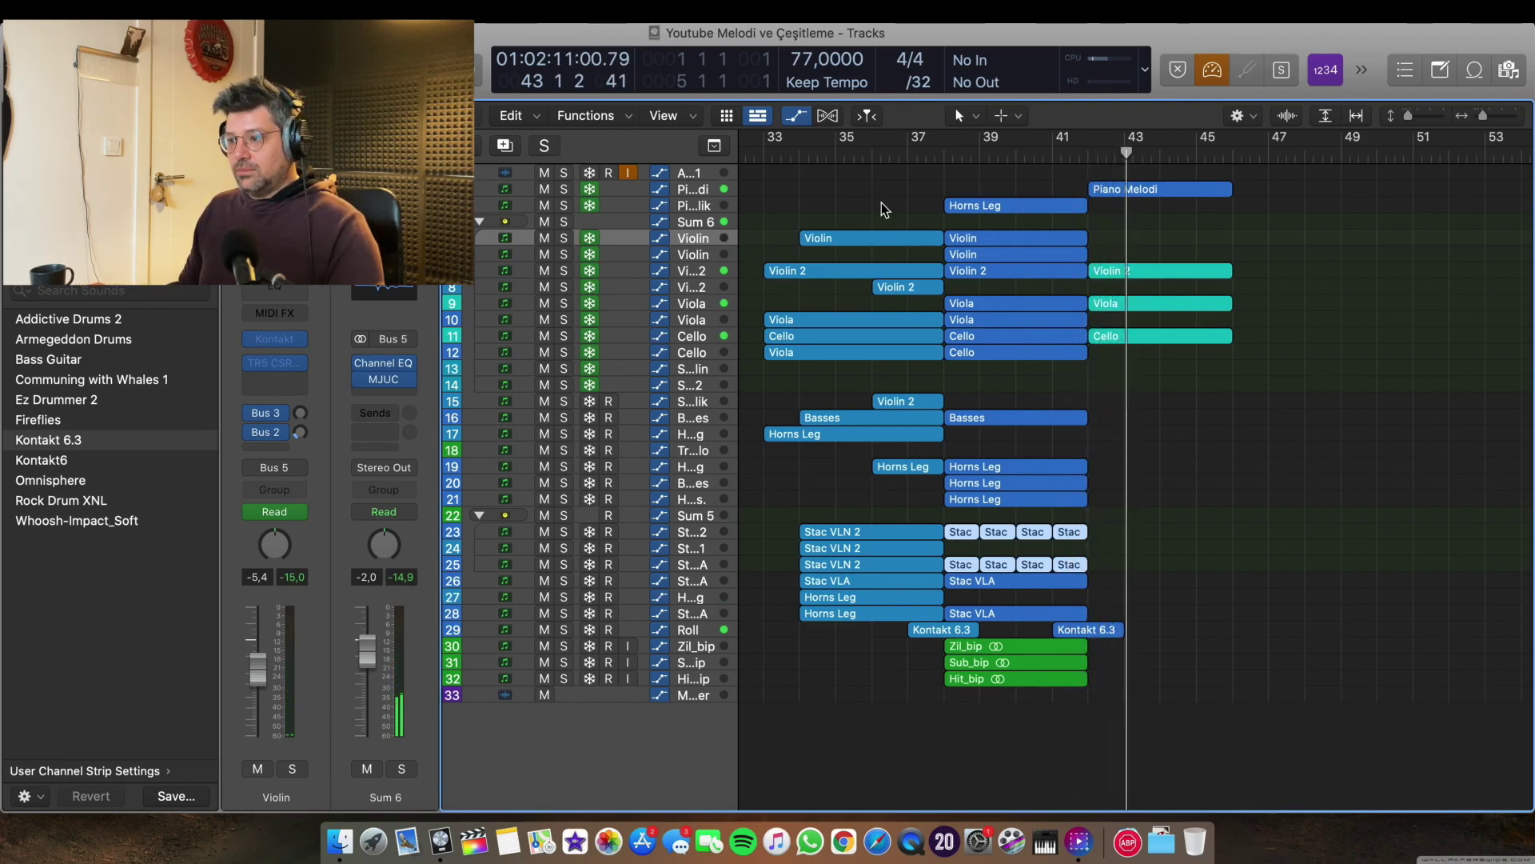
Rename both Kontakt 6.3 regions on track 29 after their track, Roll.
click(695, 631)
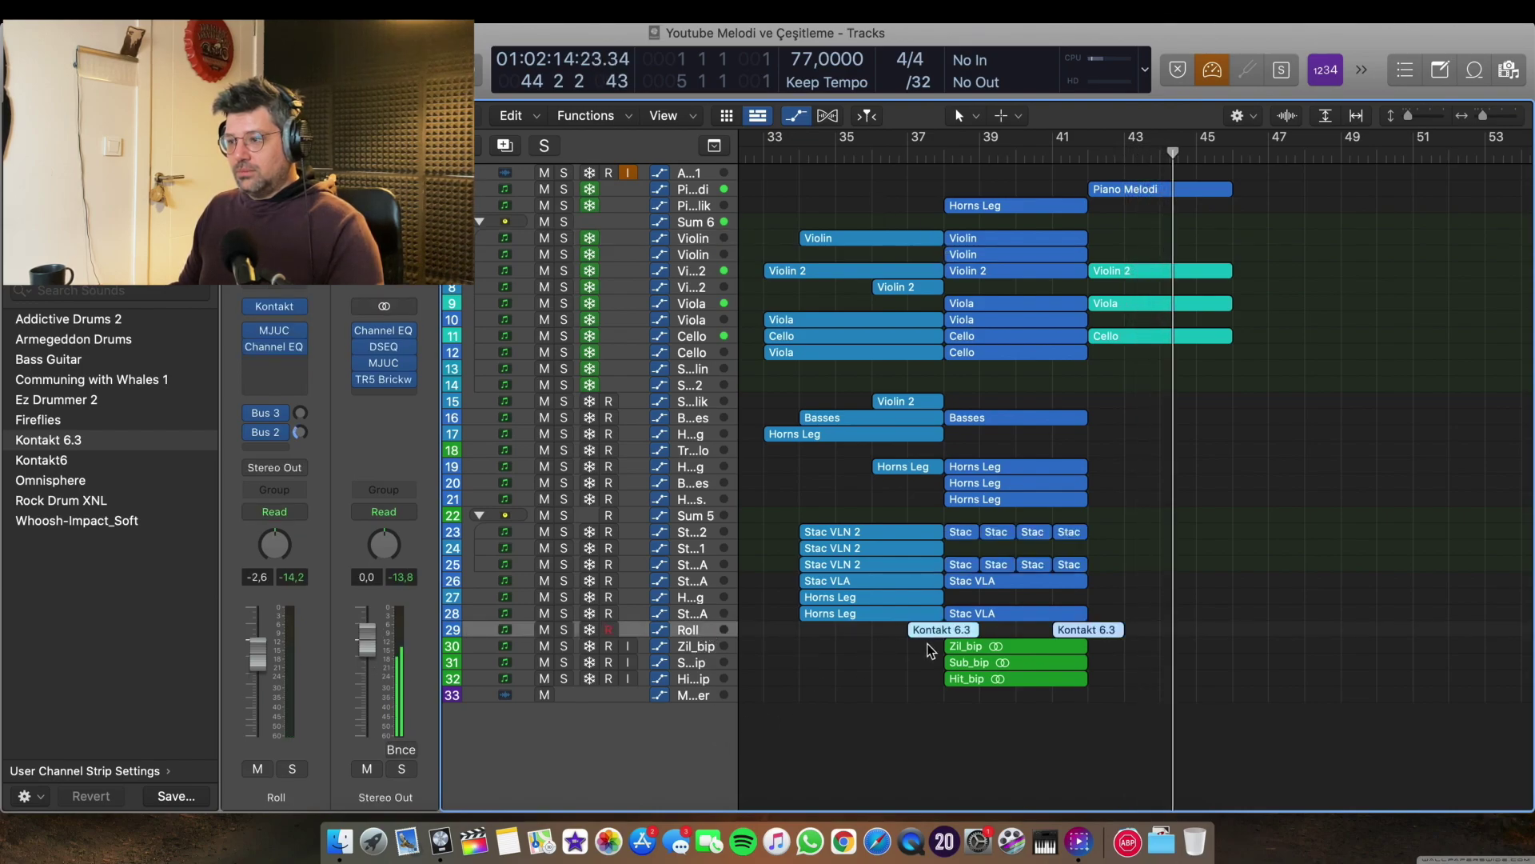
right_click(946, 644)
click(1052, 488)
click(1116, 670)
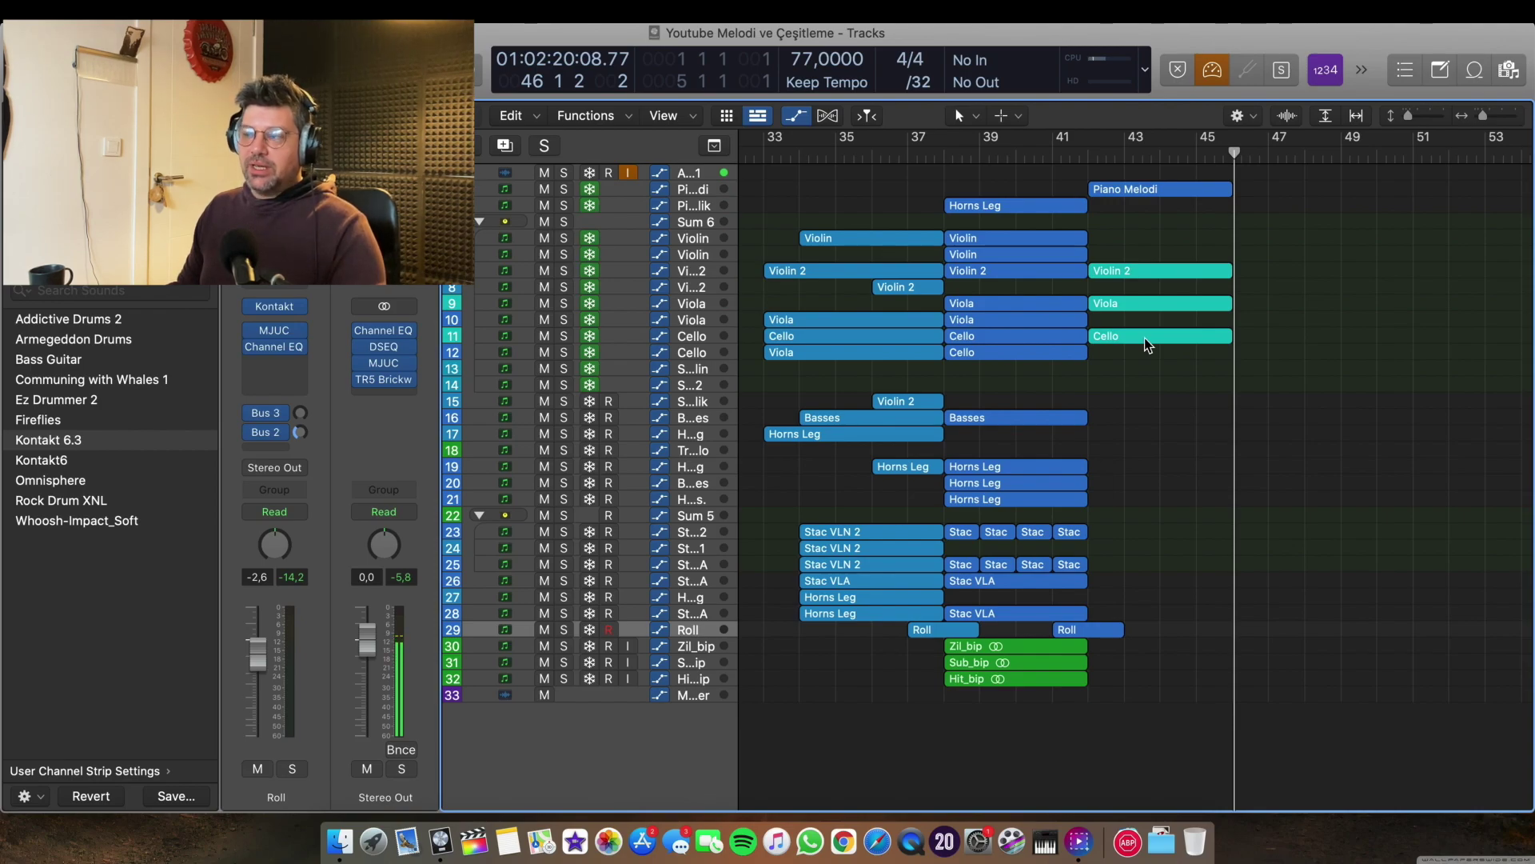
Move the playhead past the closing section to bar 62.
drag(1094, 157, 1243, 170)
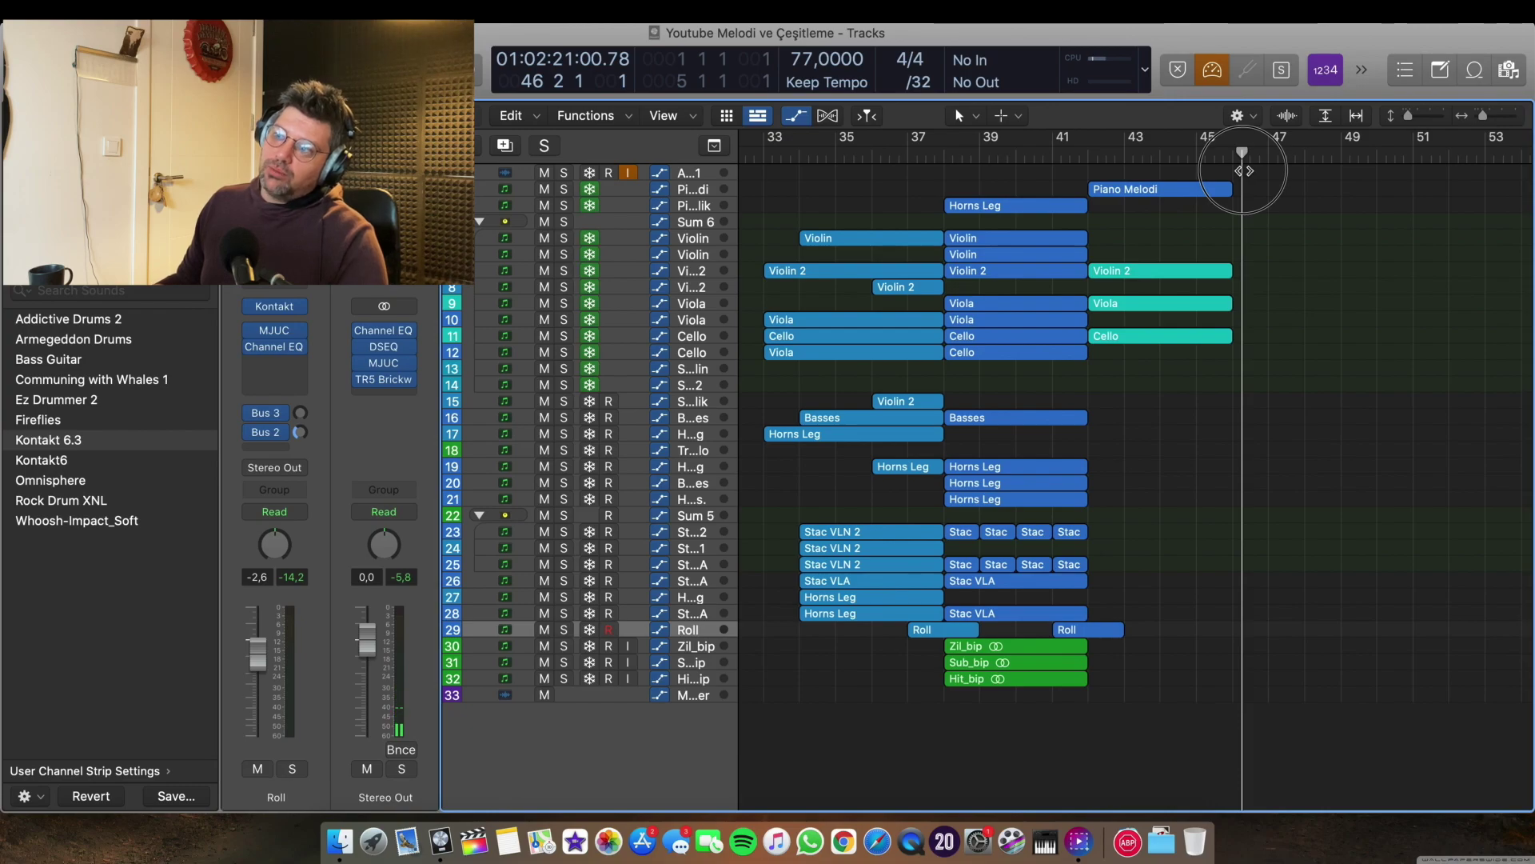
scroll(1243, 170, down, 5)
drag(1272, 152, 1488, 154)
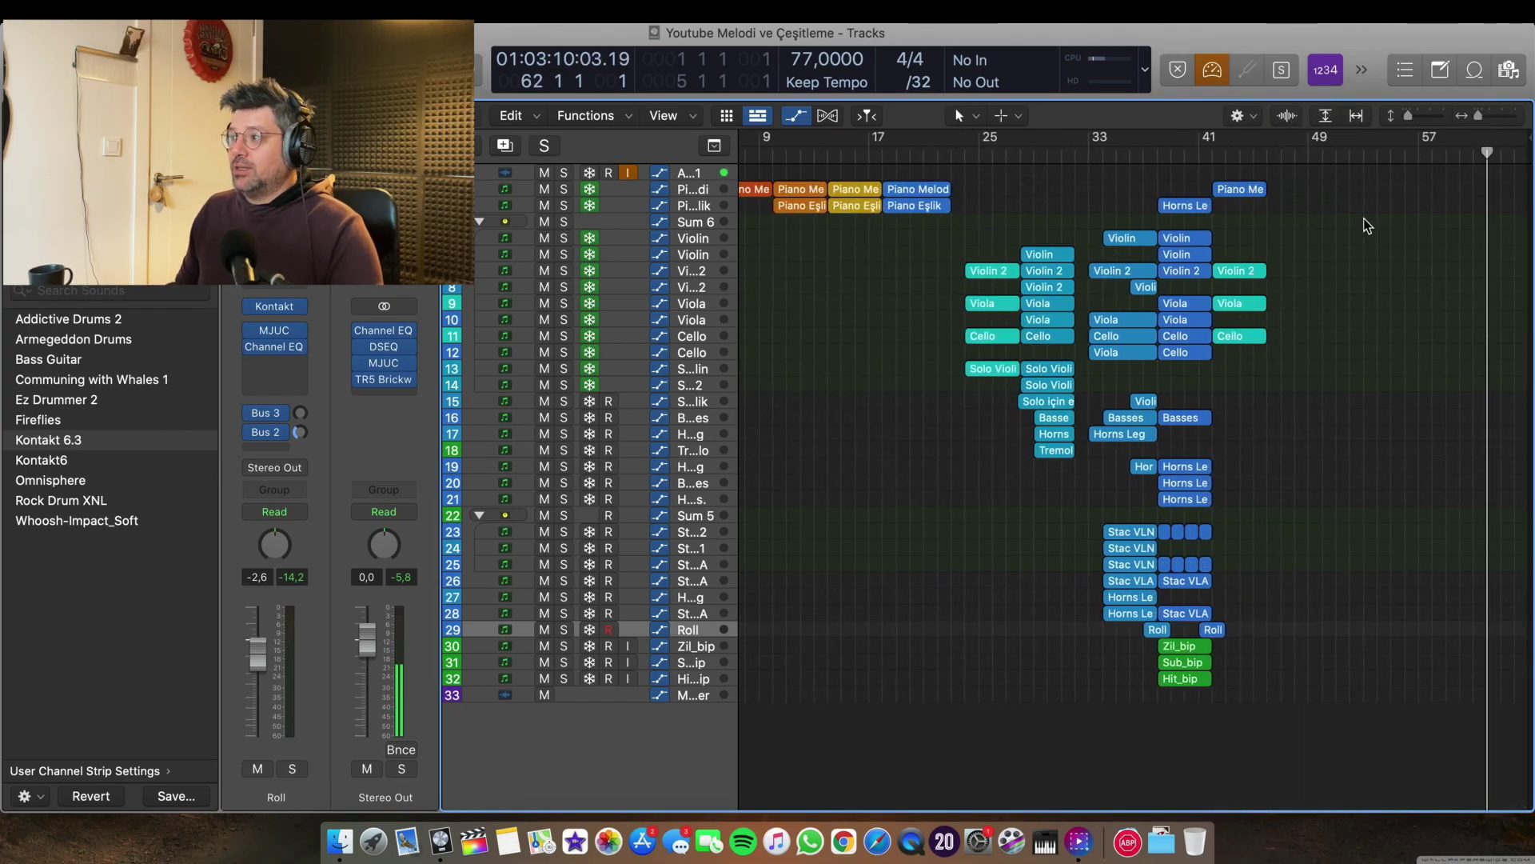
Point out the closing Piano Melodi, Violin 2, Viola and Cello regions by selecting them, deselect them and place the playhead at bar 42.
drag(1339, 183, 1221, 350)
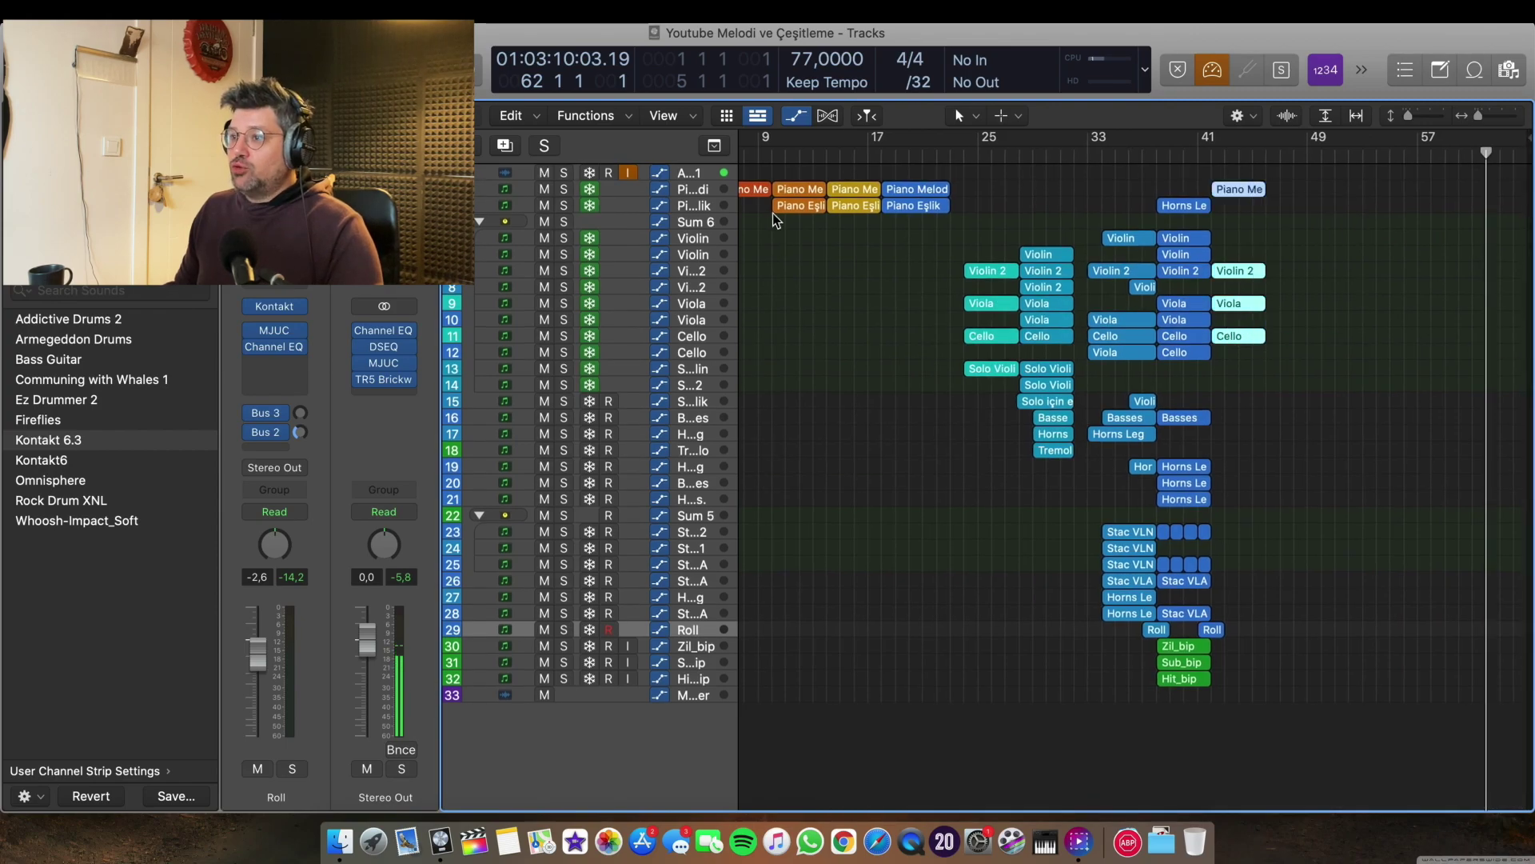
scroll(1108, 222, left, 2)
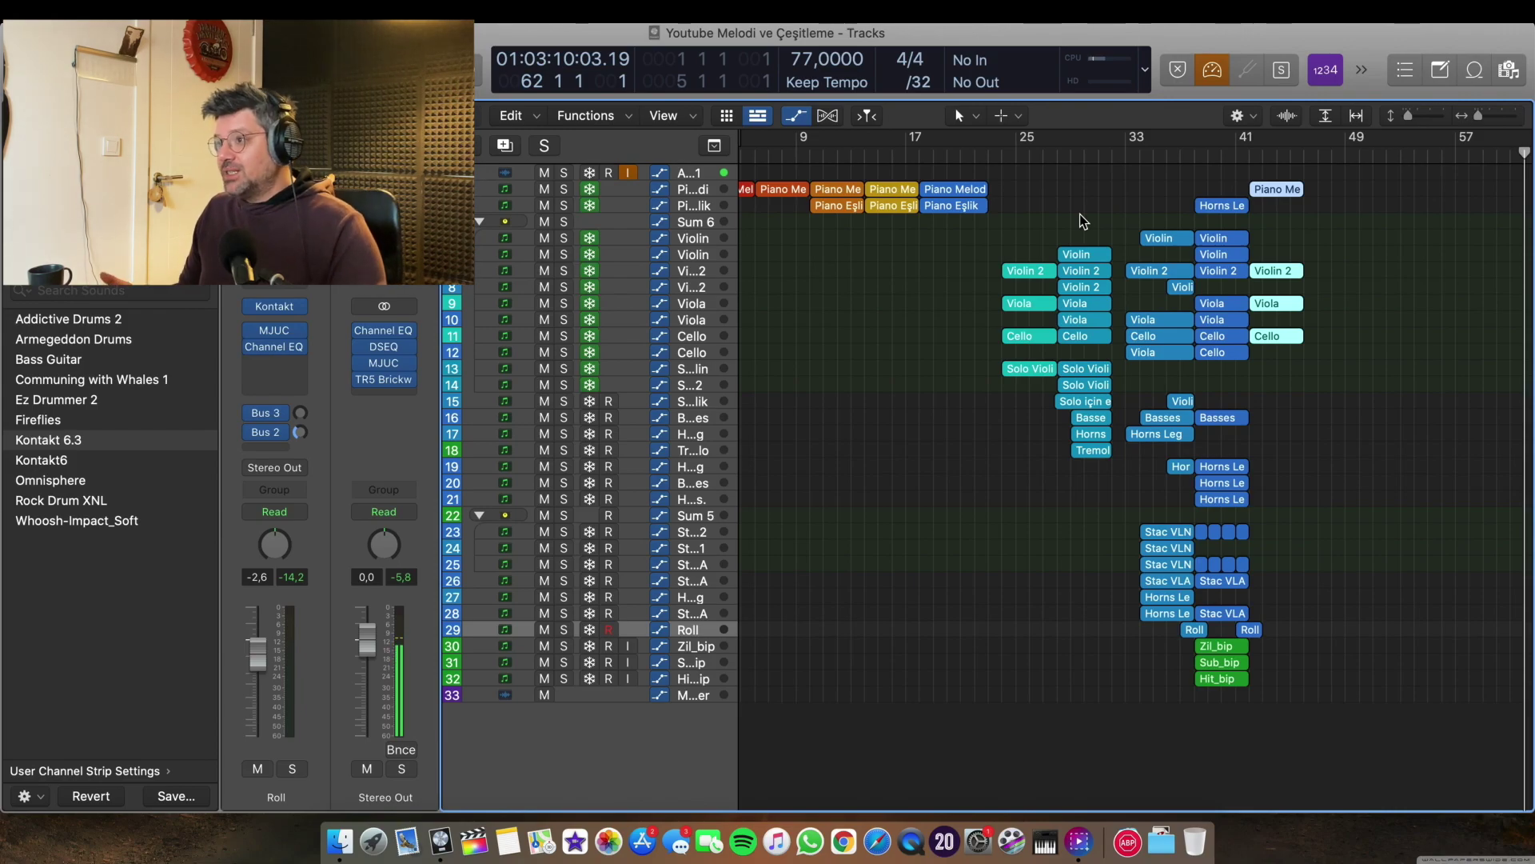
drag(1343, 177, 1237, 399)
click(1365, 198)
click(1249, 156)
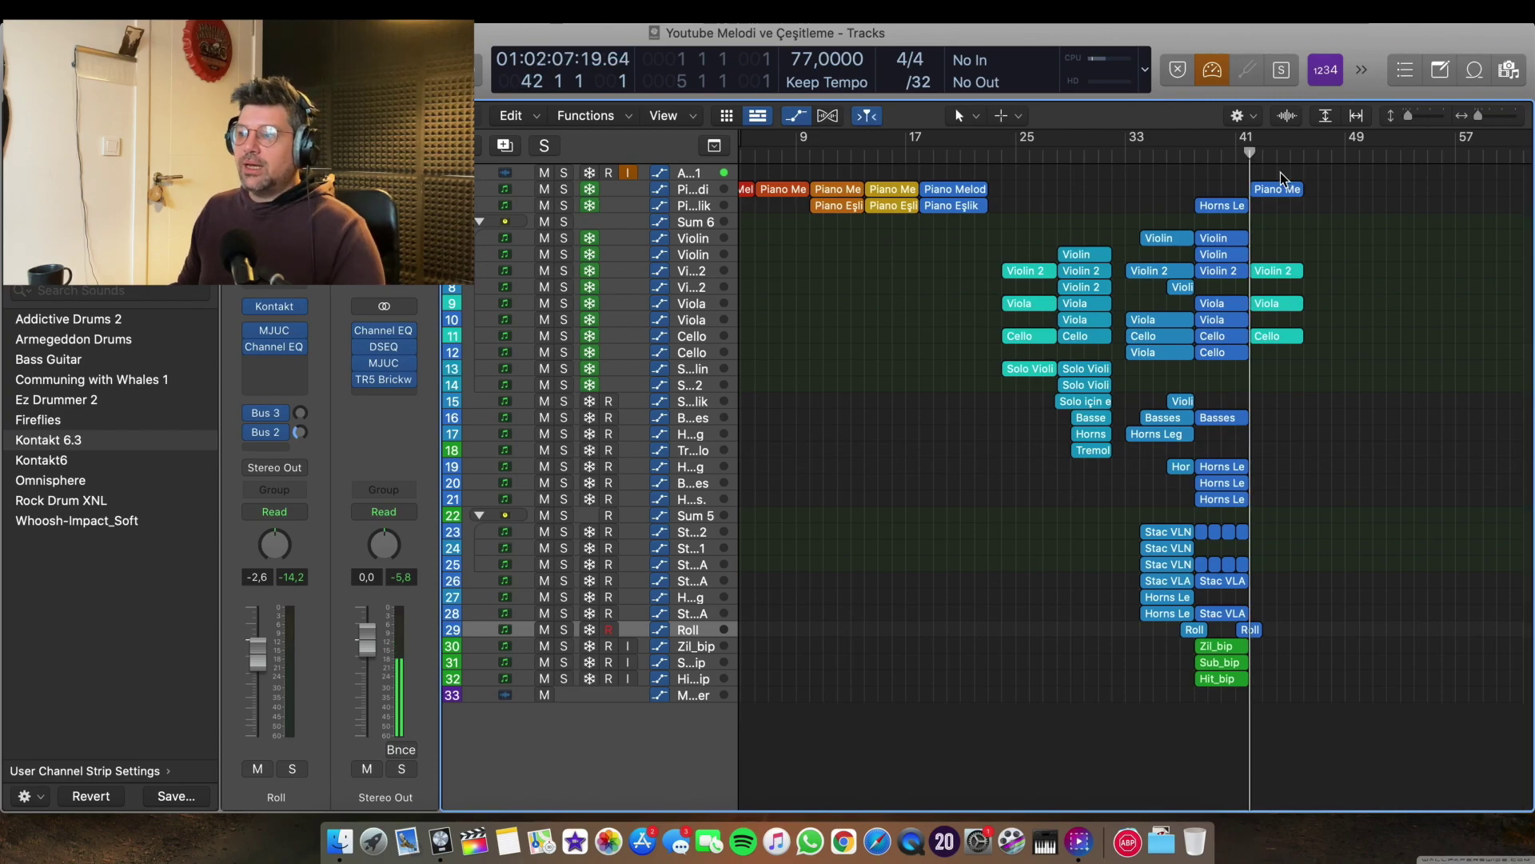
Survey the arrangement's regions from the closing section back to the opening piano melody, returning the playhead to bar 2.
ctrl+alt+click(1243, 205)
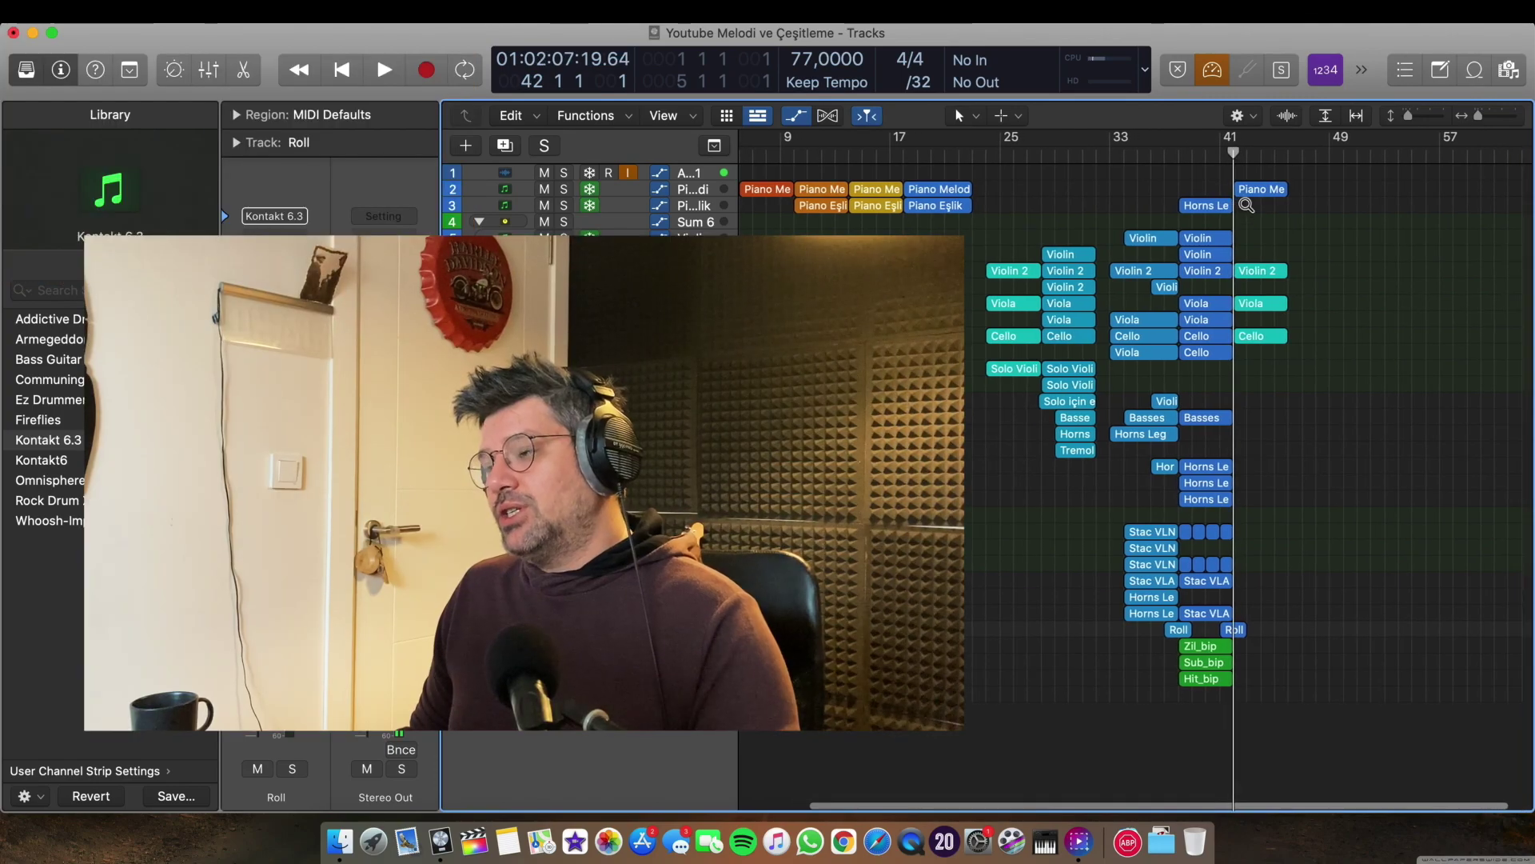
scroll(1246, 204, right, 1)
scroll(1246, 205, up, 2)
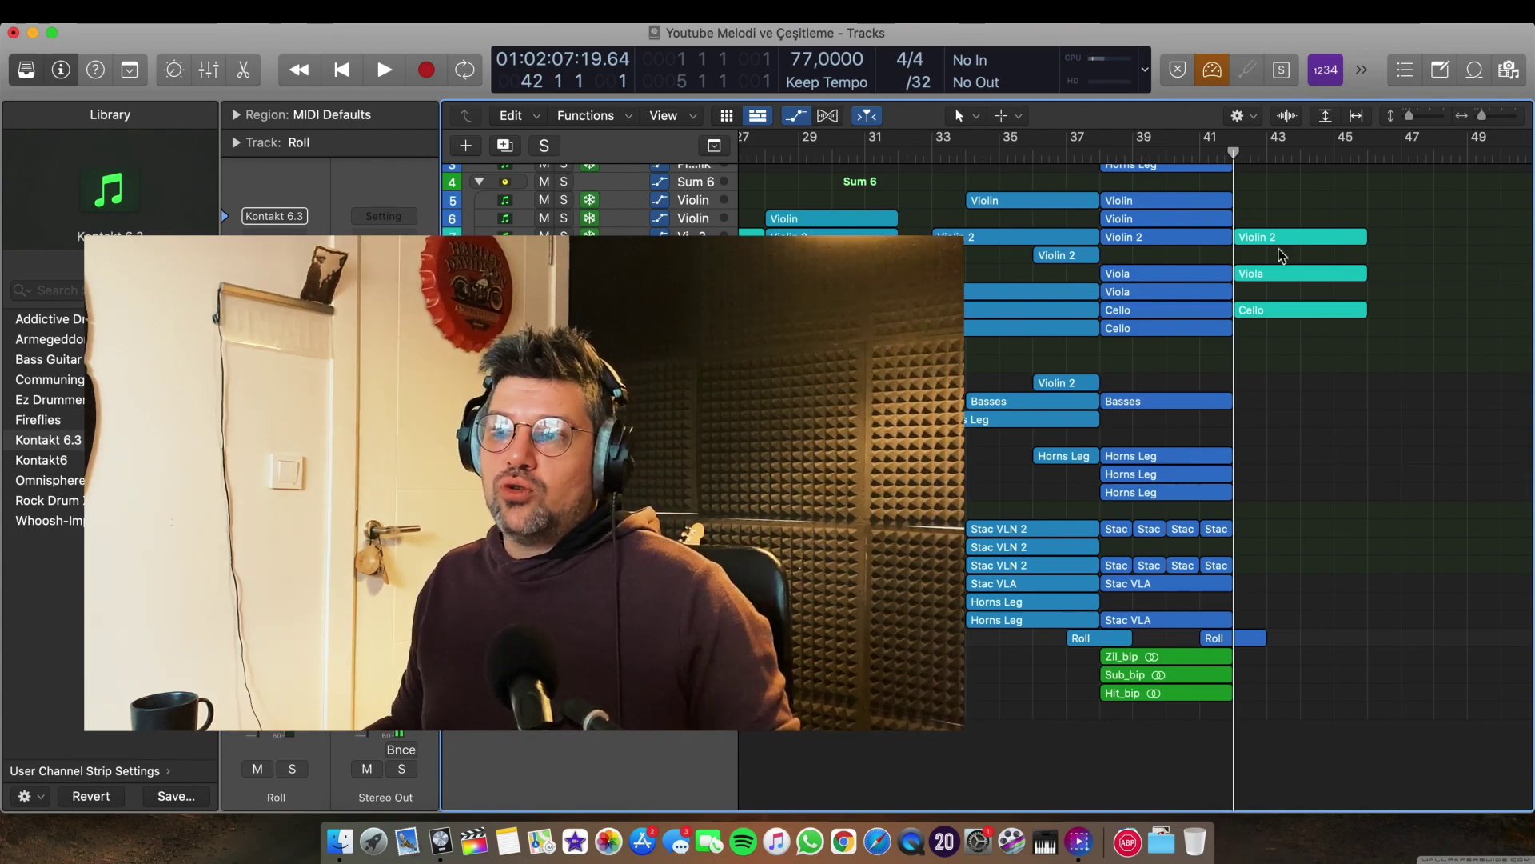
scroll(1135, 480, left, 10)
scroll(1135, 480, up, 2)
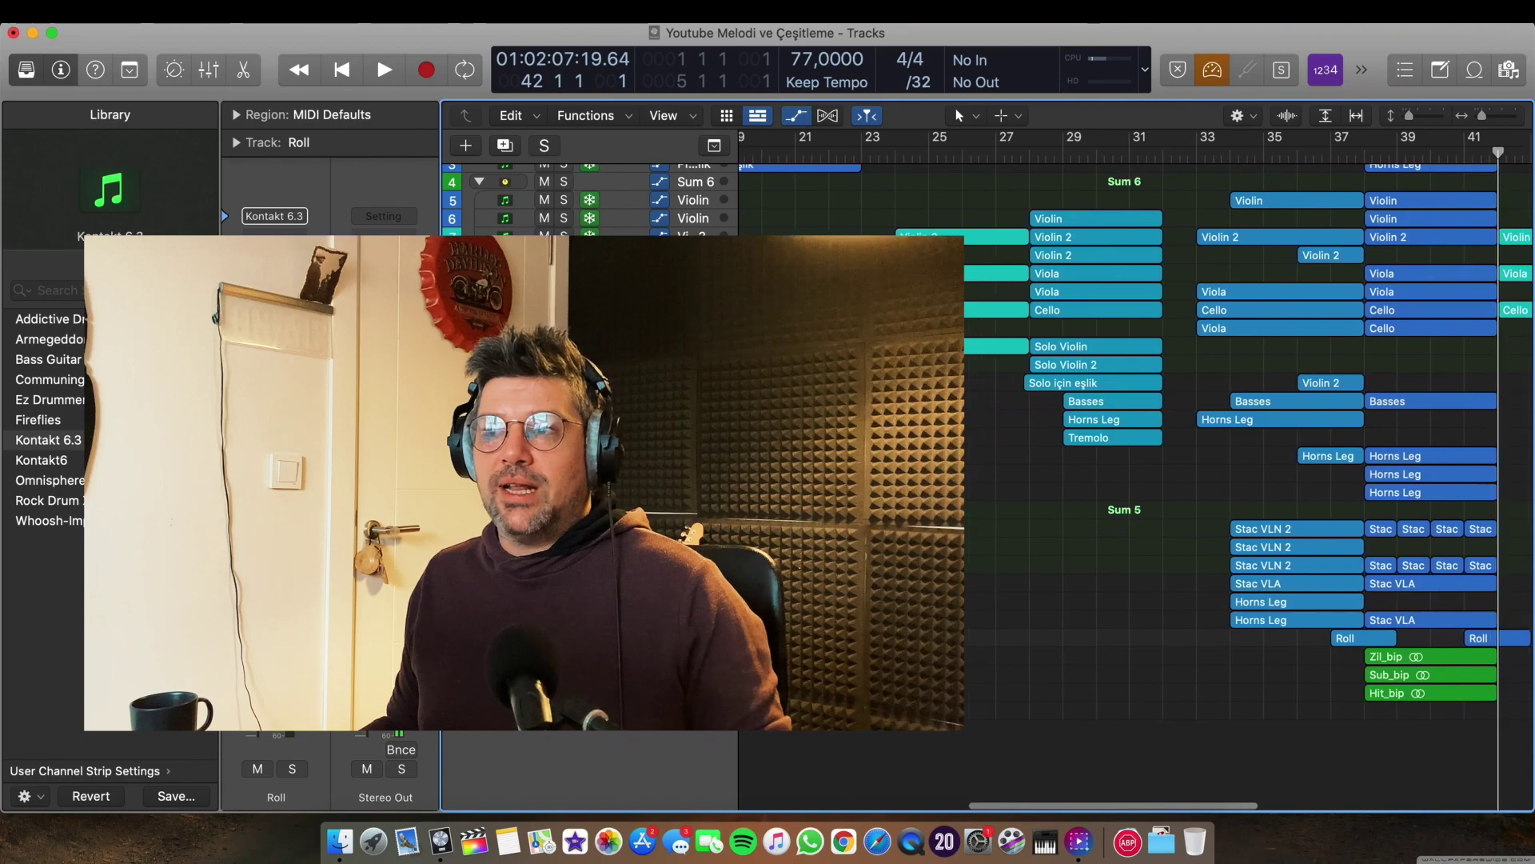
scroll(968, 323, down, 5)
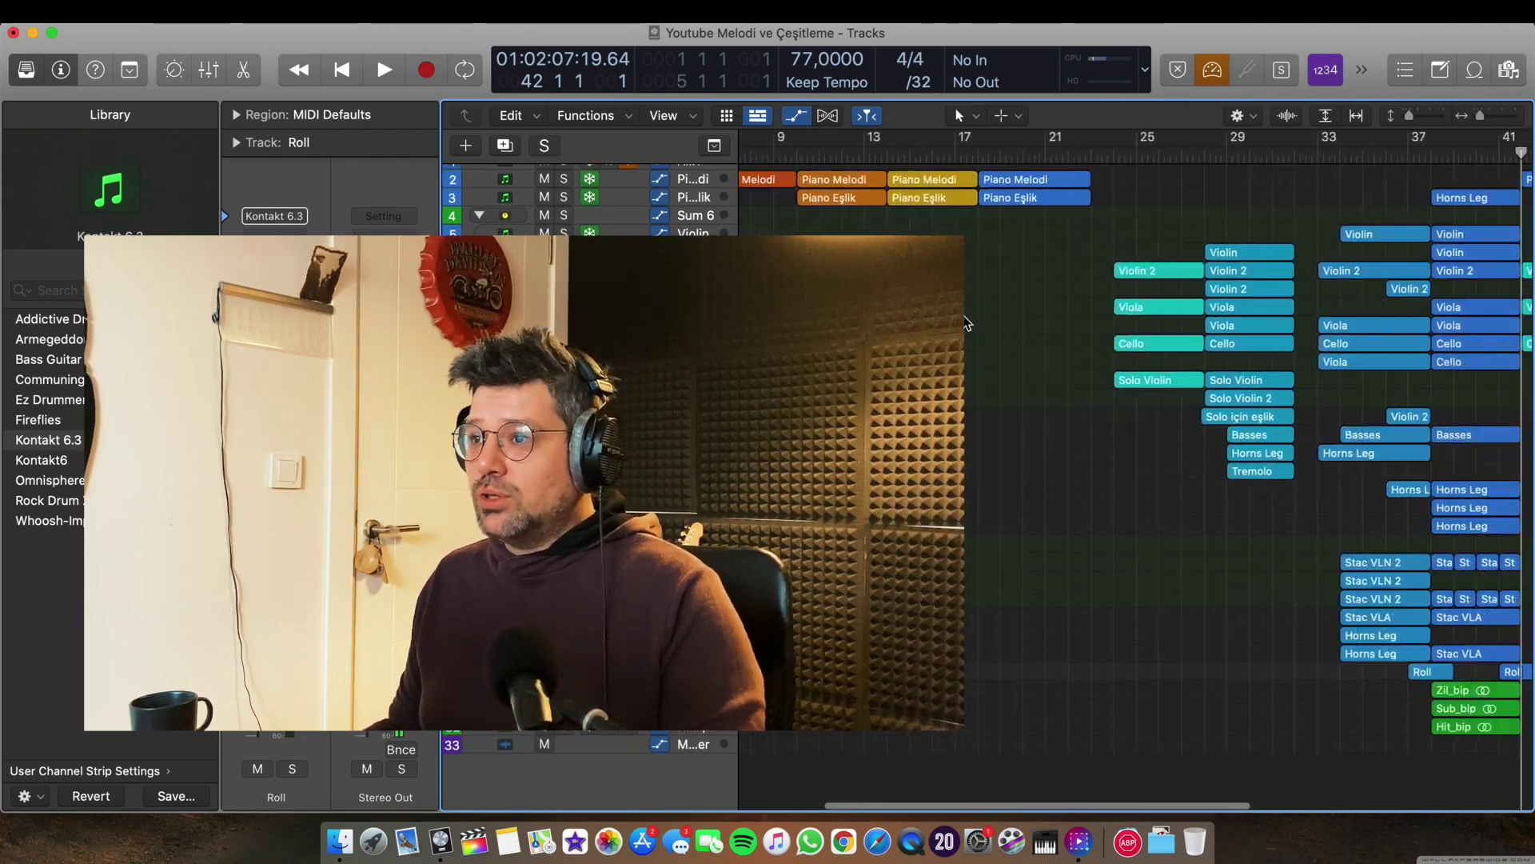
key(Return)
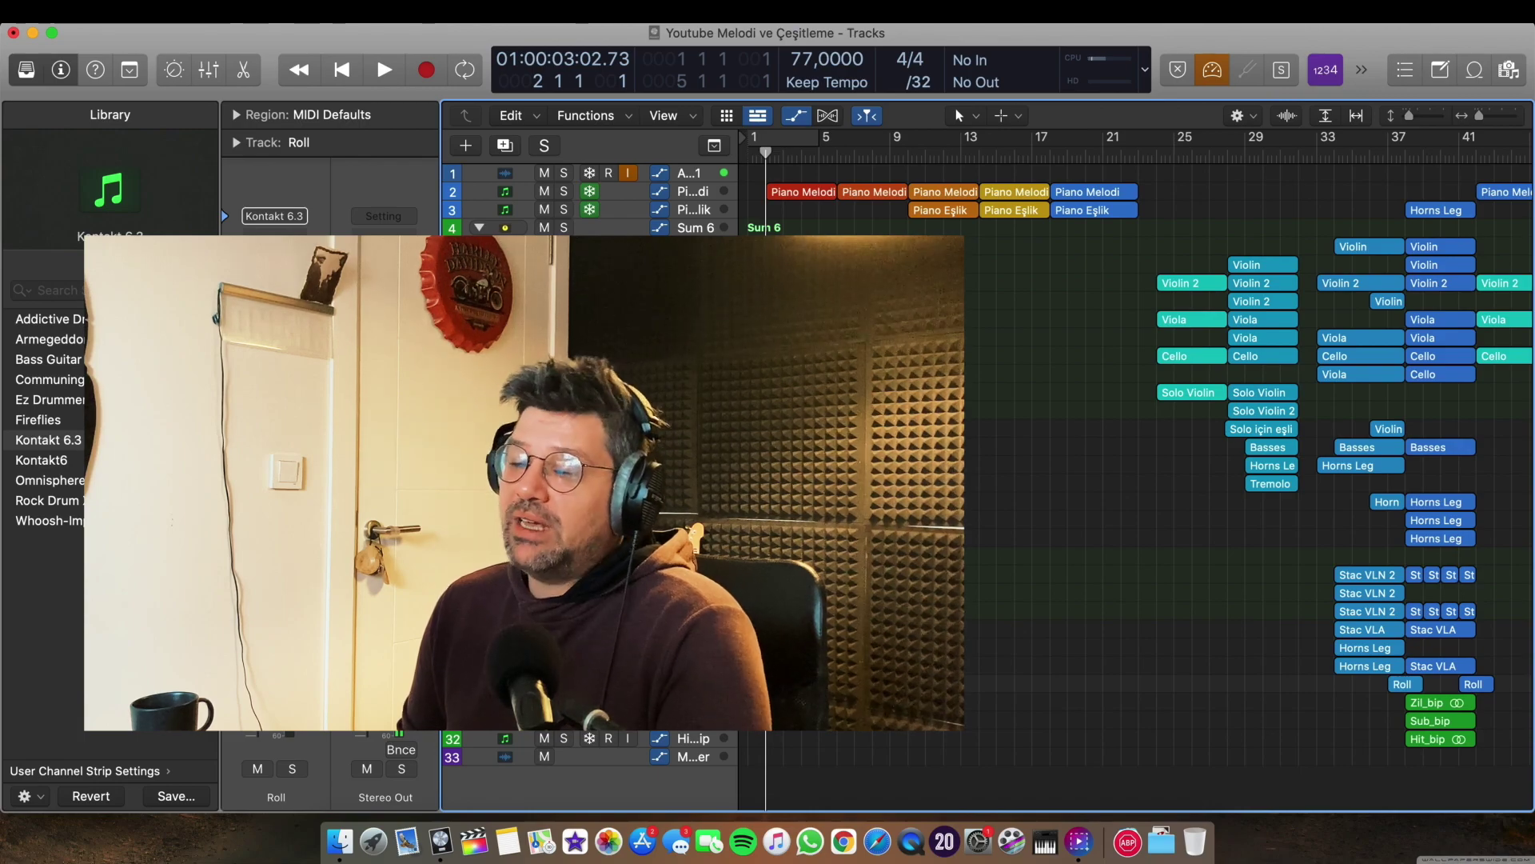
scroll(1043, 360, right, 5)
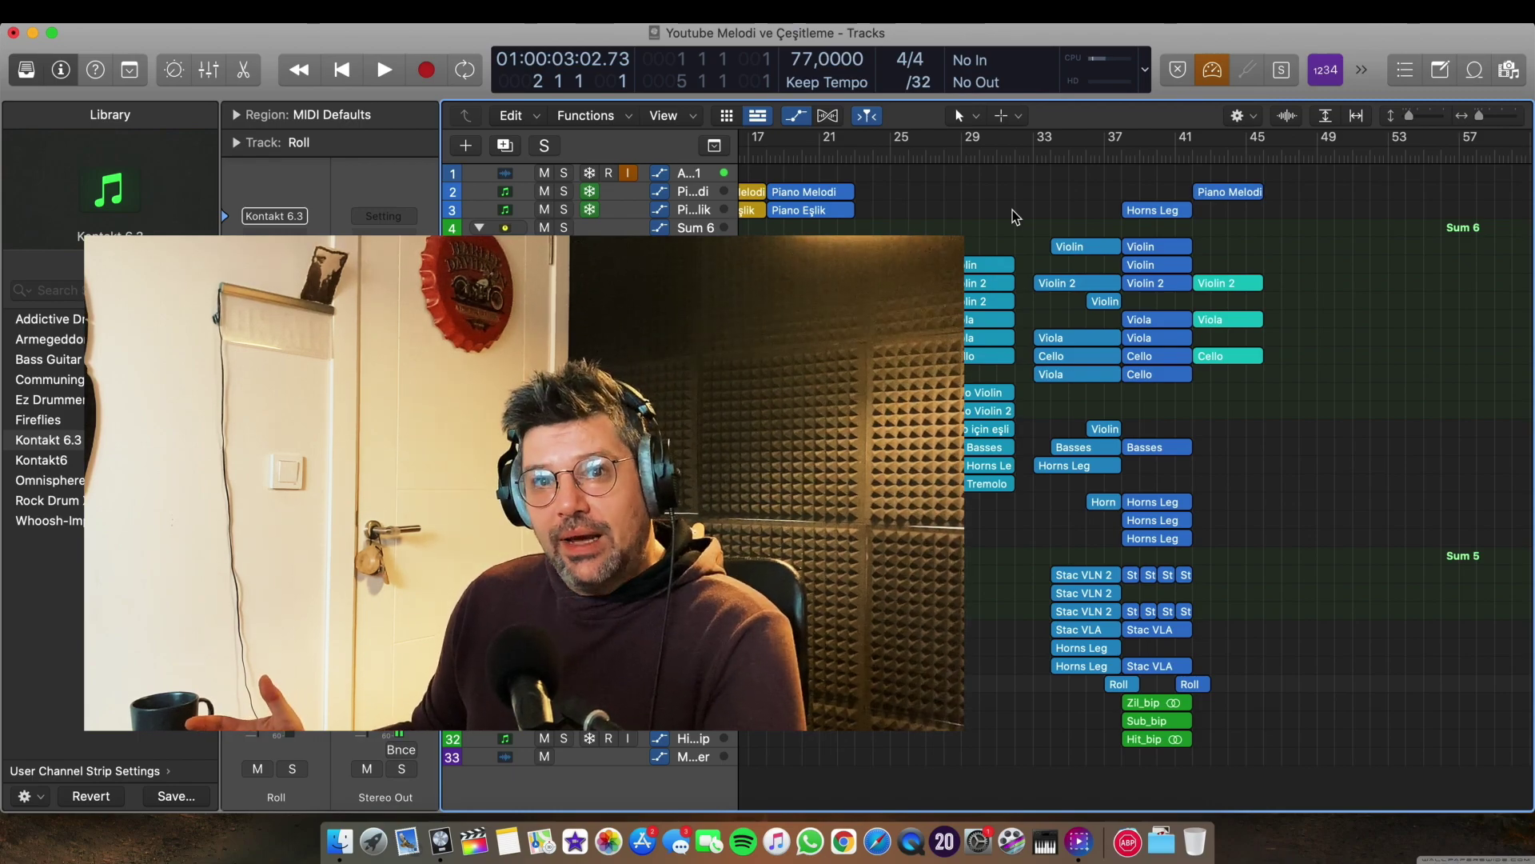
scroll(1012, 210, left, 5)
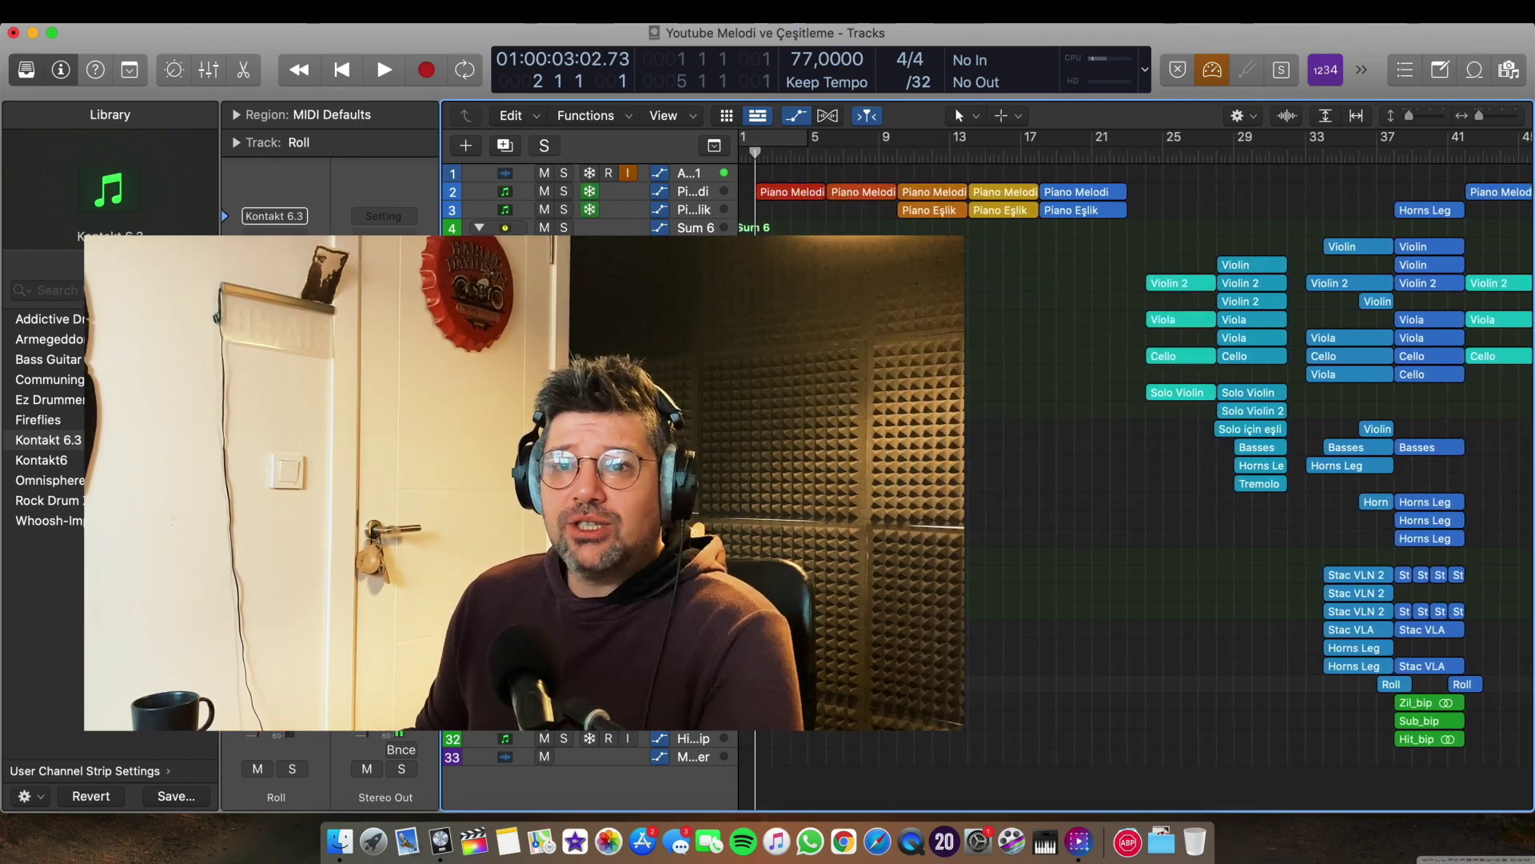